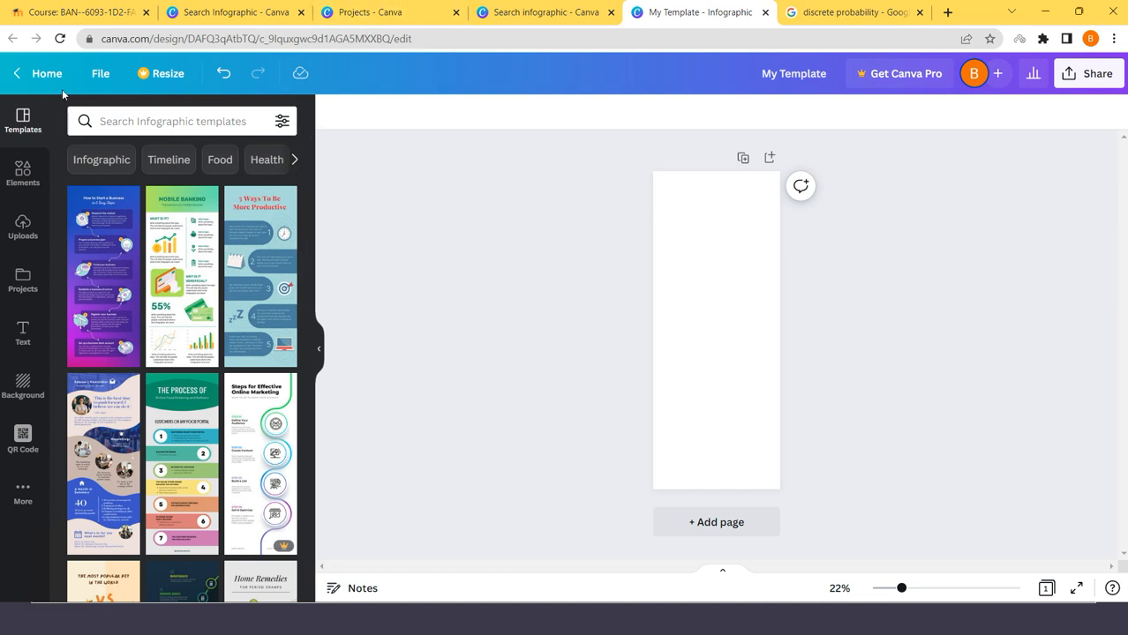
# Save the My Template infographic design.
pyautogui.click(103, 80)
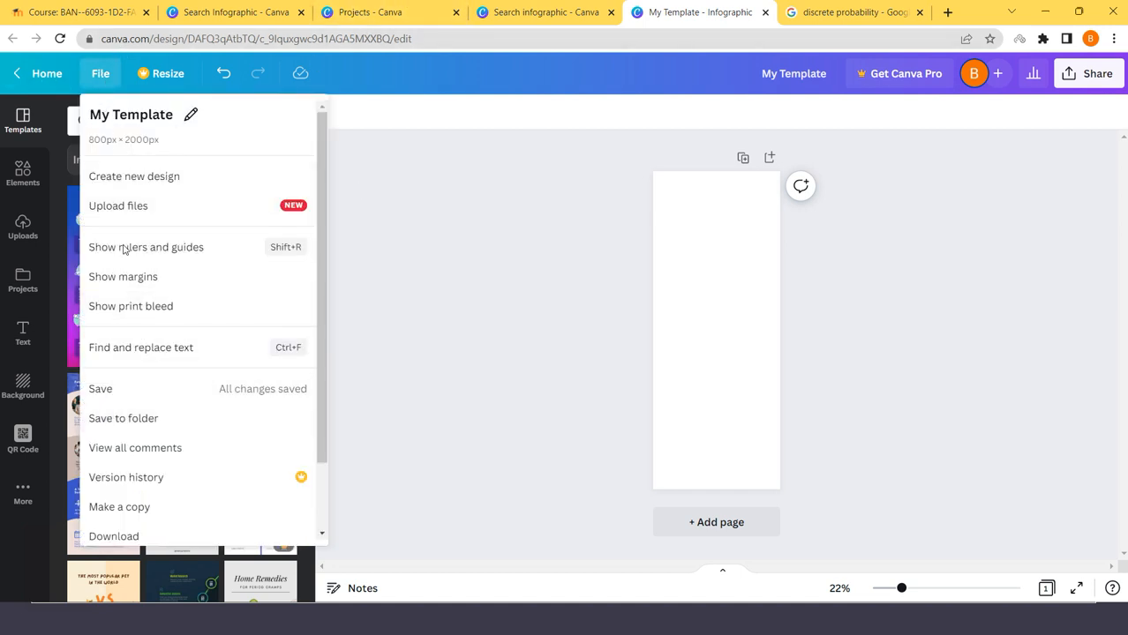
pyautogui.click(110, 395)
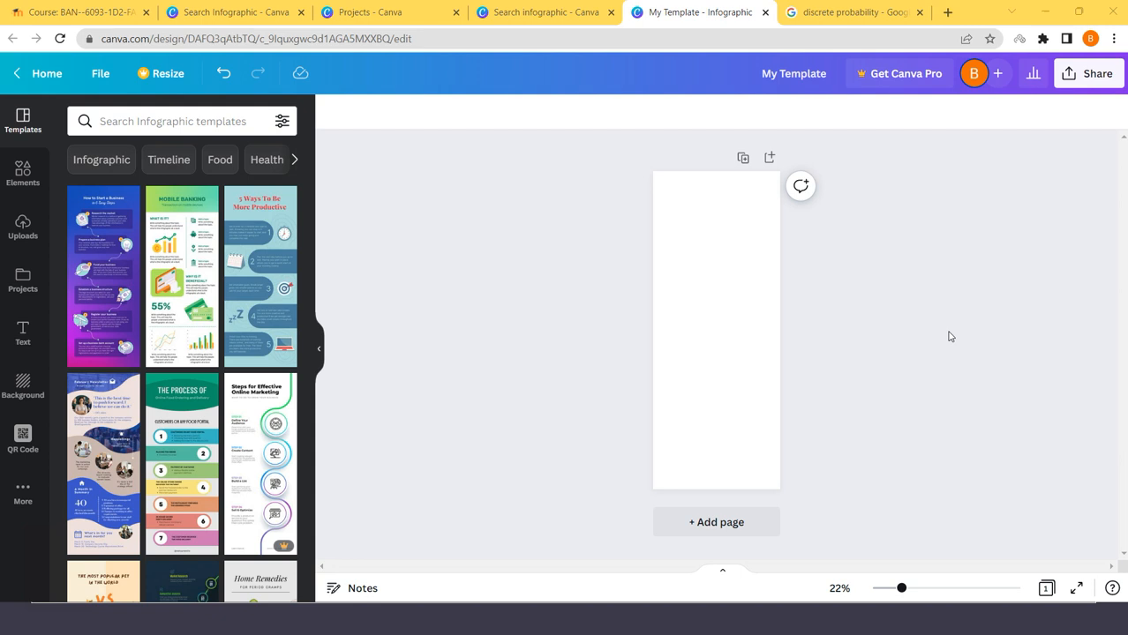
# Apply the Mobile Banking infographic template to the blank page and select its header.
pyautogui.click(183, 214)
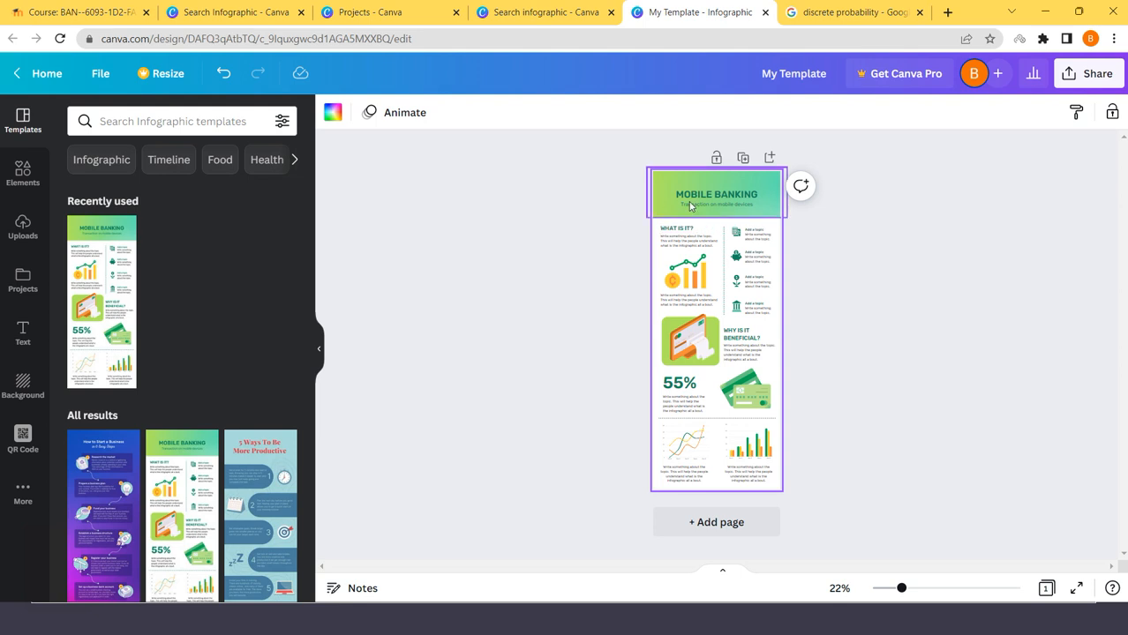
pyautogui.click(717, 203)
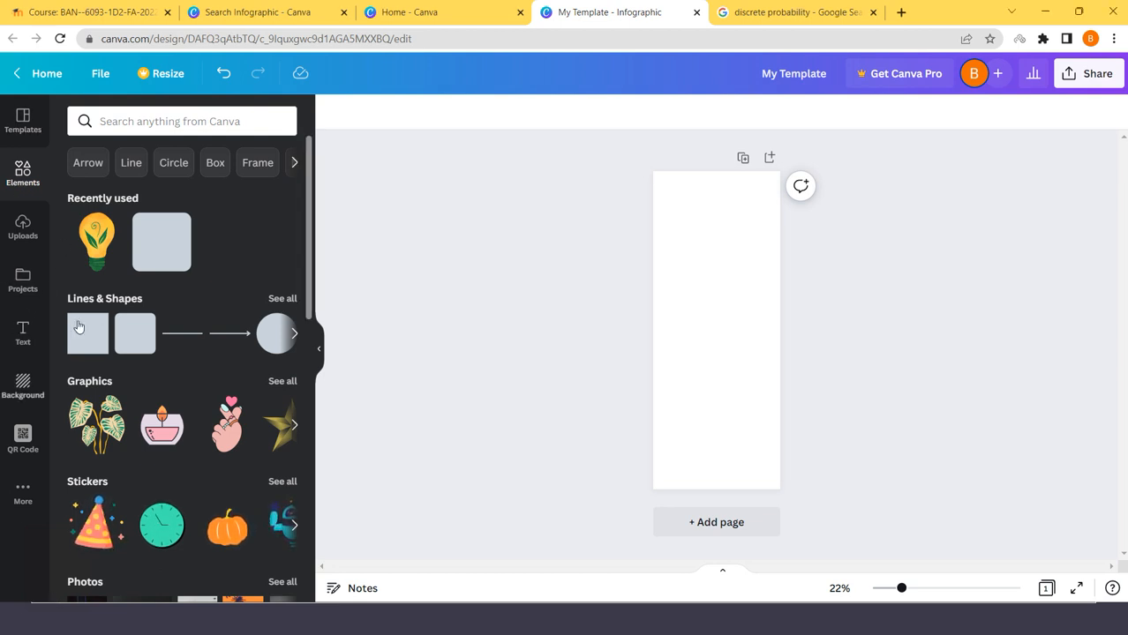
# Add a square shape to the page as a wide grey rectangle and centre it horizontally in the upper part.
pyautogui.scroll(-2, 225, 308)
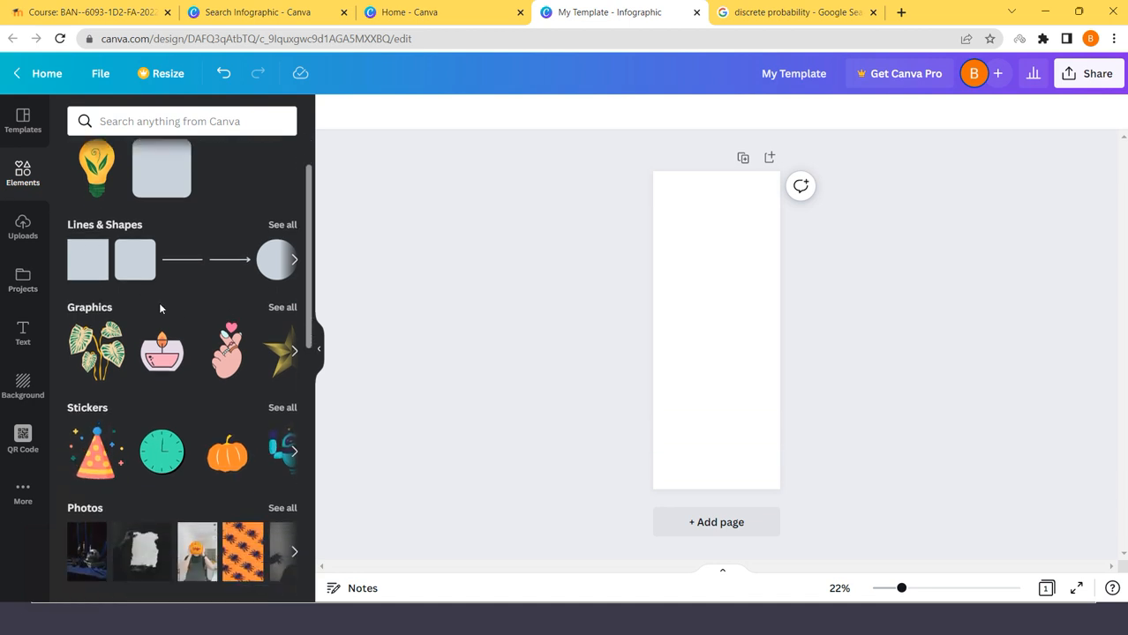
pyautogui.moveTo(104, 272); pyautogui.dragTo(760, 241)
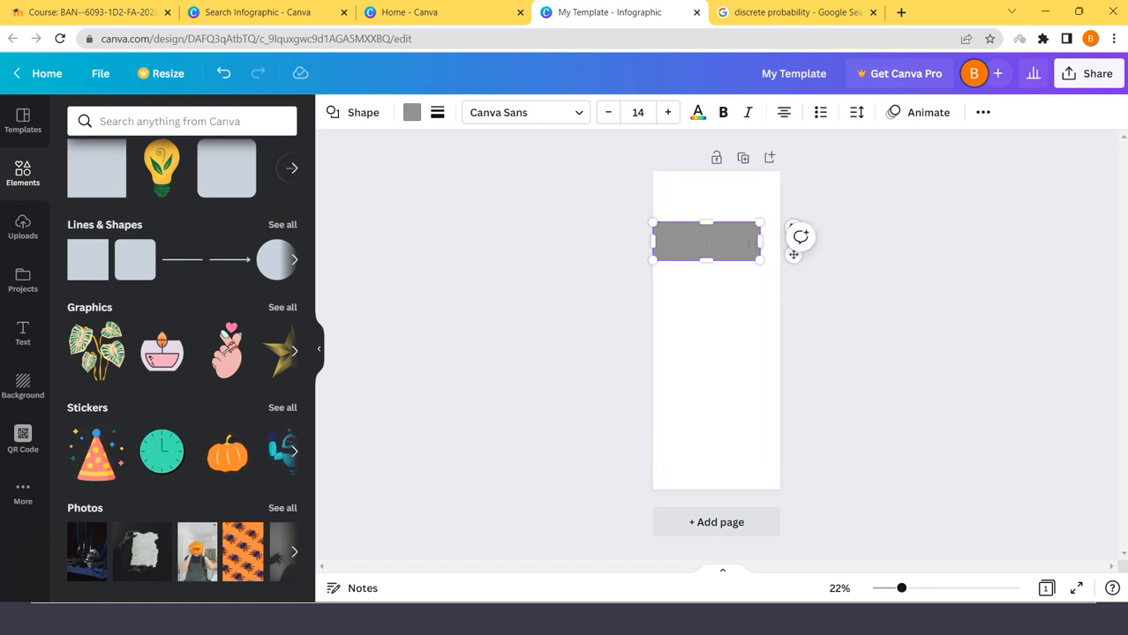
pyautogui.click(886, 235)
pyautogui.moveTo(743, 244); pyautogui.dragTo(743, 240)
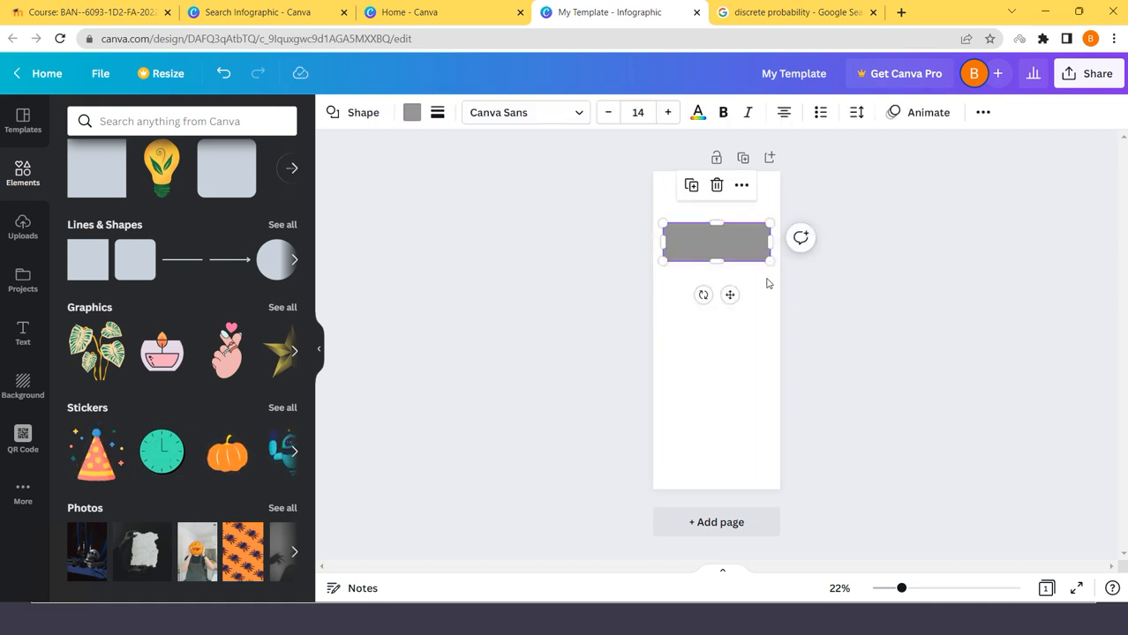
# Set the font size of the text inside the grey rectangle to 22.
pyautogui.doubleClick(729, 251)
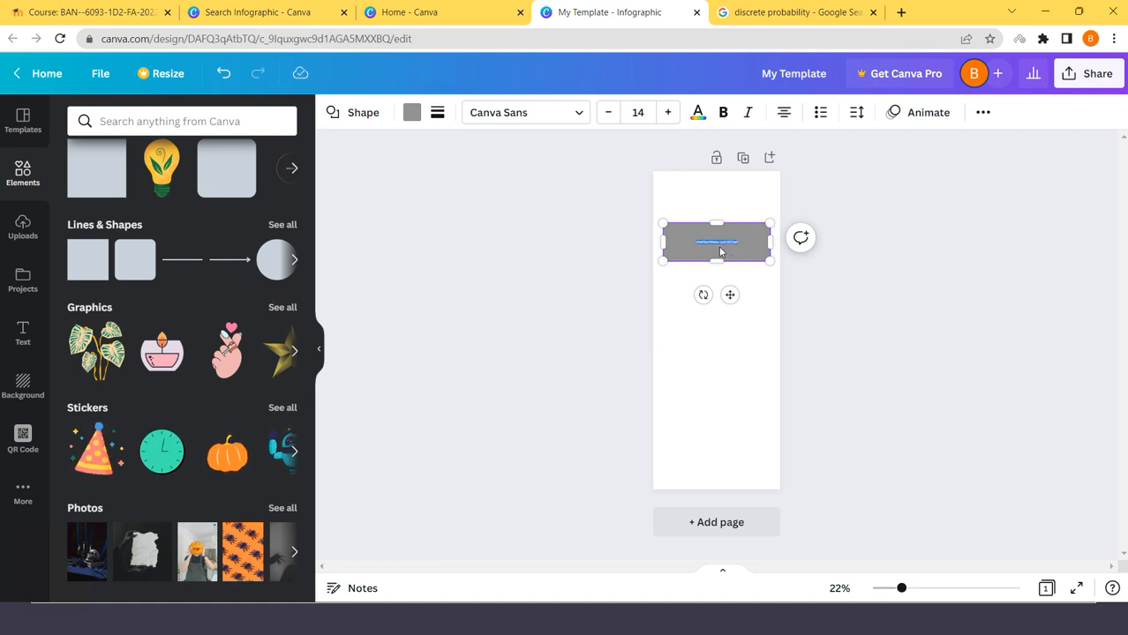
pyautogui.click(668, 113)
pyautogui.click(669, 113)
pyautogui.click(668, 113)
pyautogui.click(668, 113)
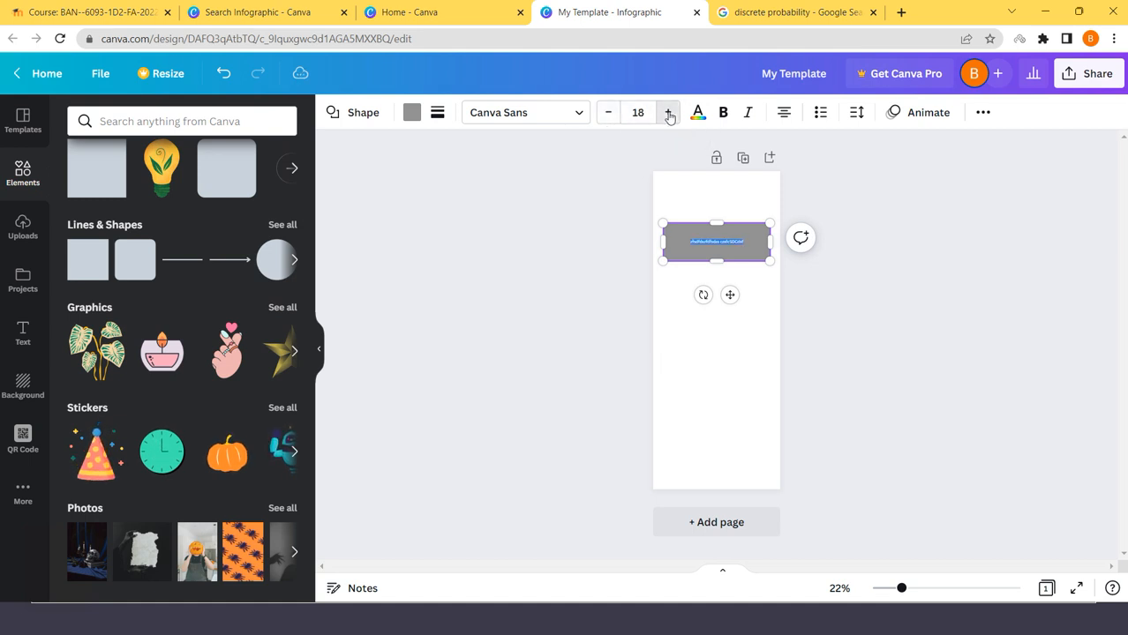
pyautogui.click(669, 113)
pyautogui.click(669, 113)
pyautogui.click(668, 113)
pyautogui.click(611, 116)
pyautogui.click(610, 117)
pyautogui.click(611, 117)
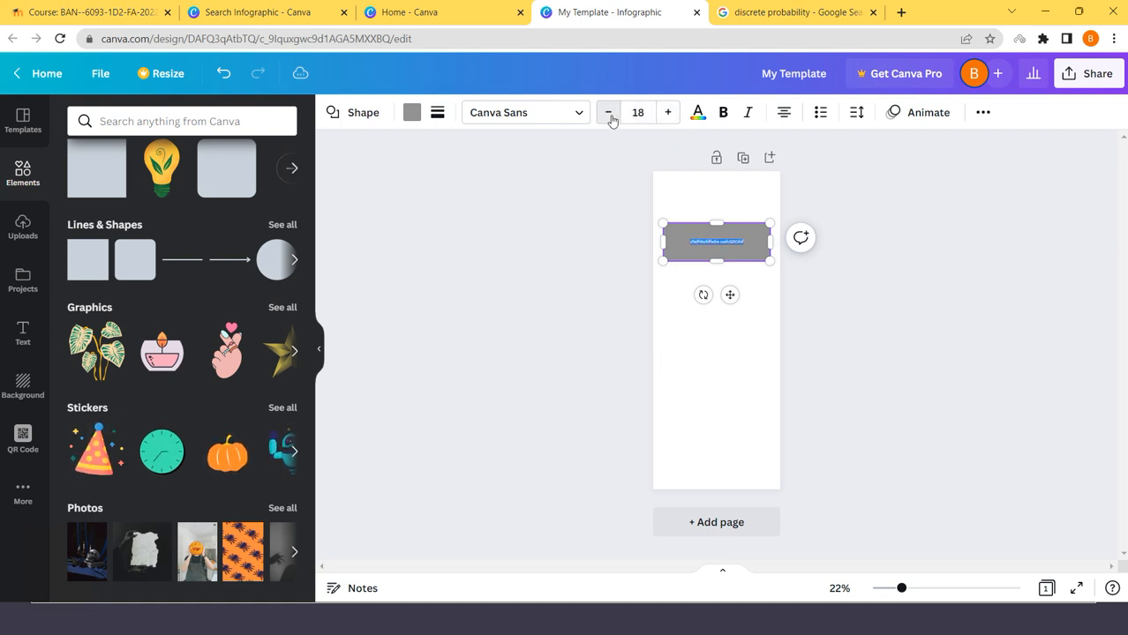
pyautogui.click(611, 116)
pyautogui.click(665, 115)
pyautogui.click(666, 116)
pyautogui.click(665, 115)
pyautogui.click(666, 116)
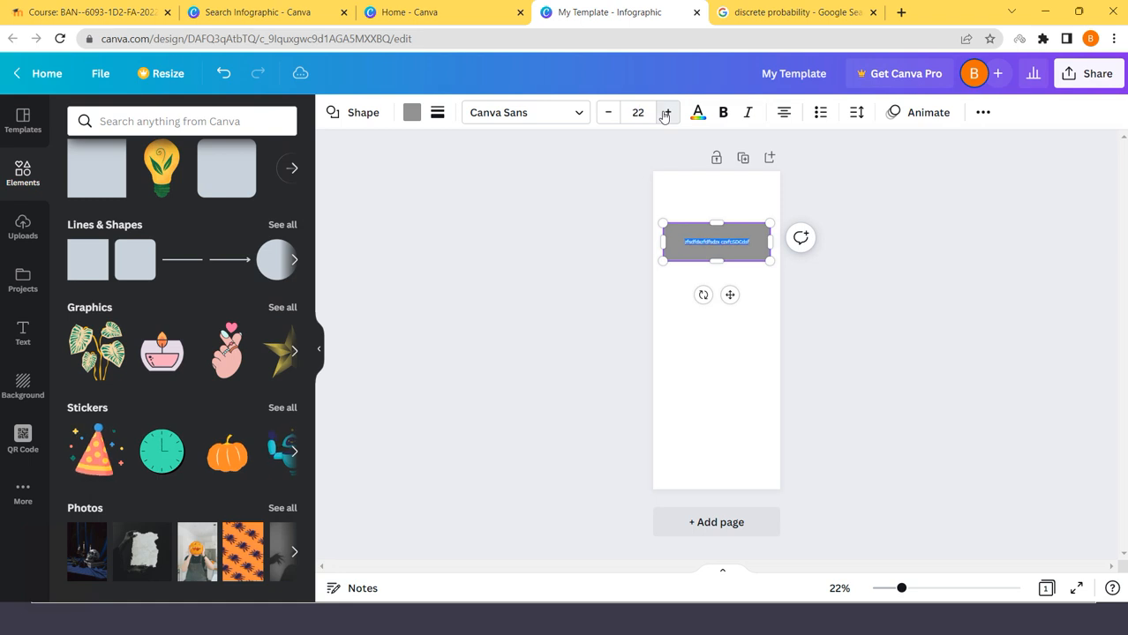
pyautogui.click(839, 329)
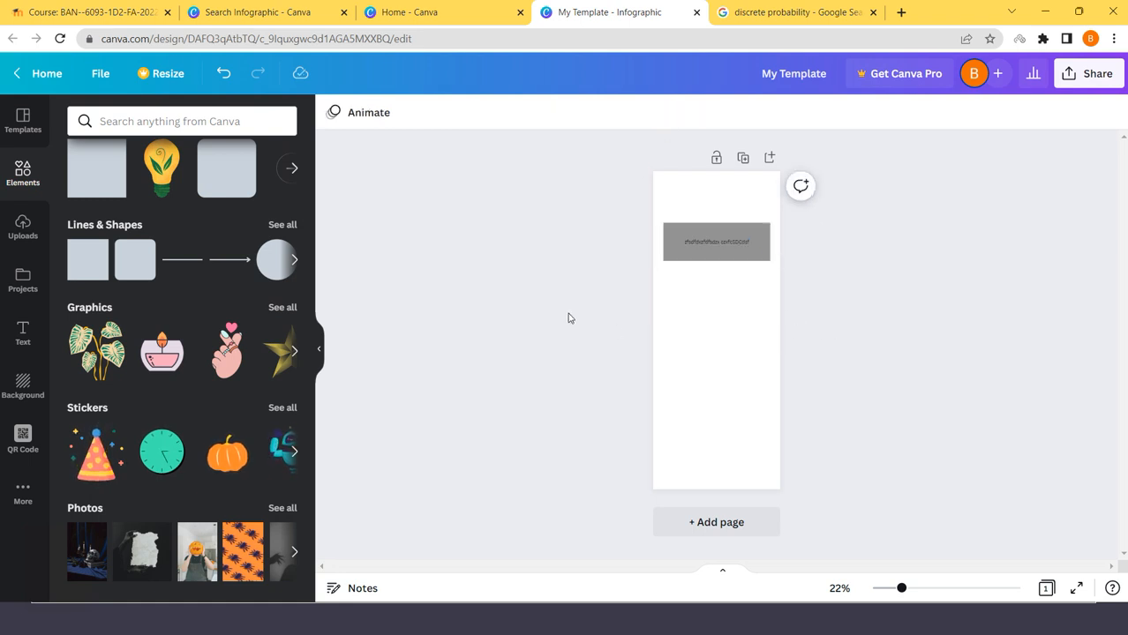
# Undo the last font size change and delete the grey rectangle from the page.
pyautogui.hotkey('ctrl', 'z')
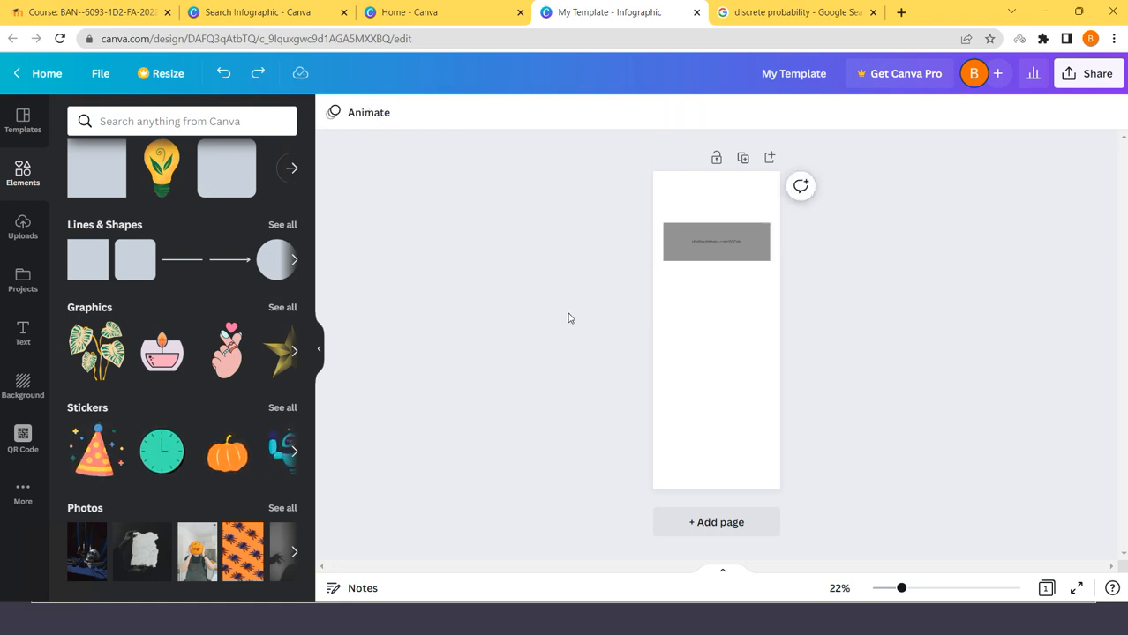
pyautogui.click(746, 235)
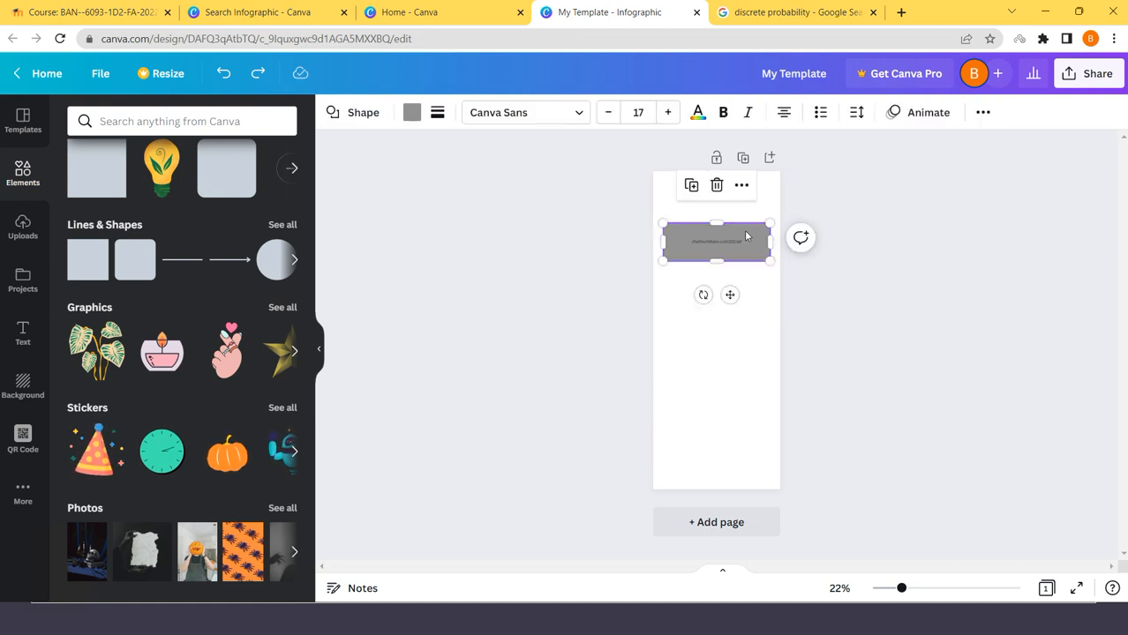
pyautogui.press('Delete')
# Browse the element categories, try the "Always Here For You" graphic from the collections on the page, and delete it.
pyautogui.scroll(-2, 132, 320)
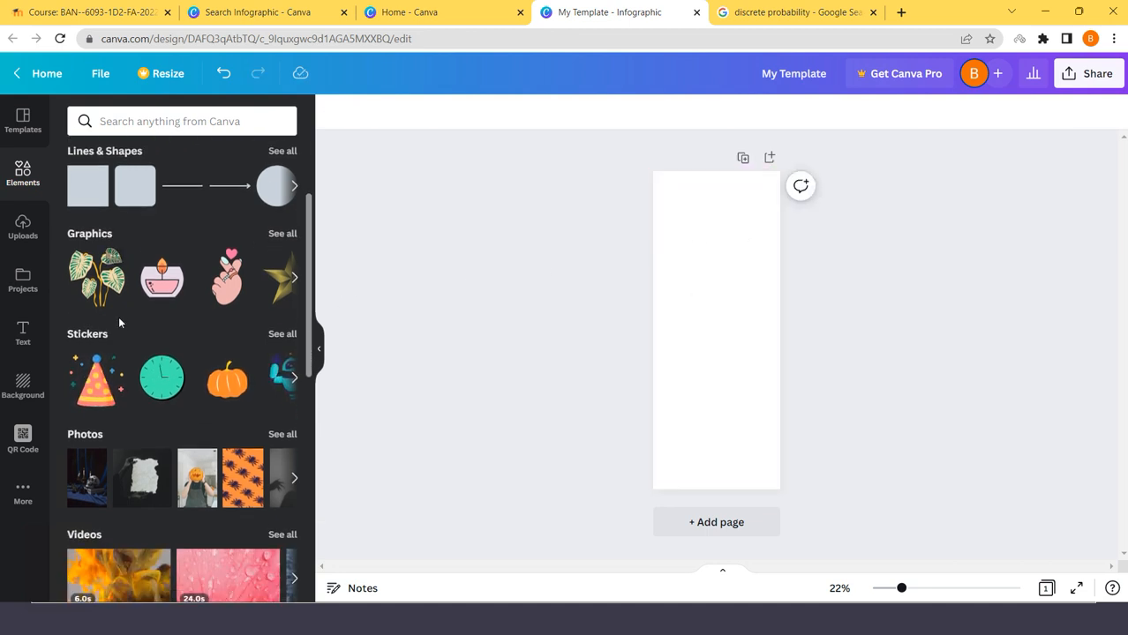
pyautogui.click(294, 278)
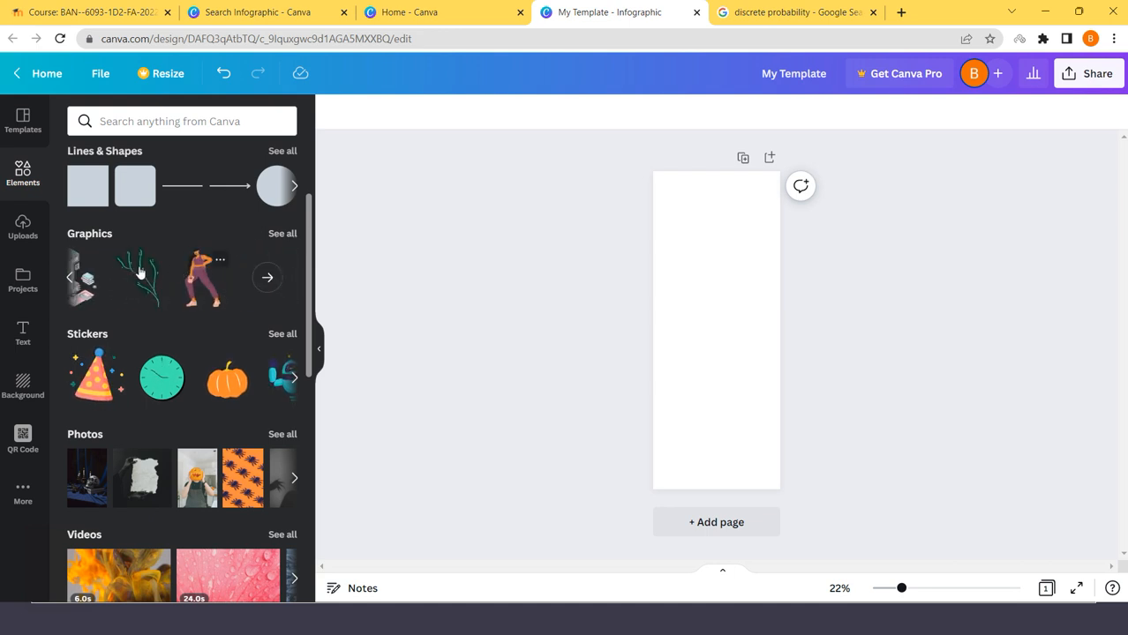
pyautogui.scroll(-4, 270, 360)
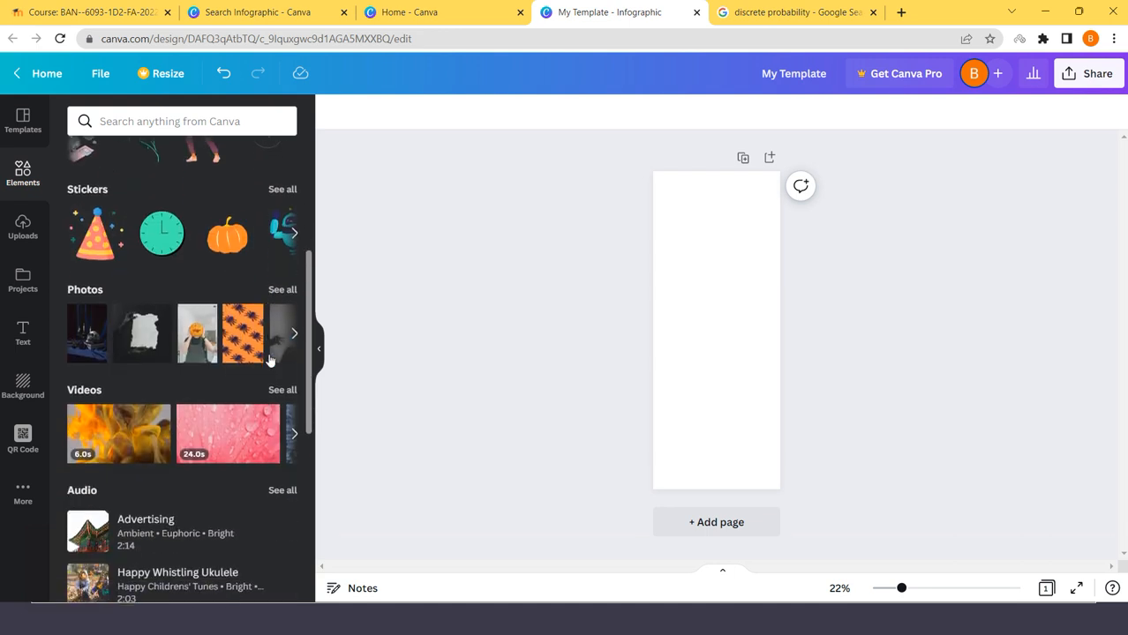
pyautogui.scroll(-5, 278, 374)
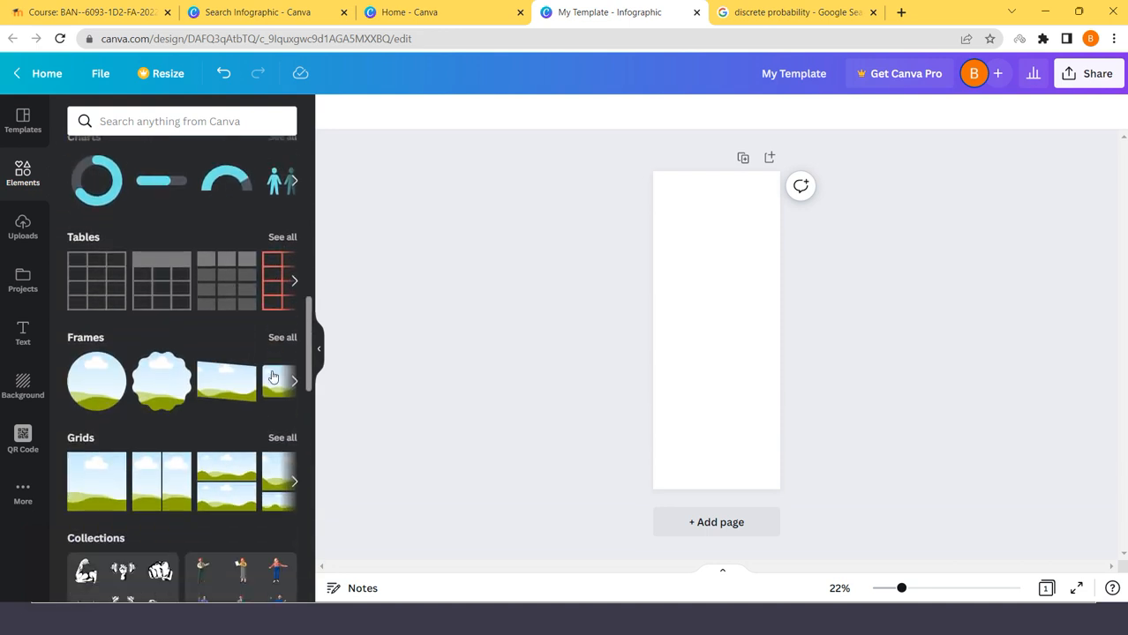
pyautogui.scroll(-4, 274, 375)
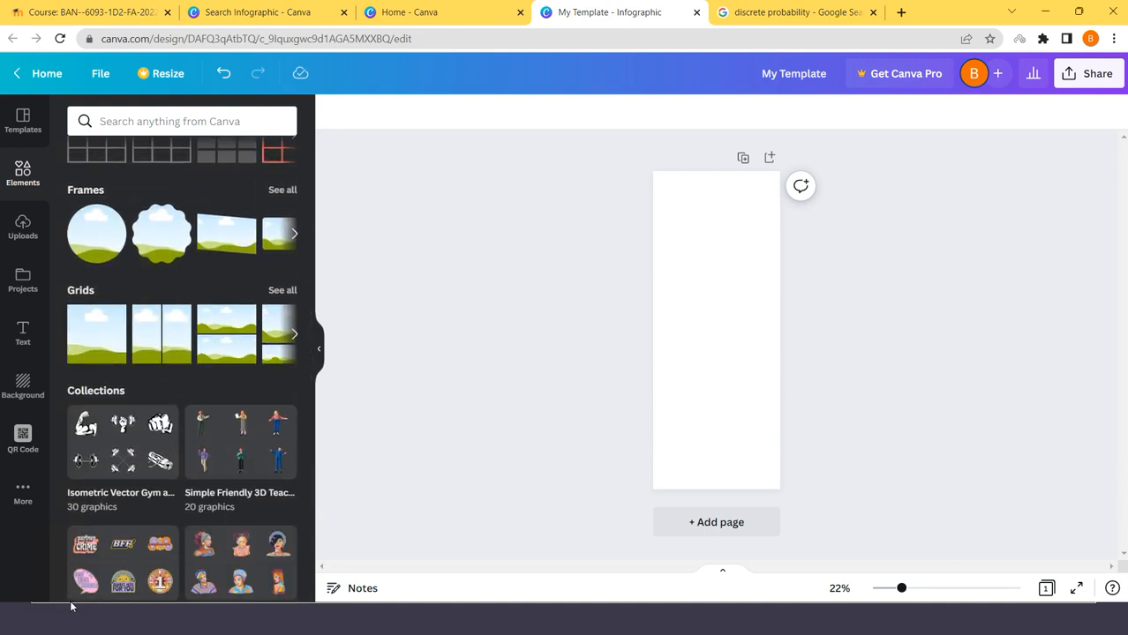
pyautogui.moveTo(122, 584); pyautogui.dragTo(672, 235)
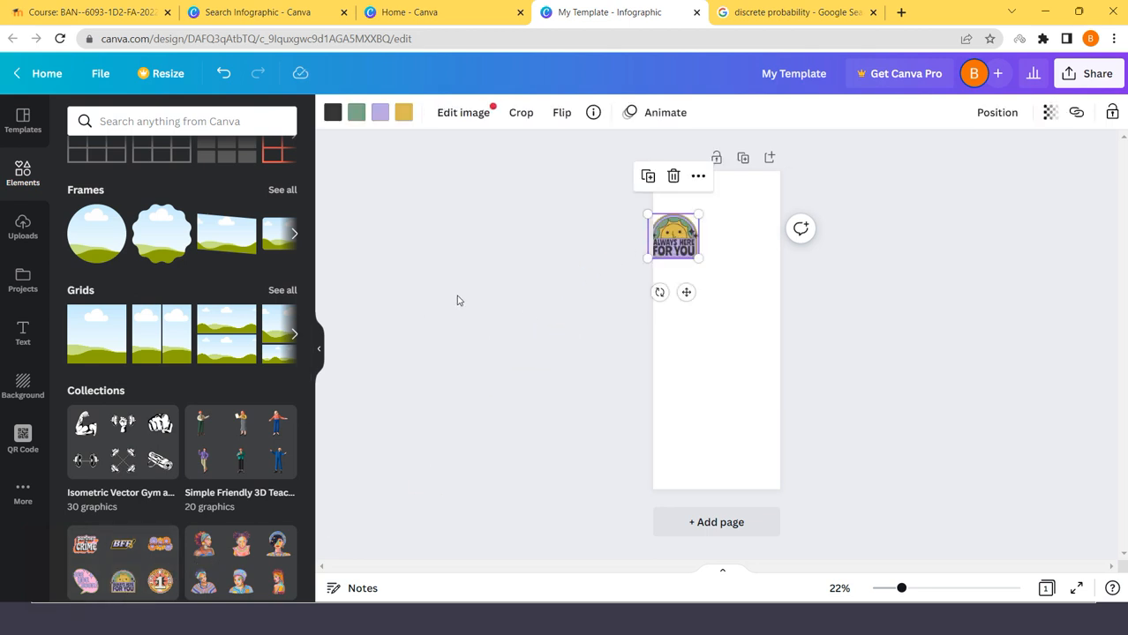
pyautogui.press('Delete')
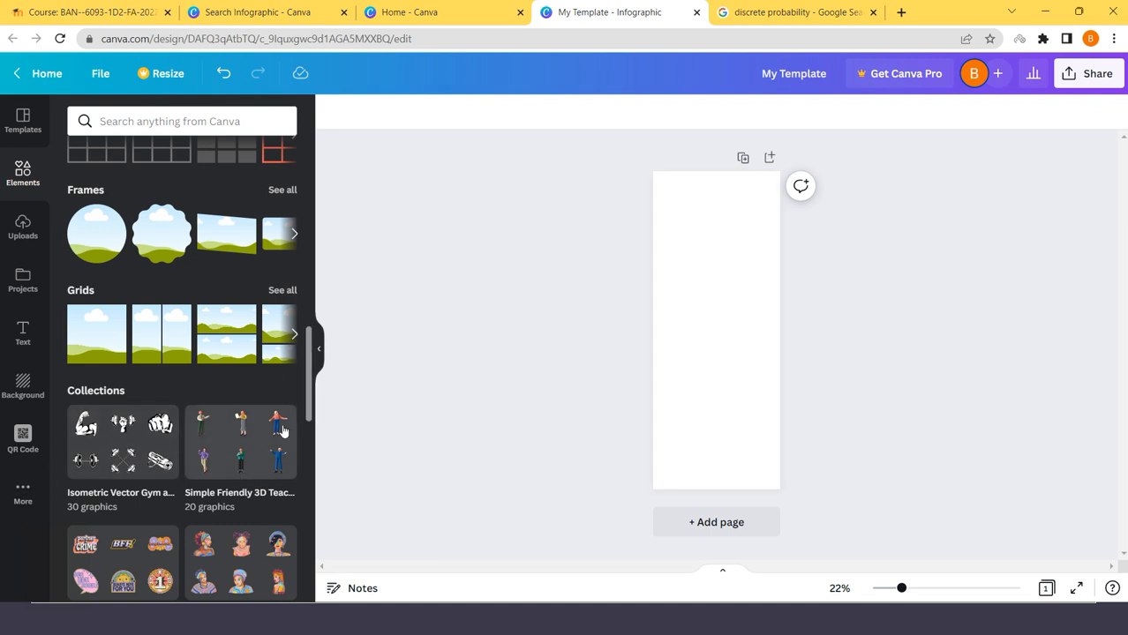
# Place the blue-suited figure from the Simple Friendly 3D collection at the page's upper right, then delete it.
pyautogui.moveTo(279, 460); pyautogui.dragTo(726, 279)
pyautogui.moveTo(777, 357); pyautogui.dragTo(727, 279)
pyautogui.moveTo(704, 235); pyautogui.dragTo(758, 236)
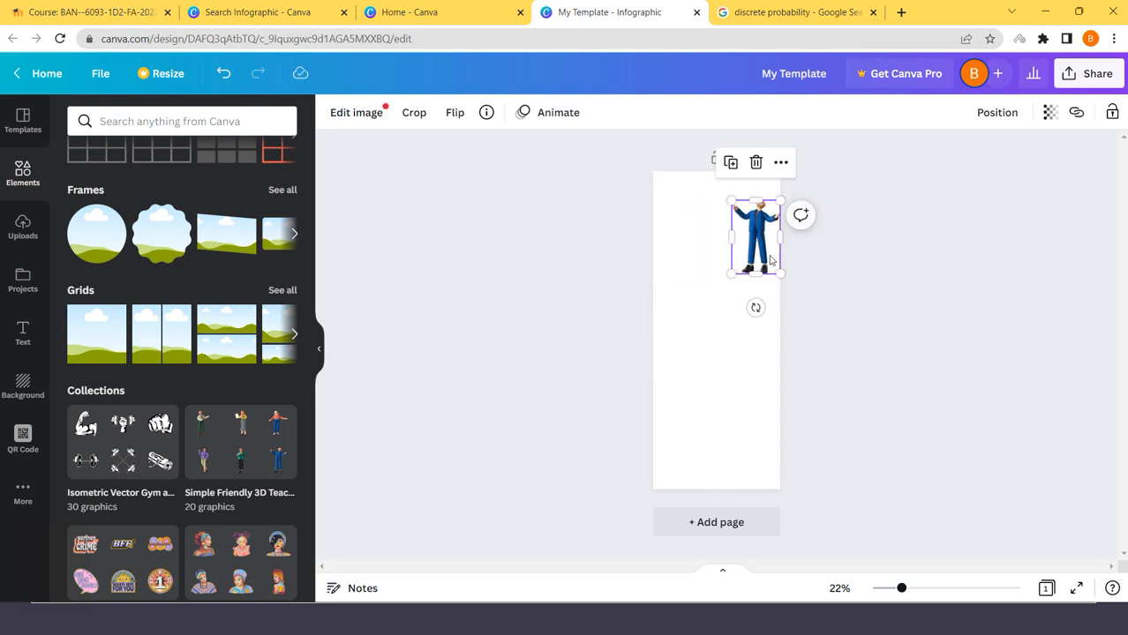
pyautogui.press('Delete')
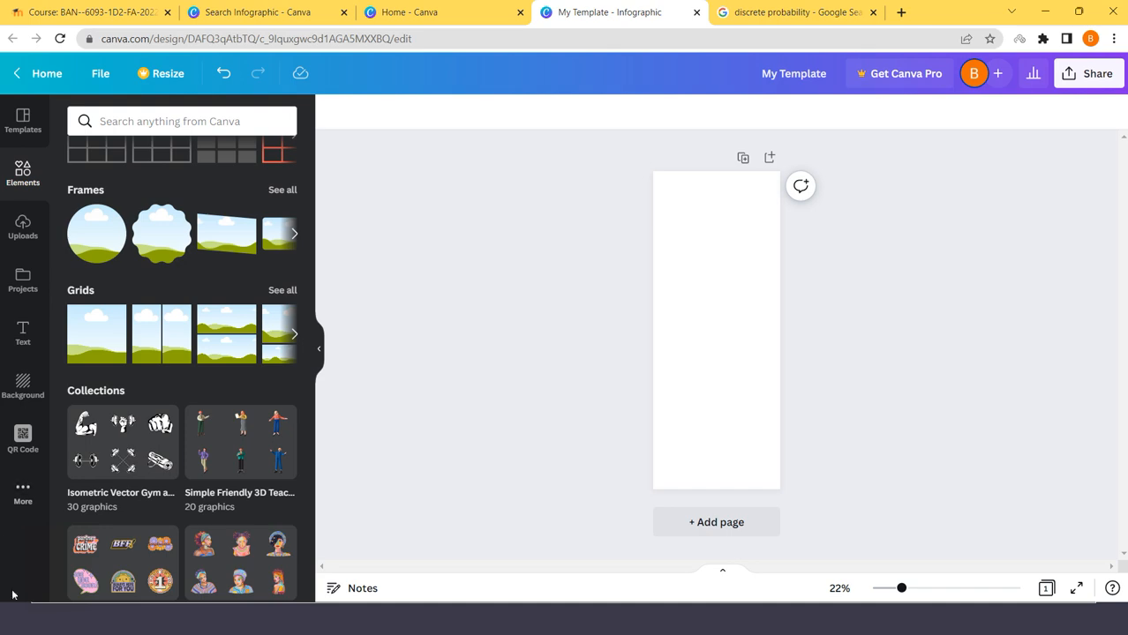
pyautogui.scroll(3, 152, 335)
pyautogui.scroll(10, 152, 335)
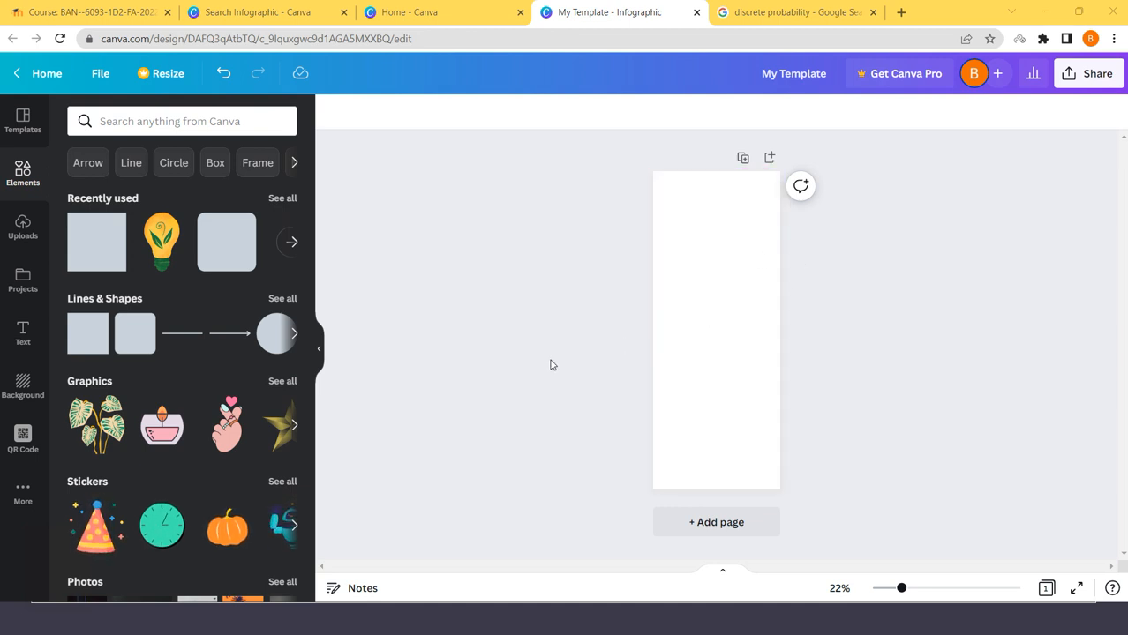
# Switch to the Word report and copy the passage from "To calculate the events" through "continuous and discrete probability.".
pyautogui.click(65, 593)
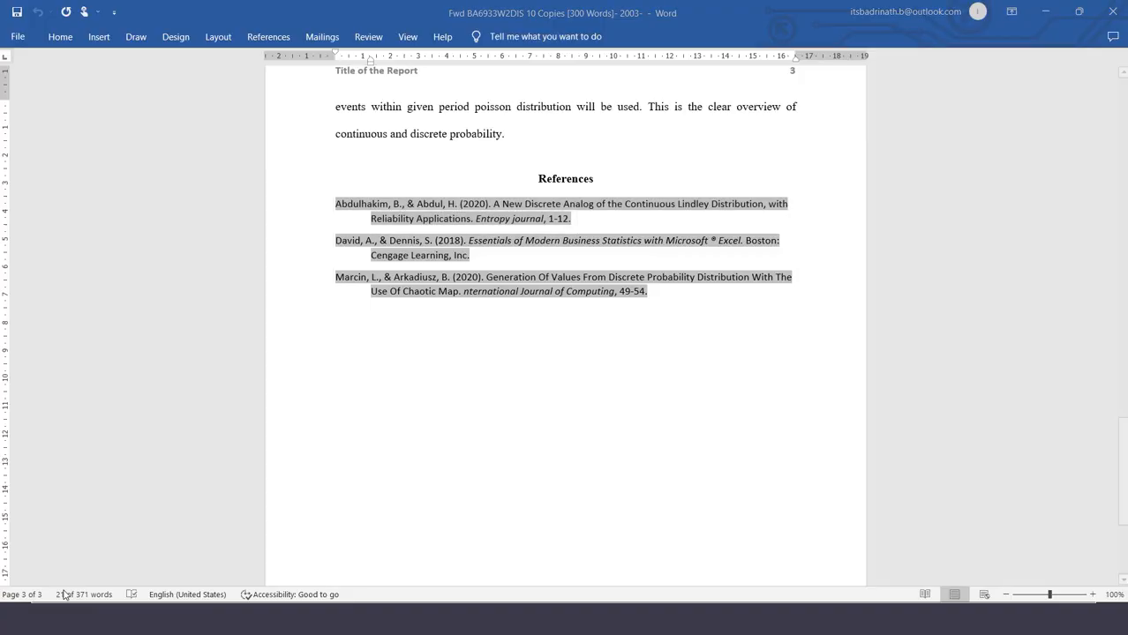
pyautogui.scroll(1, 540, 341)
pyautogui.scroll(2, 540, 341)
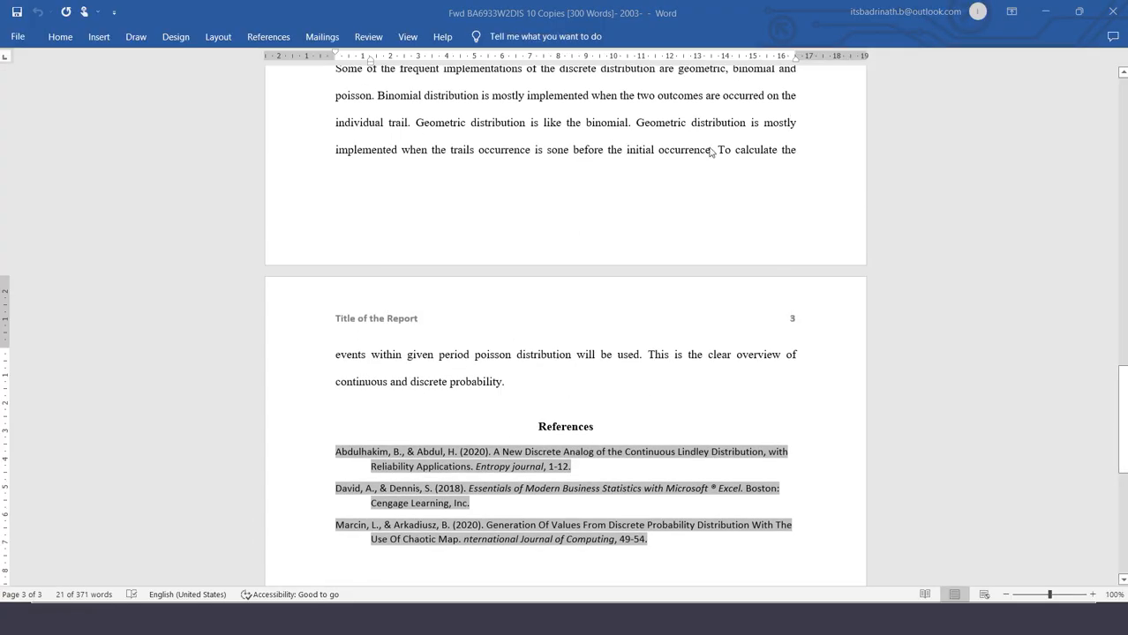
pyautogui.moveTo(718, 150); pyautogui.dragTo(503, 383)
pyautogui.hotkey('ctrl', 'c')
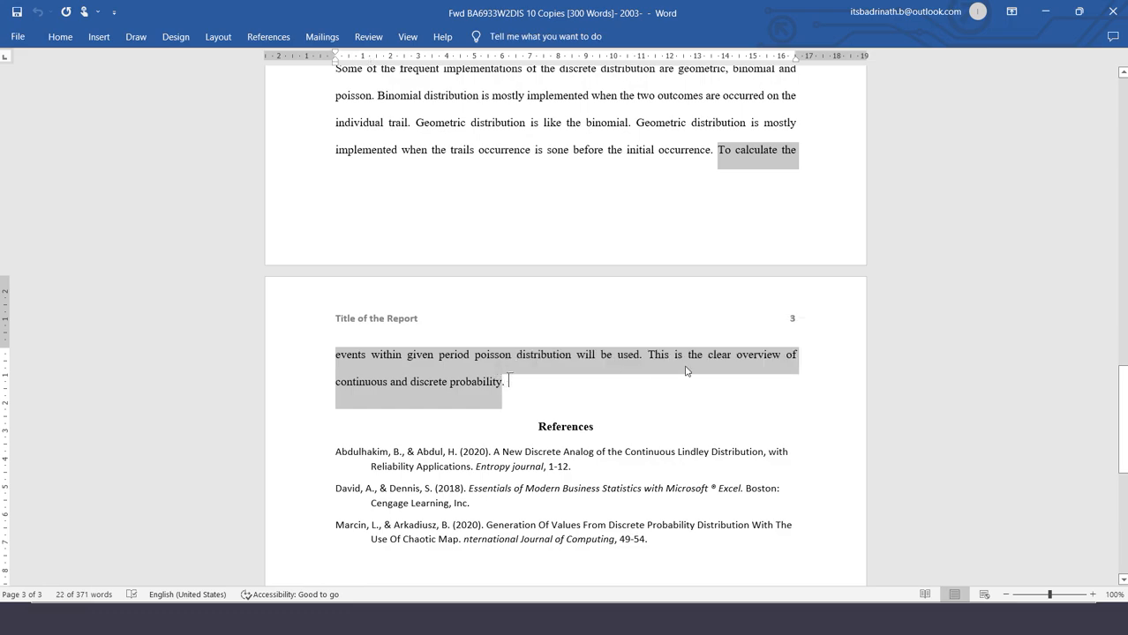
# Switch back to Canva, paste the copied passage as a text box on the page, and undo the paste.
pyautogui.hotkey('alt', 'Tab')
pyautogui.hotkey('ctrl', 'v')
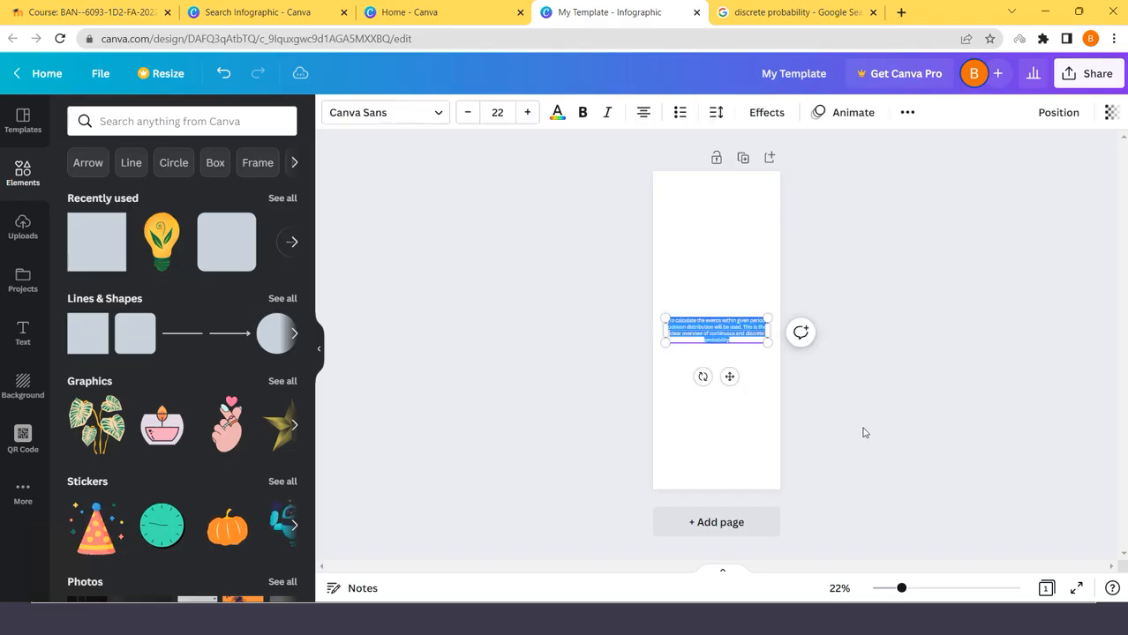
pyautogui.click(775, 393)
pyautogui.click(750, 339)
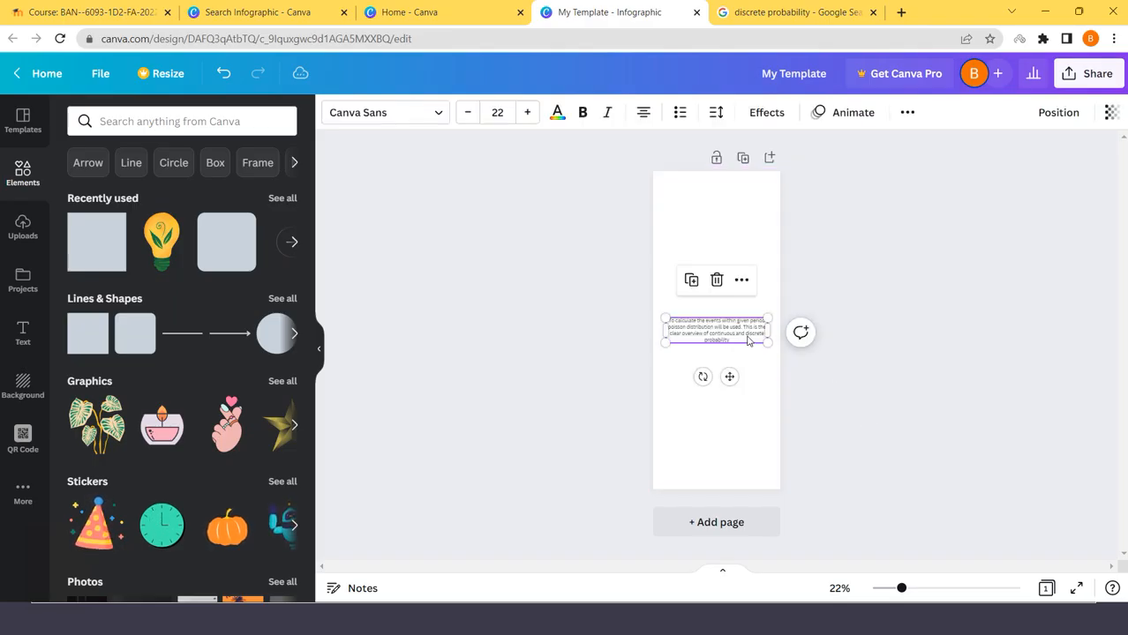
pyautogui.click(747, 337)
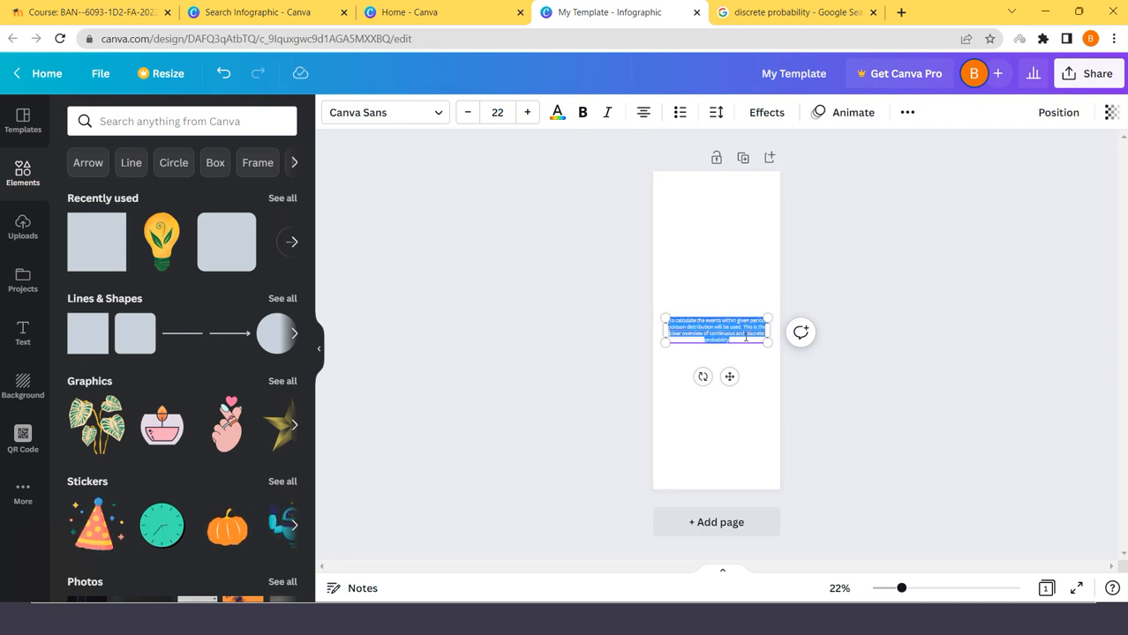
pyautogui.click(759, 369)
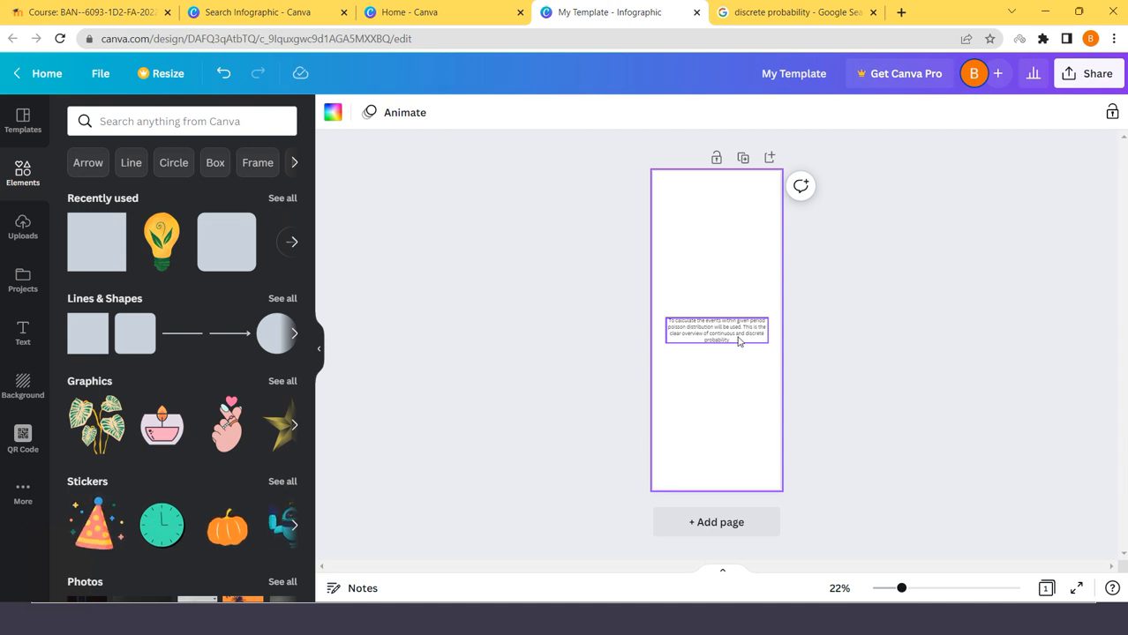
pyautogui.hotkey('ctrl', 'z')
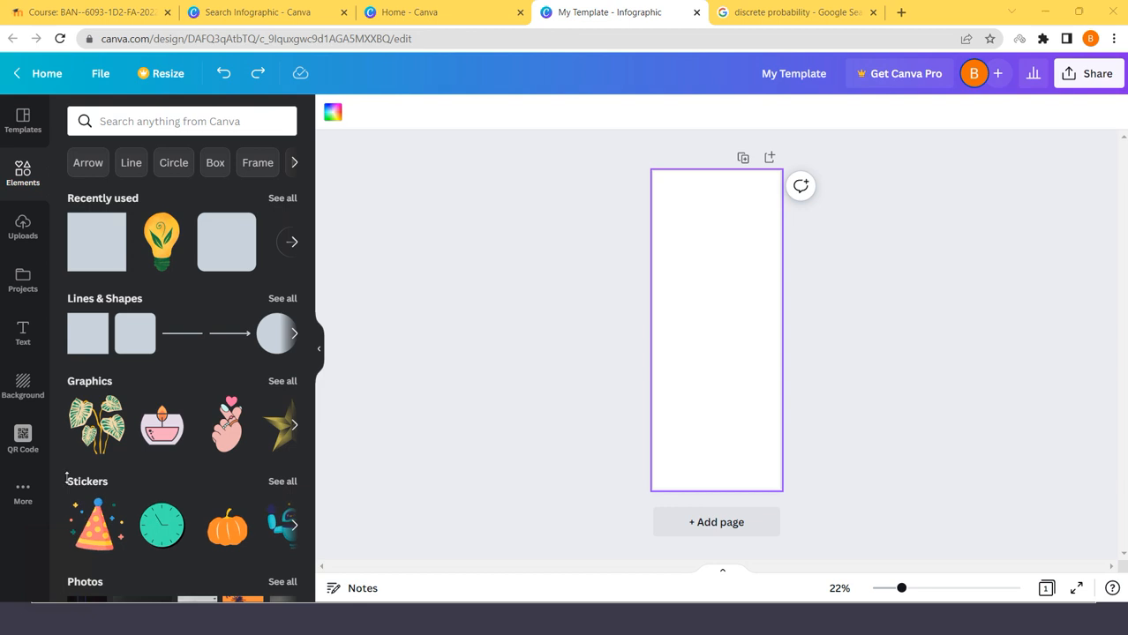
# Add a heading near the page's upper edge, set its font to TAN Pearl, and widen it to fit one line.
pyautogui.click(26, 337)
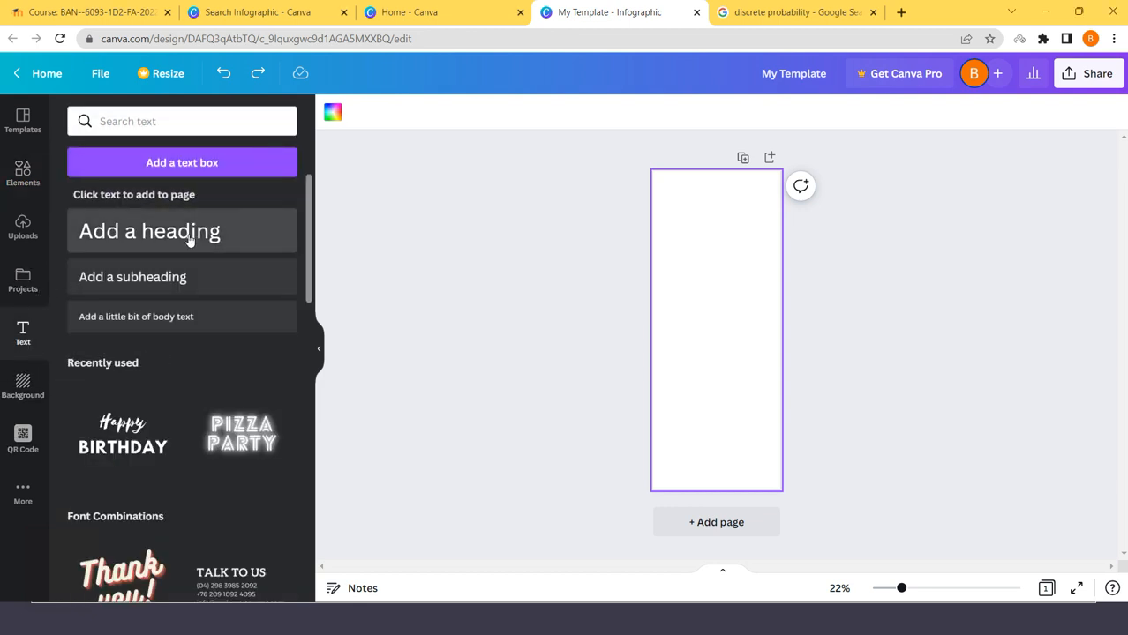
pyautogui.moveTo(189, 240); pyautogui.dragTo(773, 197)
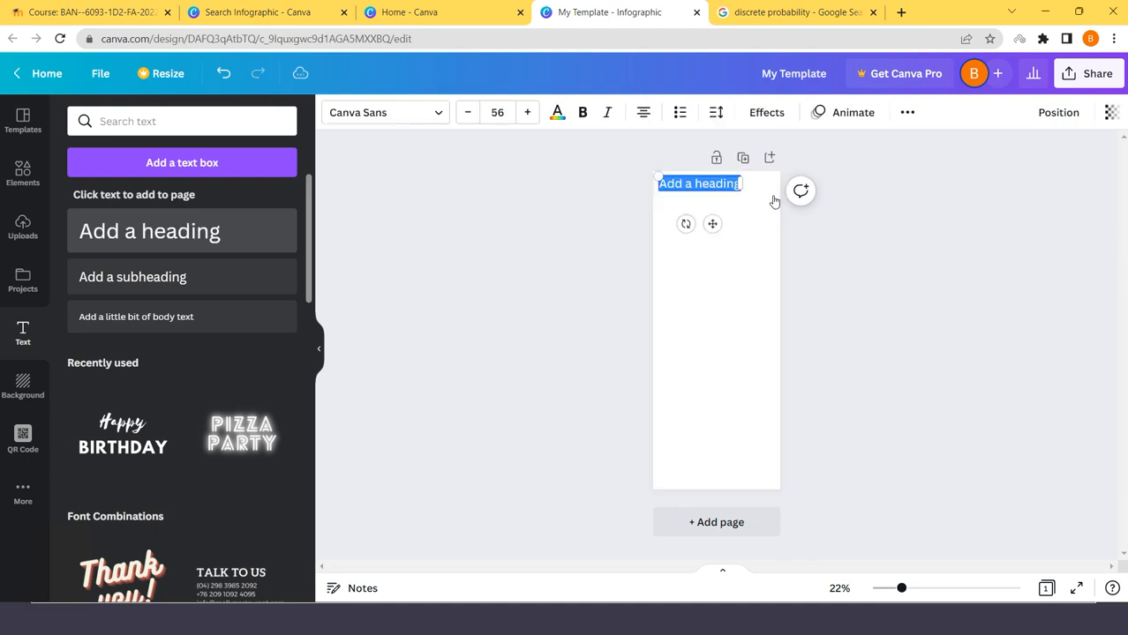
pyautogui.click(440, 113)
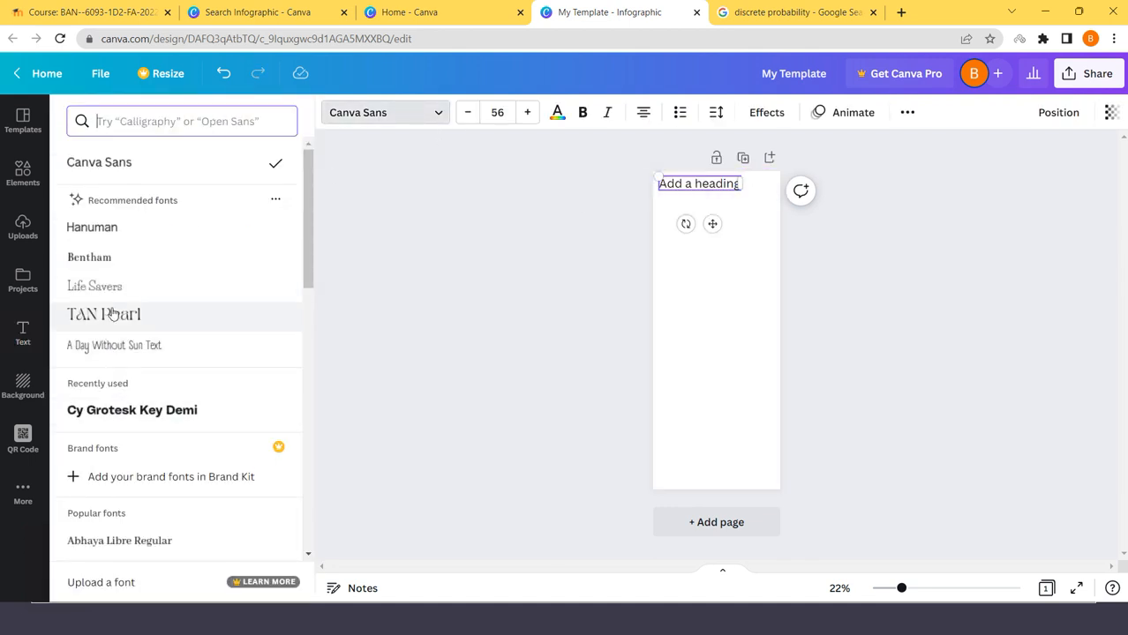
pyautogui.click(112, 314)
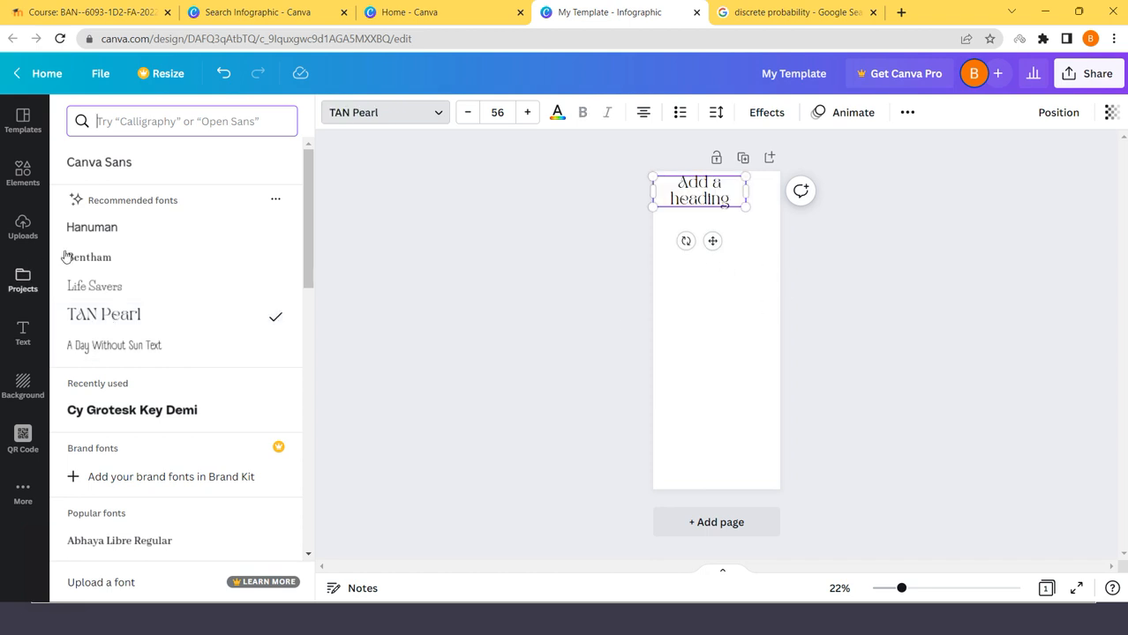
pyautogui.scroll(-20, 212, 319)
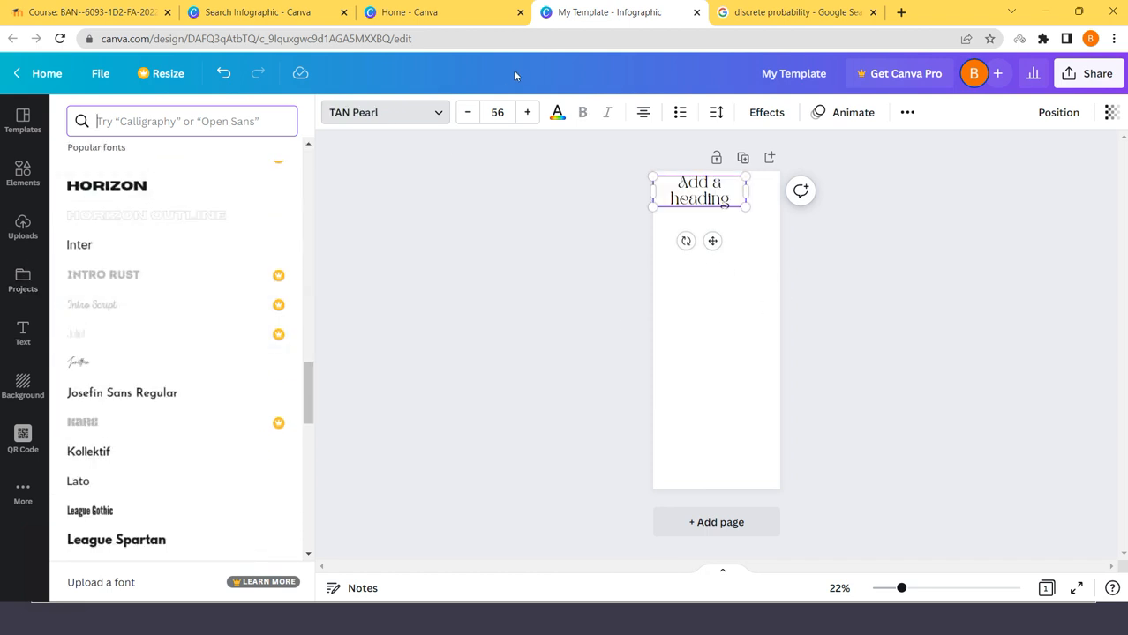
pyautogui.scroll(-3, 207, 350)
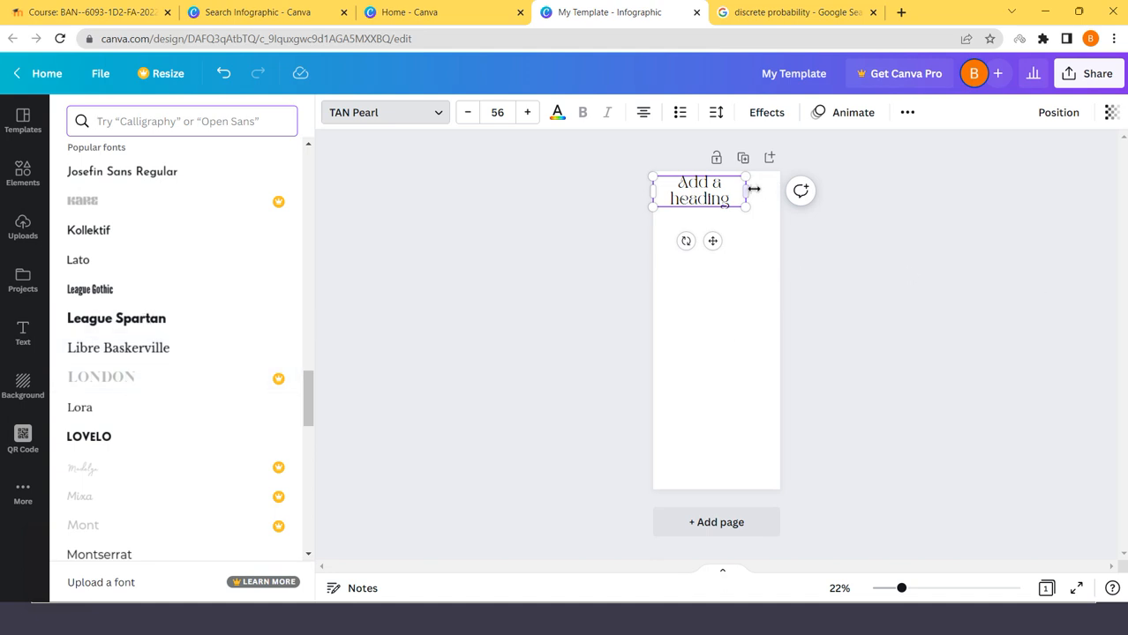
pyautogui.moveTo(754, 190); pyautogui.dragTo(779, 200)
pyautogui.click(909, 252)
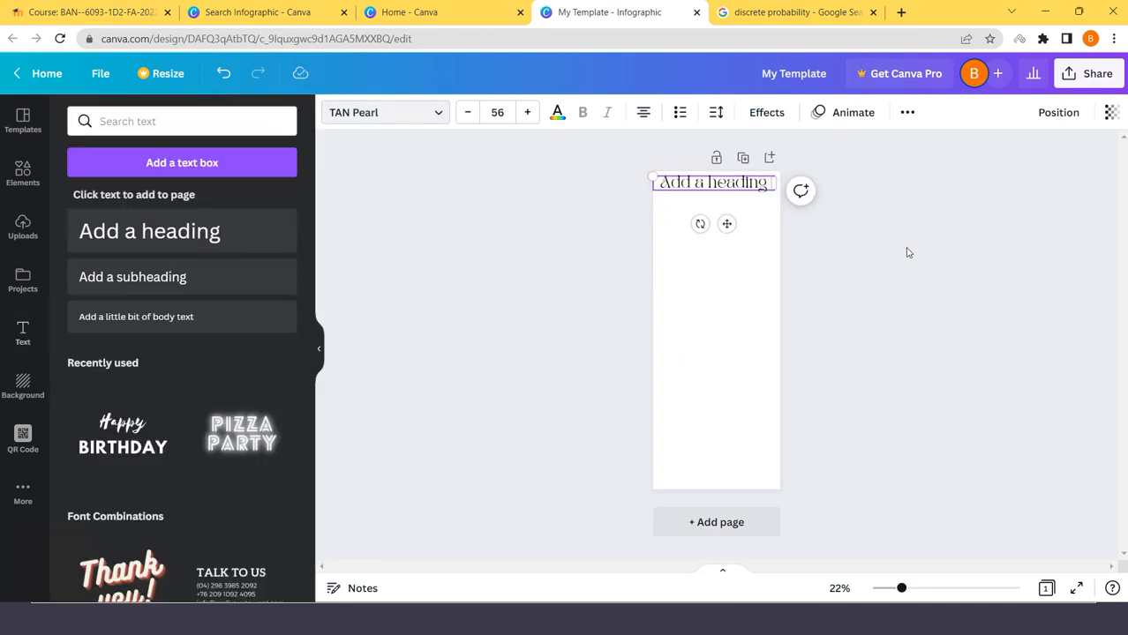
# Add a subheading and body text below the heading, then undo all the text additions to clear the page.
pyautogui.moveTo(118, 277); pyautogui.dragTo(750, 210)
pyautogui.click(871, 278)
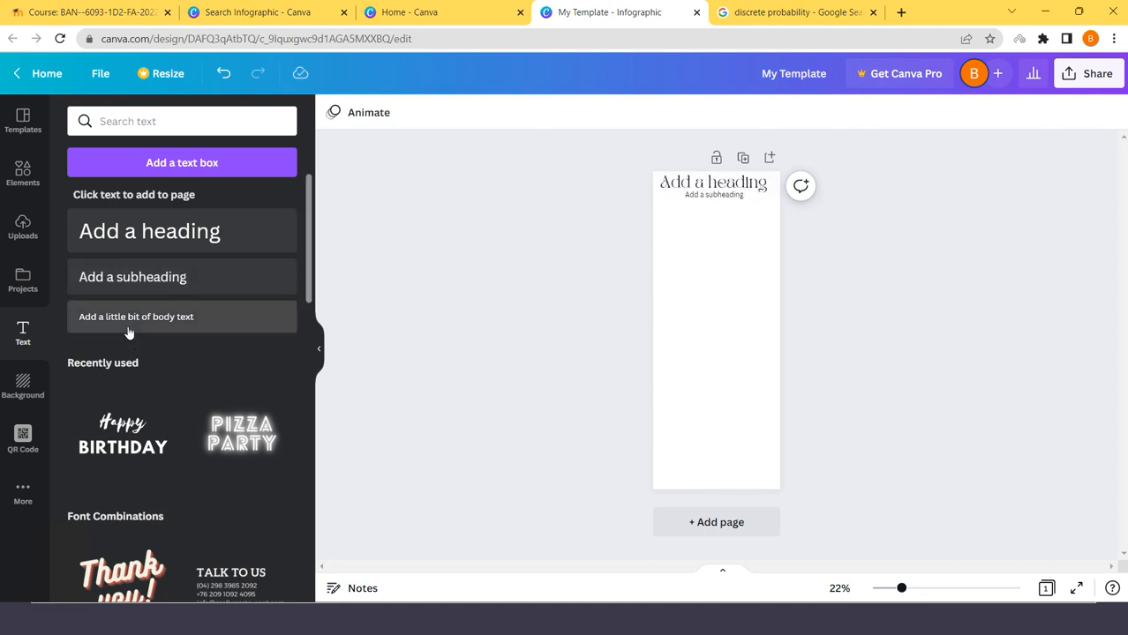
pyautogui.moveTo(129, 327); pyautogui.dragTo(732, 245)
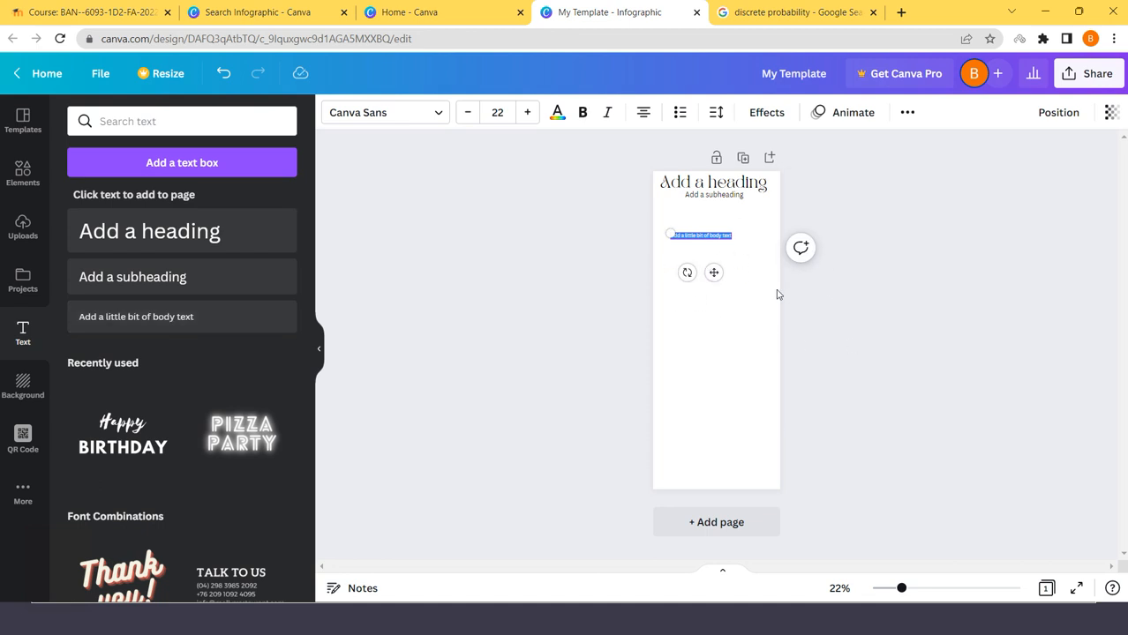
pyautogui.hotkey('ctrl', 'z')
pyautogui.hotkey('ctrl', 'z')
pyautogui.hotkey('ctrl', 'z')
pyautogui.hotkey('ctrl', 'z')
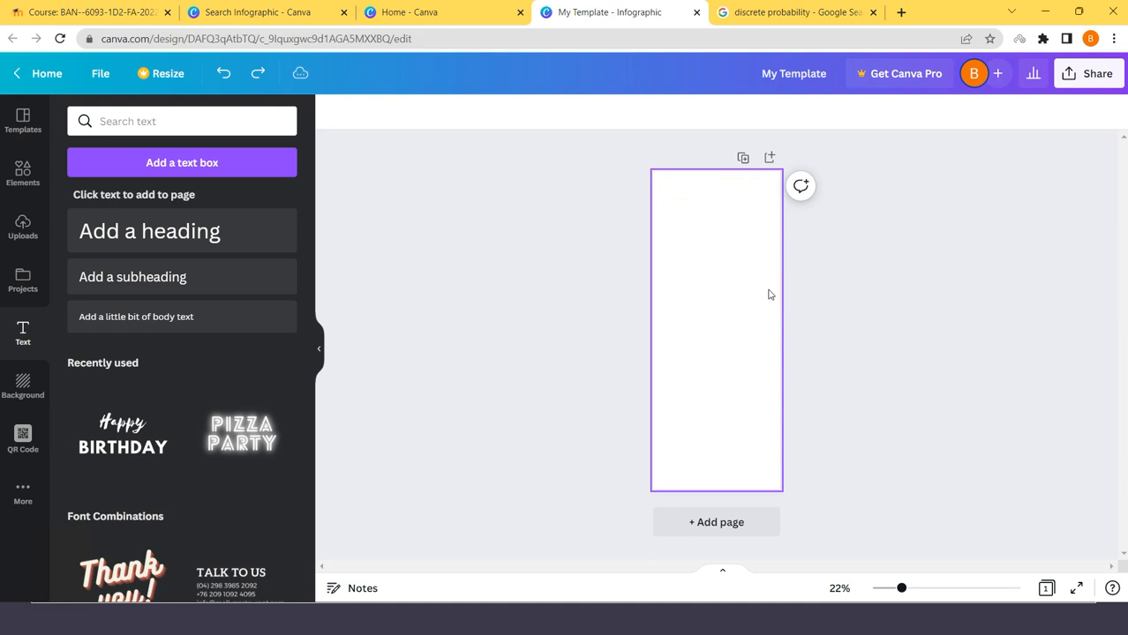
# Browse the font combinations, try to add the yellow "SHINE SHINE SHINE" design, and dismiss the premium fonts offer.
pyautogui.scroll(-3, 168, 335)
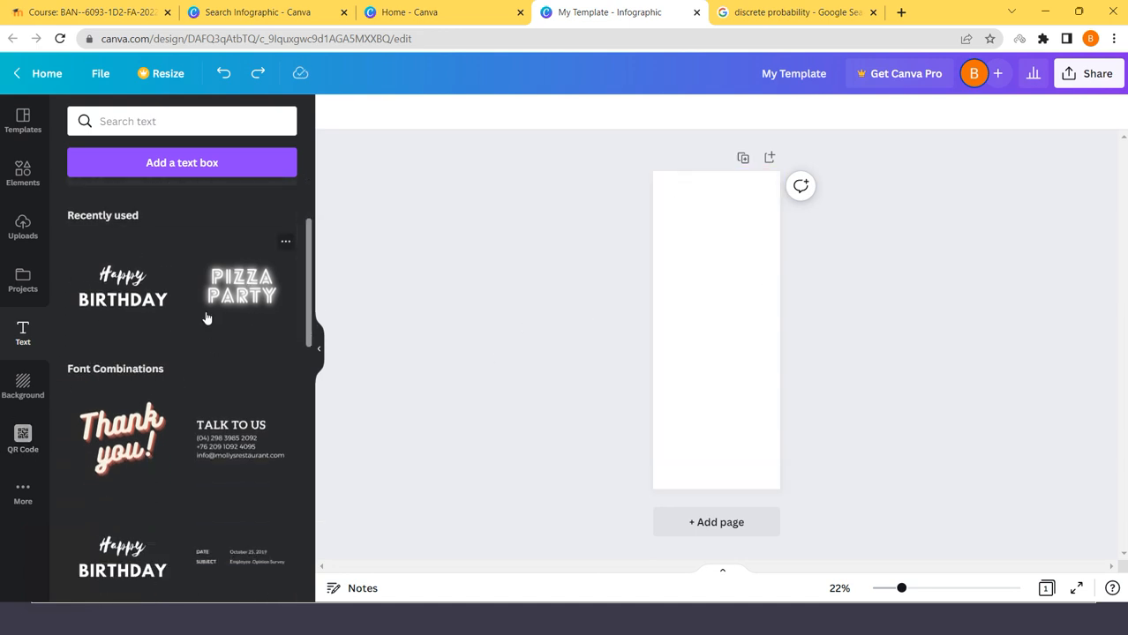
pyautogui.scroll(-10, 210, 320)
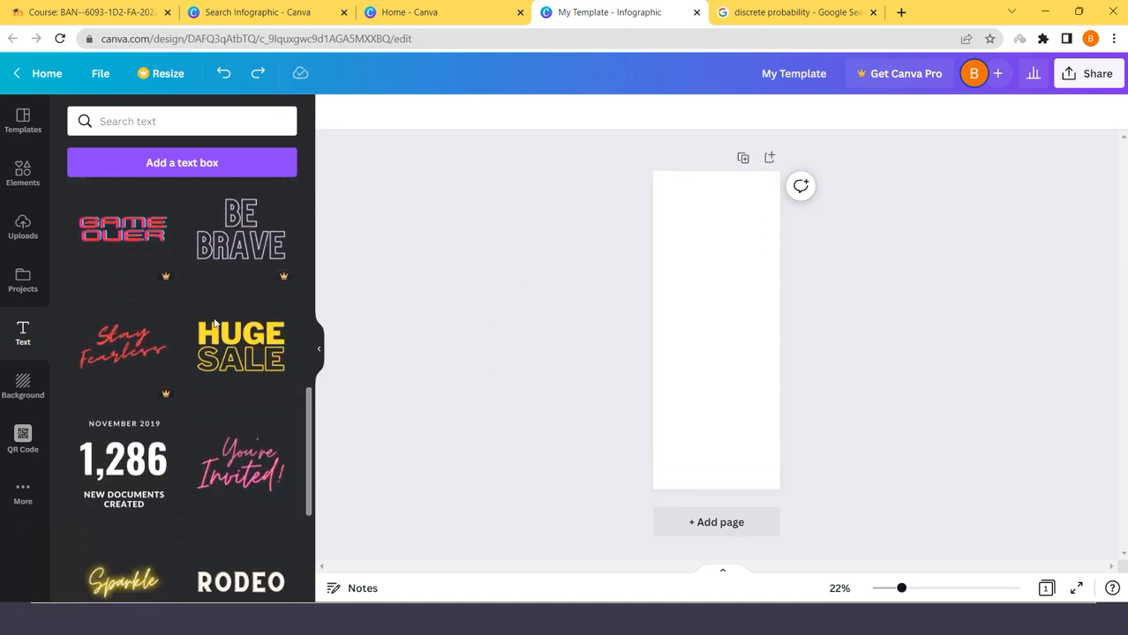
pyautogui.scroll(-1, 215, 324)
pyautogui.scroll(-5, 215, 324)
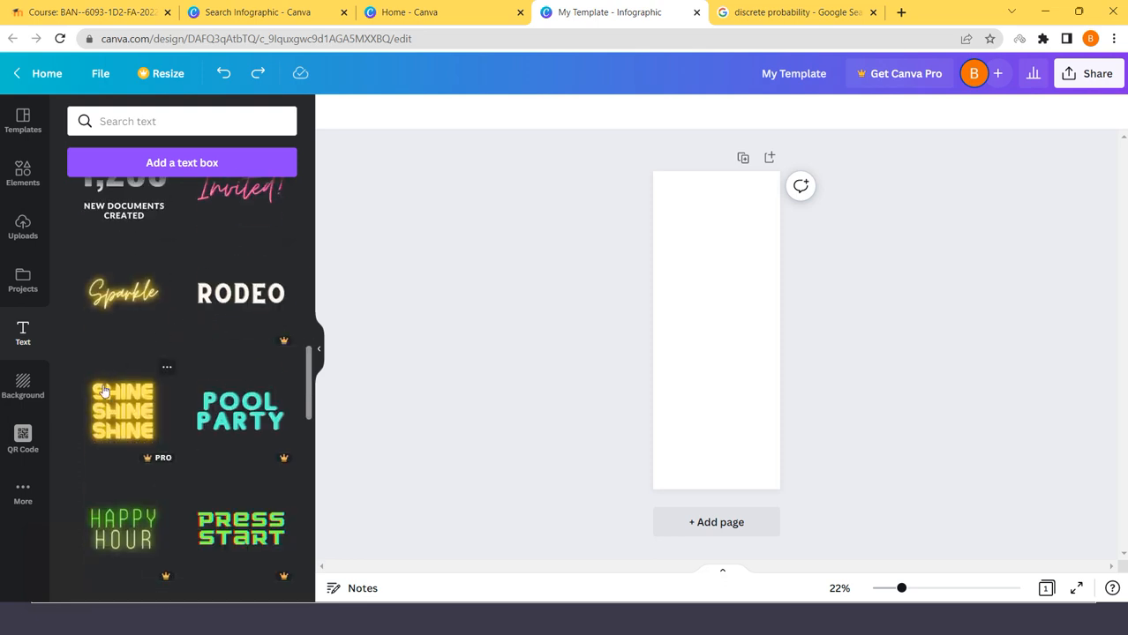
pyautogui.scroll(-5, 122, 427)
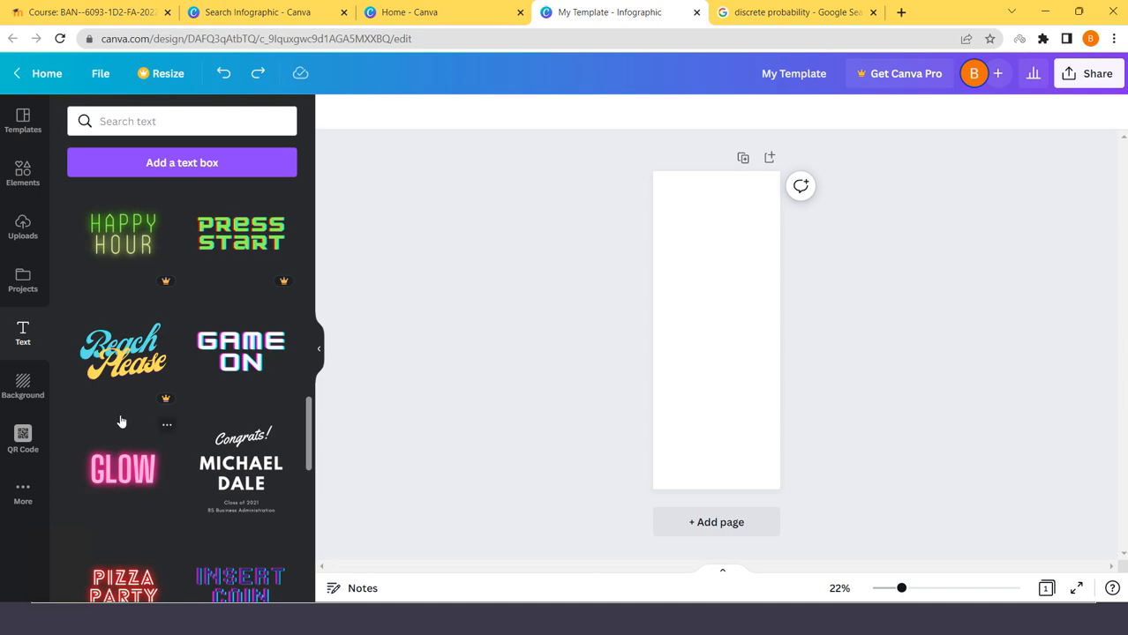
pyautogui.scroll(3, 97, 424)
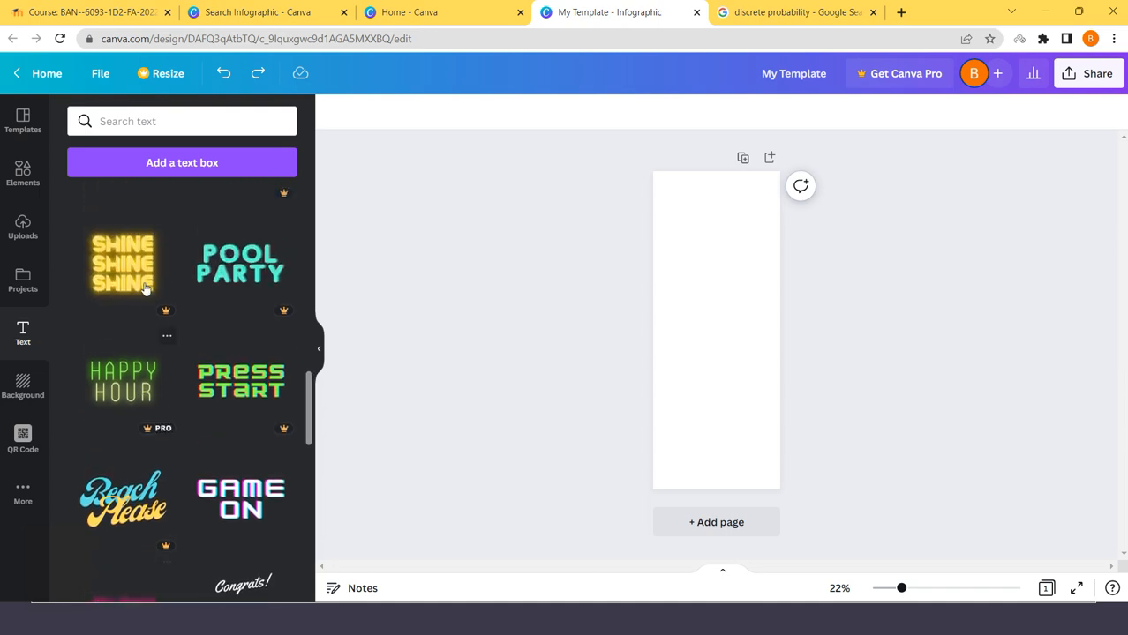
pyautogui.click(123, 262)
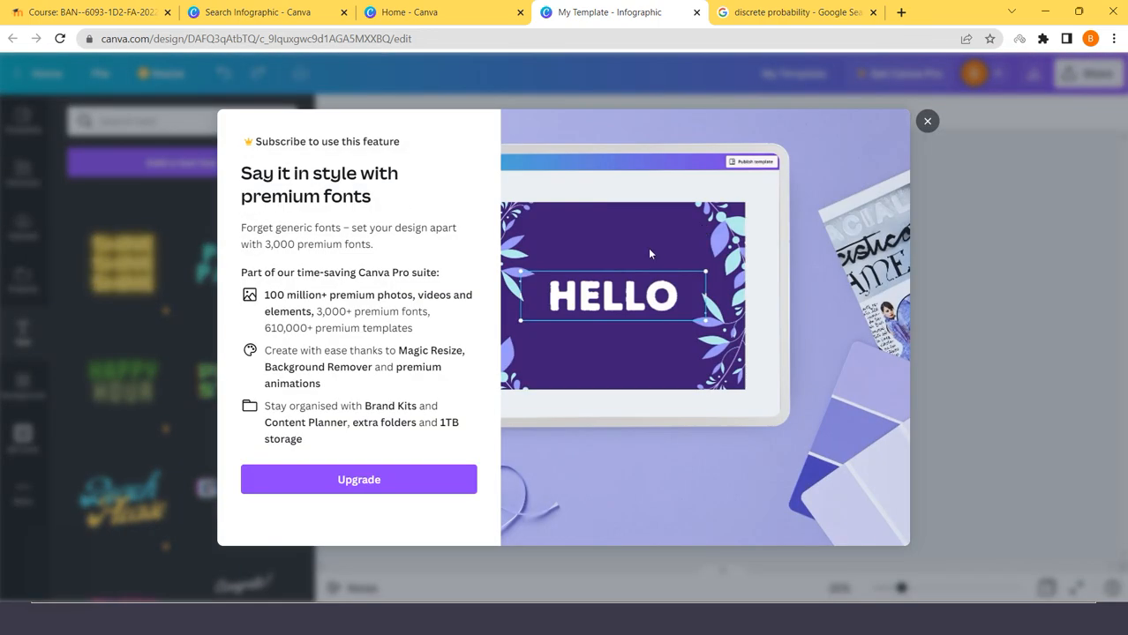
pyautogui.click(929, 120)
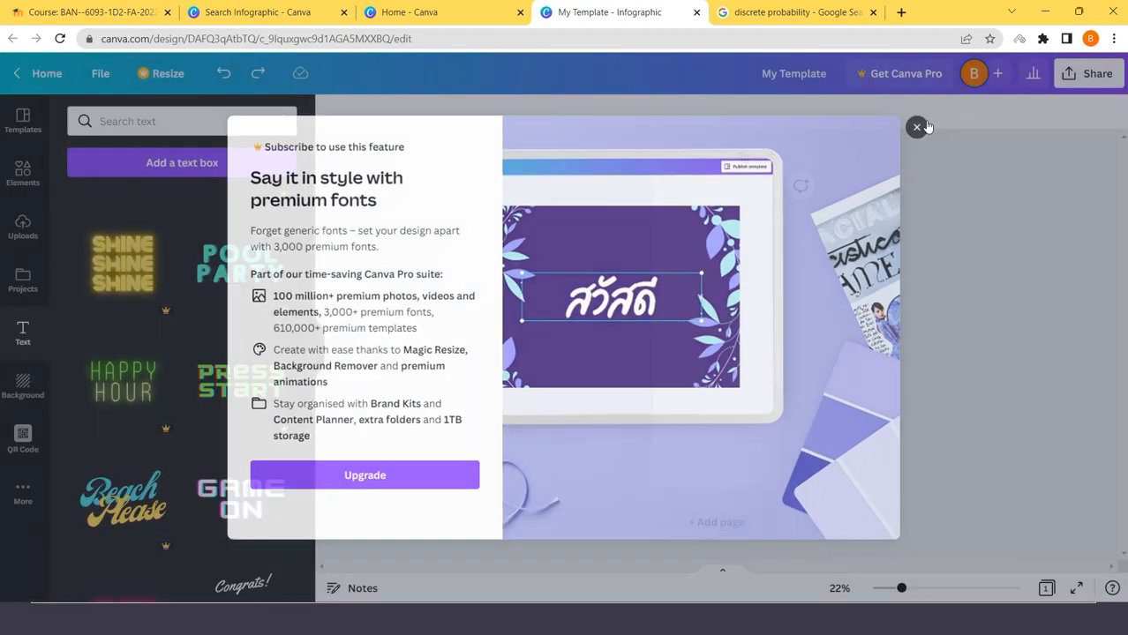
# Find the green neon "CHEERS!" font combination and place it near the page's upper edge.
pyautogui.scroll(-3, 163, 290)
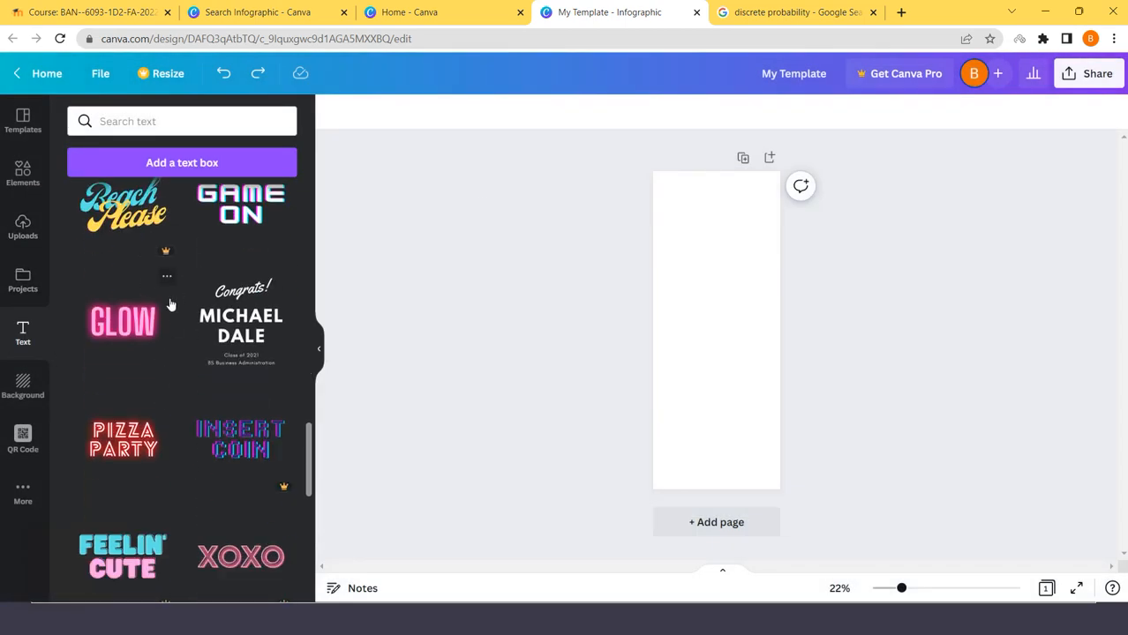
pyautogui.scroll(-3, 145, 428)
pyautogui.scroll(-2, 146, 421)
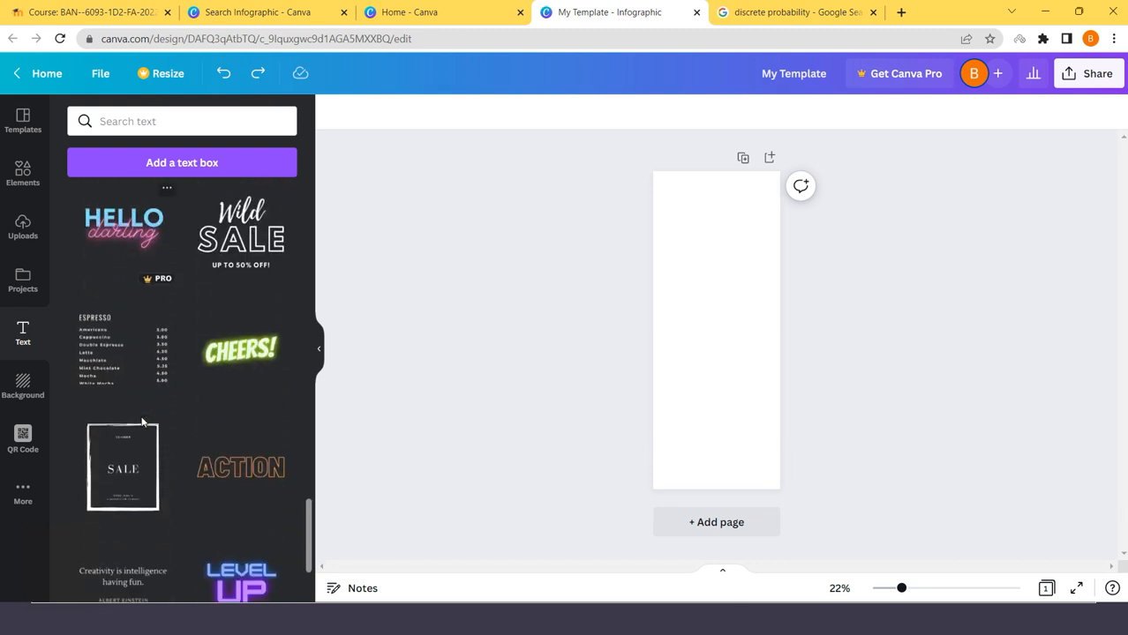
pyautogui.moveTo(226, 353); pyautogui.dragTo(687, 234)
pyautogui.click(856, 216)
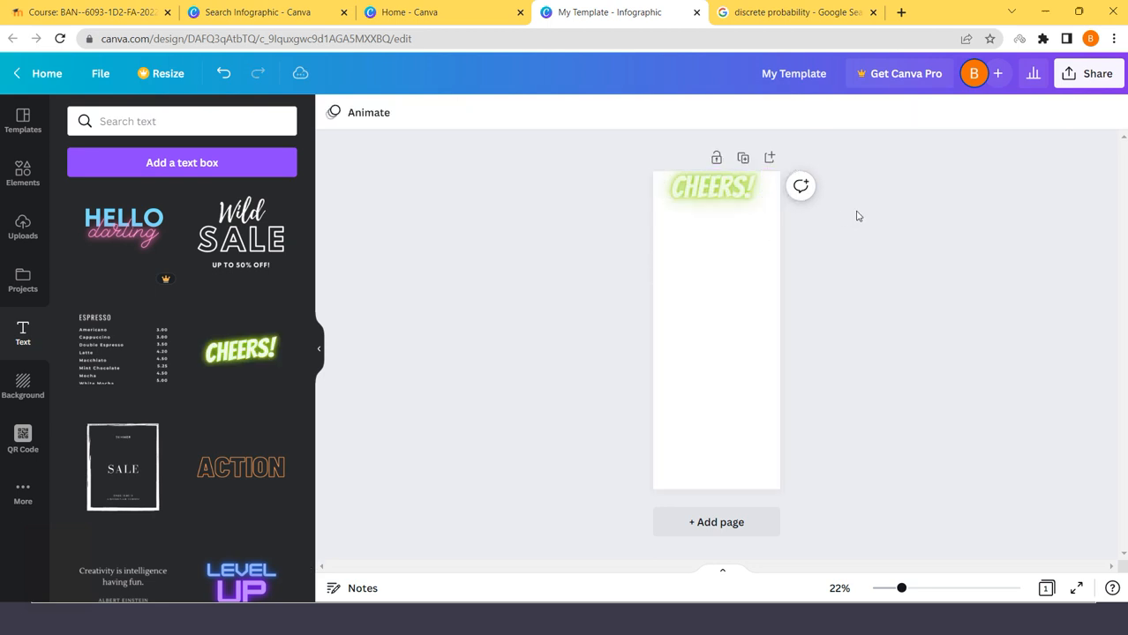
# Replace the "CHEERS!" text with "PROBABILITY".
pyautogui.click(702, 187)
pyautogui.doubleClick(702, 186)
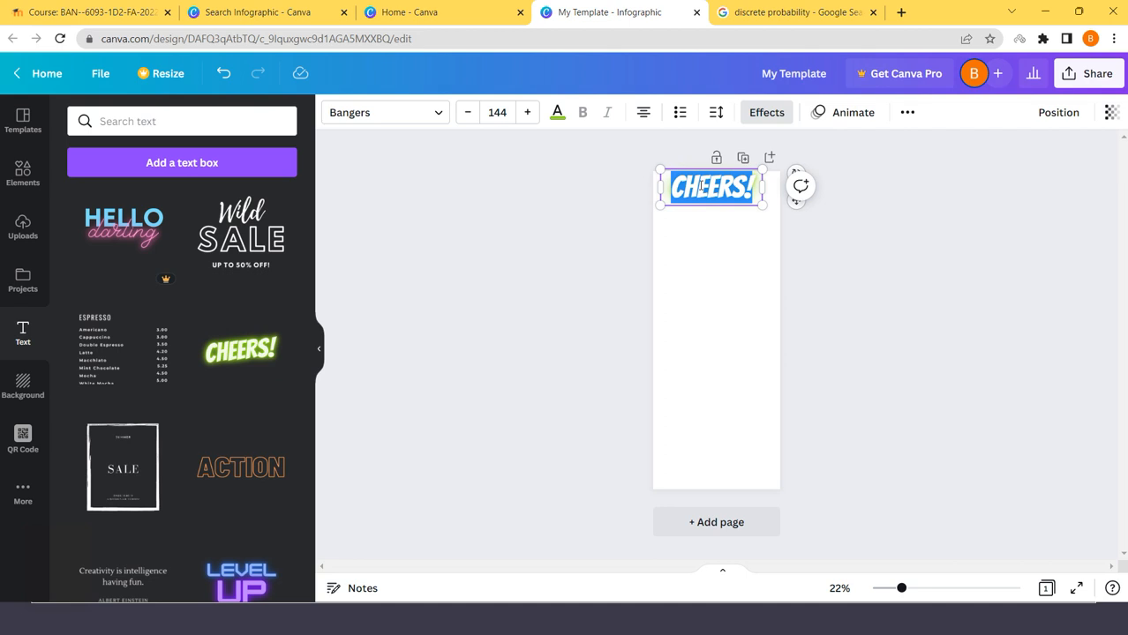
pyautogui.write('PROBAB')
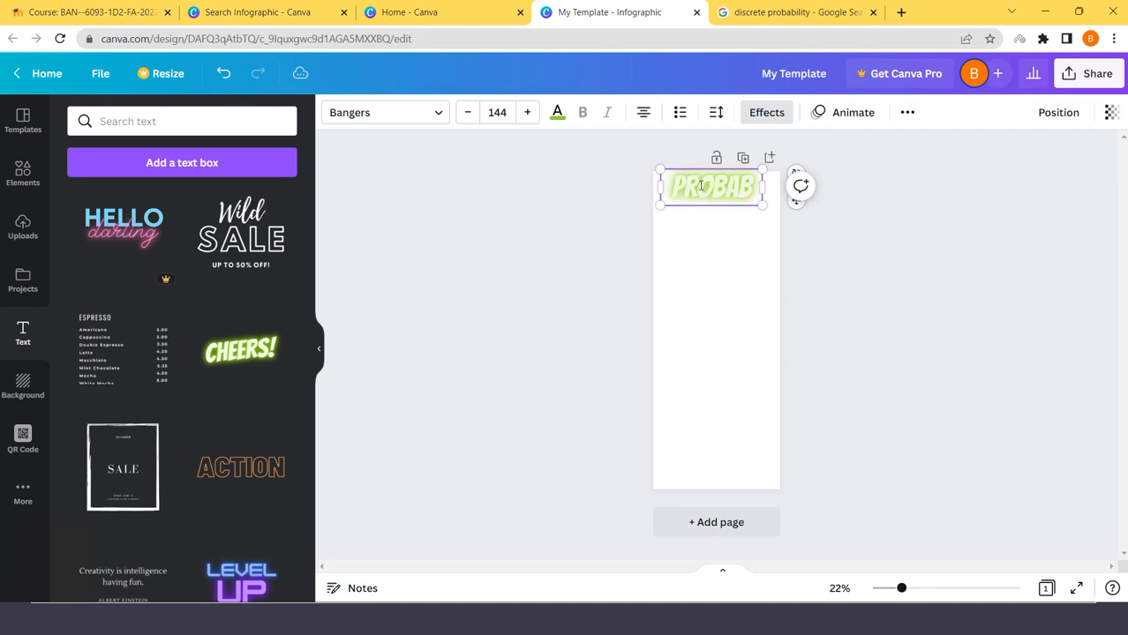
pyautogui.write('ILITY')
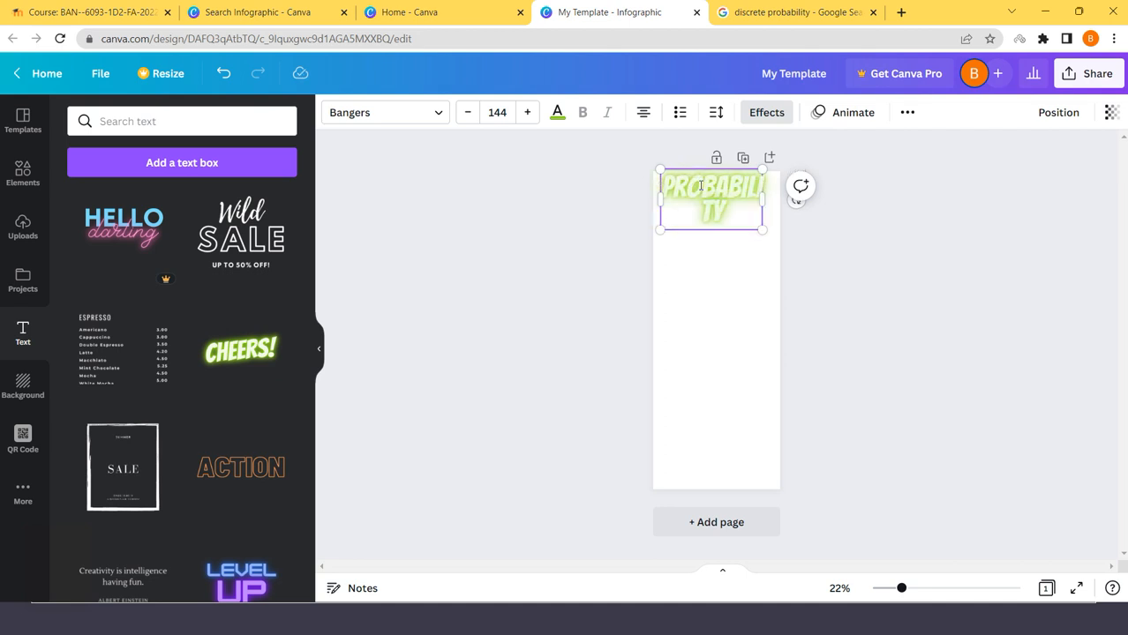
# Change the text colour of the whole "PROBABILITY" heading to black.
pyautogui.doubleClick(700, 186)
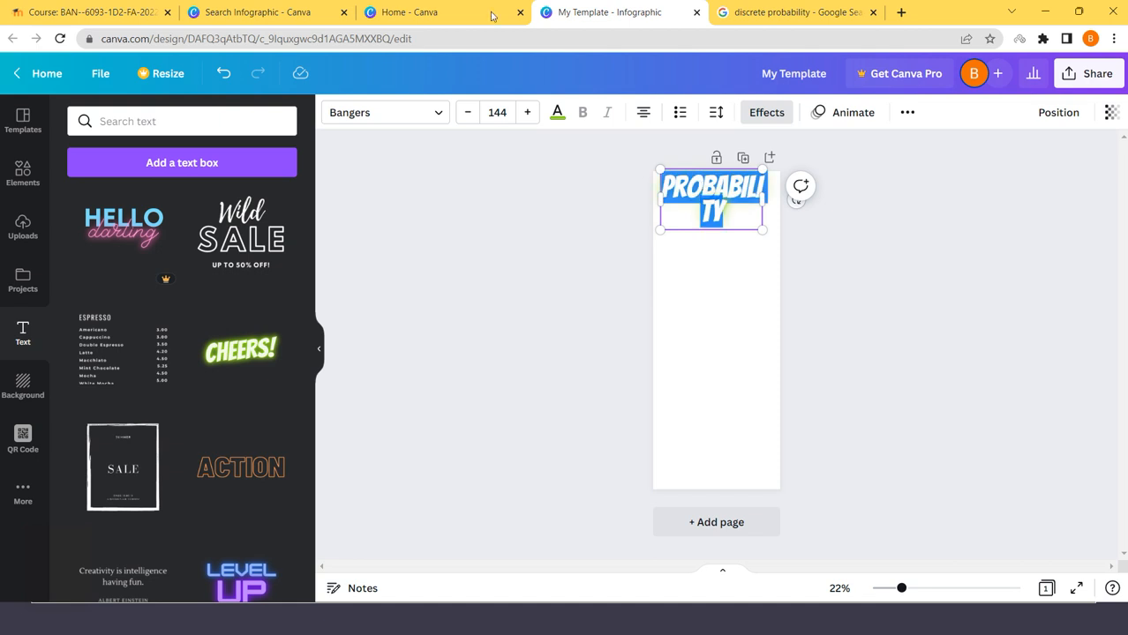
pyautogui.click(557, 113)
pyautogui.click(83, 324)
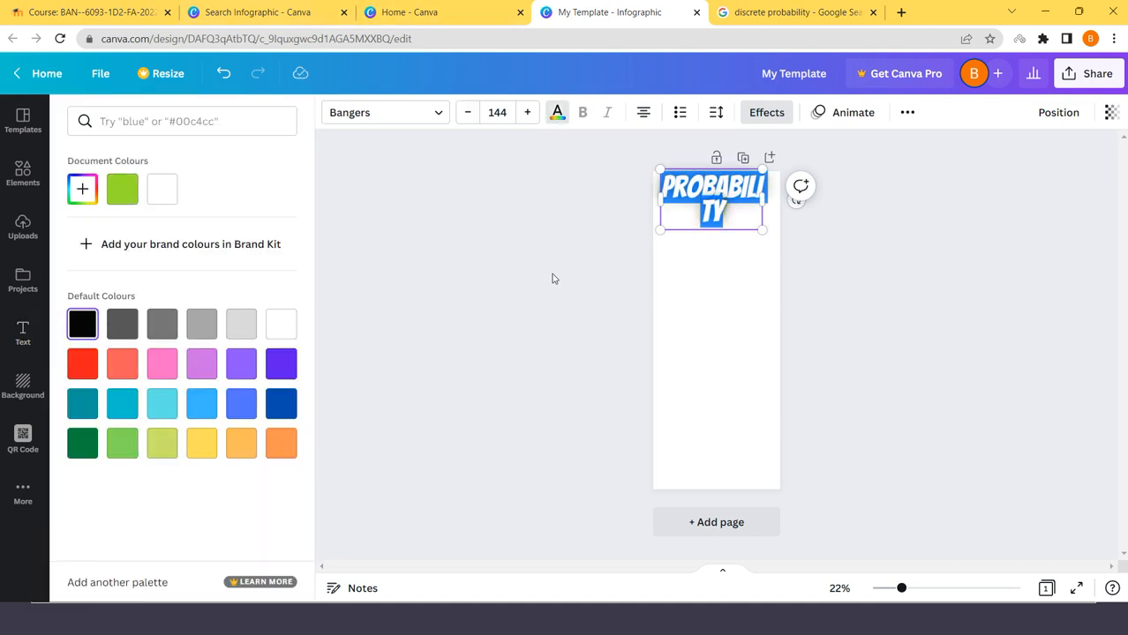
pyautogui.click(751, 281)
pyautogui.click(744, 212)
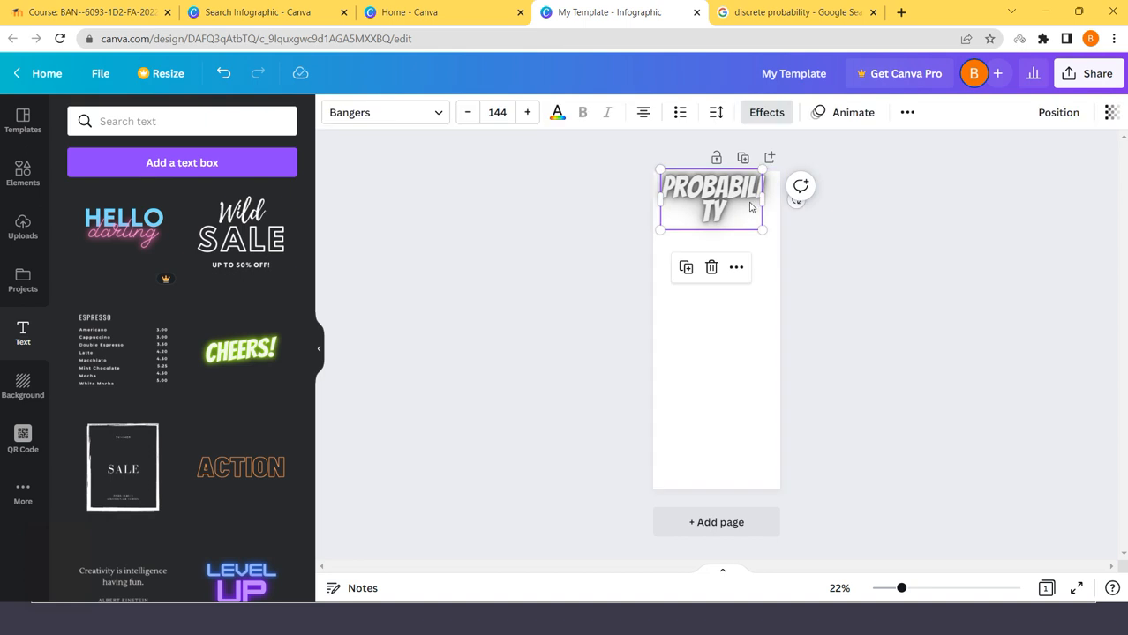
# Resize the "PROBABILITY" heading to fit on one line and set its font size to 89.2.
pyautogui.moveTo(761, 229); pyautogui.dragTo(741, 190)
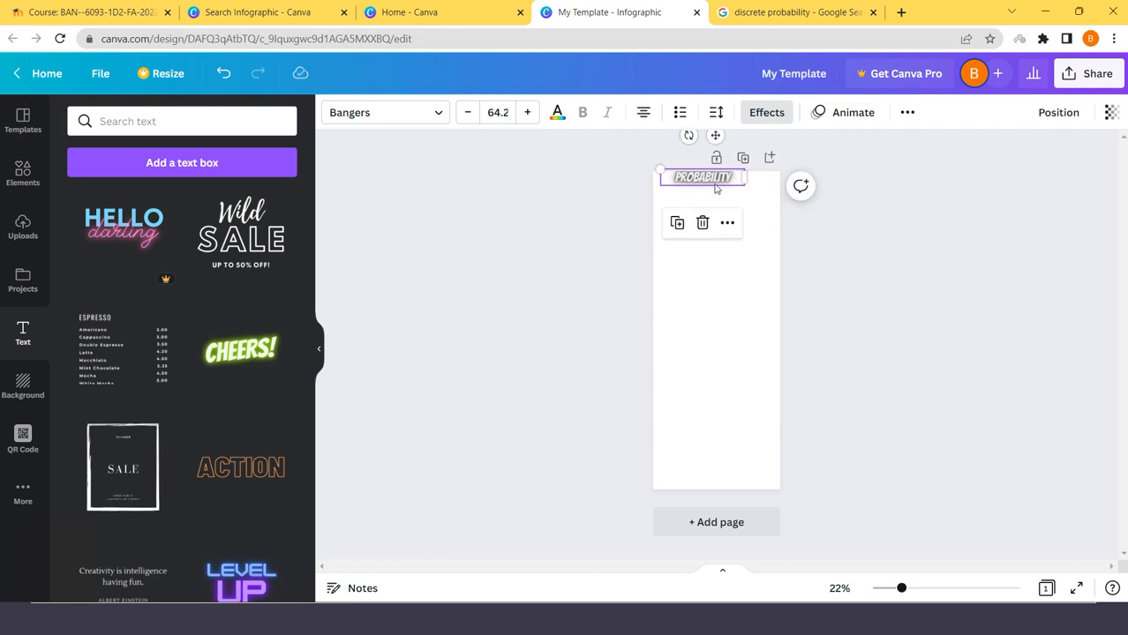
pyautogui.doubleClick(716, 188)
pyautogui.click(527, 113)
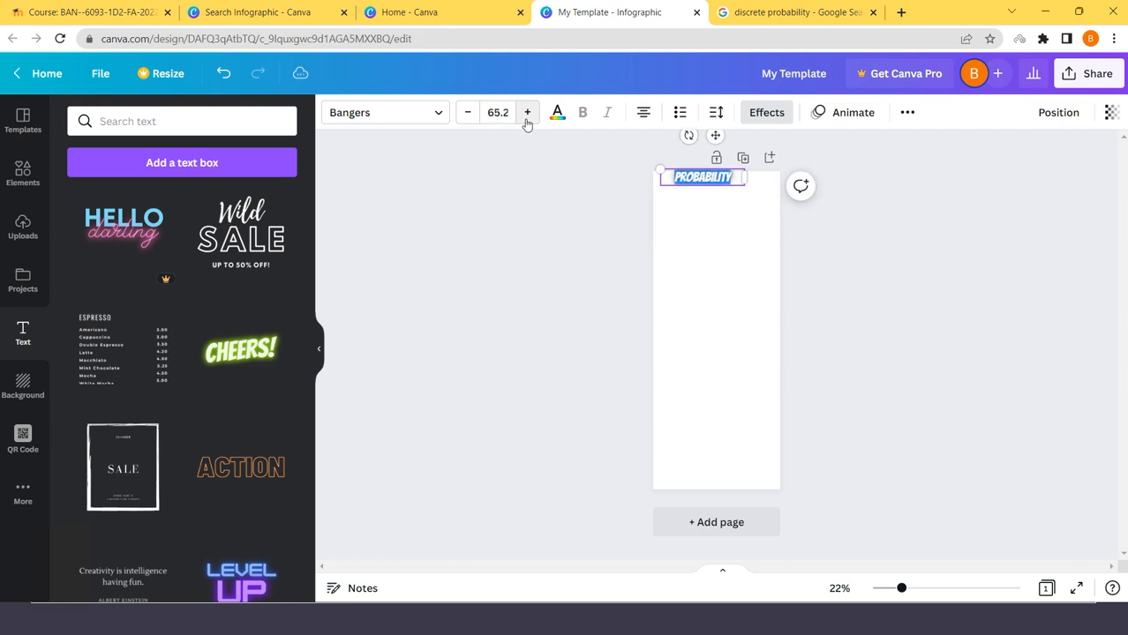
pyautogui.click(527, 115)
pyautogui.click(527, 114)
pyautogui.click(527, 115)
pyautogui.click(527, 114)
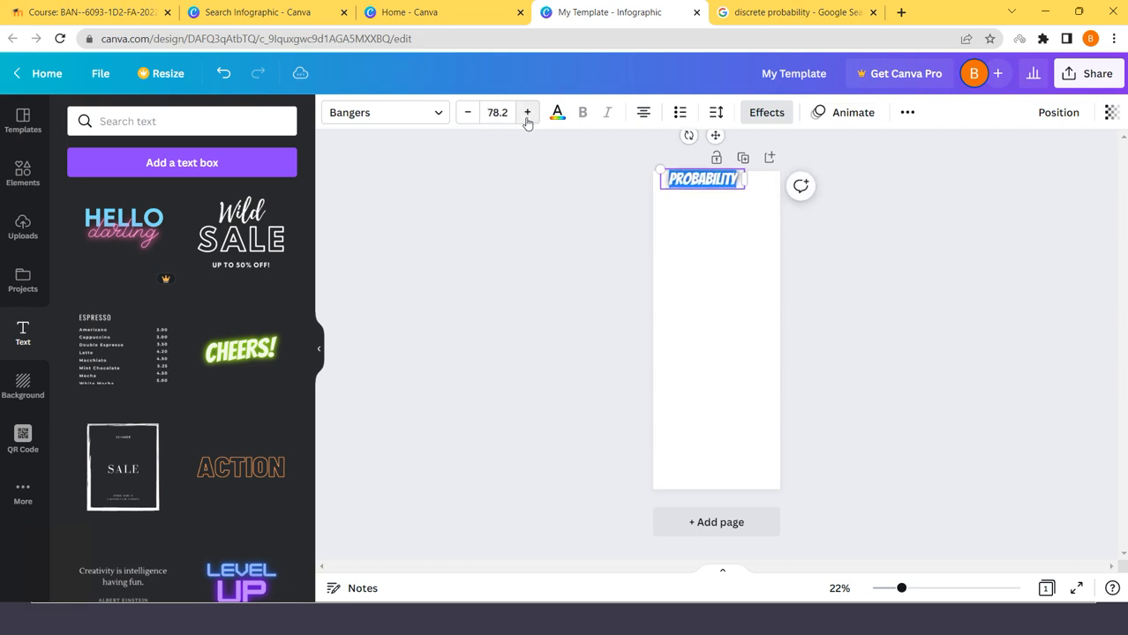
pyautogui.click(527, 115)
pyautogui.click(527, 115)
pyautogui.click(721, 245)
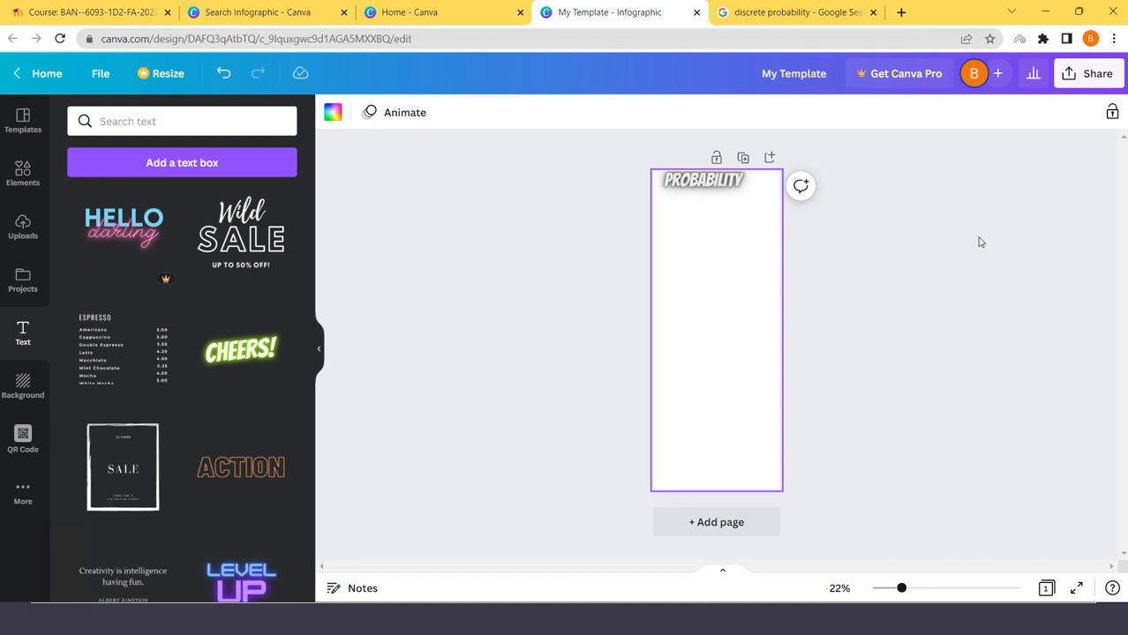
# Move the "PROBABILITY" heading slightly down and right from the page's upper edge, and browse more font combinations.
pyautogui.scroll(-5, 222, 347)
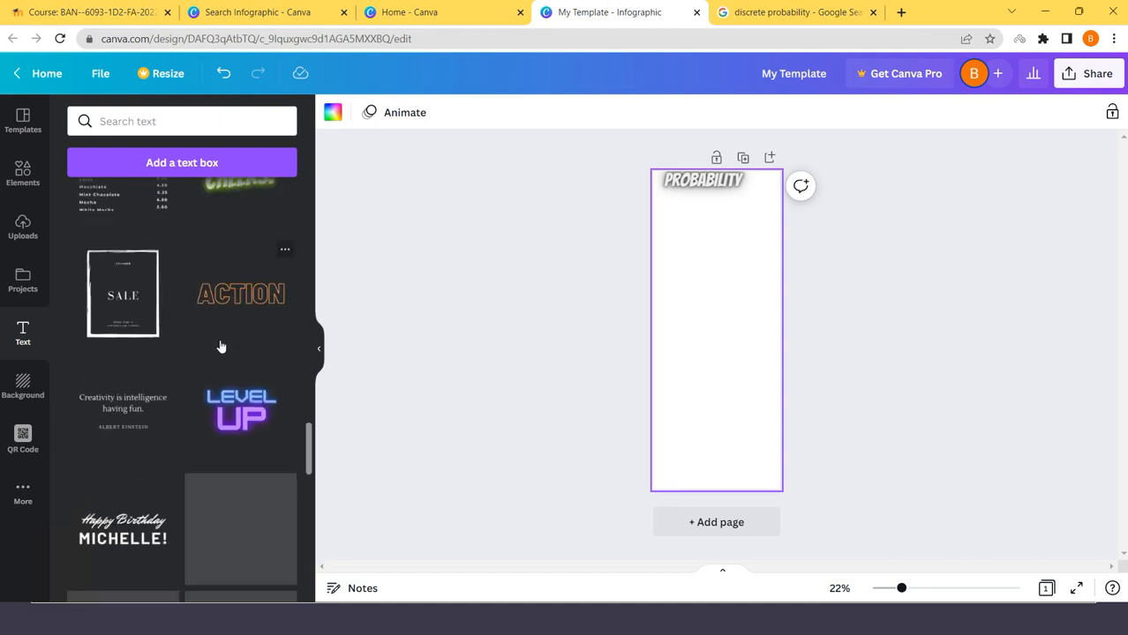
pyautogui.scroll(-3, 231, 294)
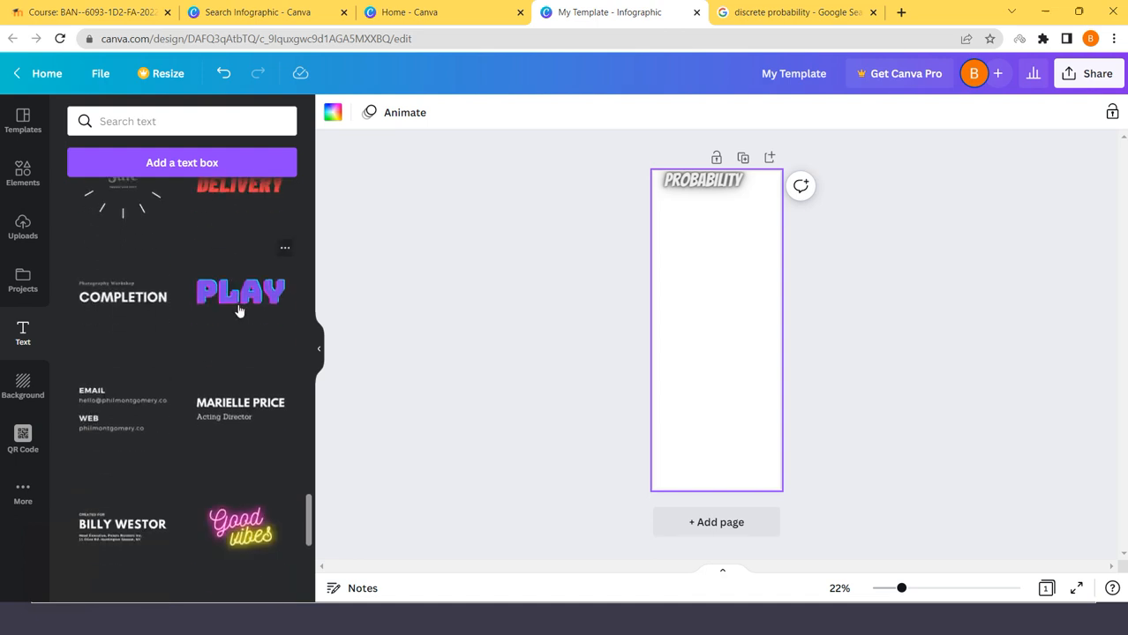
pyautogui.click(706, 183)
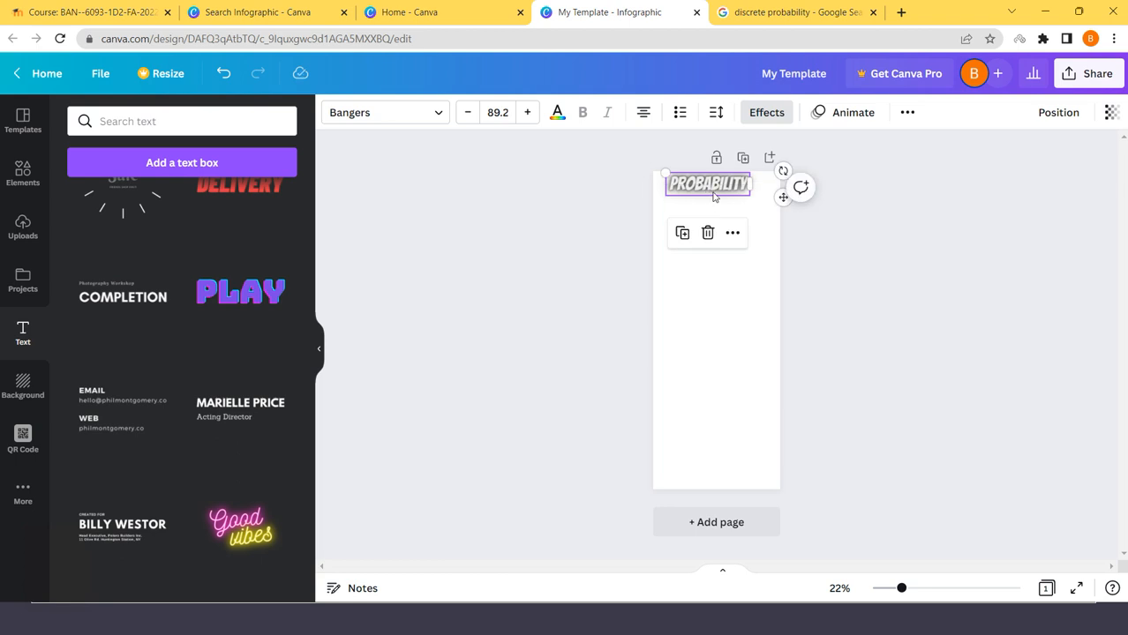
pyautogui.moveTo(714, 198); pyautogui.dragTo(720, 205)
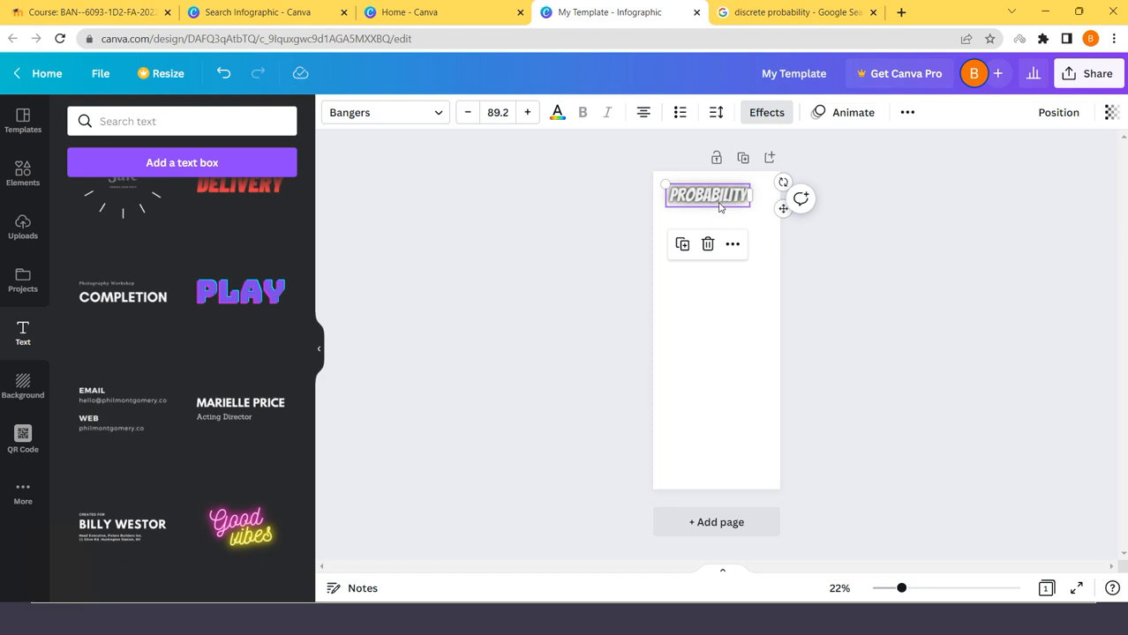
pyautogui.scroll(-10, 151, 342)
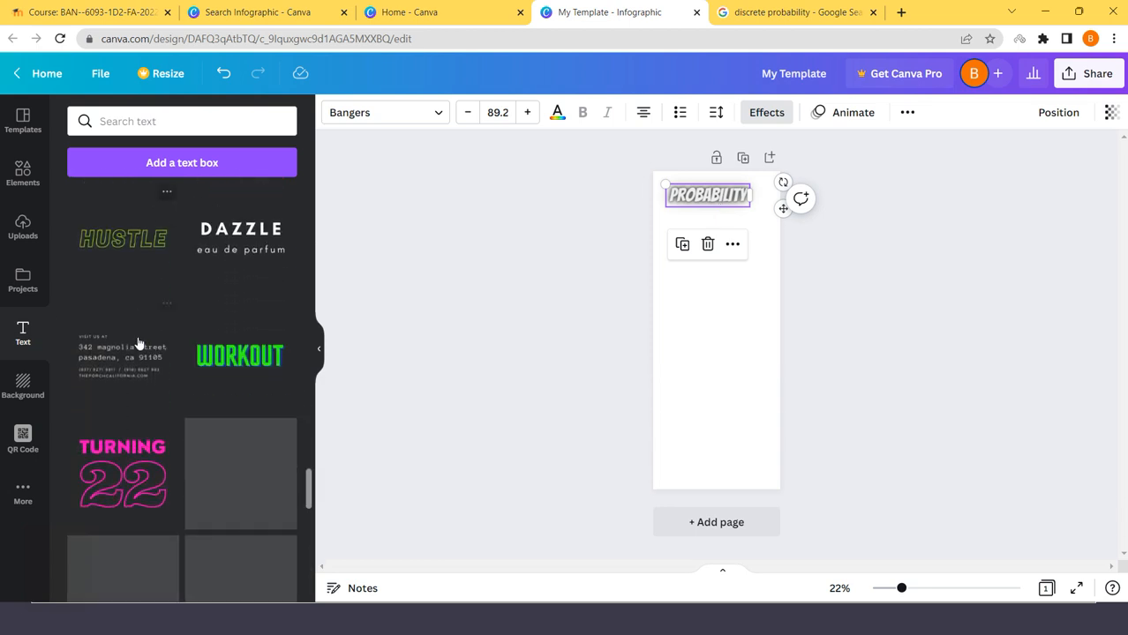
# Move the "PROBABILITY" heading slightly to the left near the page's upper edge.
pyautogui.scroll(-9, 139, 338)
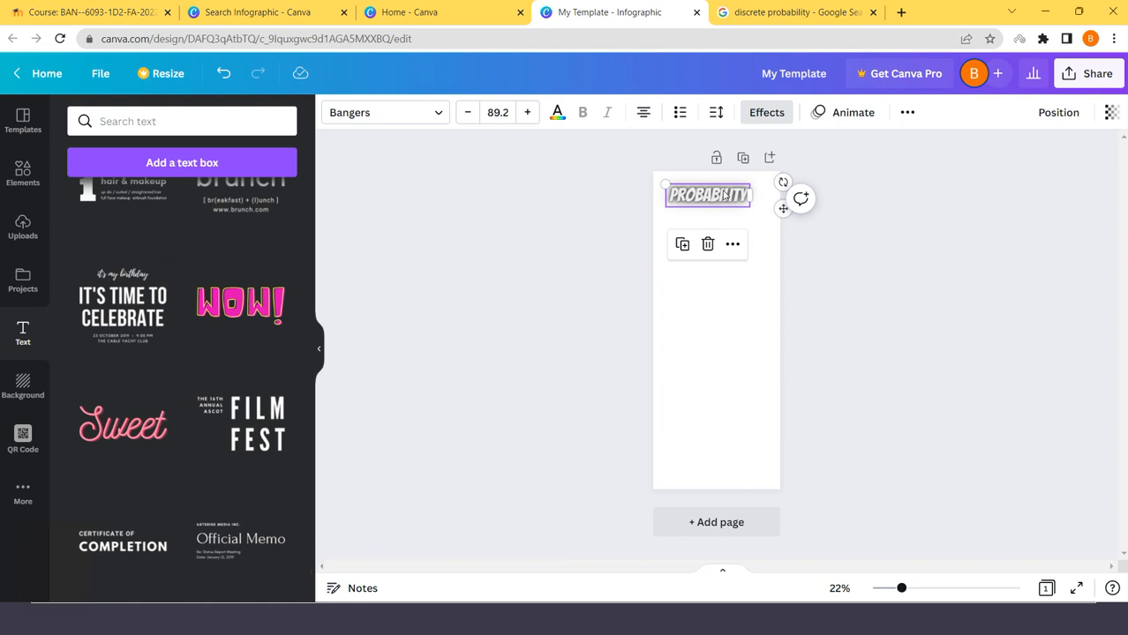
pyautogui.click(816, 255)
pyautogui.moveTo(732, 198); pyautogui.dragTo(725, 198)
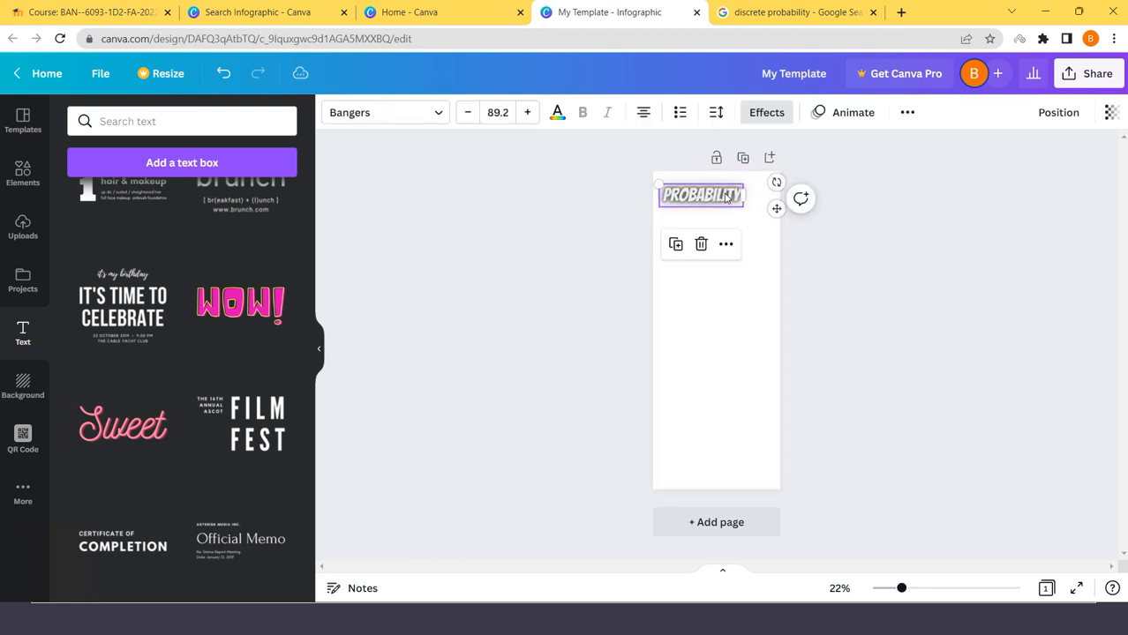
pyautogui.click(568, 301)
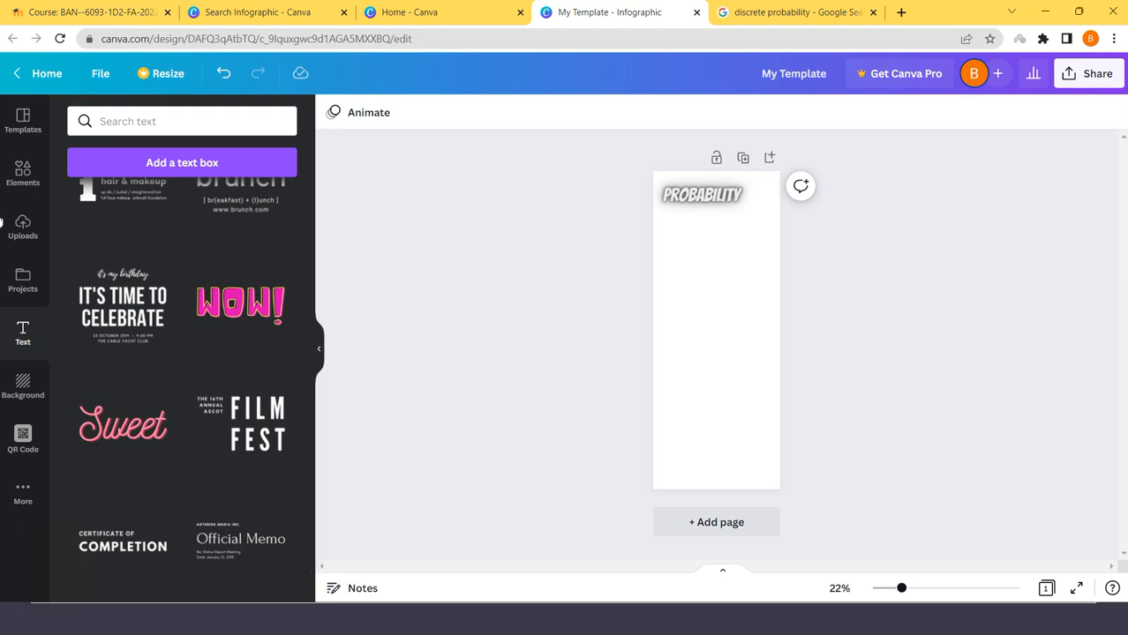
# Insert a multi-series bar chart on the page below the heading and shrink it.
pyautogui.click(23, 175)
pyautogui.scroll(-10, 173, 425)
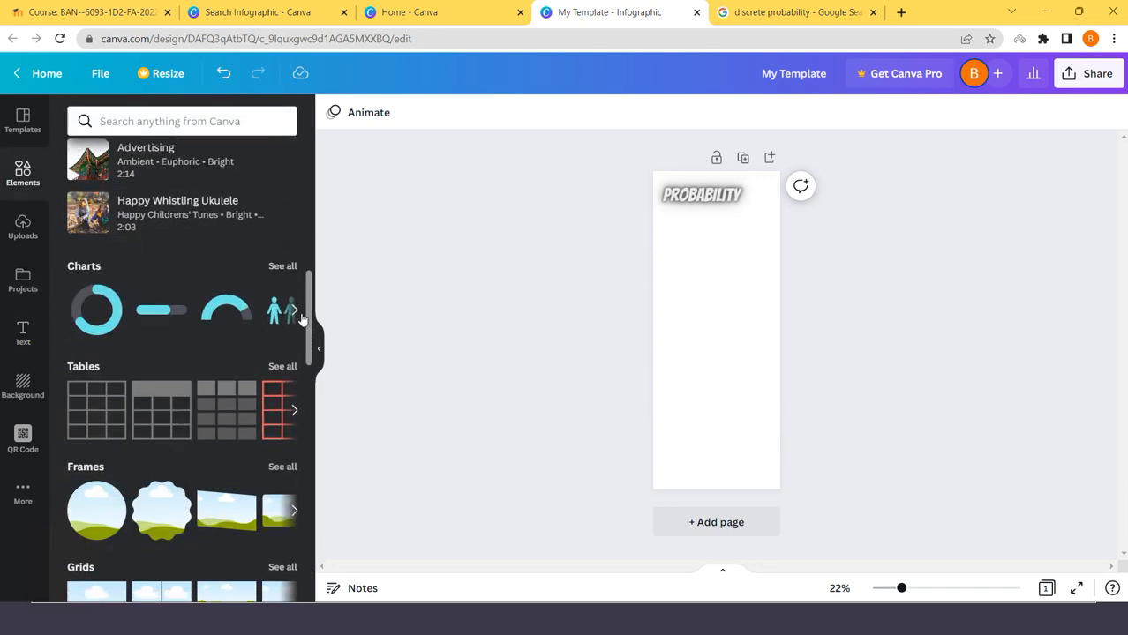
pyautogui.click(295, 311)
pyautogui.moveTo(237, 314); pyautogui.dragTo(719, 283)
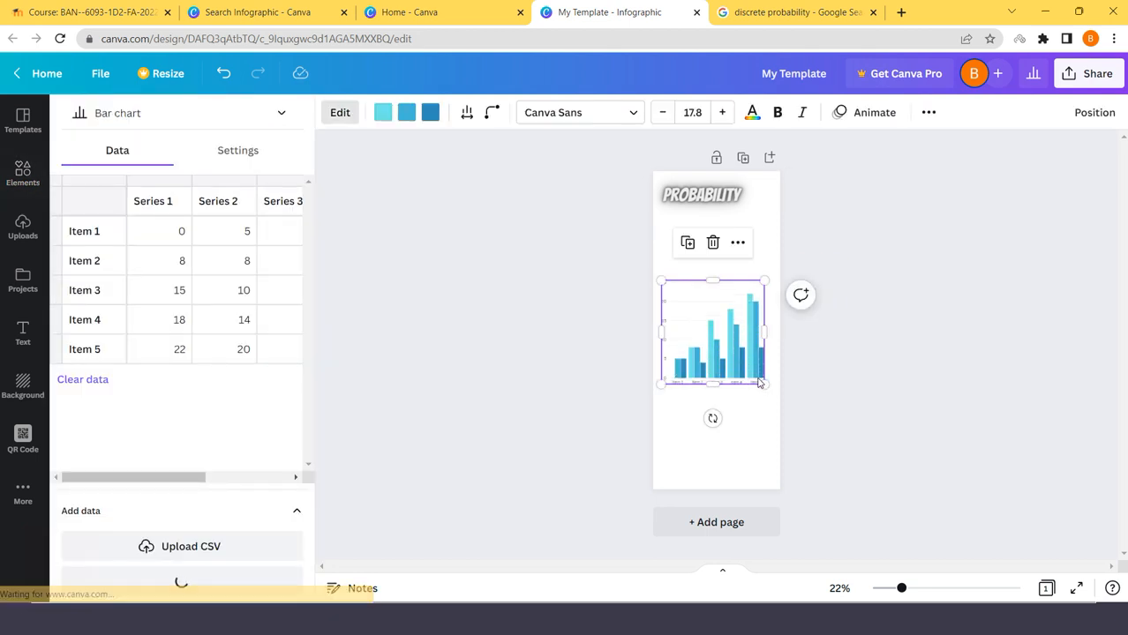
pyautogui.moveTo(761, 382); pyautogui.dragTo(754, 331)
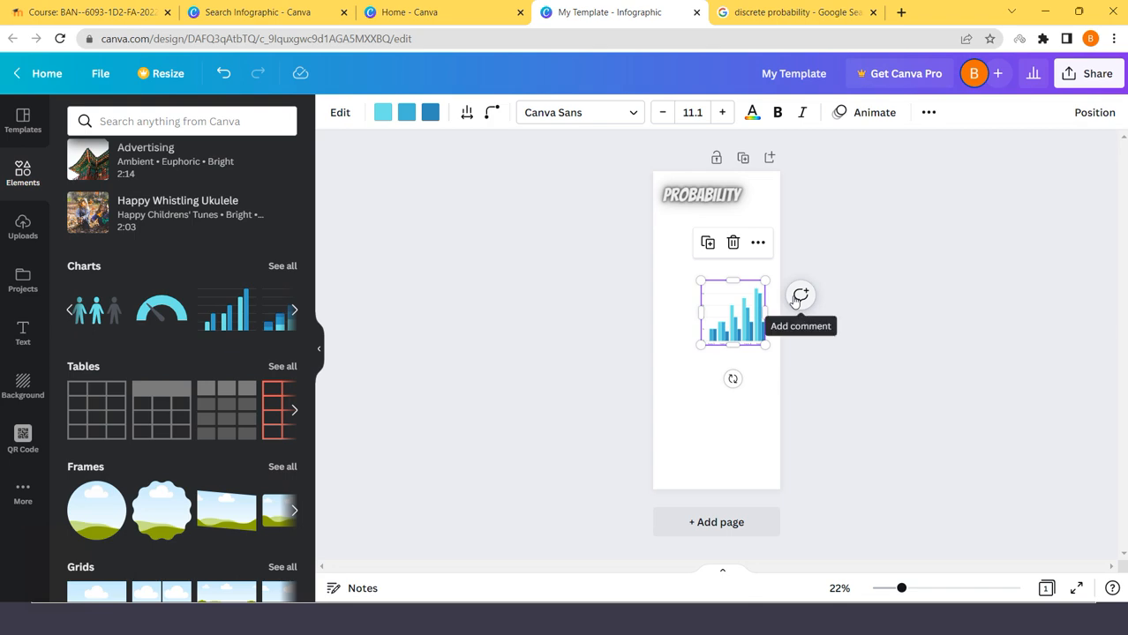
# Switch to Google Images, search for "probability best image" and look through the results.
pyautogui.click(799, 13)
pyautogui.scroll(2, 146, 78)
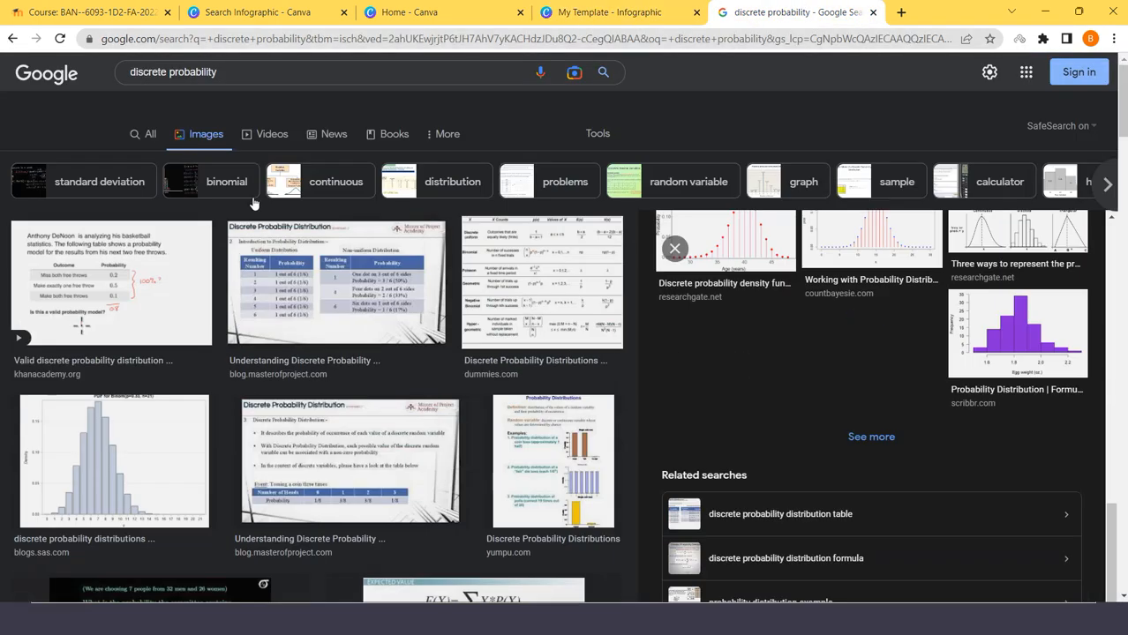
pyautogui.tripleClick(196, 84)
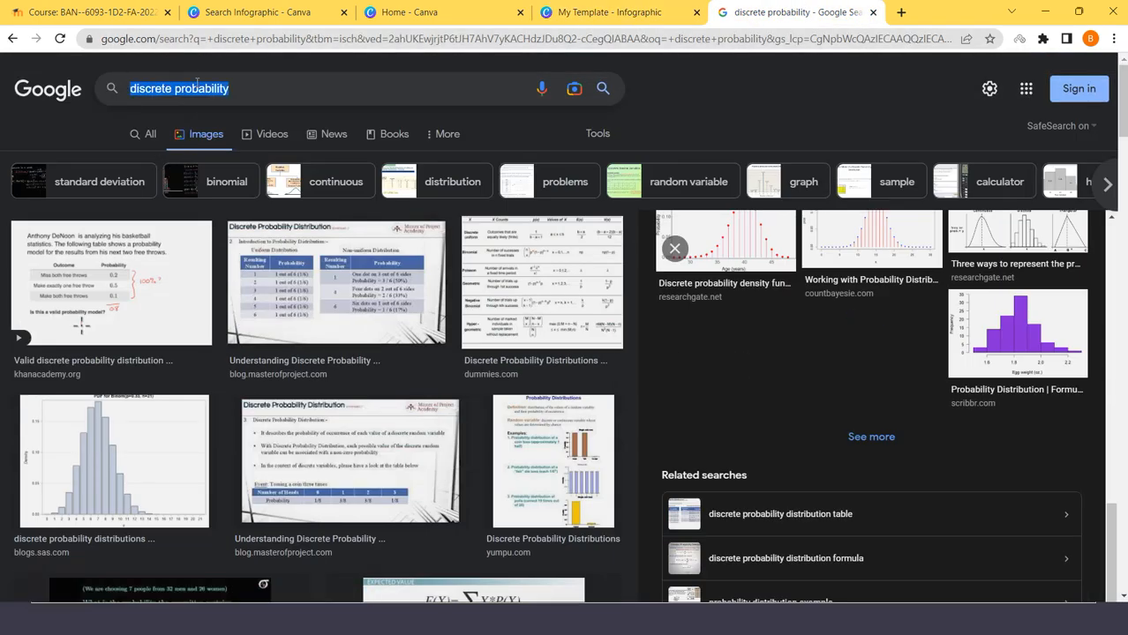
pyautogui.write('proba')
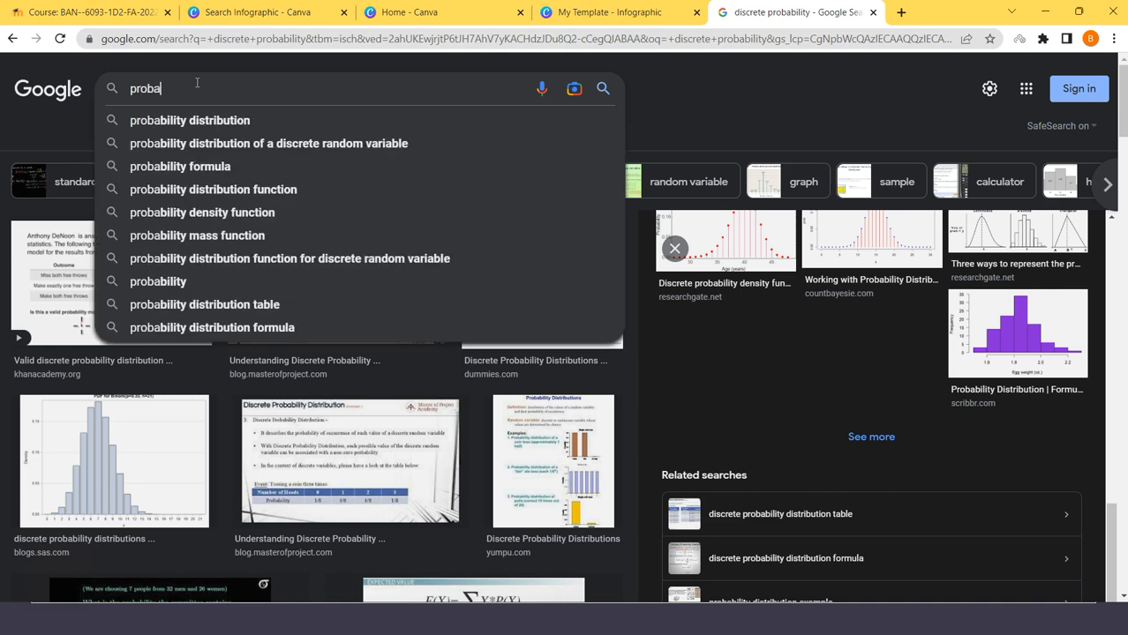
pyautogui.write('bility ')
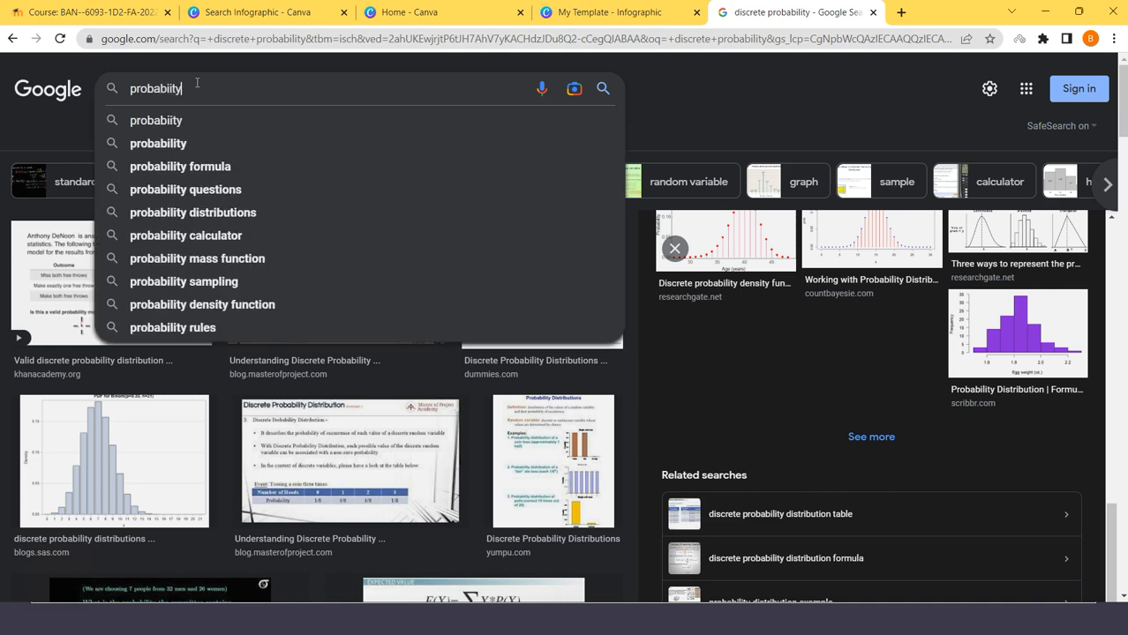
pyautogui.write('best')
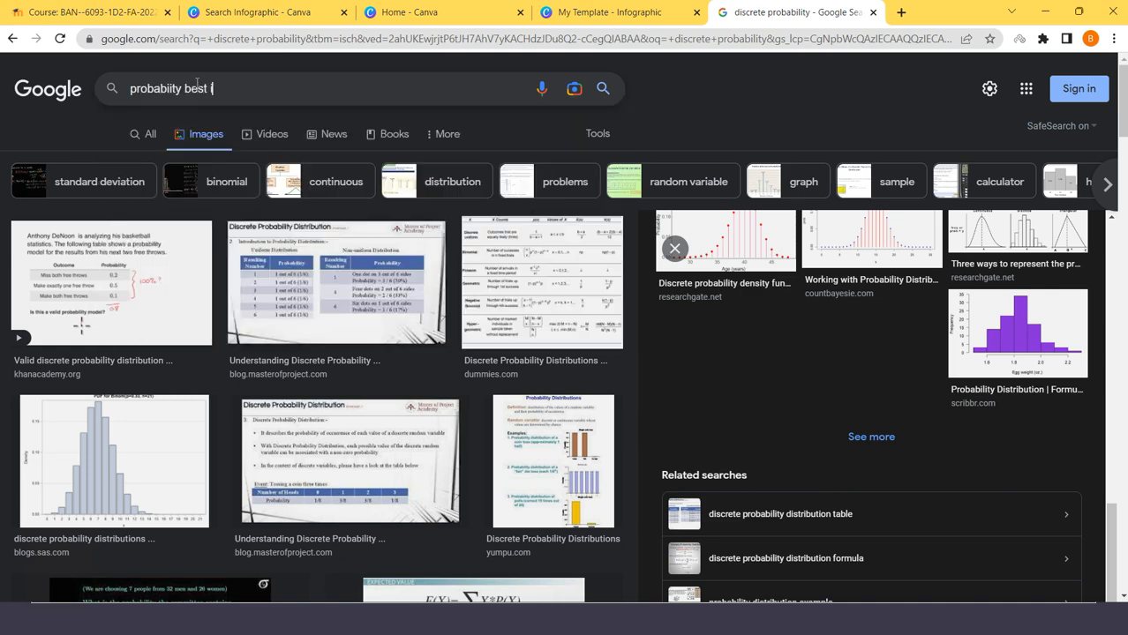
pyautogui.write(' image')
pyautogui.press('Return')
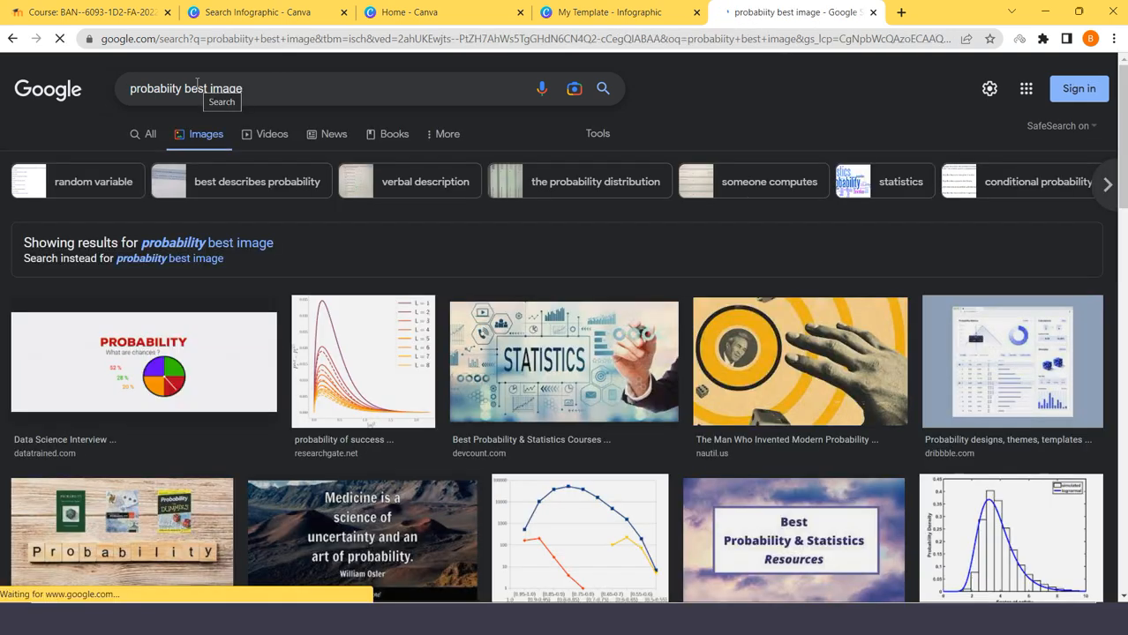
pyautogui.scroll(-1, 706, 335)
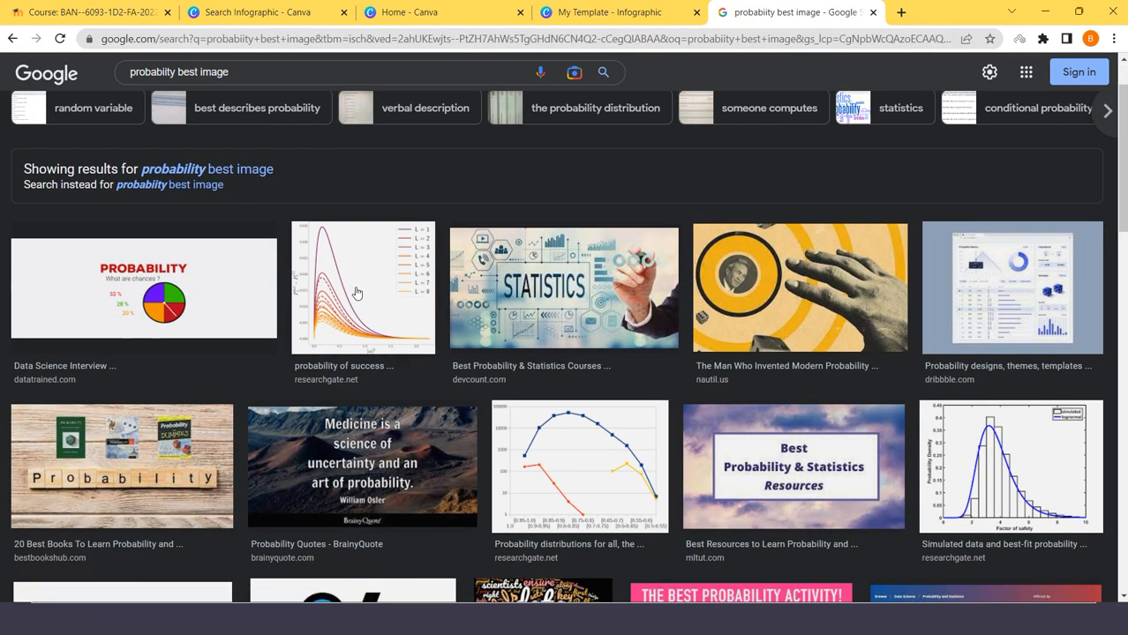
pyautogui.scroll(-2, 905, 285)
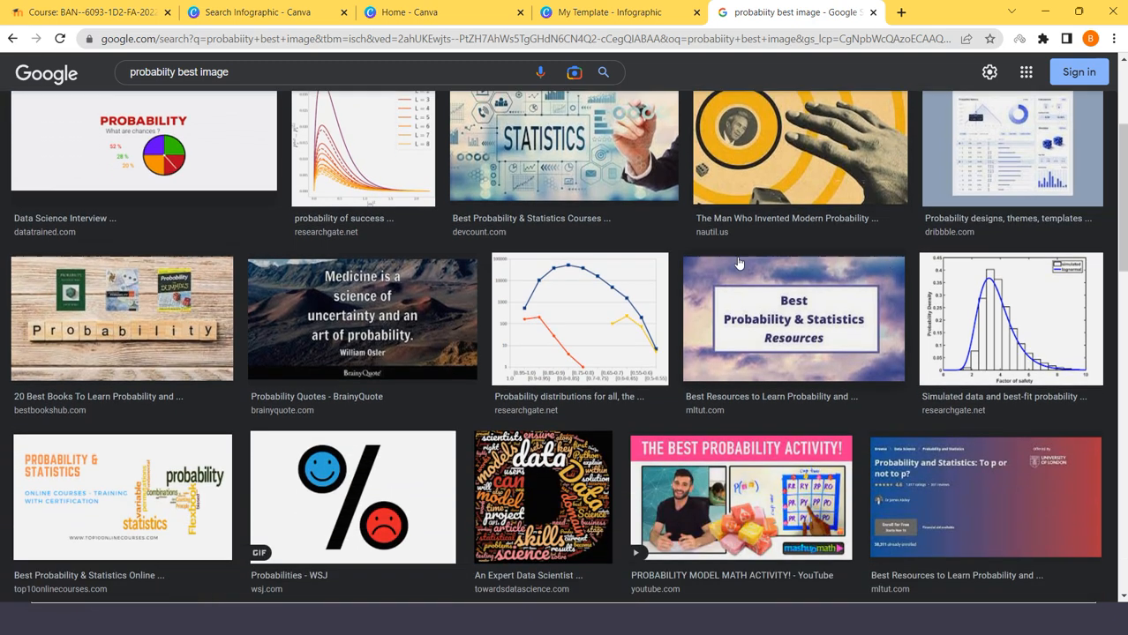
# Open the simulated and lognormal probability distribution graph from the image results and copy the image.
pyautogui.rightClick(1002, 311)
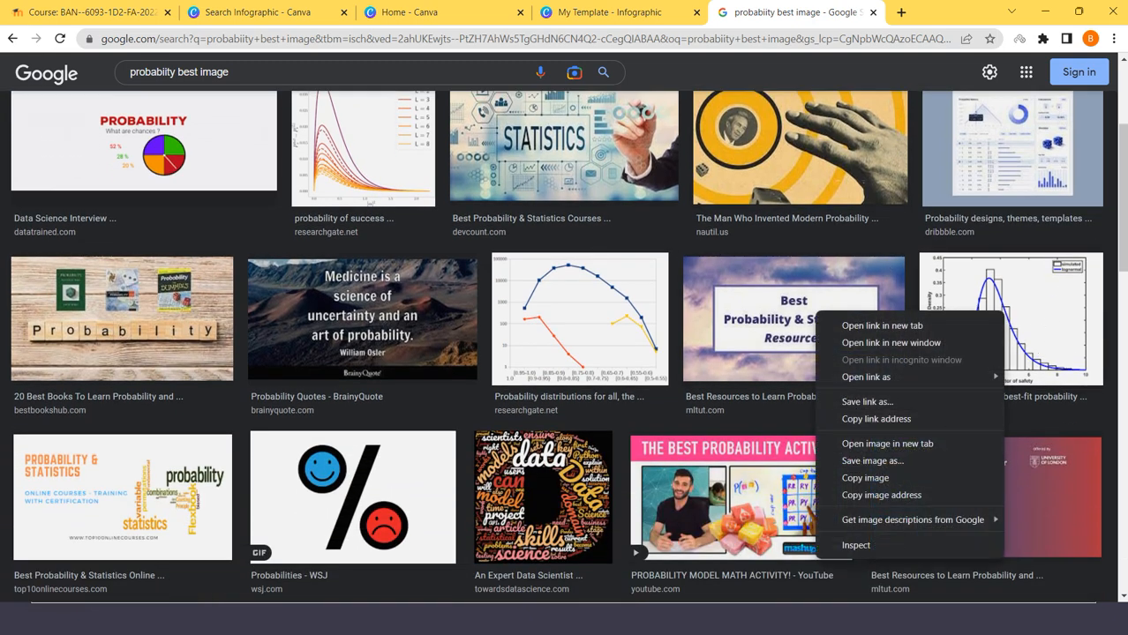
pyautogui.press('Escape')
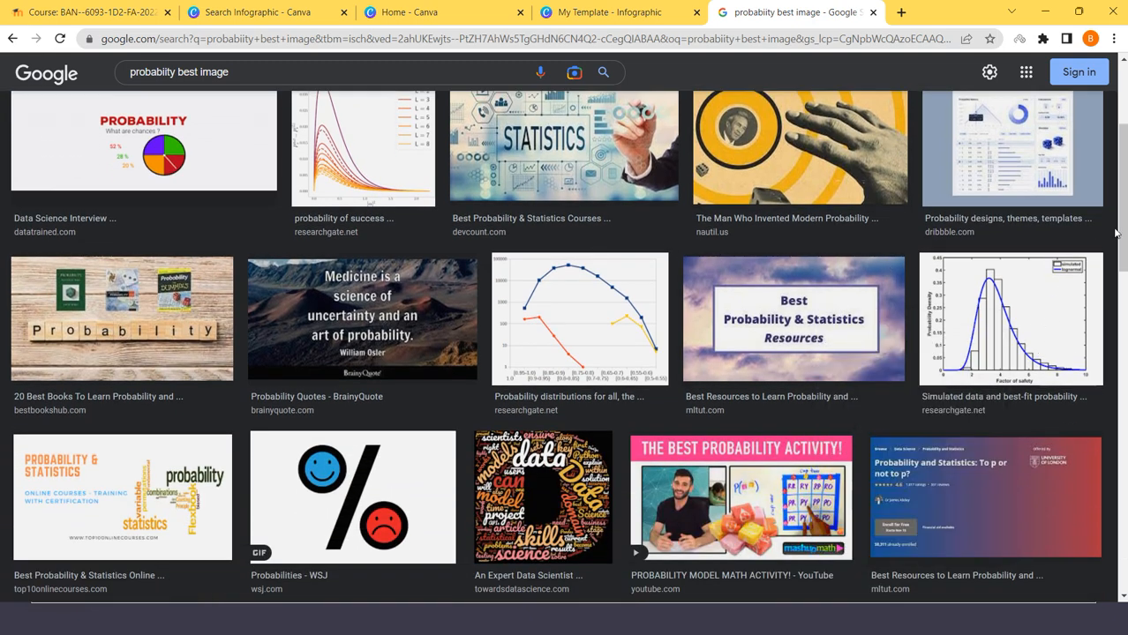
pyautogui.click(1050, 313)
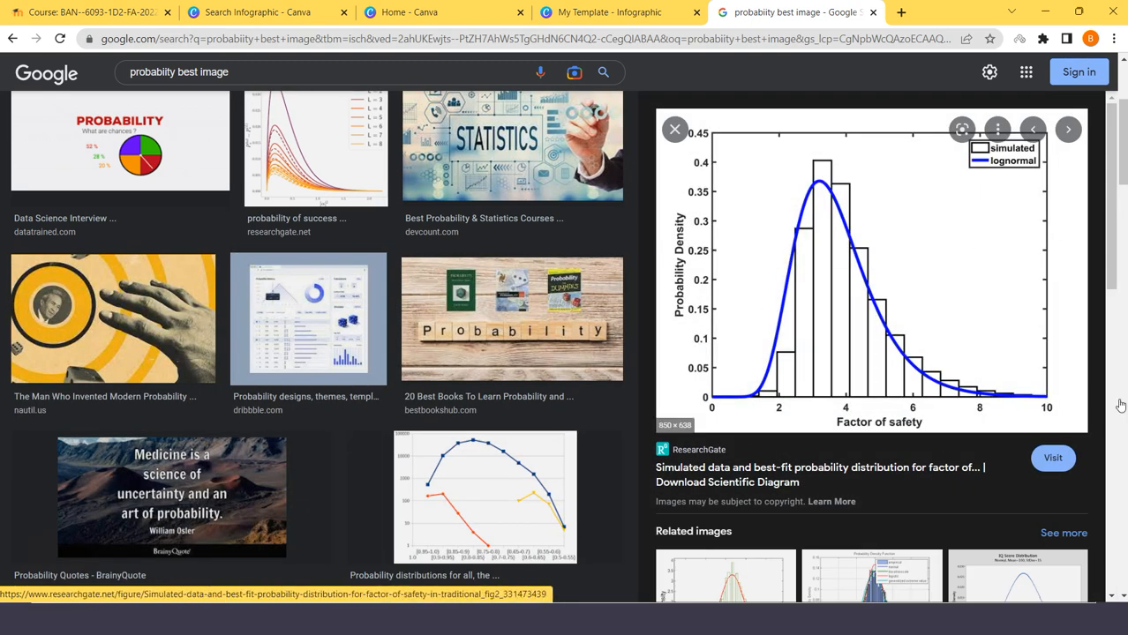
pyautogui.rightClick(856, 335)
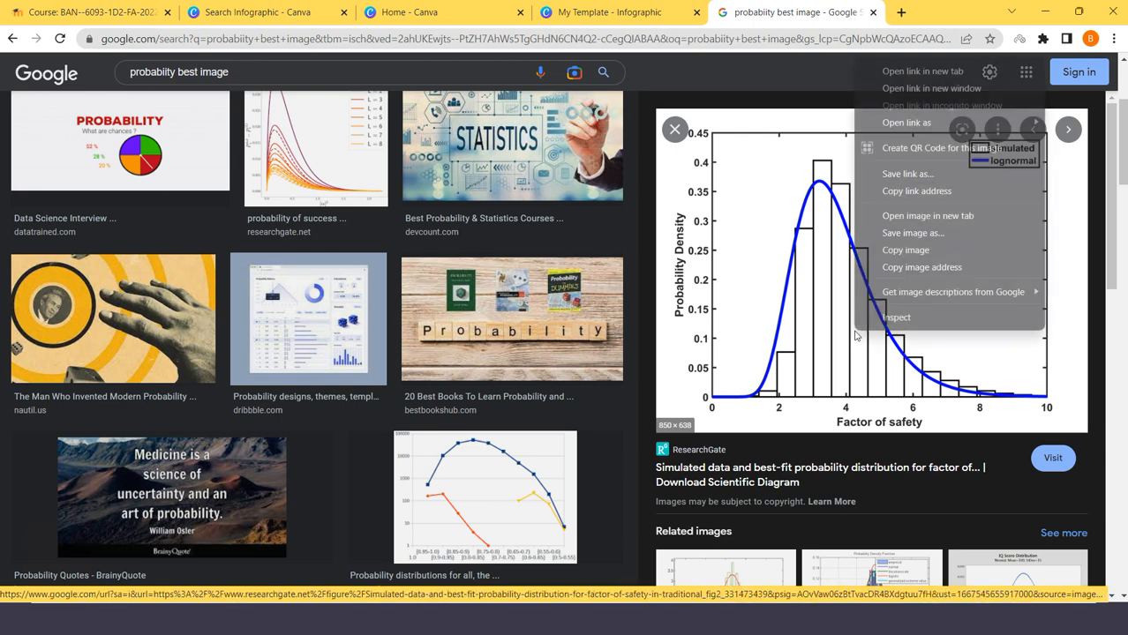
pyautogui.click(901, 254)
pyautogui.hotkey('alt', 'Tab')
pyautogui.hotkey('alt', 'Tab')
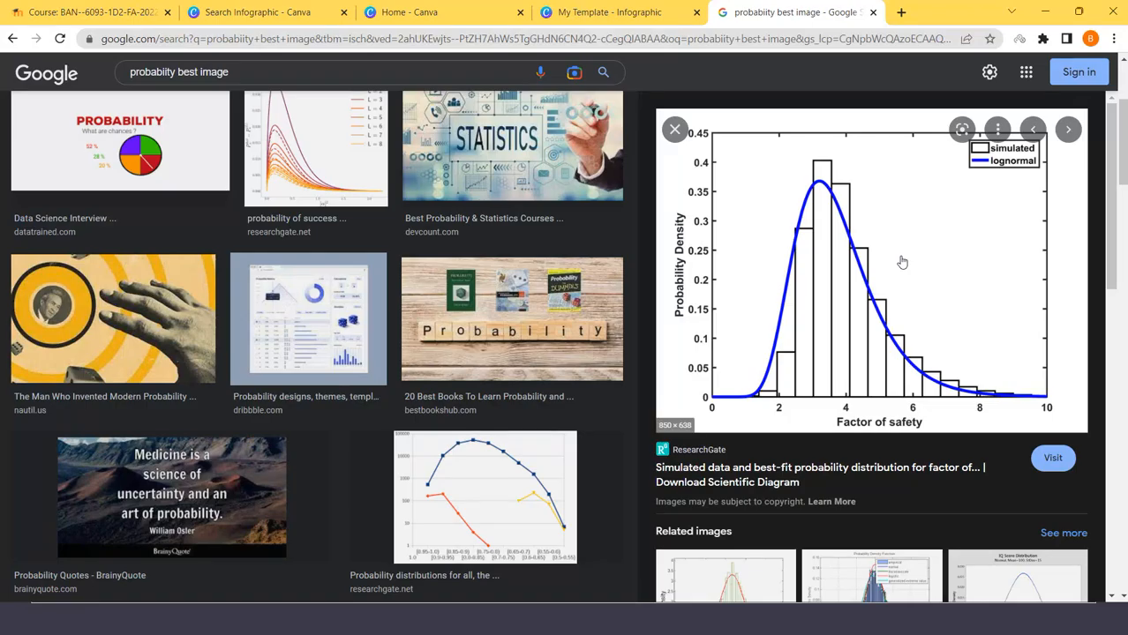
pyautogui.hotkey('alt', 'Tab')
pyautogui.press('Tab')
pyautogui.hotkey('alt', 'shift', 'Tab')
pyautogui.hotkey('alt', 'shift', 'Tab')
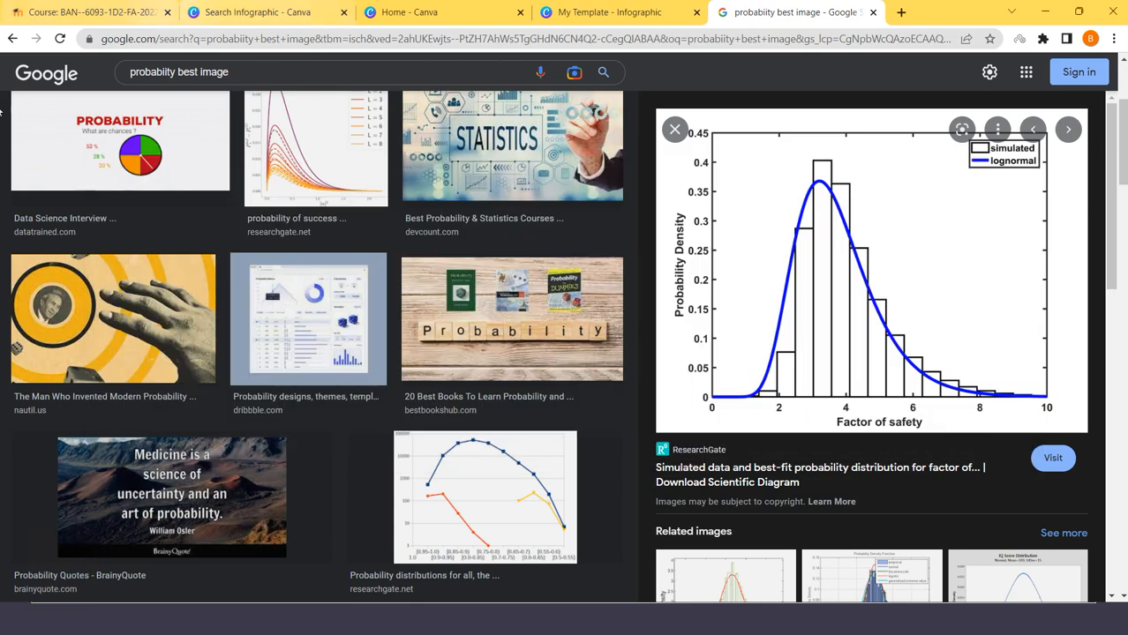
# Return to the Canva infographic, paste the copied probability graph, place it below the bar chart and enlarge it slightly.
pyautogui.click(619, 12)
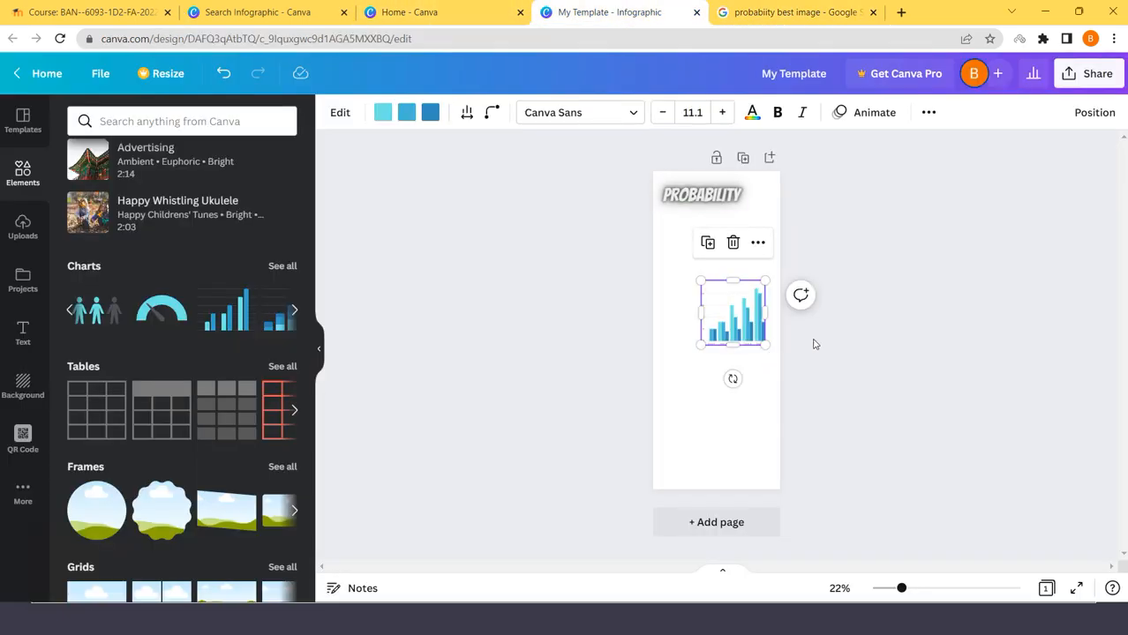
pyautogui.click(961, 351)
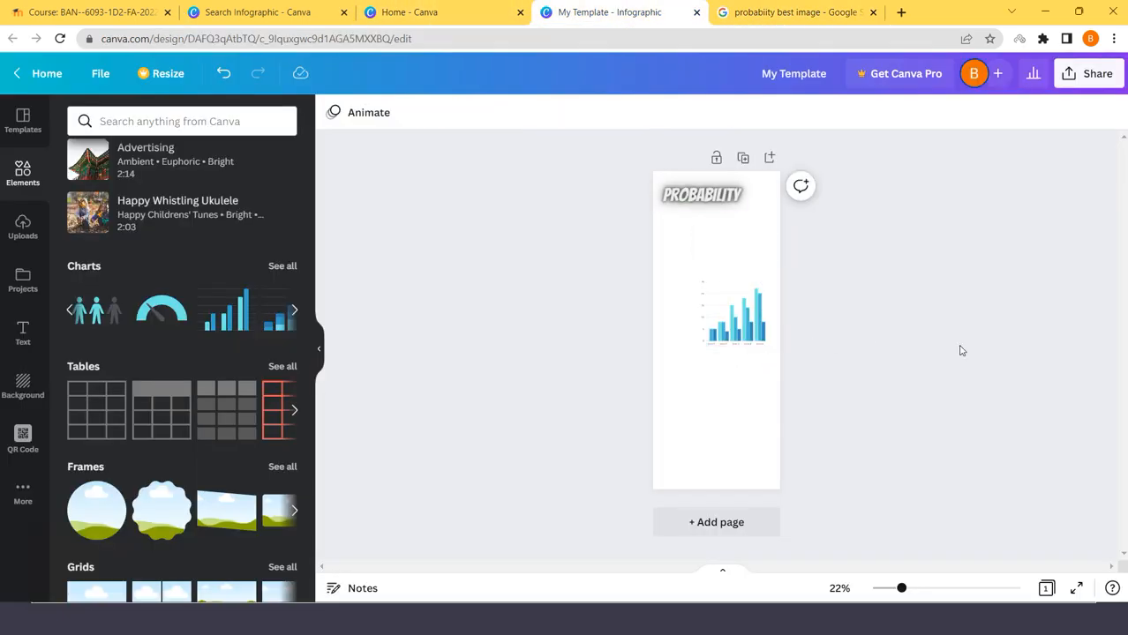
pyautogui.hotkey('ctrl', 'v')
pyautogui.moveTo(731, 334); pyautogui.dragTo(727, 394)
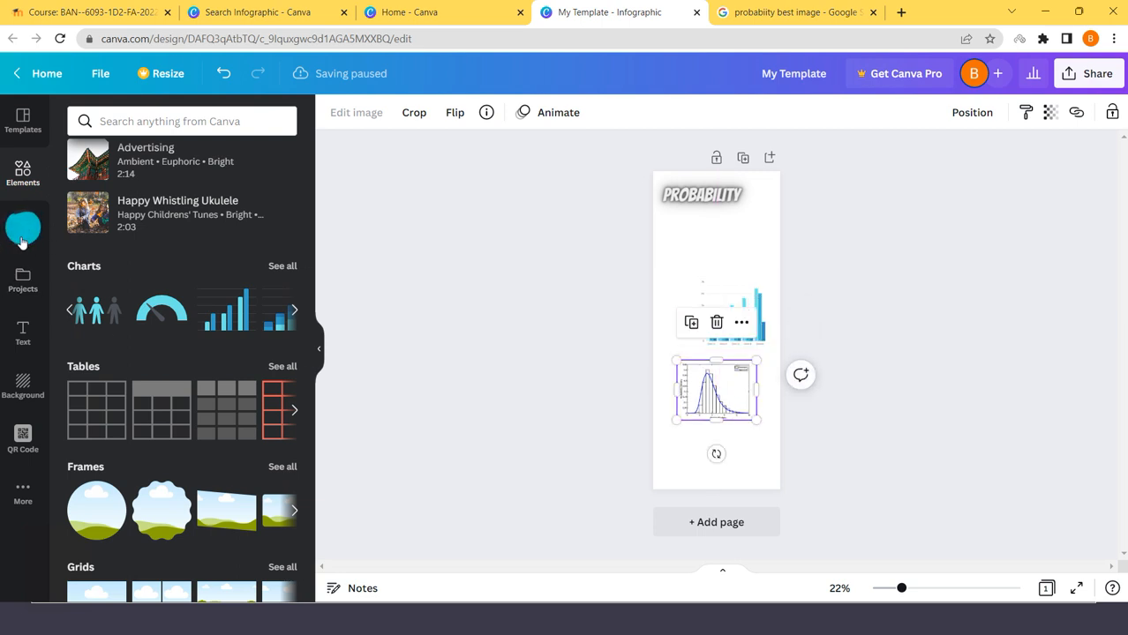
pyautogui.moveTo(757, 362); pyautogui.dragTo(710, 310)
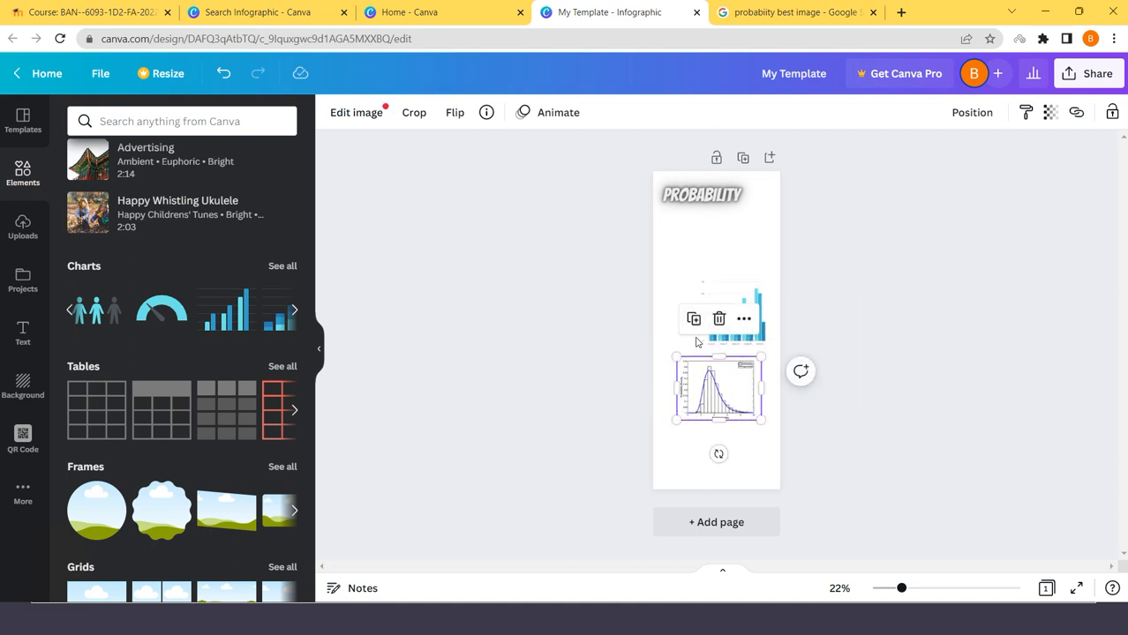
pyautogui.click(902, 386)
# Delete the bar chart and move the pasted probability graph up into its place.
pyautogui.click(750, 324)
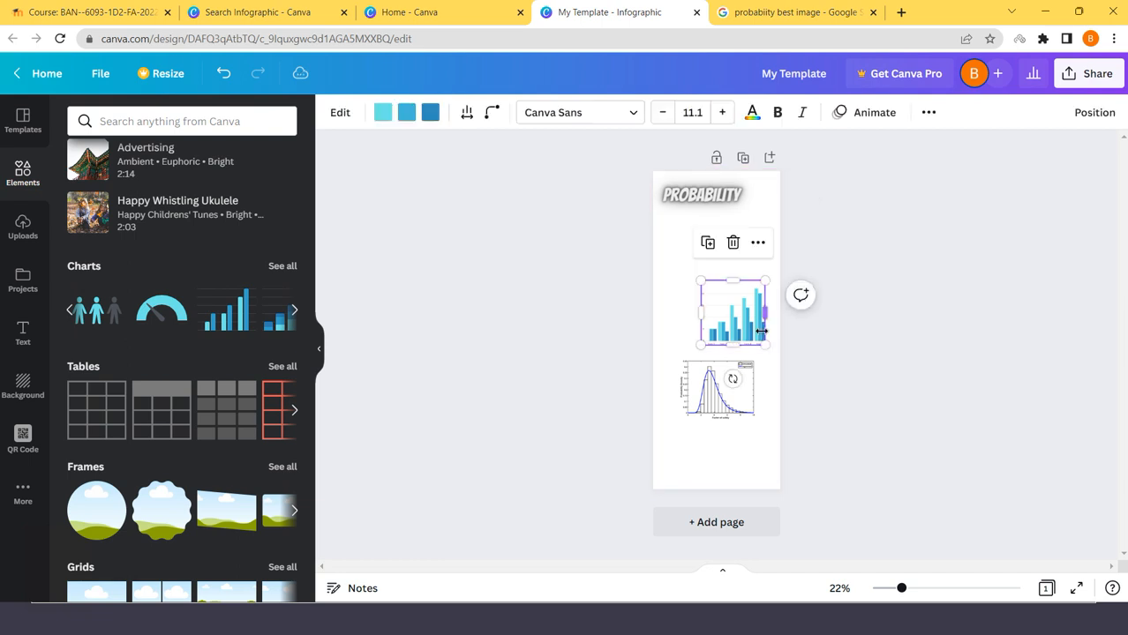
pyautogui.press('Delete')
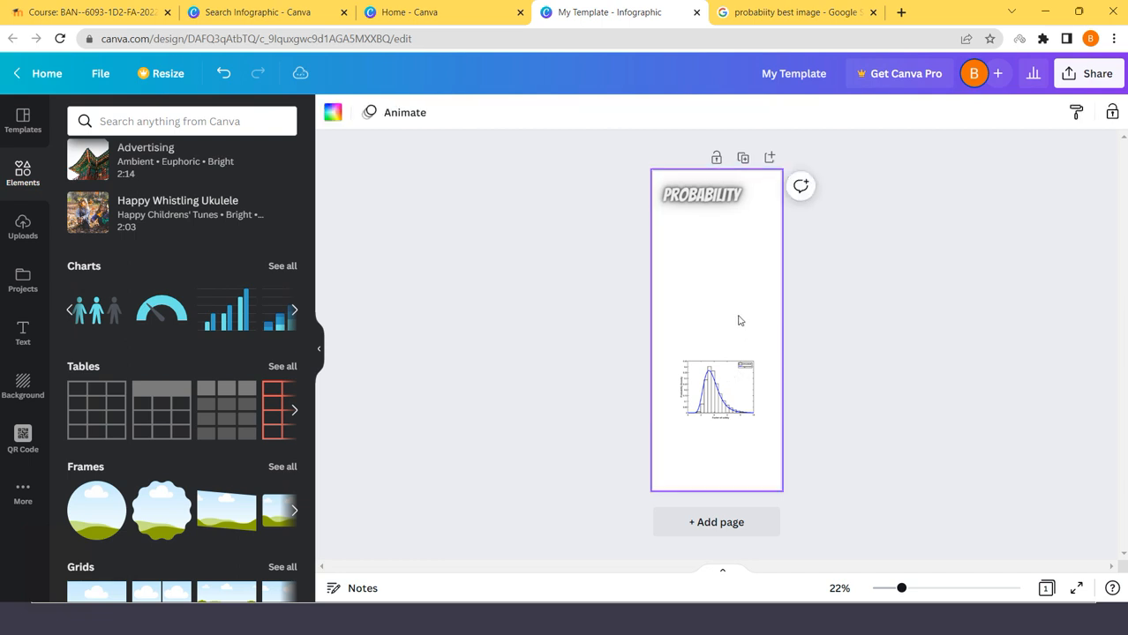
pyautogui.moveTo(738, 387); pyautogui.dragTo(730, 333)
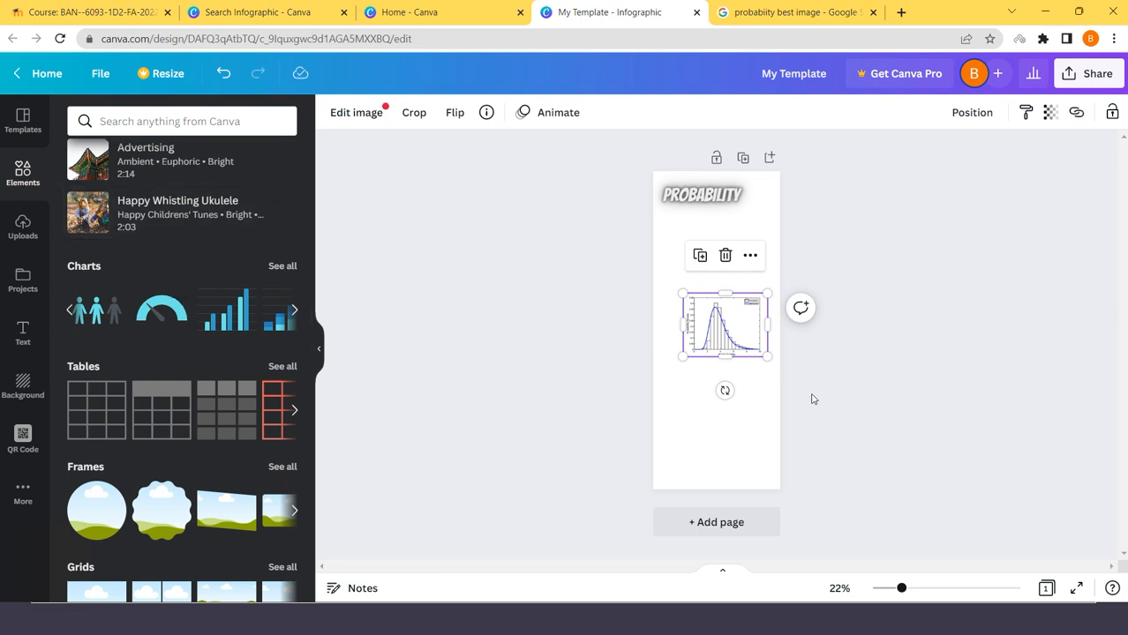
# Delete all elements from the page and browse the additional Canva apps and content sources.
pyautogui.hotkey('ctrl', 'a')
pyautogui.press('Delete')
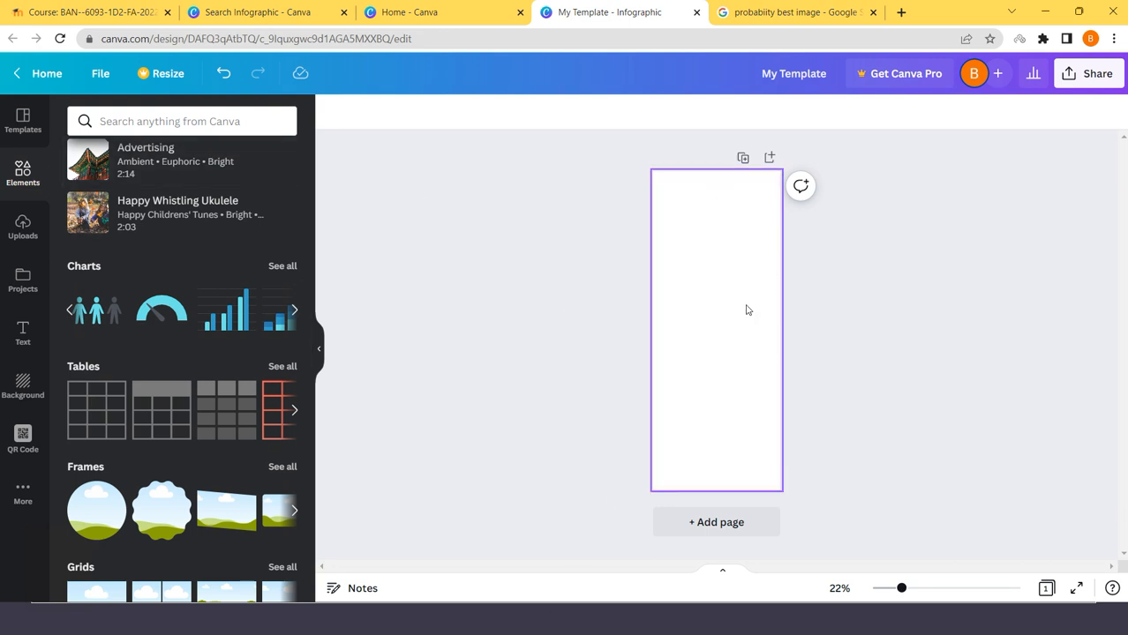
pyautogui.click(23, 496)
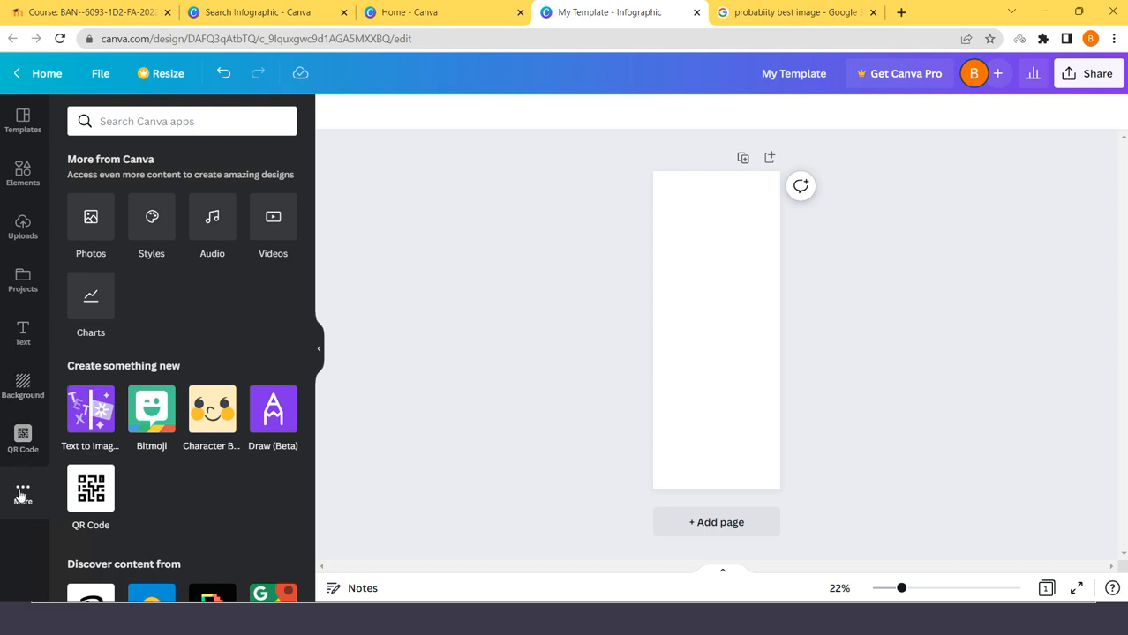
pyautogui.scroll(-4, 239, 425)
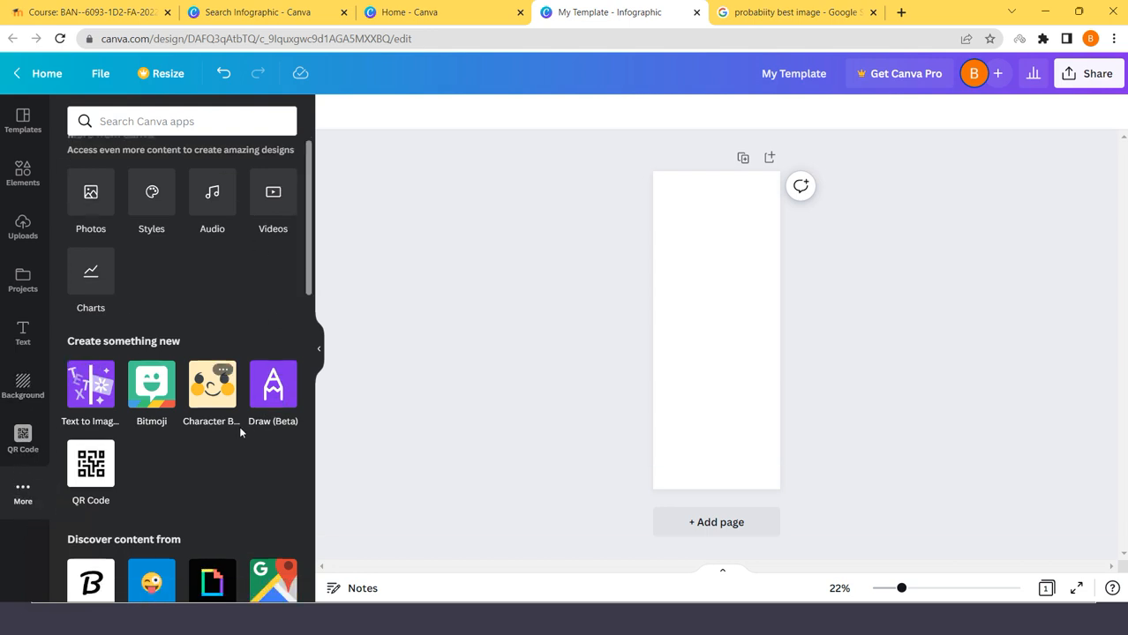
pyautogui.scroll(1, 235, 429)
pyautogui.scroll(3, 236, 428)
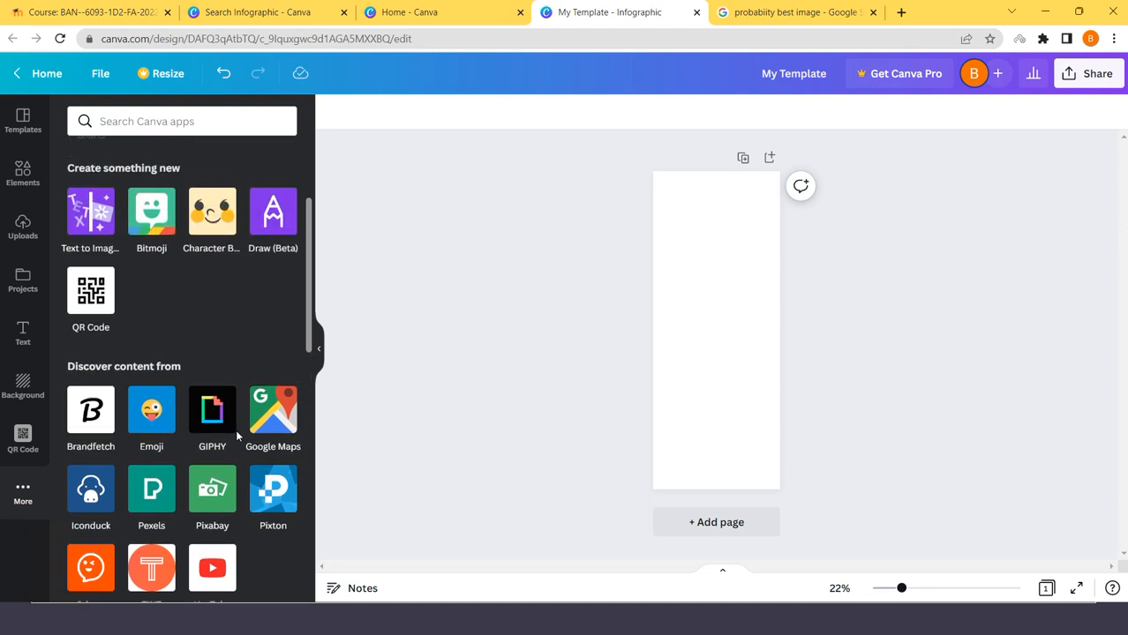
# Try orange and green solid page backgrounds, and set the background colour to turquoise.
pyautogui.click(21, 388)
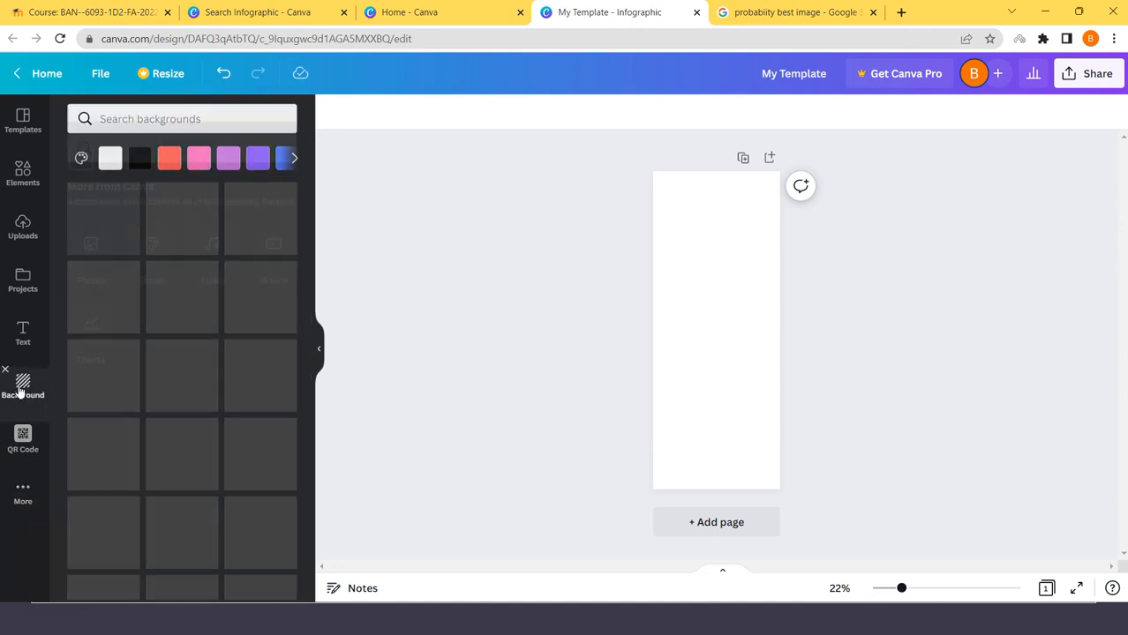
pyautogui.click(297, 164)
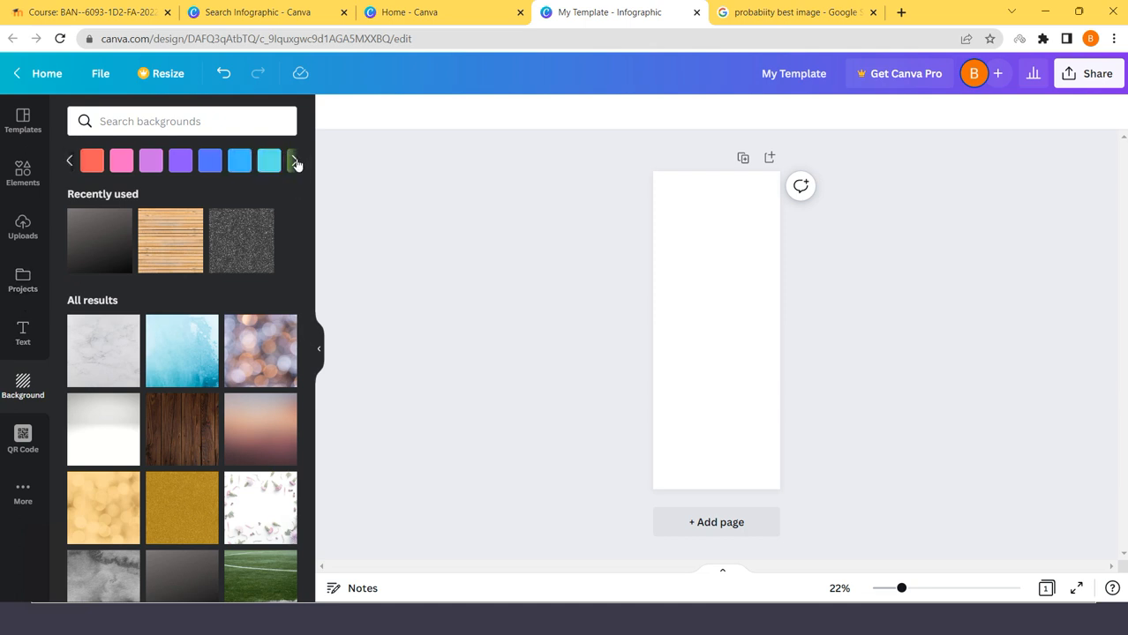
pyautogui.click(297, 164)
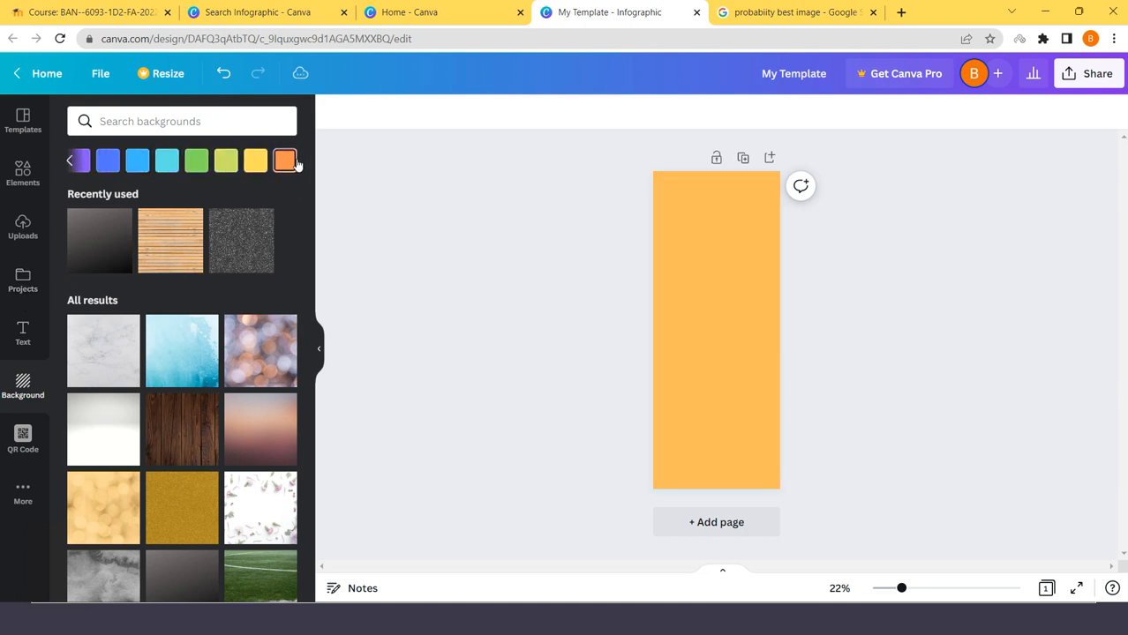
pyautogui.click(226, 160)
pyautogui.click(196, 161)
pyautogui.click(168, 162)
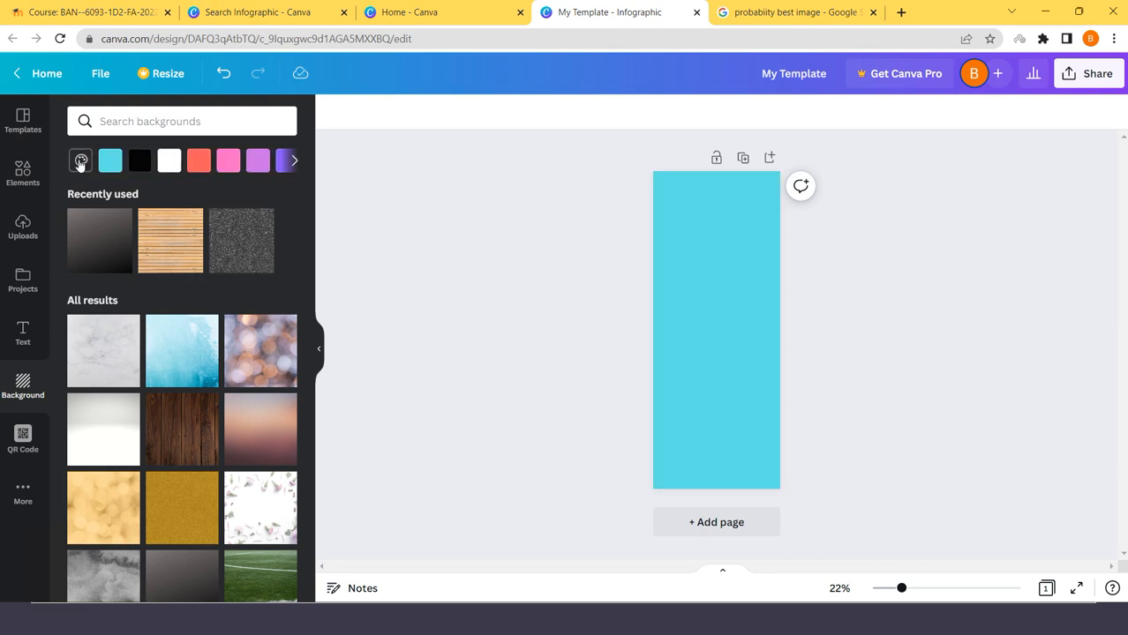
# Try a custom solid red, #BB3434, as the page background colour.
pyautogui.click(80, 161)
pyautogui.scroll(-1, 154, 322)
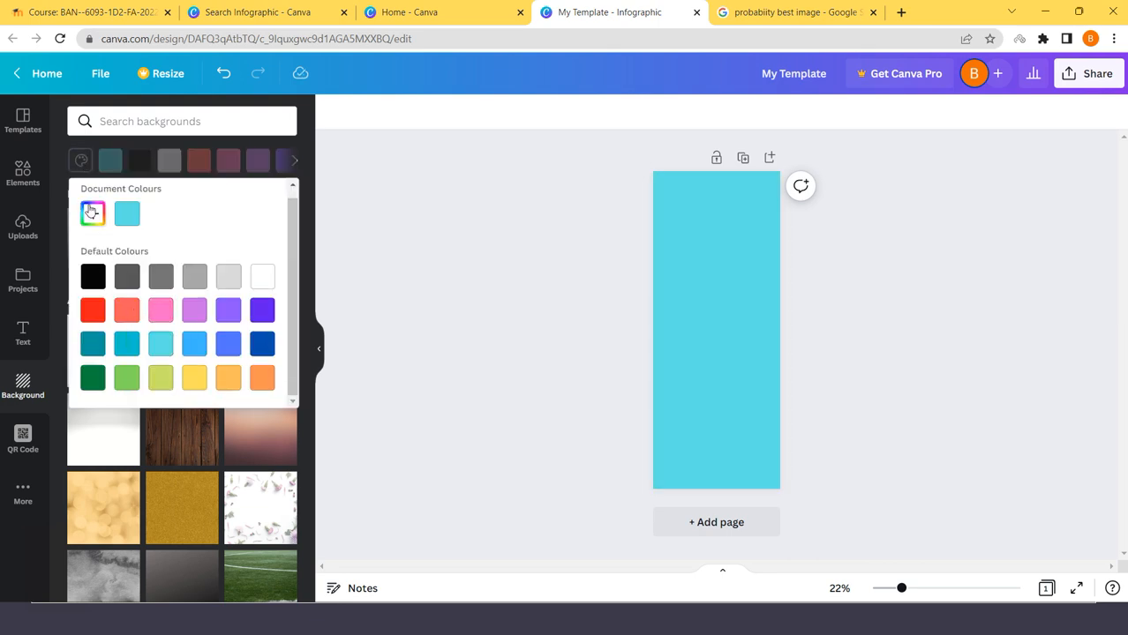
pyautogui.click(93, 216)
pyautogui.click(216, 268)
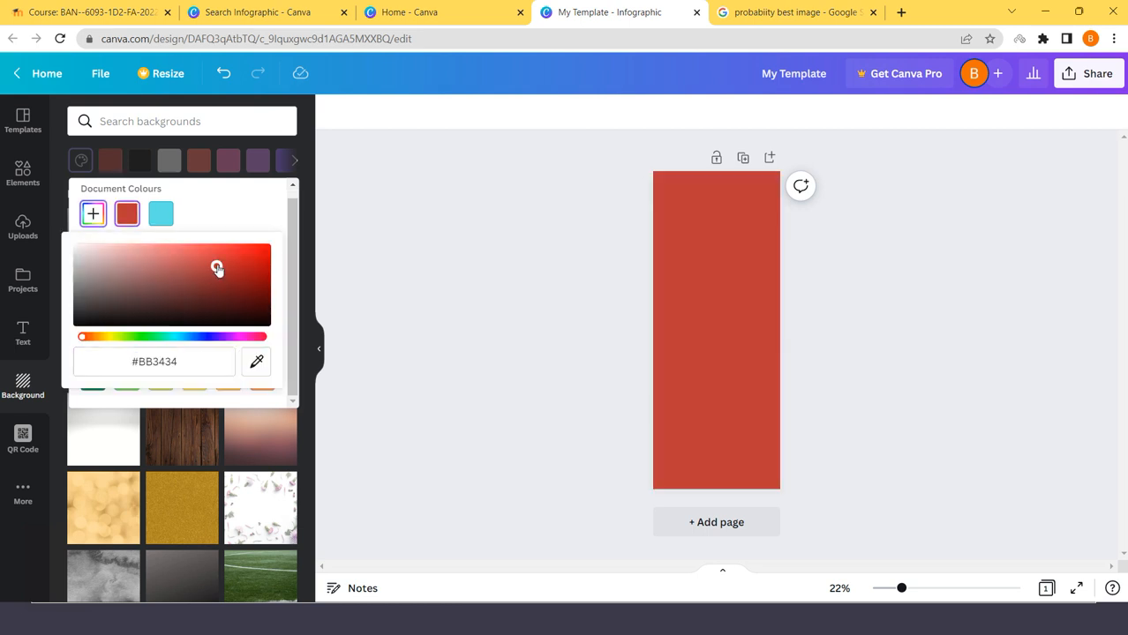
pyautogui.click(427, 233)
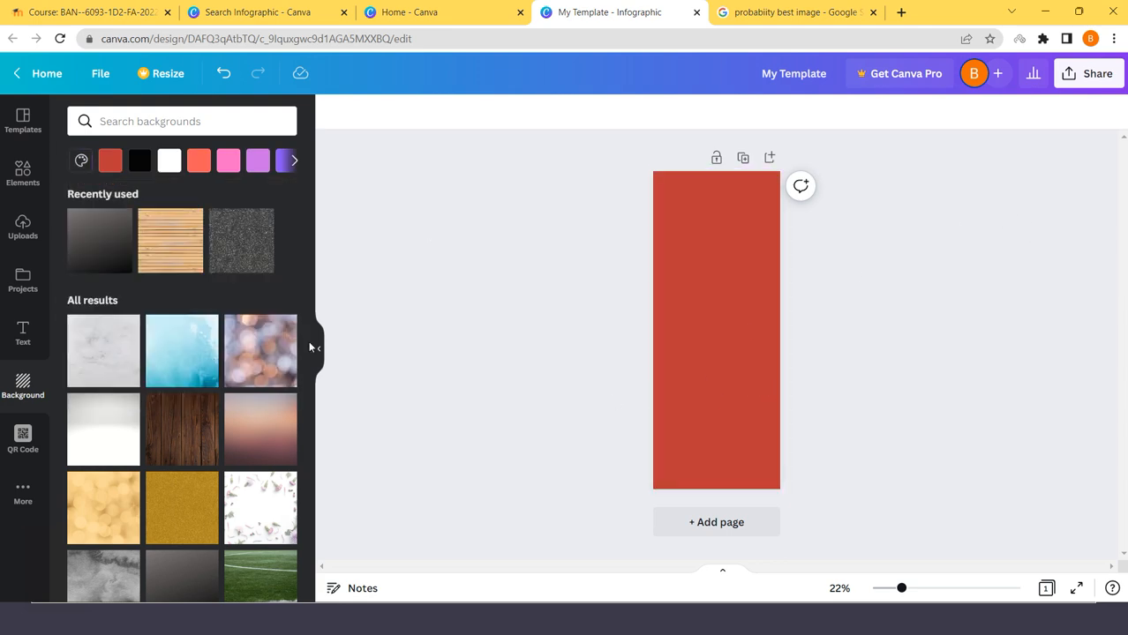
# Browse the background images and try the dark photo with blurred red and orange lights as the page background.
pyautogui.scroll(-10, 247, 308)
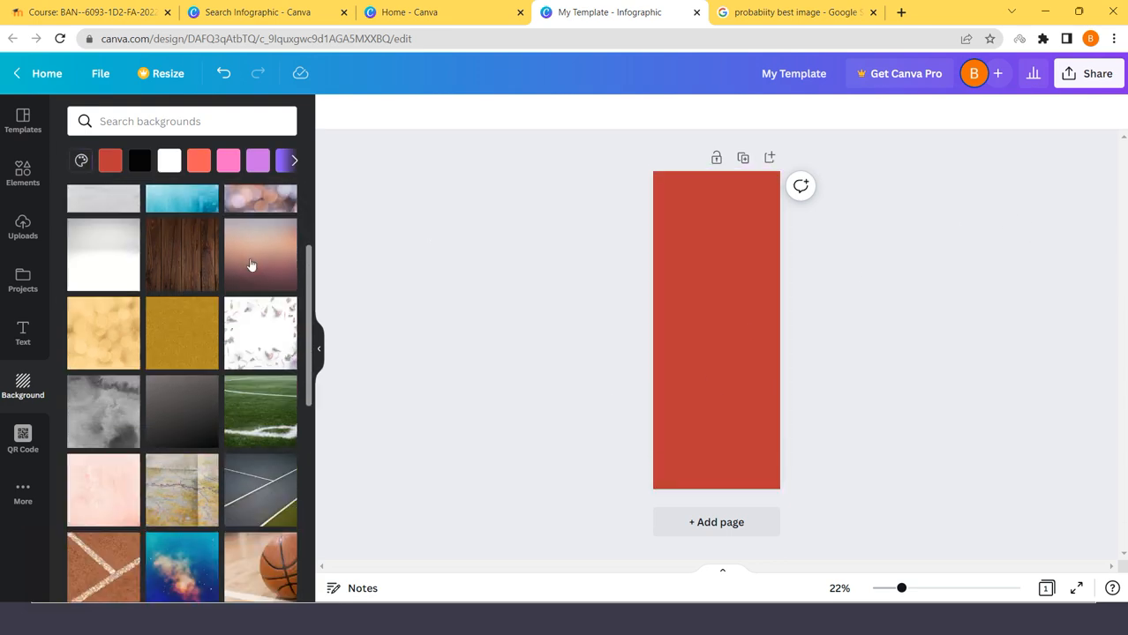
pyautogui.scroll(-5, 236, 331)
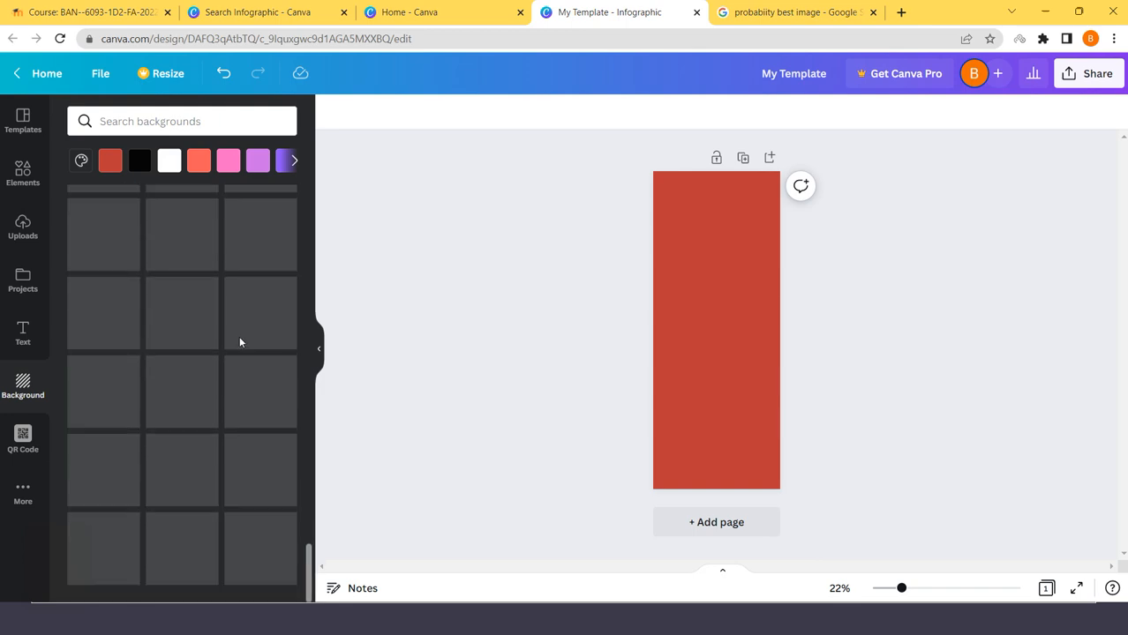
pyautogui.scroll(-5, 248, 327)
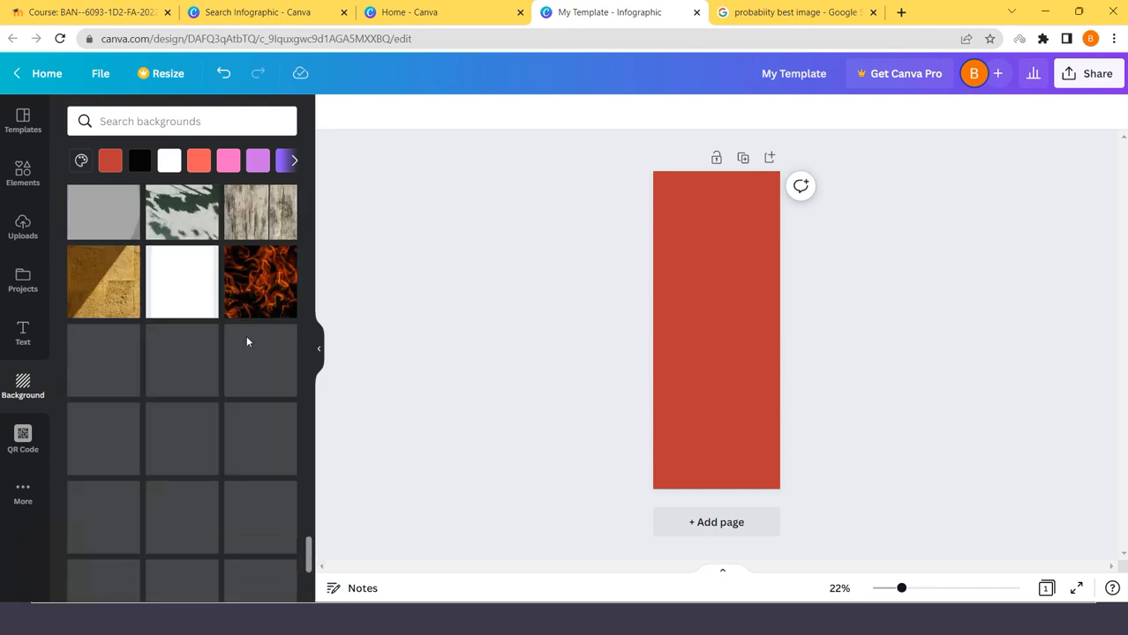
pyautogui.scroll(-5, 252, 353)
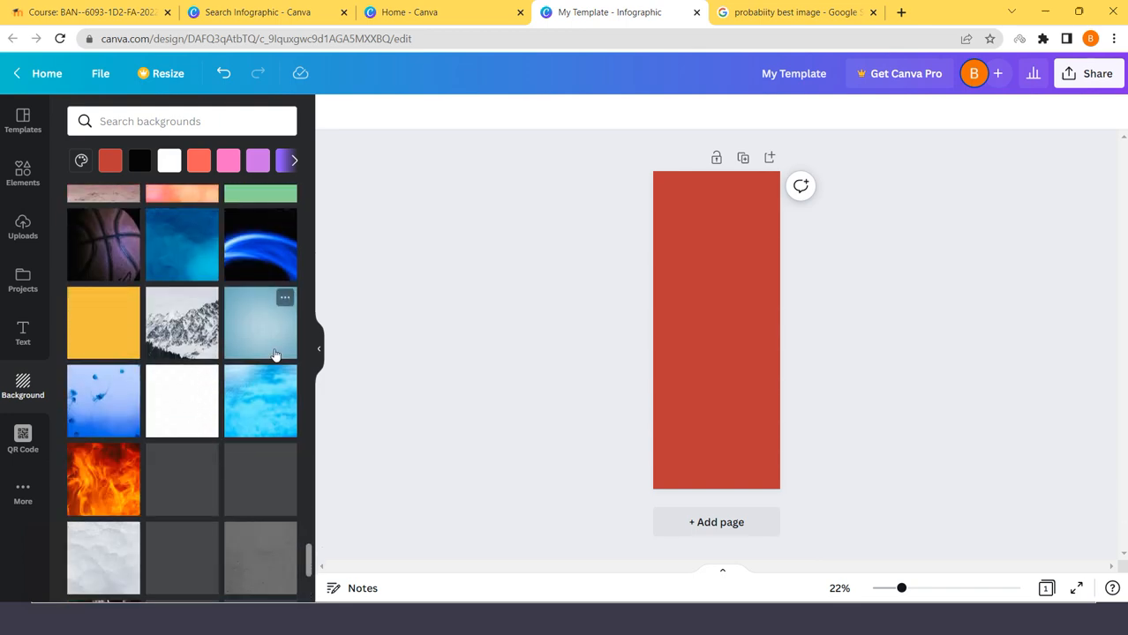
pyautogui.scroll(-3, 265, 353)
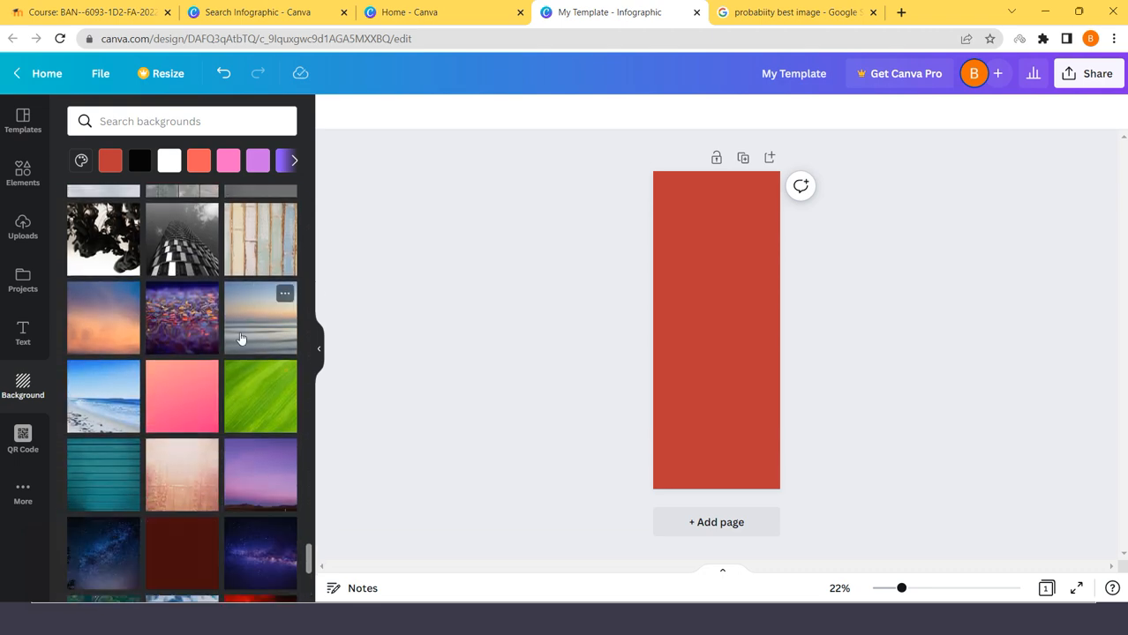
pyautogui.scroll(-5, 241, 338)
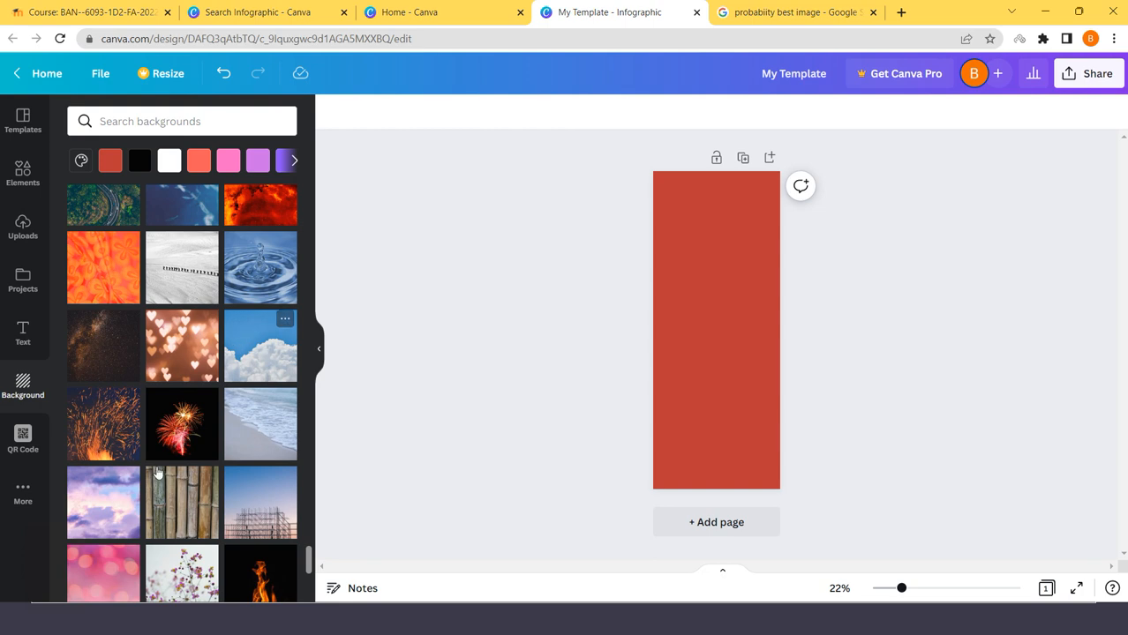
pyautogui.scroll(-10, 251, 363)
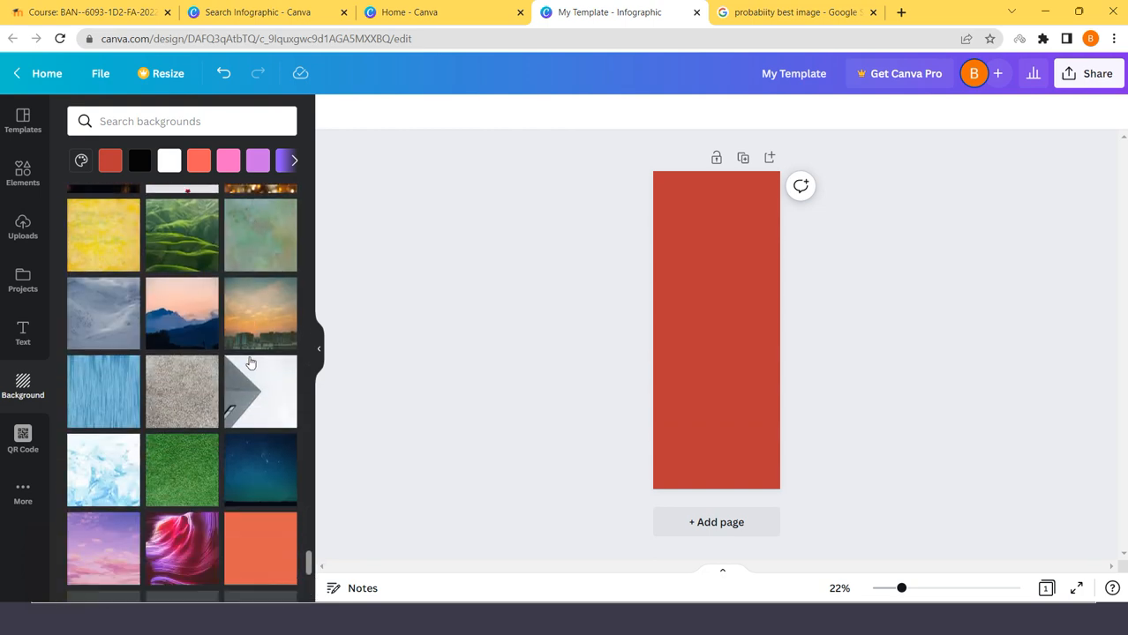
pyautogui.scroll(-10, 249, 361)
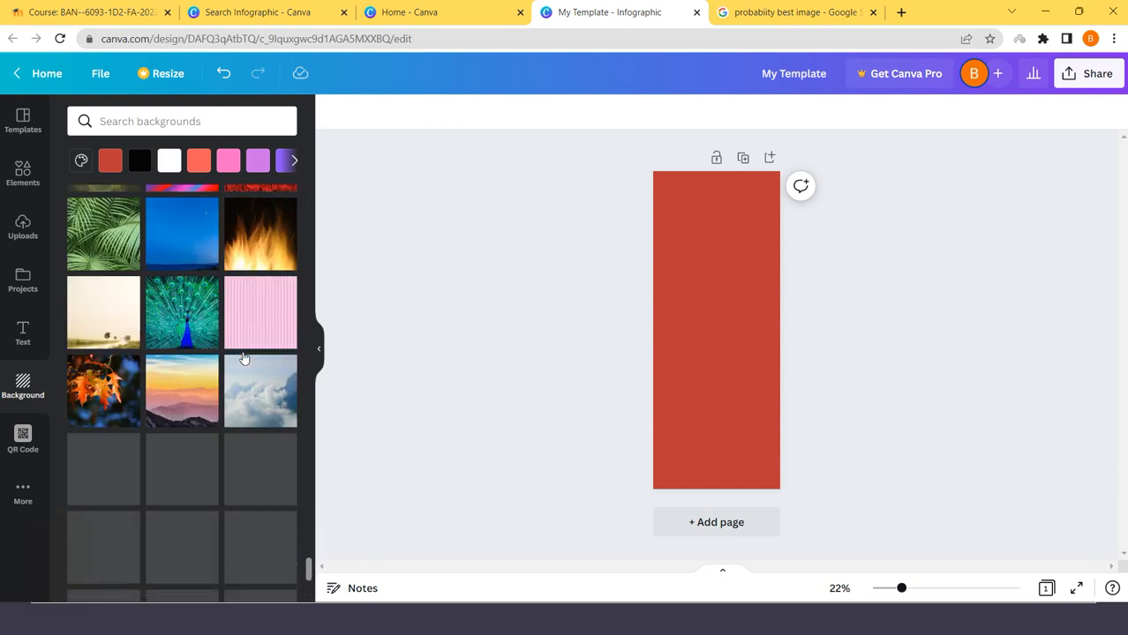
pyautogui.scroll(-3, 244, 358)
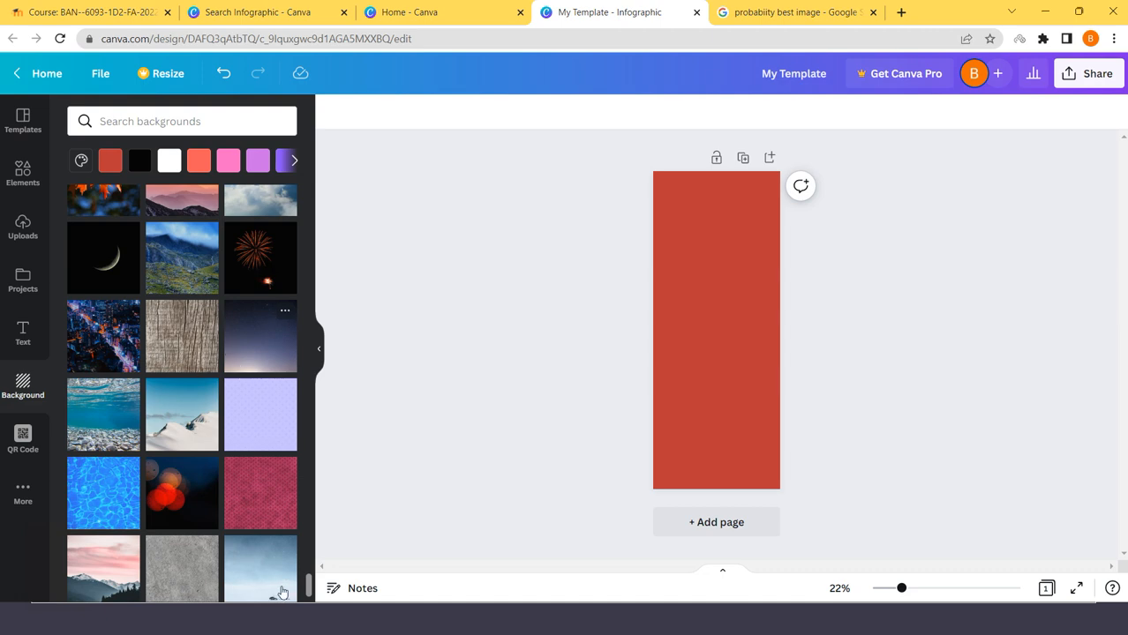
pyautogui.scroll(-1, 217, 388)
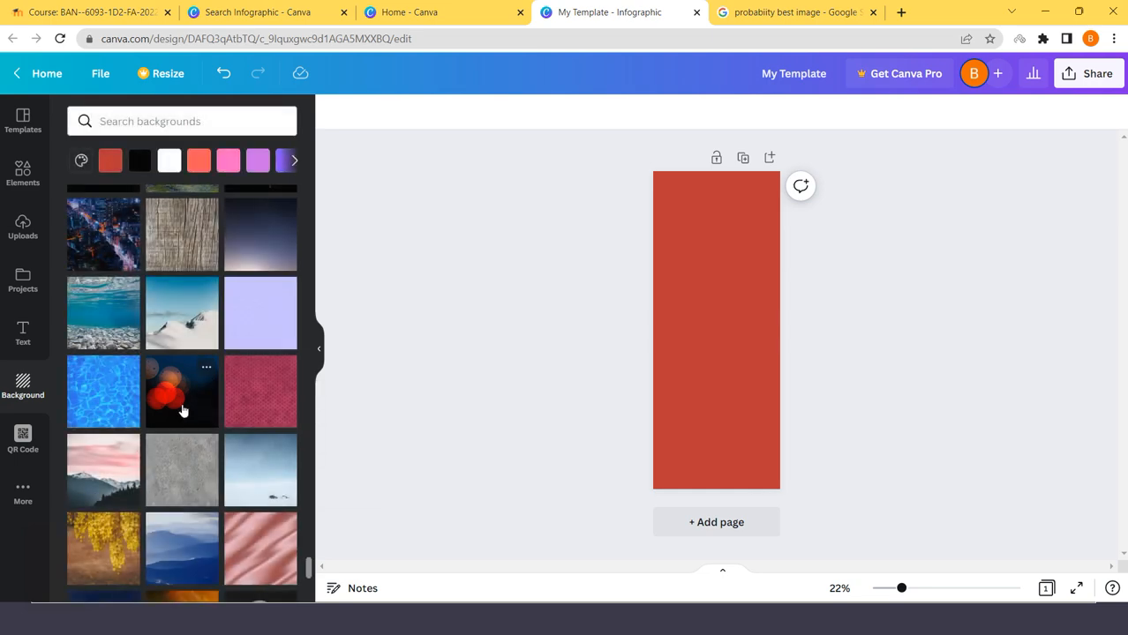
pyautogui.click(181, 405)
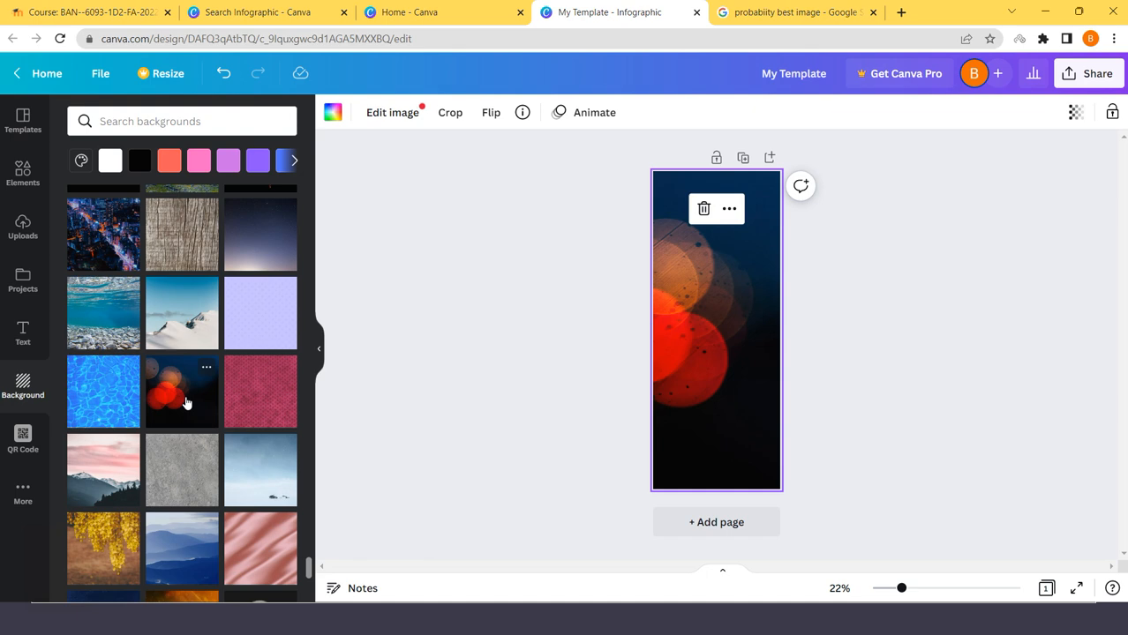
# Try replacing the background photo with a solid coral colour.
pyautogui.scroll(2, 203, 265)
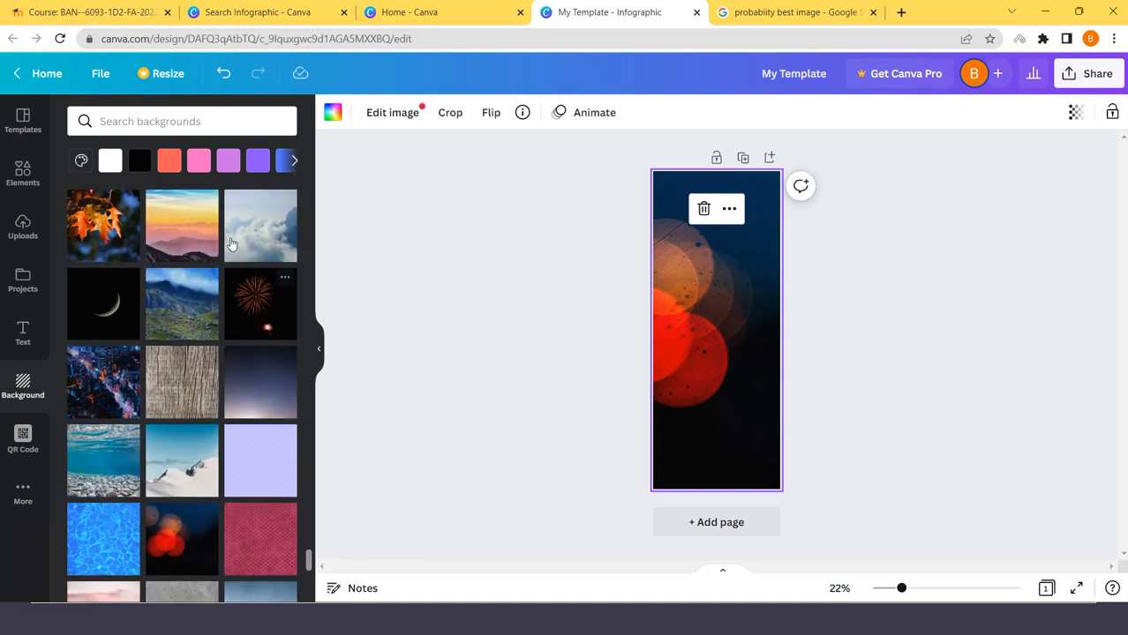
pyautogui.click(140, 159)
pyautogui.click(168, 159)
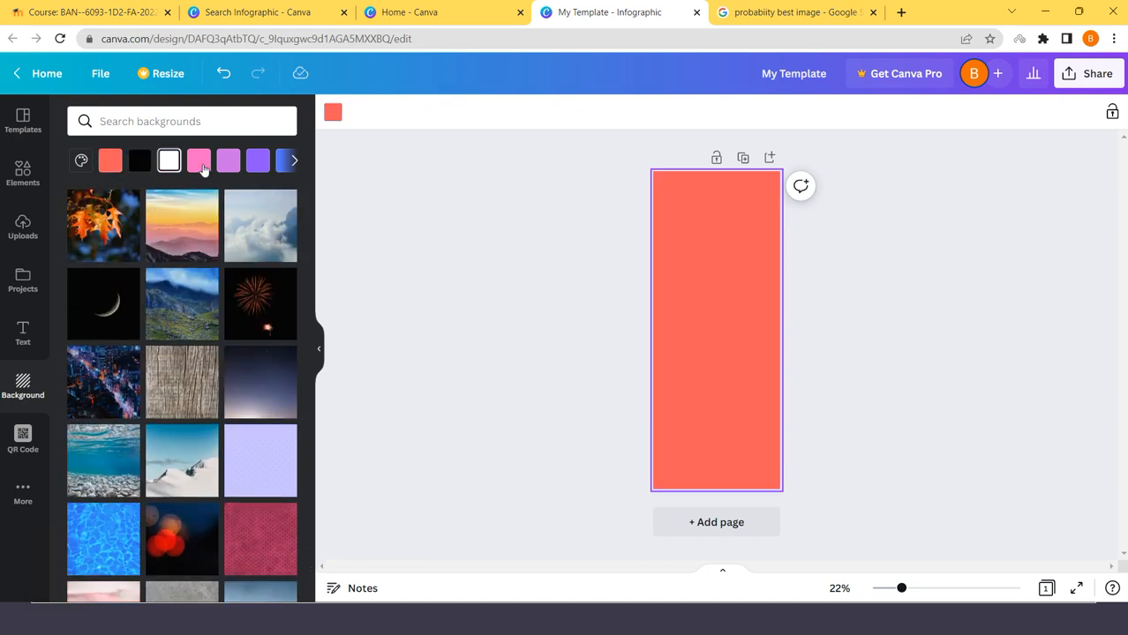
pyautogui.click(451, 307)
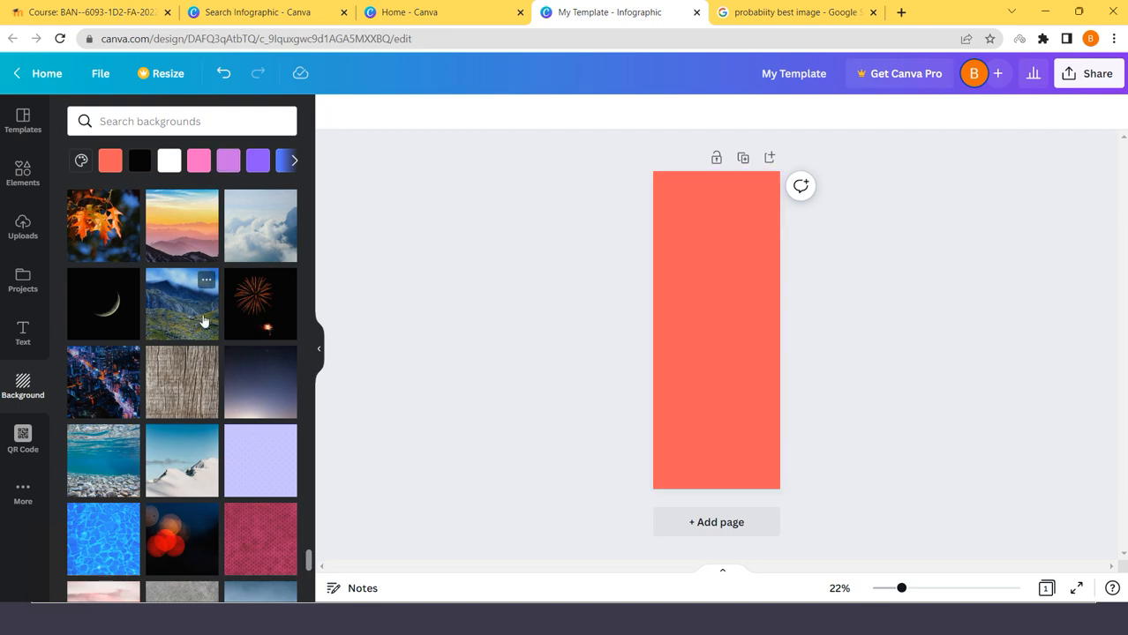
# Try the photo of orange autumn leaves as the page background.
pyautogui.scroll(2, 202, 320)
pyautogui.click(127, 352)
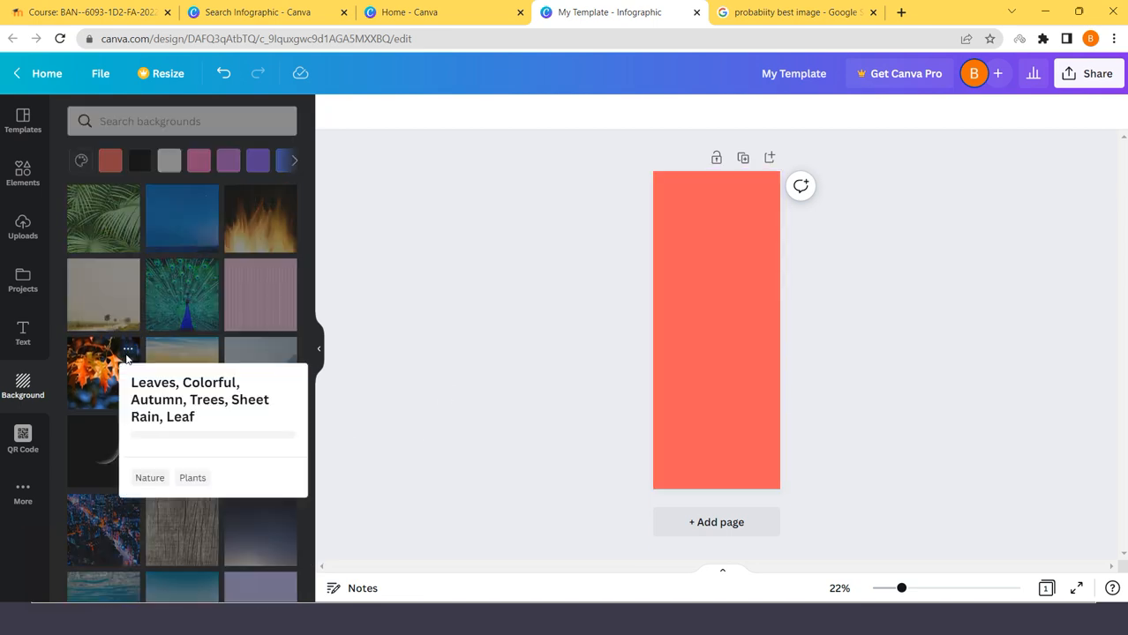
pyautogui.click(121, 362)
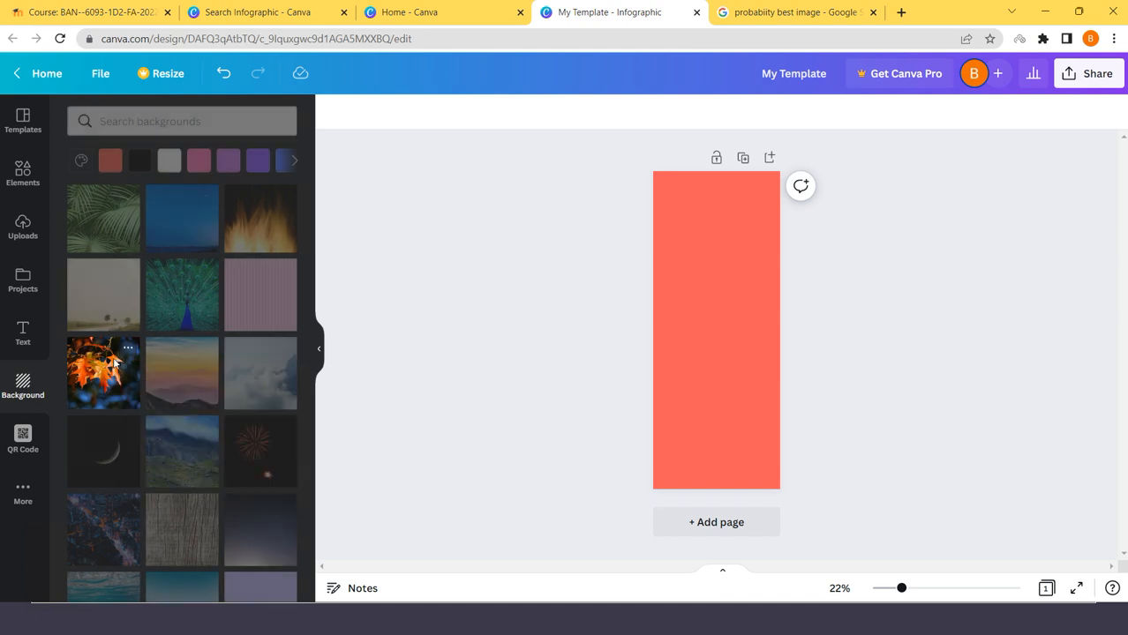
pyautogui.click(102, 375)
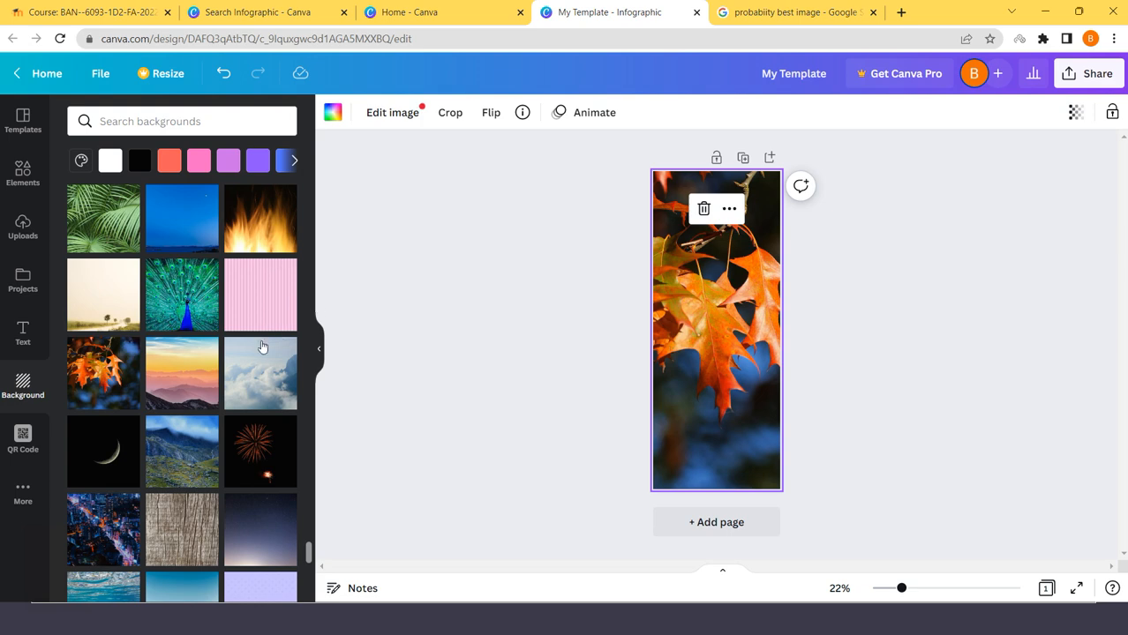
# Set the deep blue evening sky photo as the page background and deselect it.
pyautogui.scroll(2, 186, 345)
pyautogui.click(186, 345)
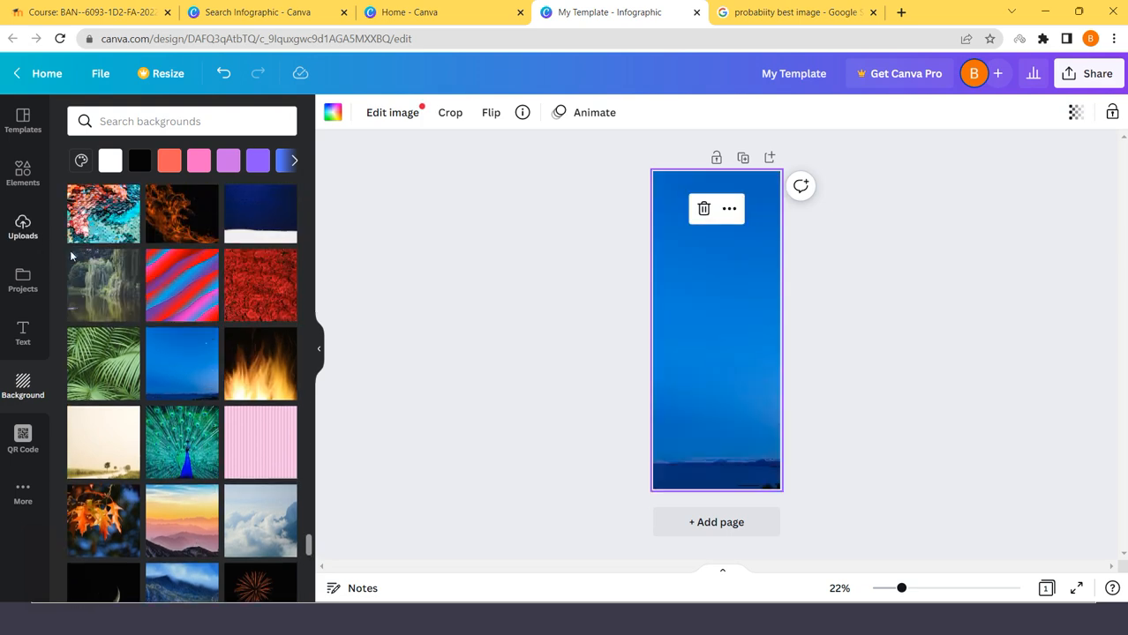
pyautogui.click(894, 351)
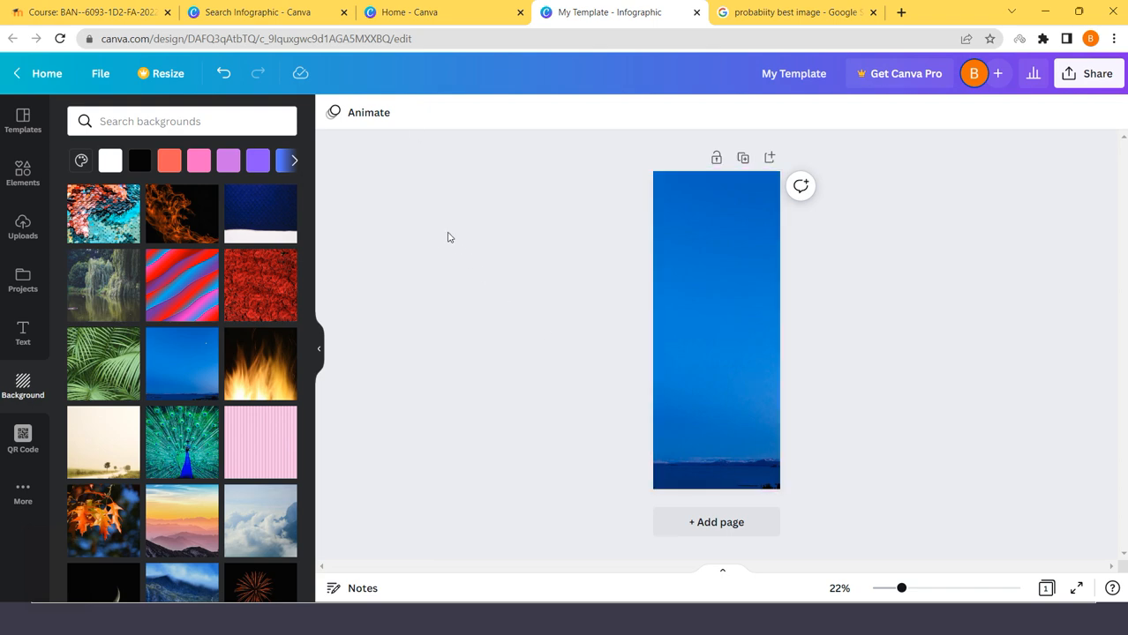
pyautogui.scroll(-10, 176, 310)
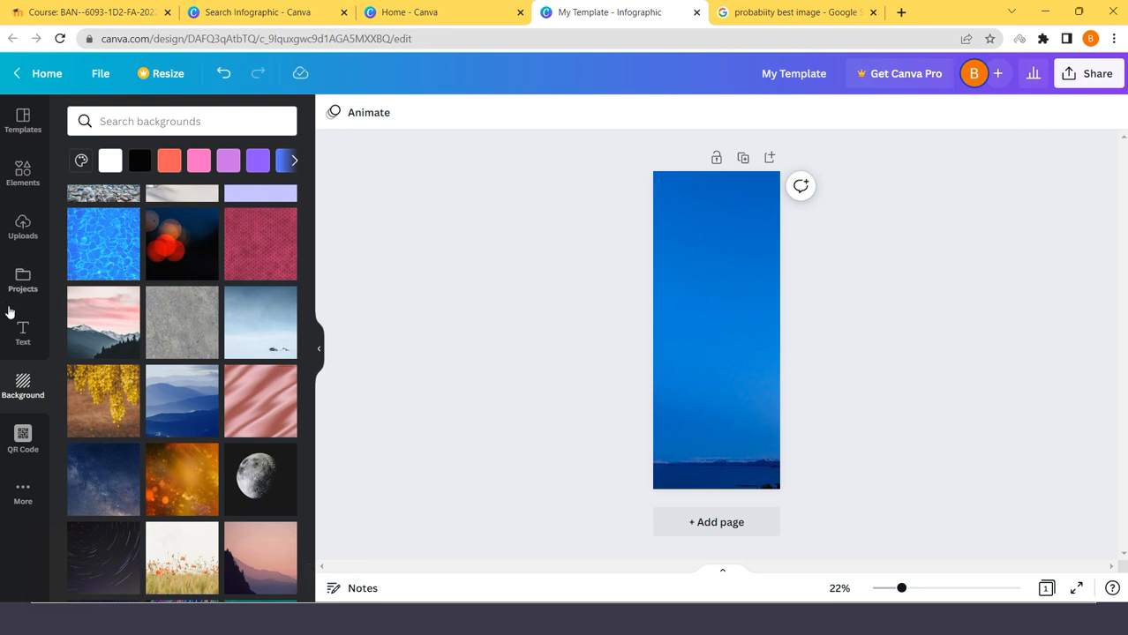
# Examine the available text options, from the heading, subheading and body text styles through the ready-made font combinations.
pyautogui.click(21, 332)
pyautogui.scroll(5, 179, 325)
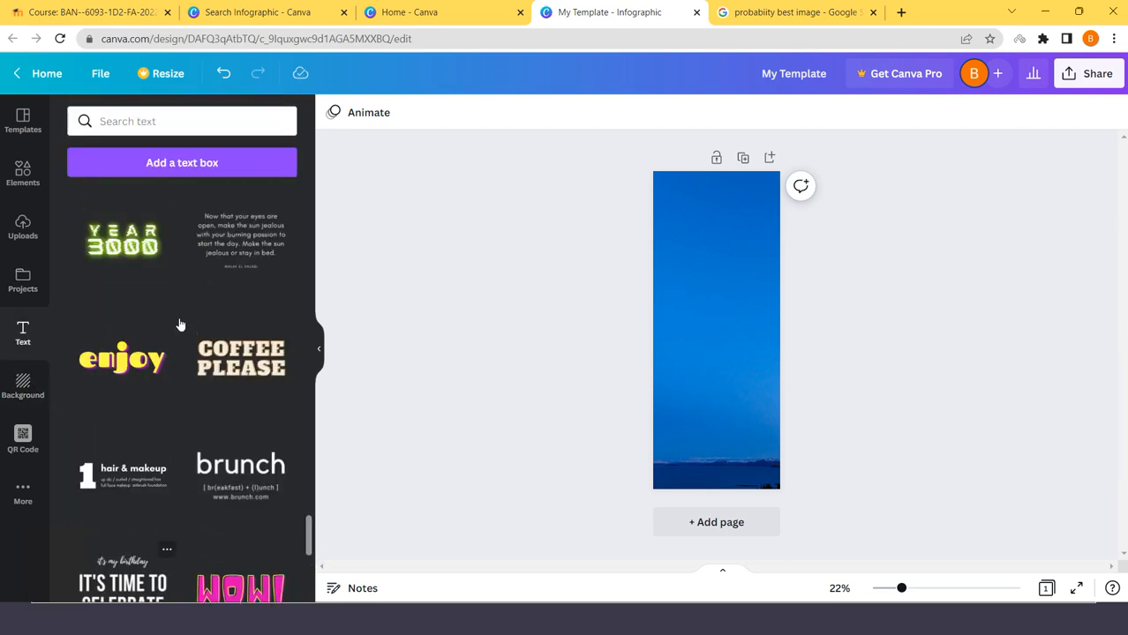
pyautogui.scroll(4, 256, 441)
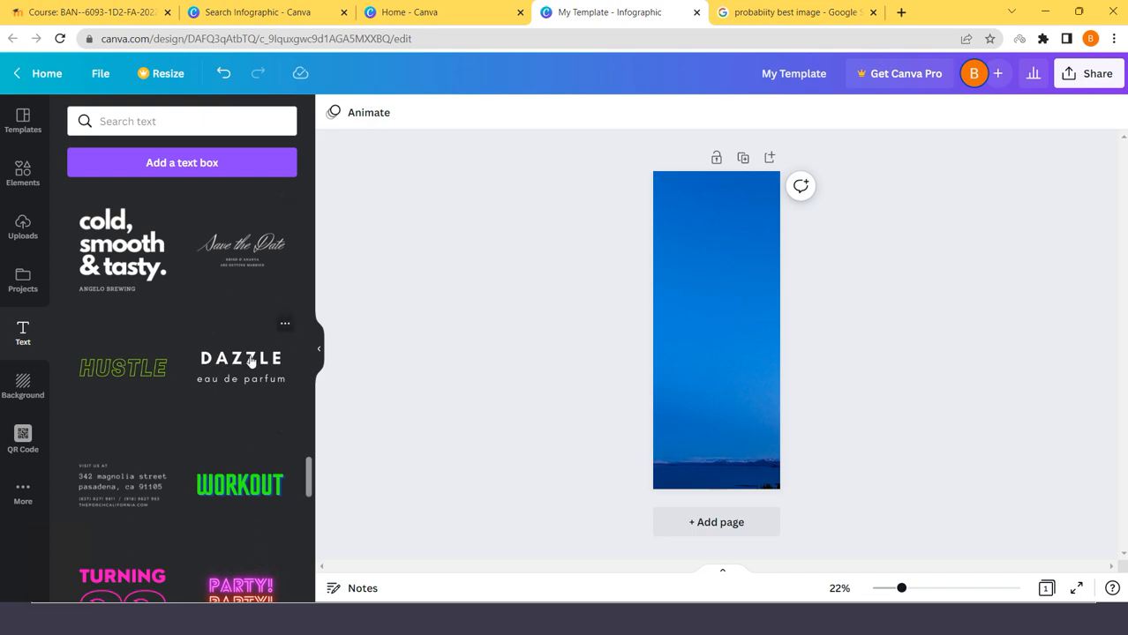
pyautogui.scroll(10, 234, 353)
pyautogui.scroll(5, 145, 259)
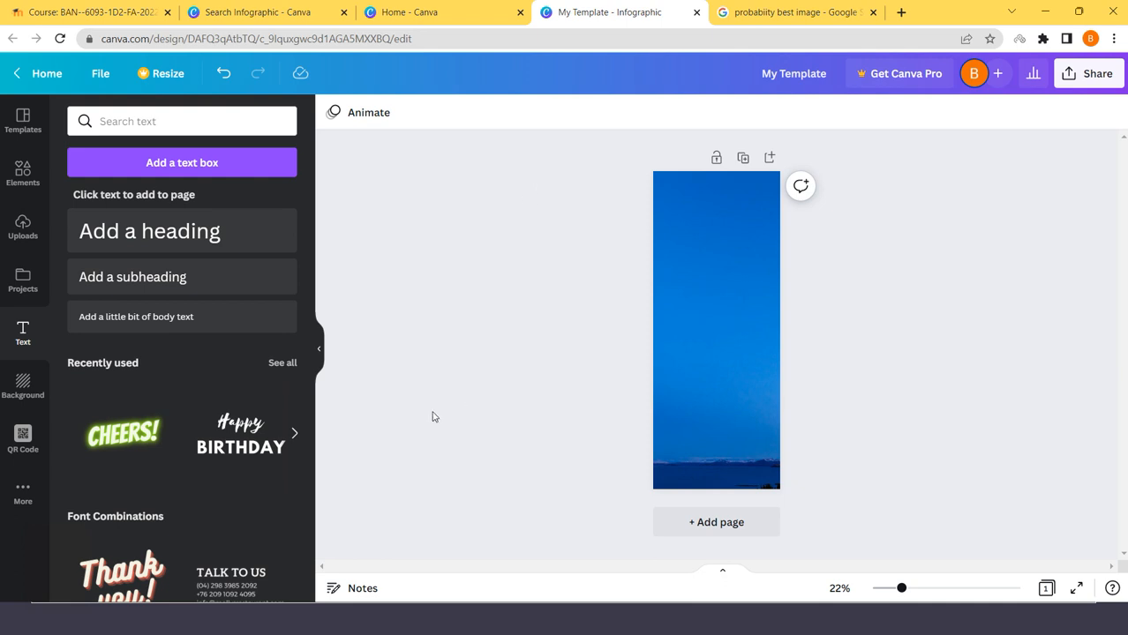
pyautogui.scroll(-8, 183, 393)
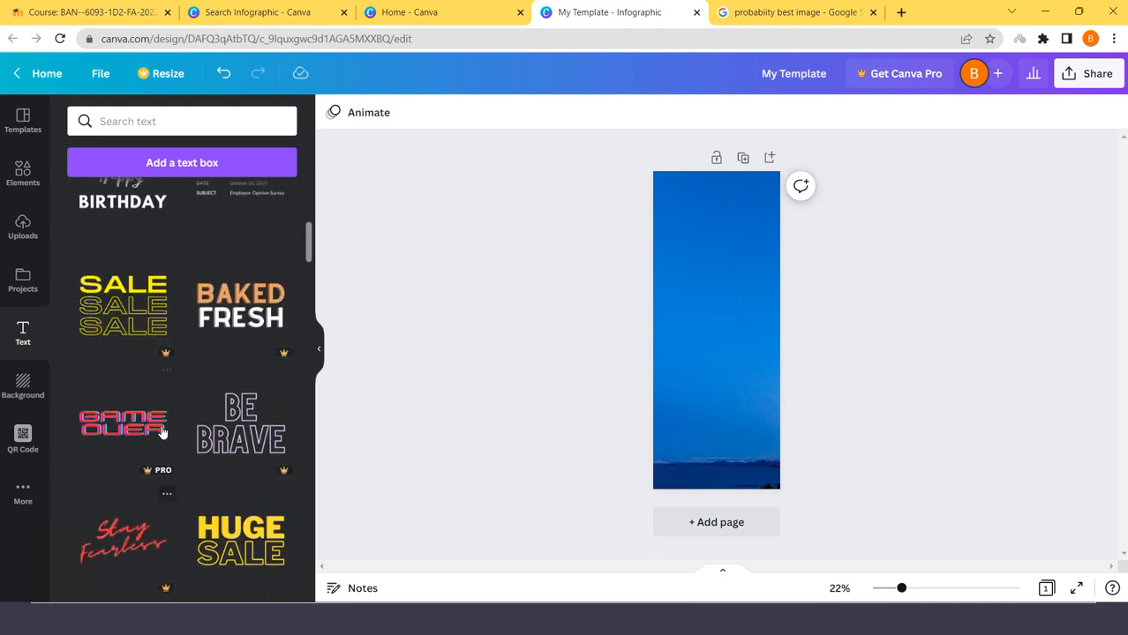
pyautogui.scroll(-5, 196, 468)
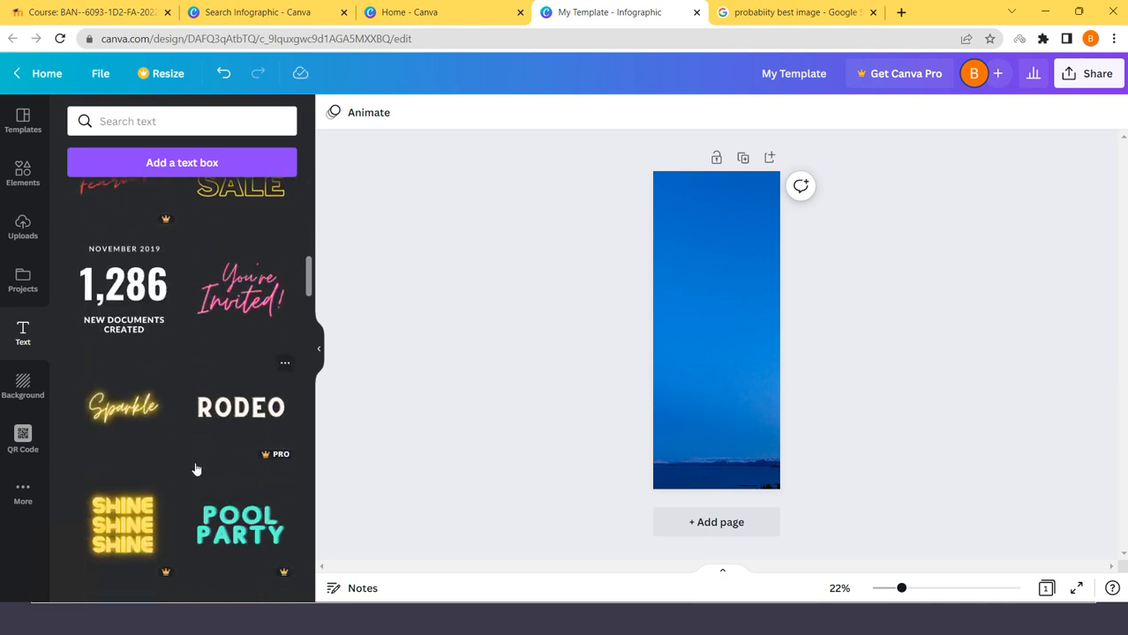
pyautogui.scroll(-6, 212, 481)
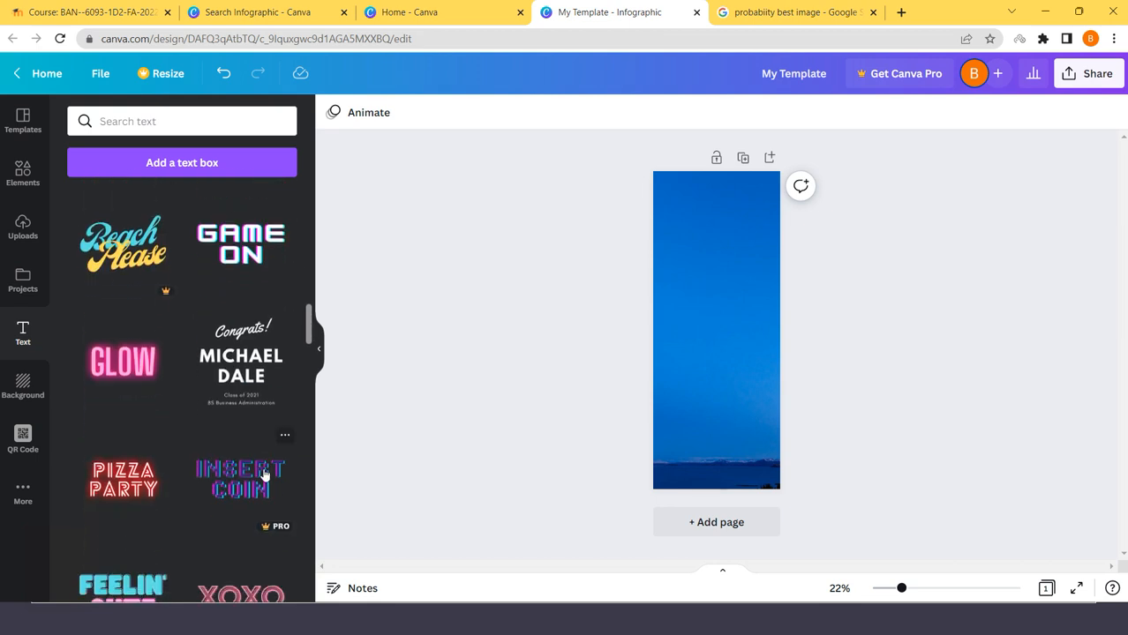
pyautogui.scroll(-3, 249, 467)
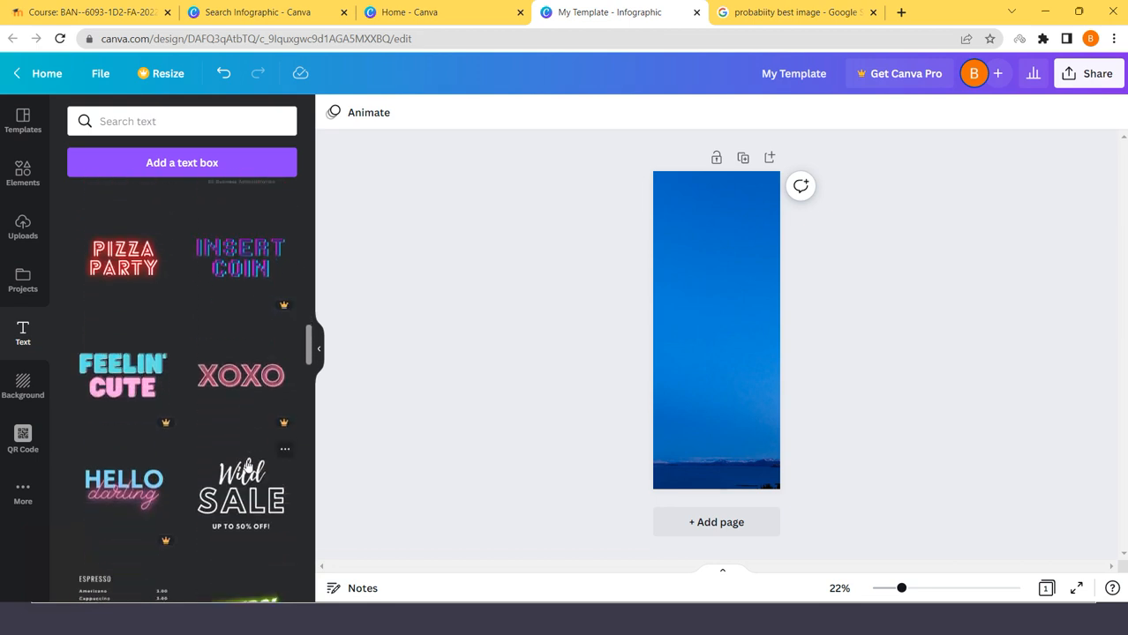
pyautogui.scroll(-7, 249, 468)
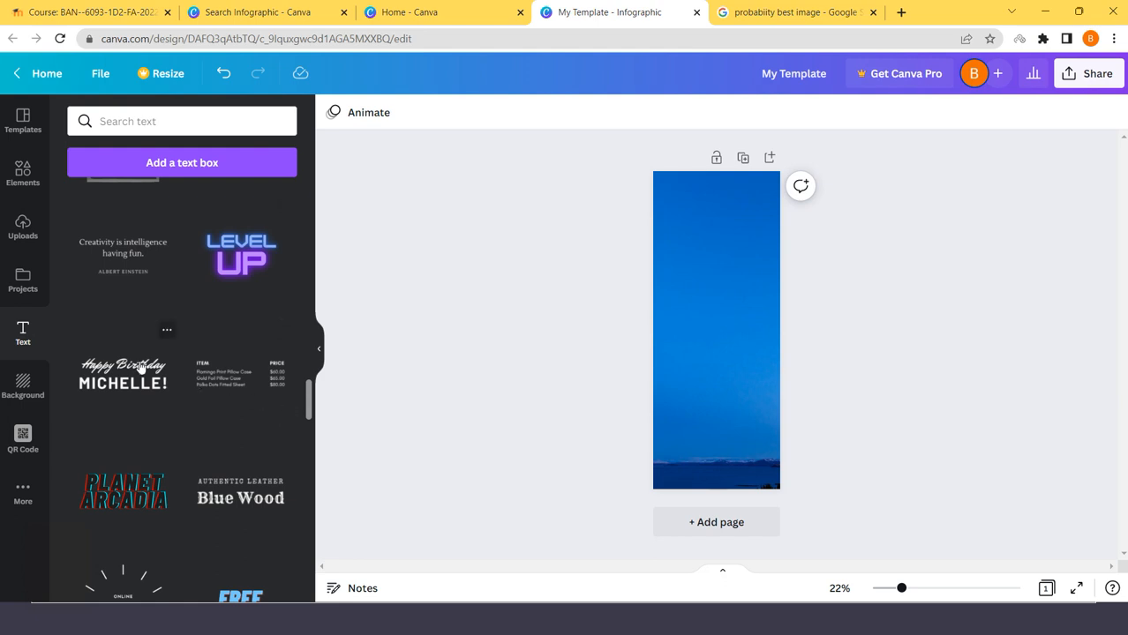
pyautogui.scroll(-3, 123, 395)
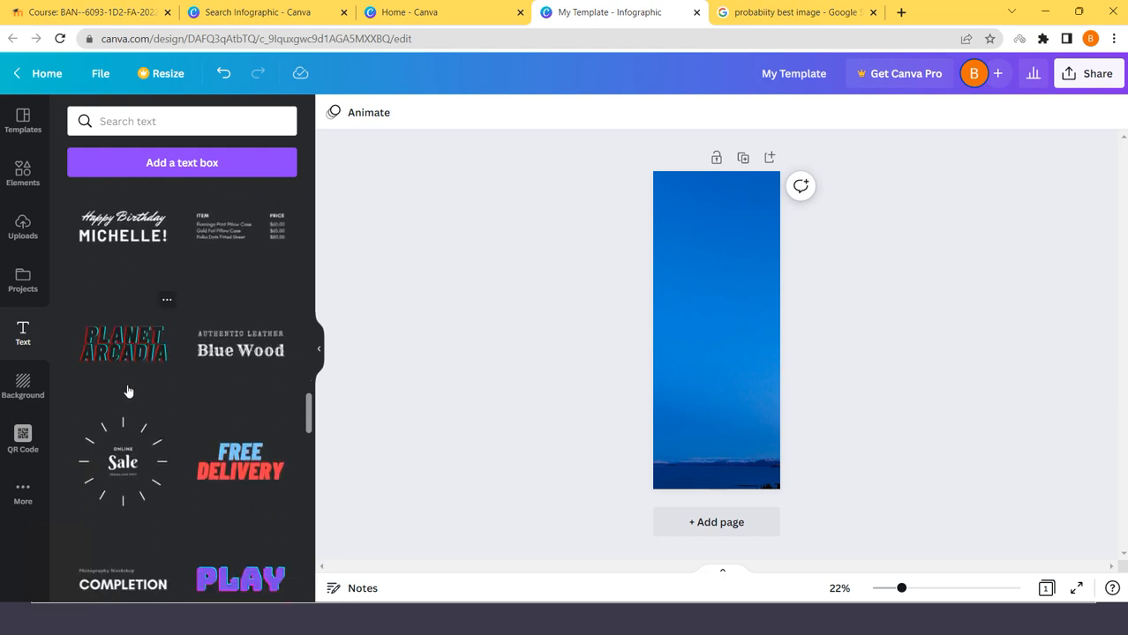
pyautogui.scroll(-3, 128, 391)
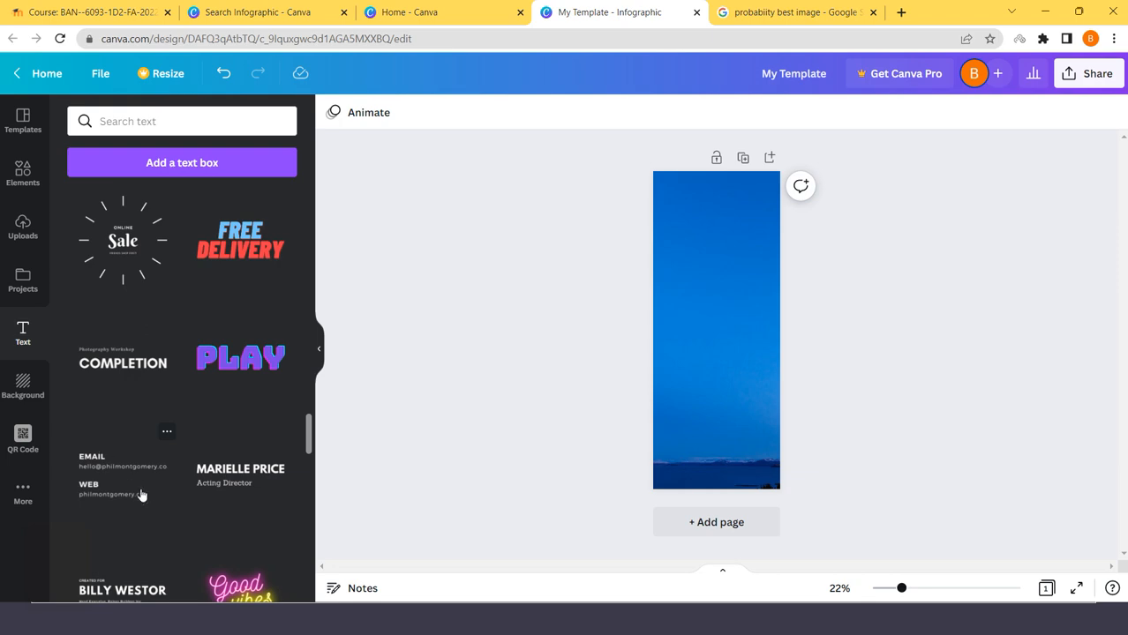
pyautogui.scroll(-5, 141, 496)
pyautogui.scroll(-2, 124, 423)
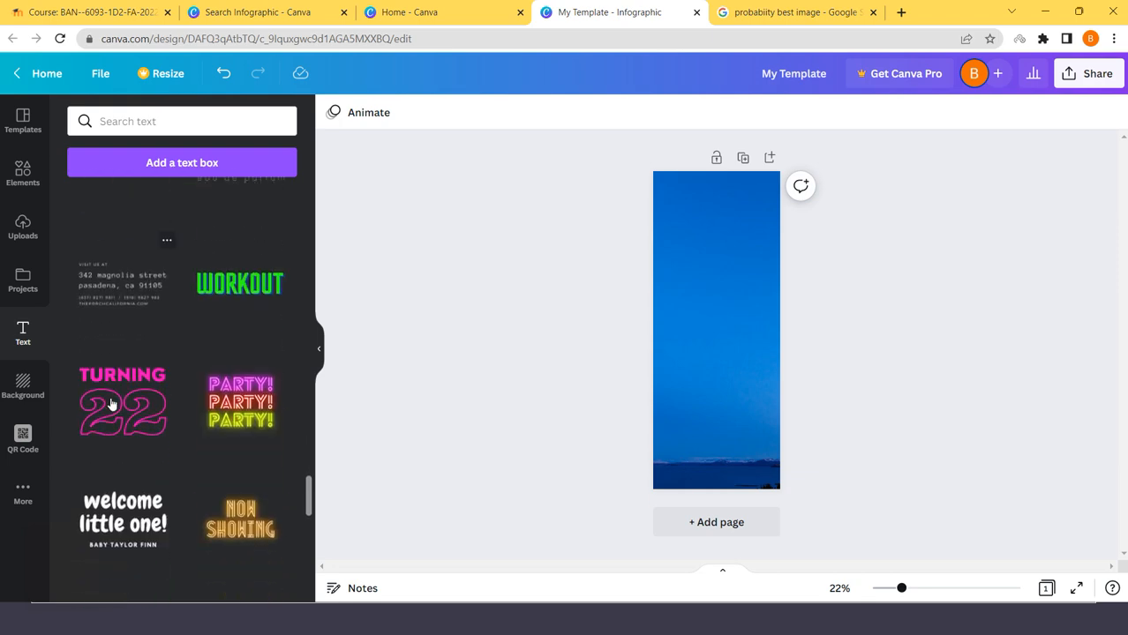
pyautogui.scroll(-4, 95, 397)
pyautogui.scroll(-2, 156, 428)
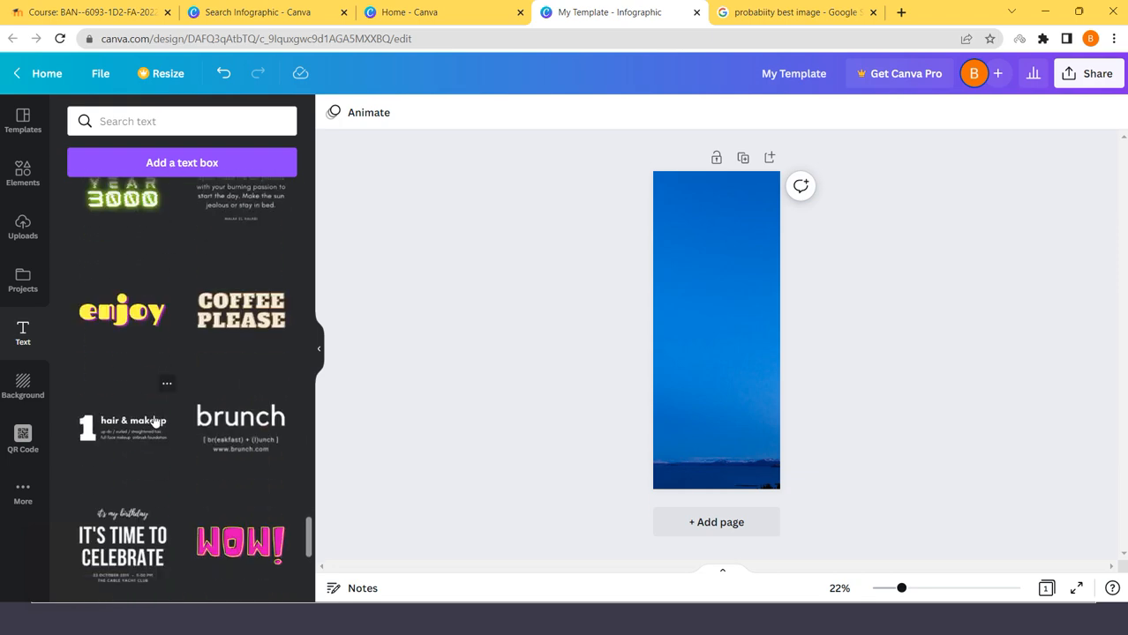
# Add the "Certificate of Completion" text combination to the top of the page and deselect it.
pyautogui.scroll(-4, 150, 424)
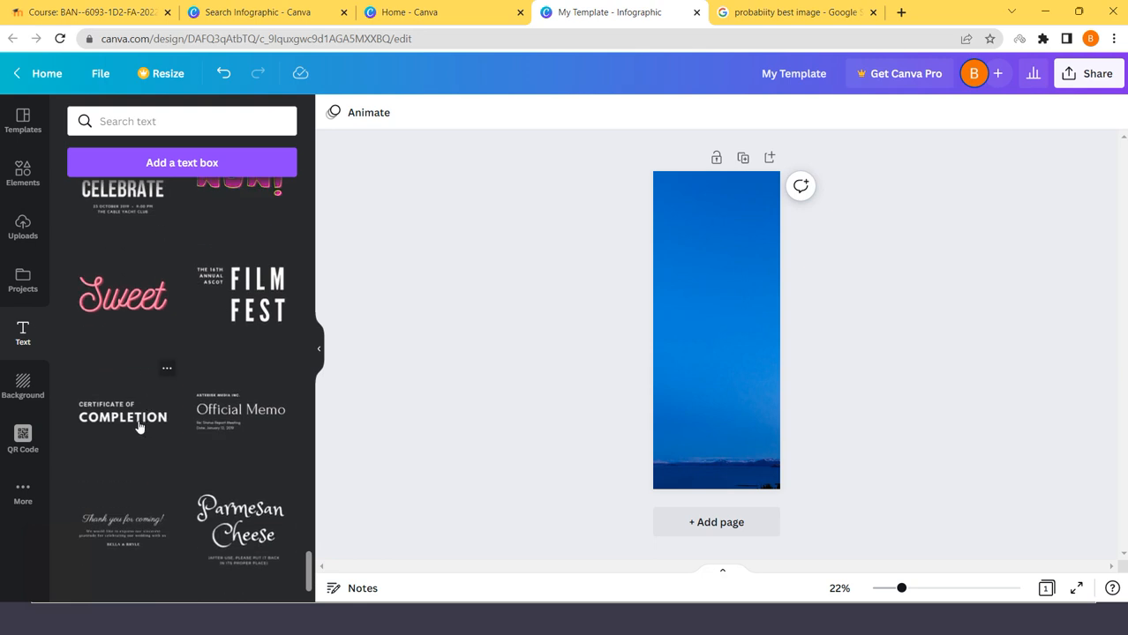
pyautogui.moveTo(138, 427); pyautogui.dragTo(735, 248)
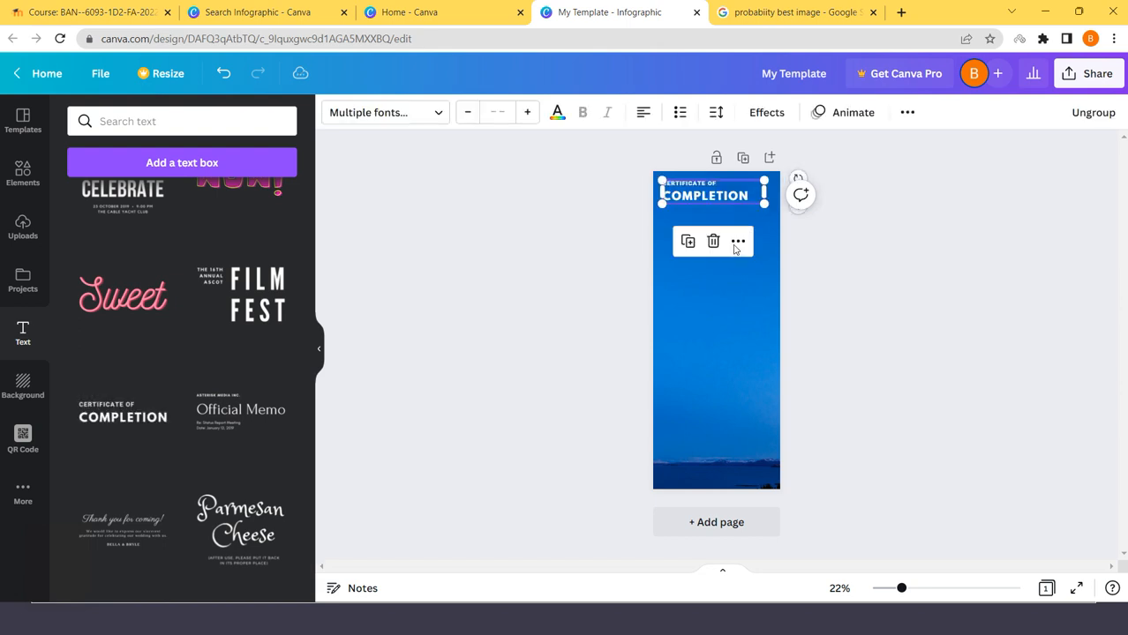
pyautogui.click(834, 252)
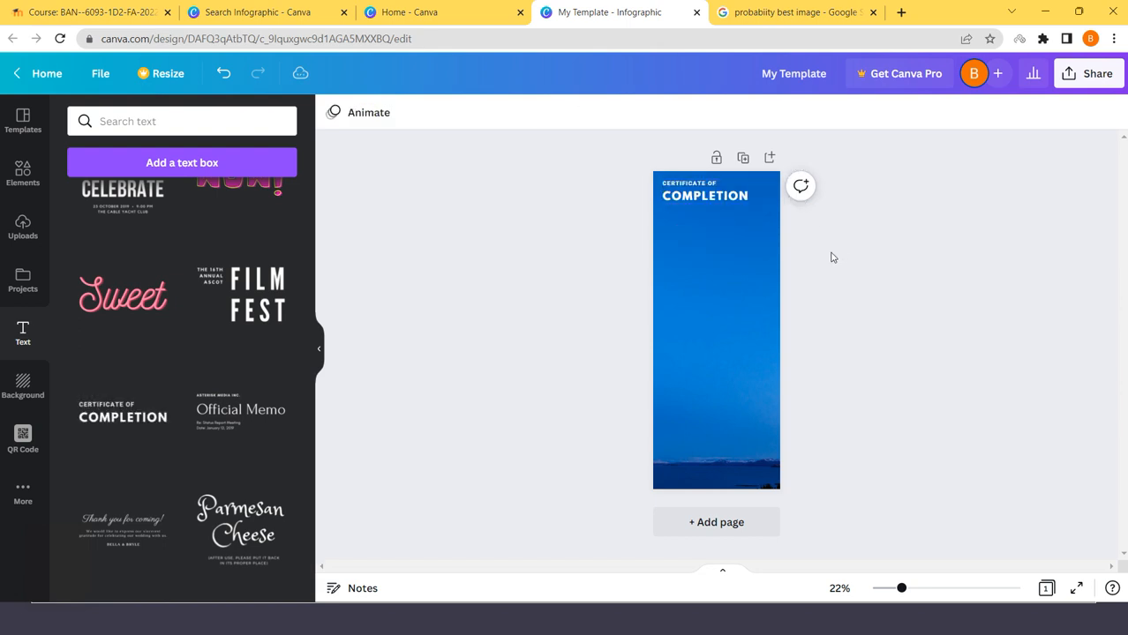
# Replace the small line of the title with "COMPARISION" and the large line with "DISCRETE VS CONTINUOUS".
pyautogui.click(703, 189)
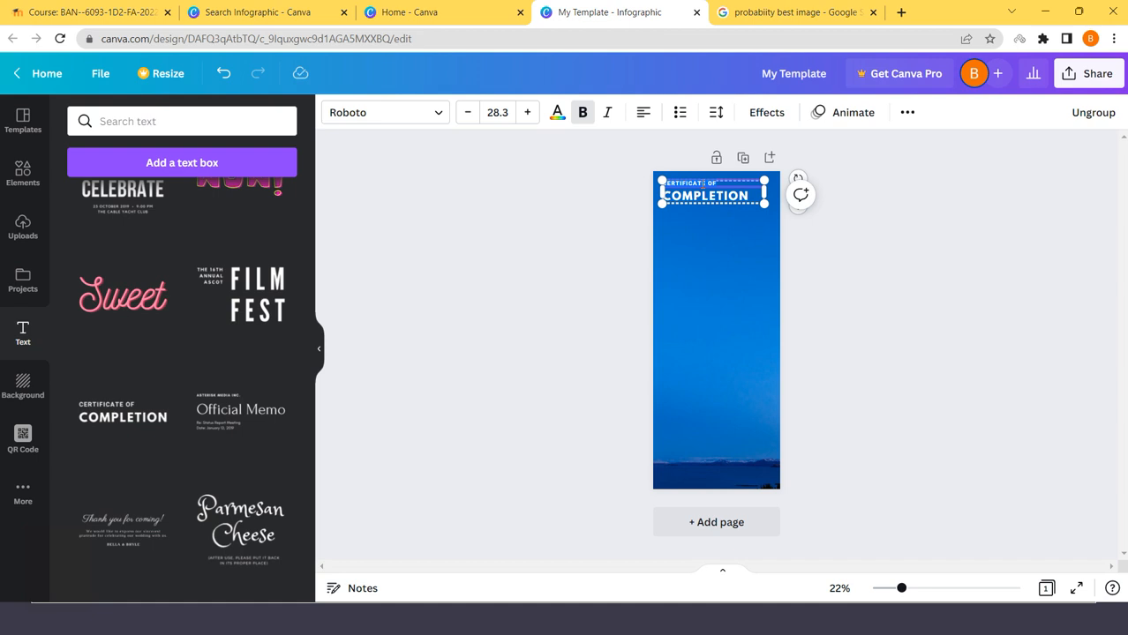
pyautogui.press('BackSpace')
pyautogui.click(918, 261)
pyautogui.click(705, 192)
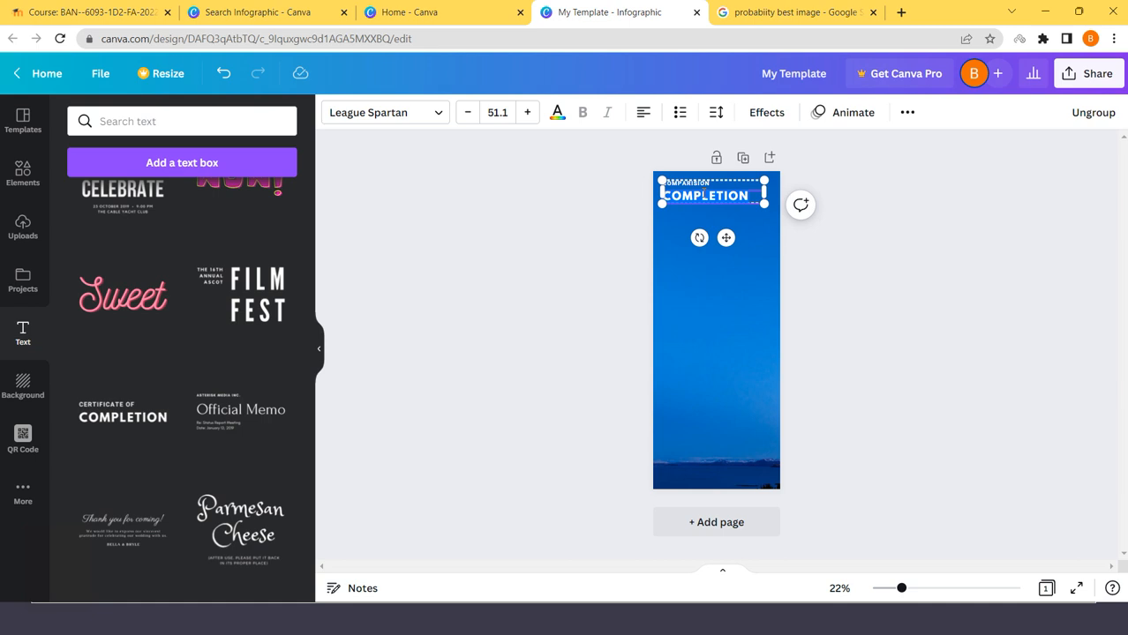
pyautogui.write('b')
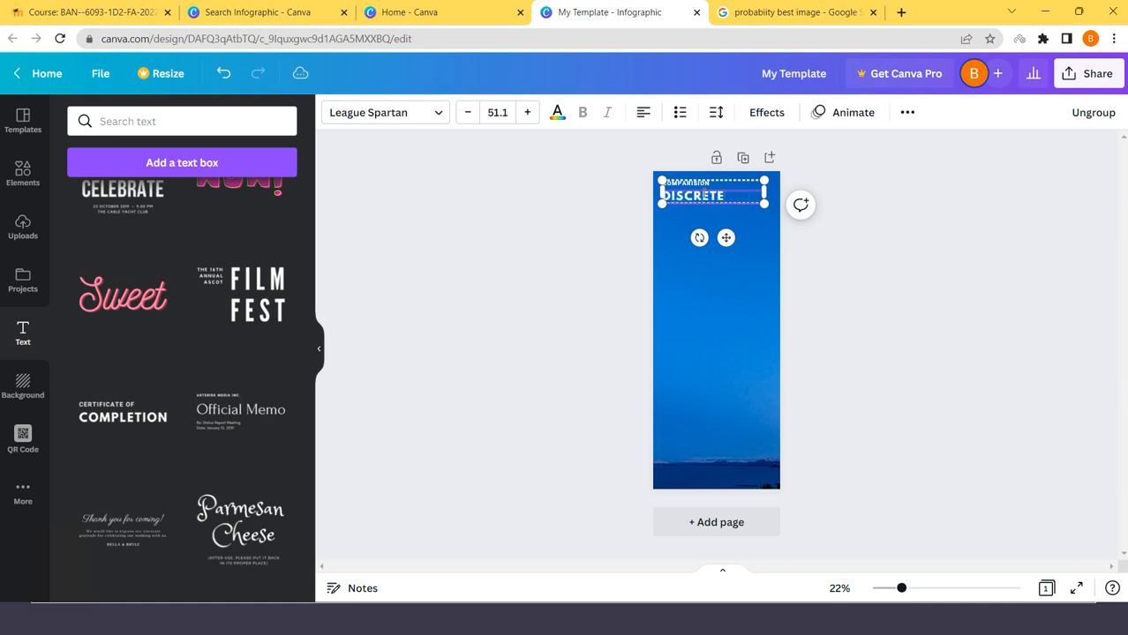
pyautogui.write('CONTINUOUS')
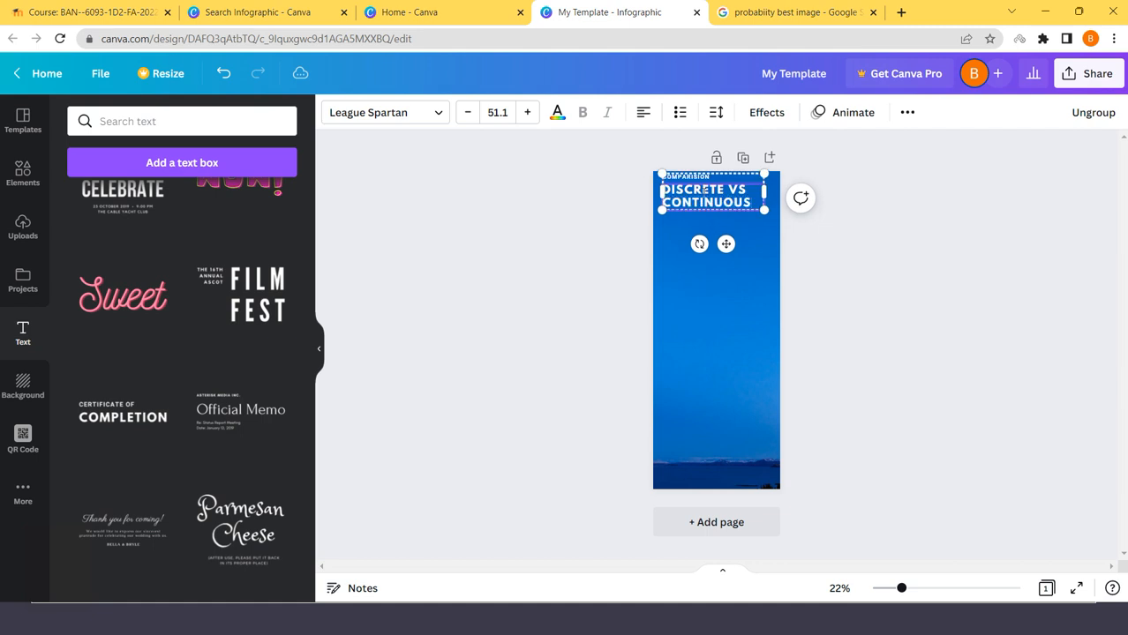
pyautogui.click(1002, 309)
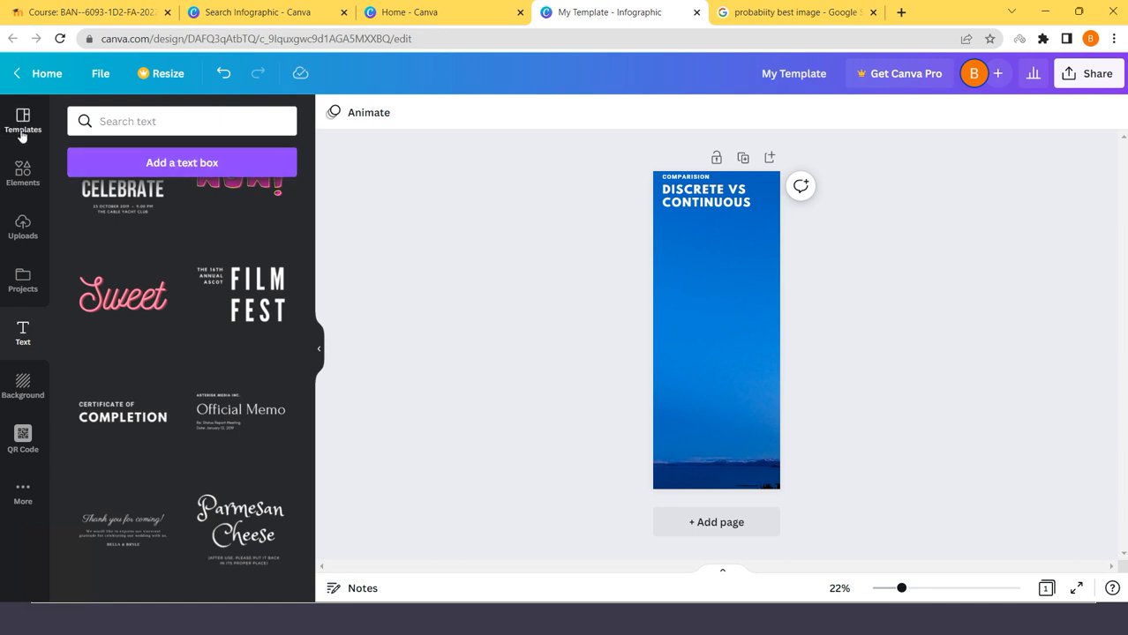
# Add the square shape with notched corners just below the title, stretched into a shallow box across the page width.
pyautogui.click(19, 172)
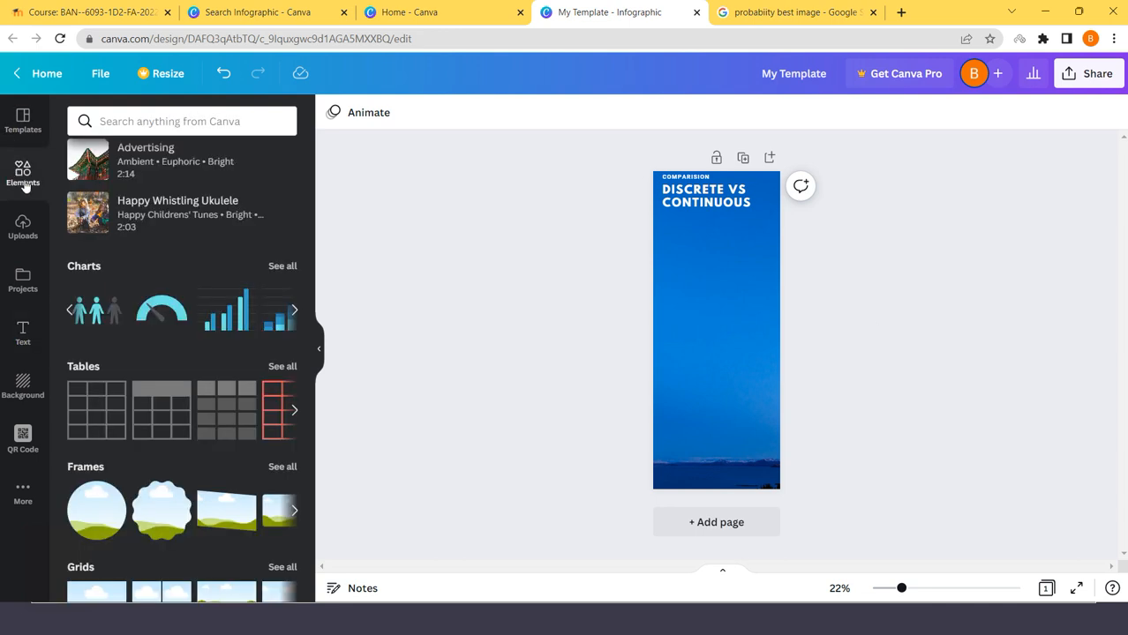
pyautogui.scroll(3, 138, 401)
pyautogui.scroll(3, 140, 397)
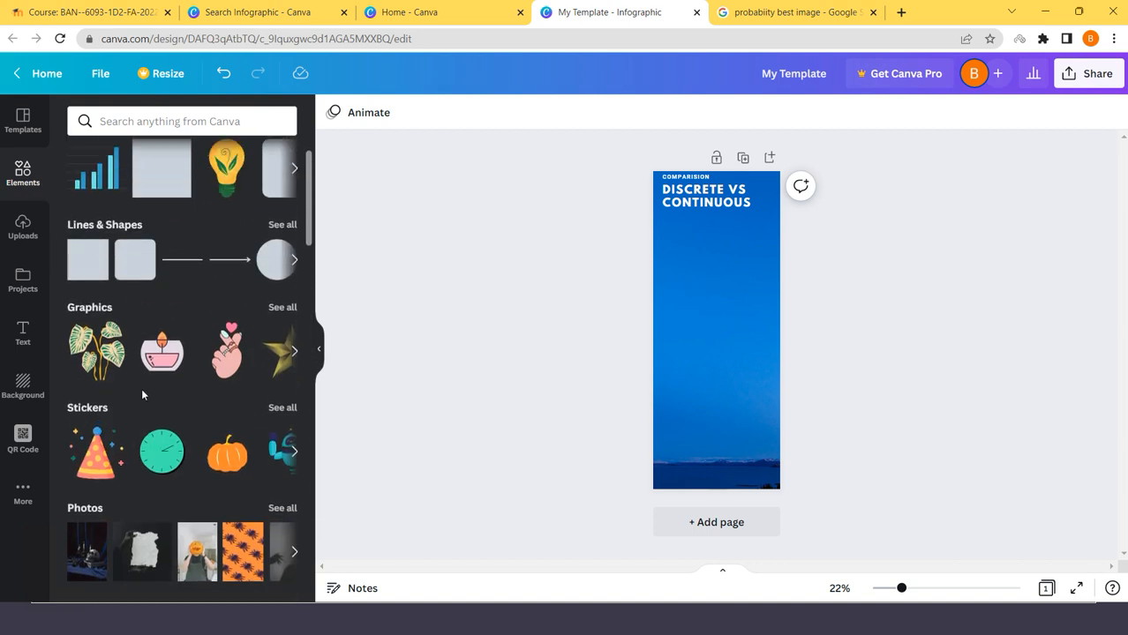
pyautogui.click(295, 260)
pyautogui.click(296, 262)
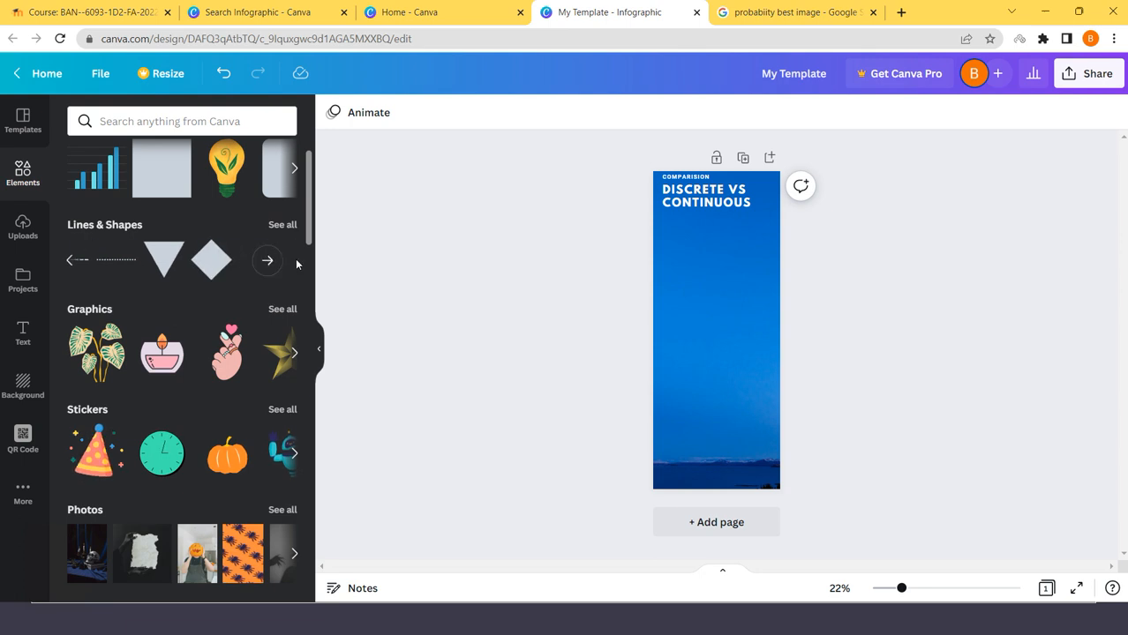
pyautogui.click(268, 262)
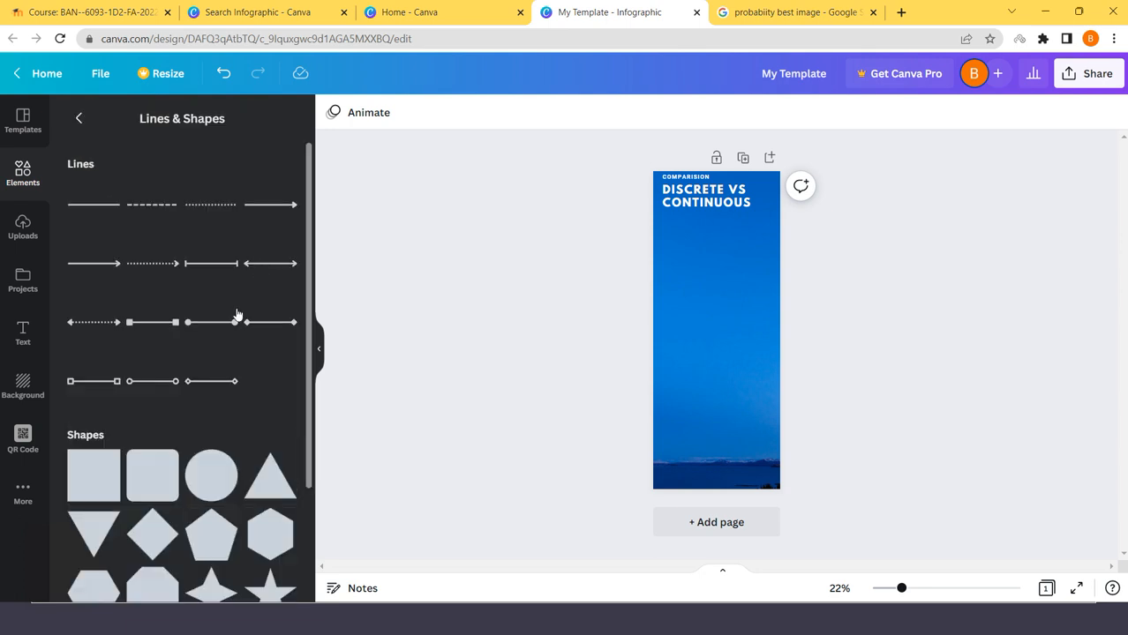
pyautogui.scroll(-5, 234, 344)
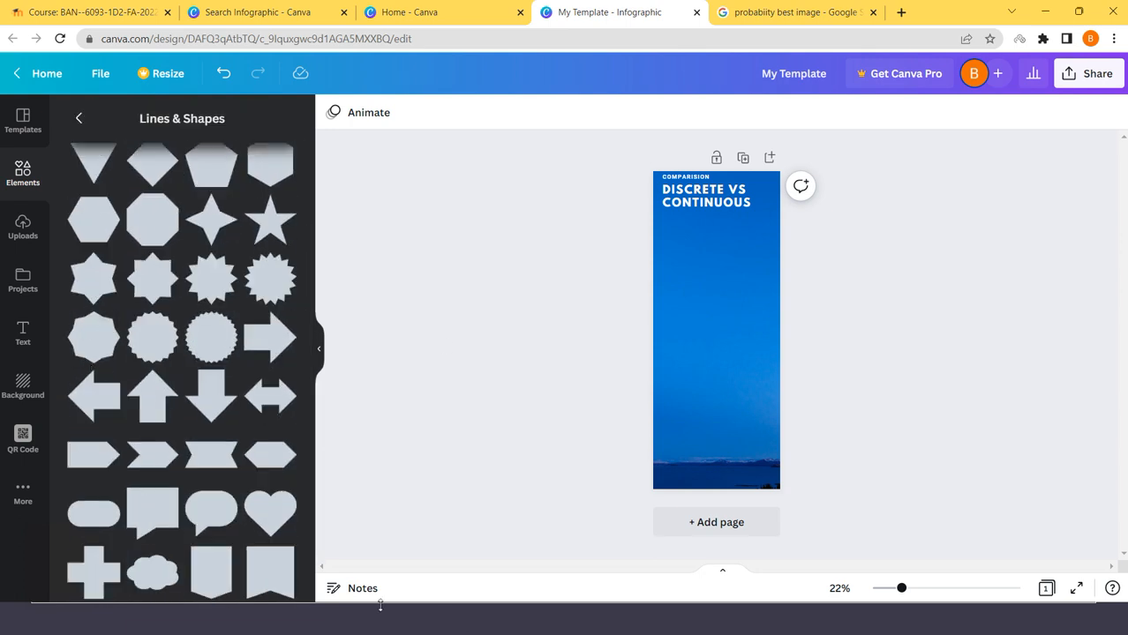
pyautogui.scroll(-2, 262, 530)
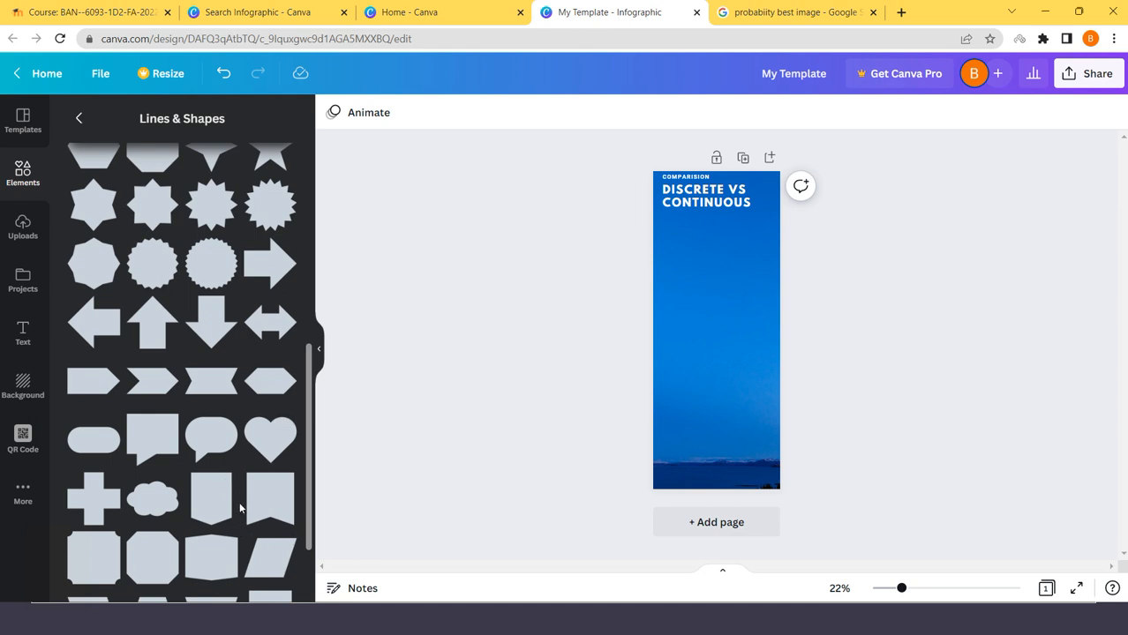
pyautogui.scroll(-2, 239, 507)
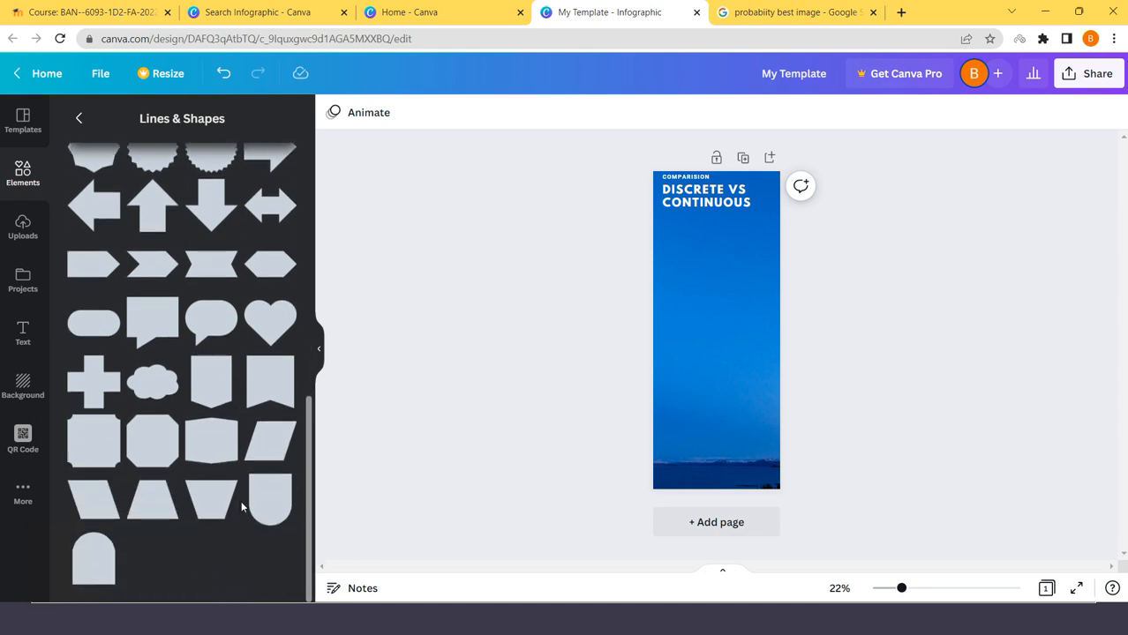
pyautogui.moveTo(106, 458); pyautogui.dragTo(776, 236)
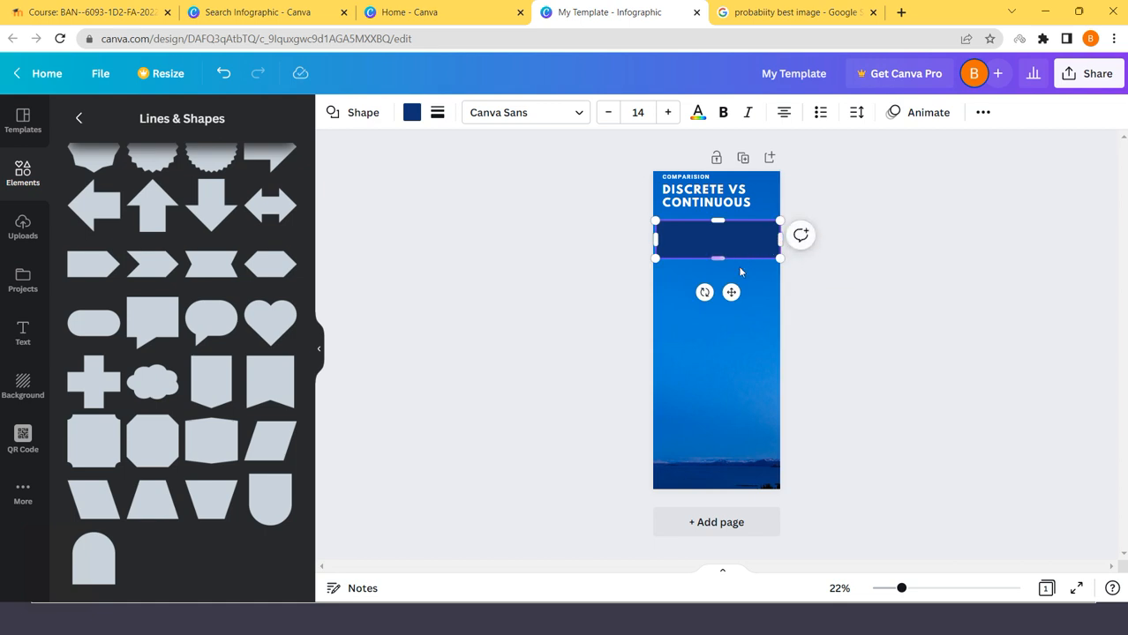
pyautogui.click(952, 264)
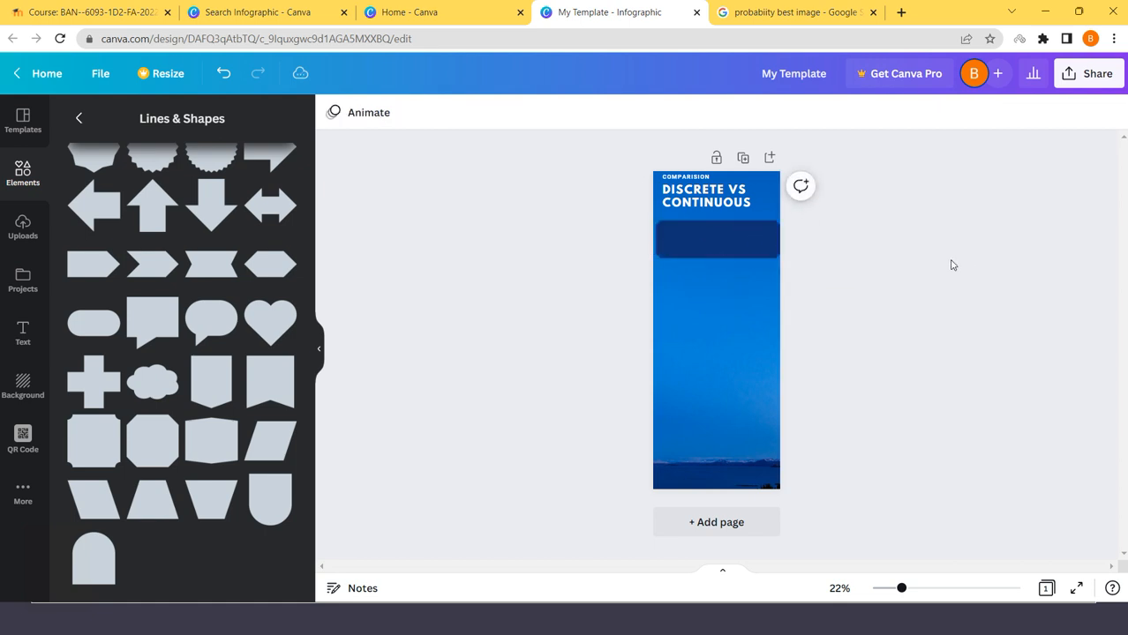
# Narrow the dark blue box slightly and nudge it right so both page margins match.
pyautogui.click(754, 248)
pyautogui.moveTo(780, 239); pyautogui.dragTo(775, 240)
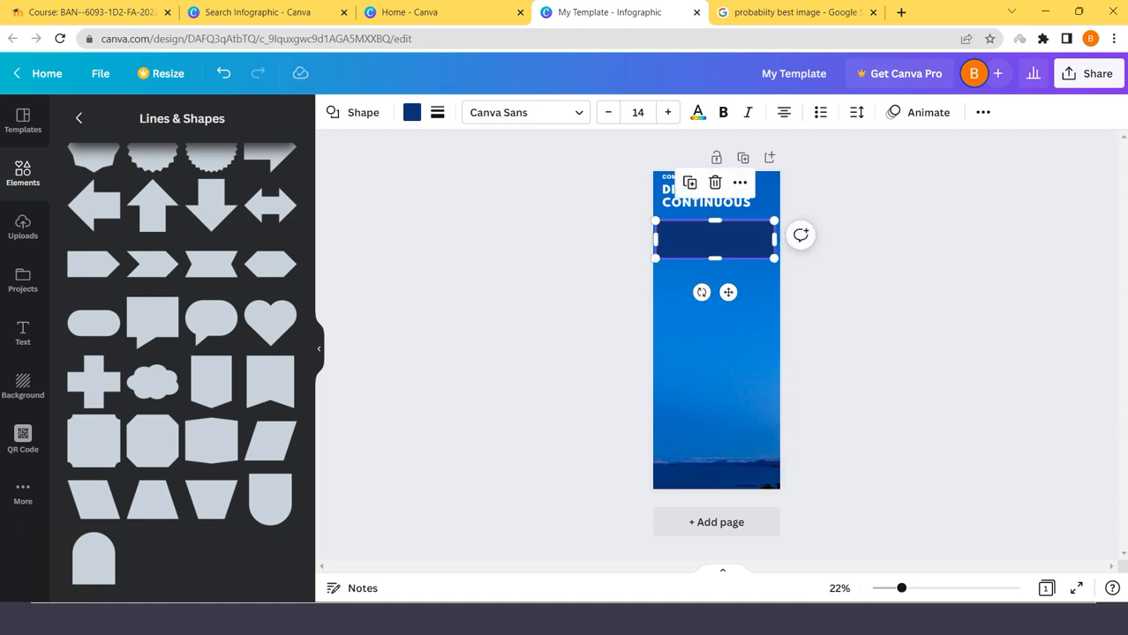
pyautogui.press('Right')
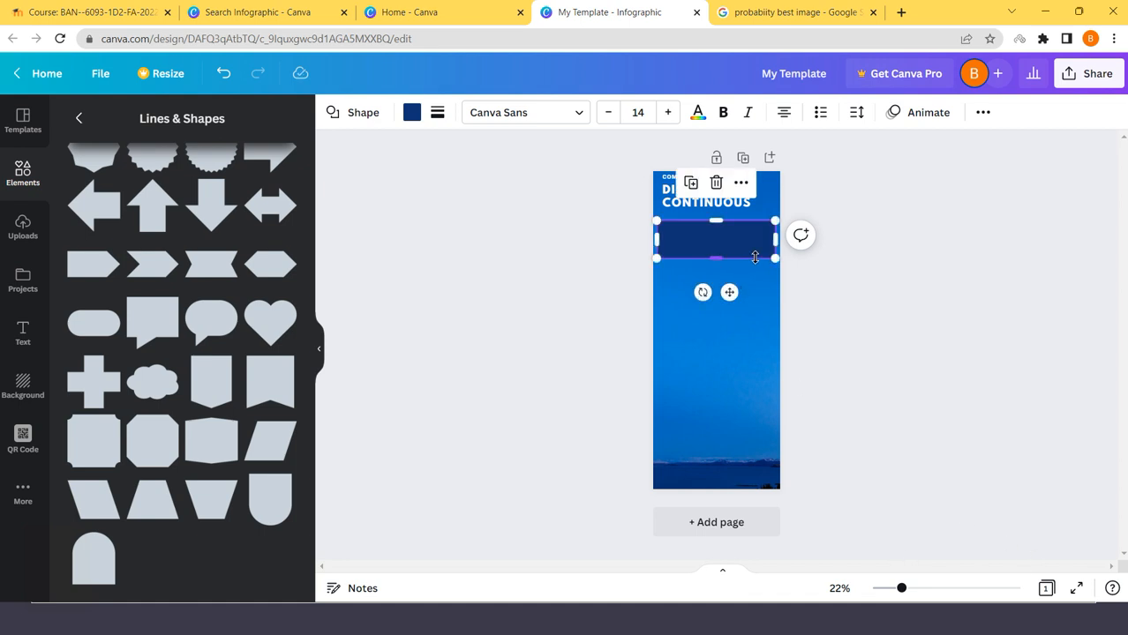
# Make three copies of the dark blue box and stack them down the lower half of the page.
pyautogui.hotkey('ctrl', 'd')
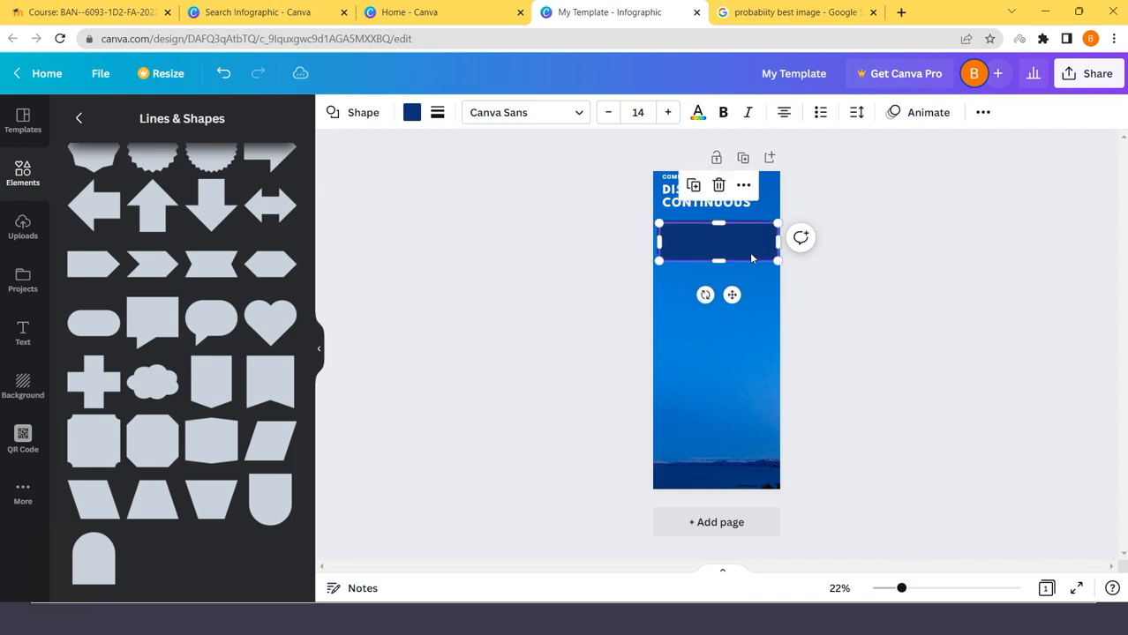
pyautogui.moveTo(740, 260); pyautogui.dragTo(729, 330)
pyautogui.hotkey('ctrl', 'z')
pyautogui.moveTo(731, 297); pyautogui.dragTo(730, 486)
pyautogui.hotkey('ctrl', 'v')
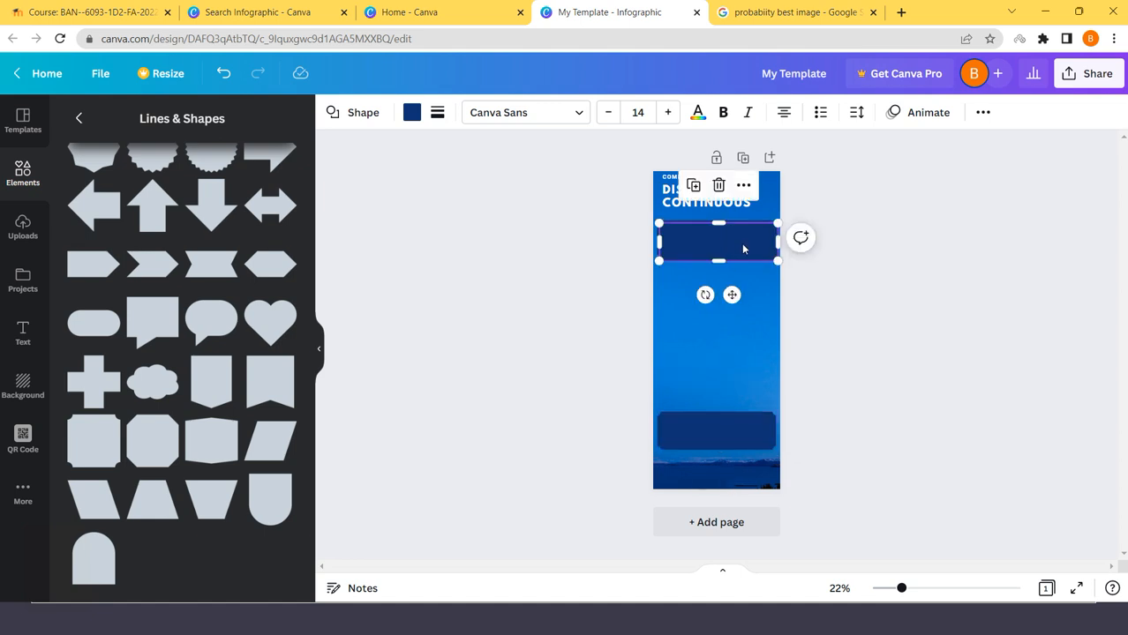
pyautogui.moveTo(731, 295); pyautogui.dragTo(738, 383)
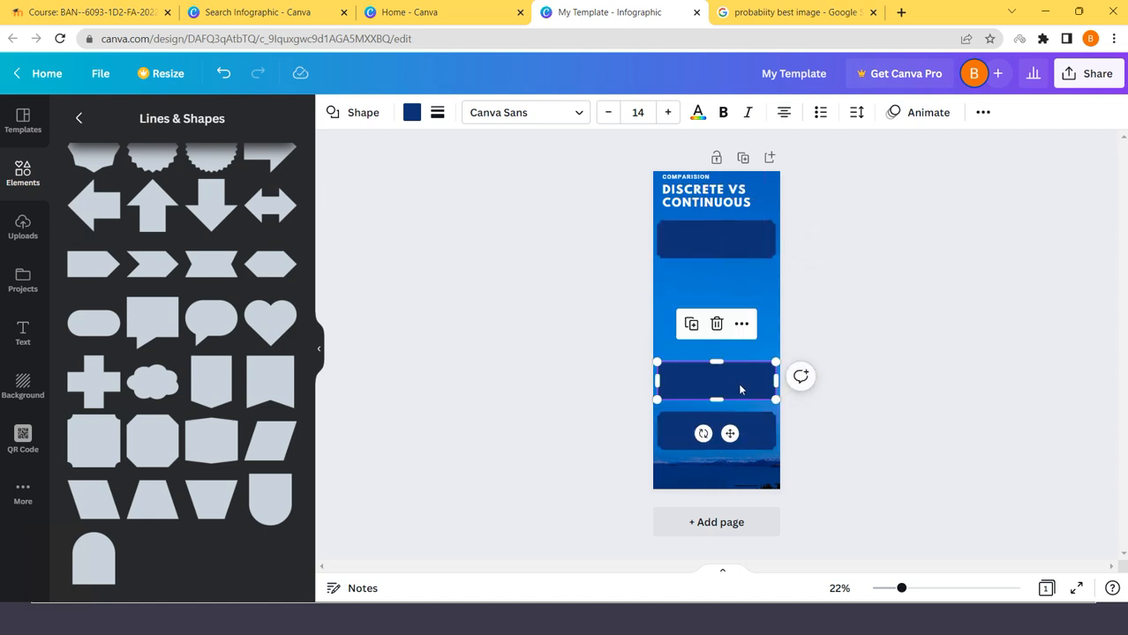
pyautogui.hotkey('ctrl', 'v')
pyautogui.moveTo(729, 251); pyautogui.dragTo(734, 324)
pyautogui.click(851, 324)
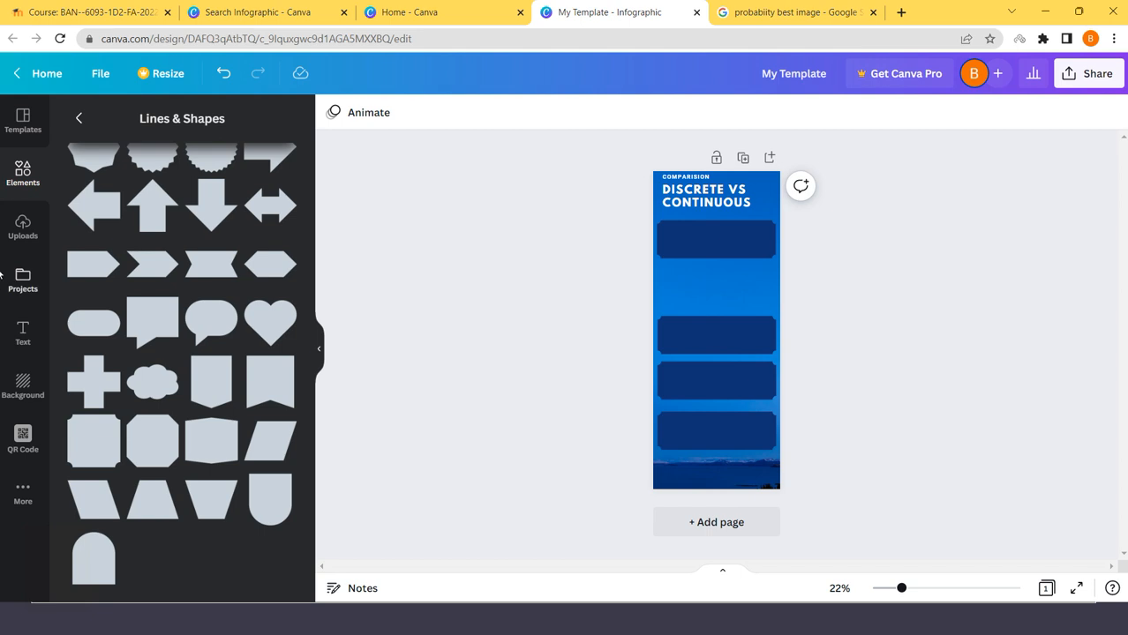
pyautogui.click(23, 173)
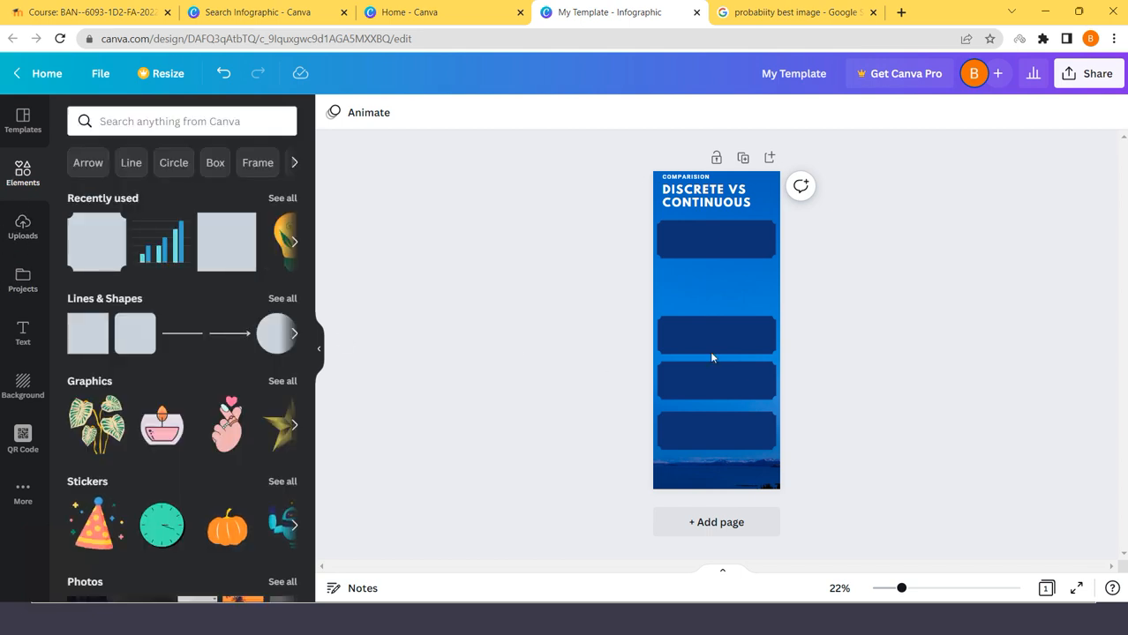
pyautogui.hotkey('alt', 'Tab')
pyautogui.hotkey('alt', 'shift', 'Tab')
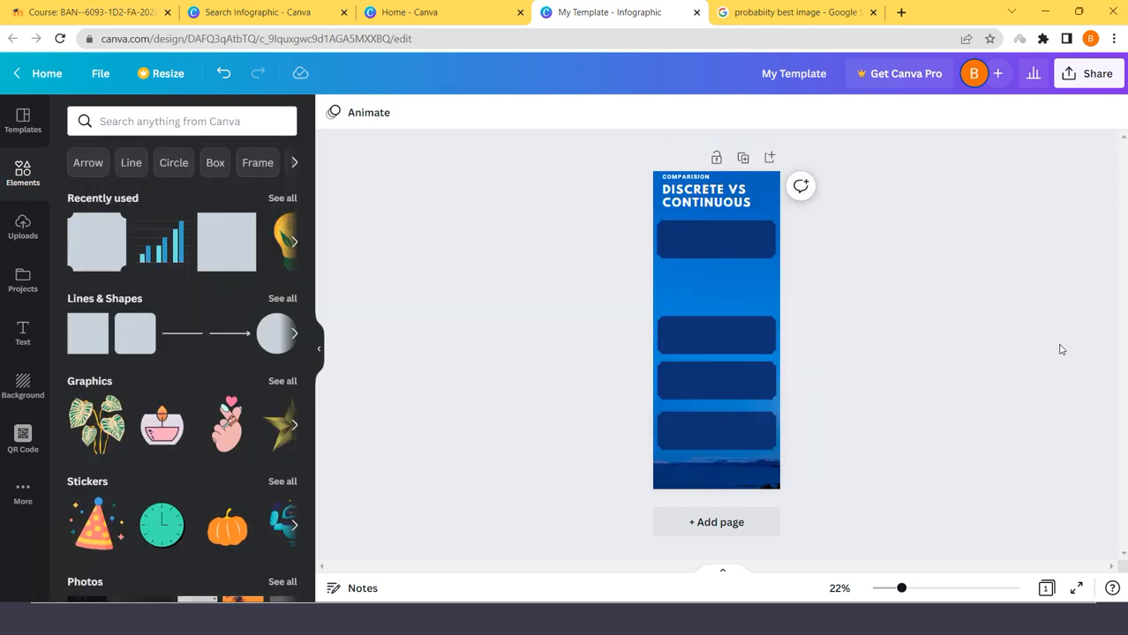
# Switch to the Google Images results and search for "discrete probability".
pyautogui.click(829, 14)
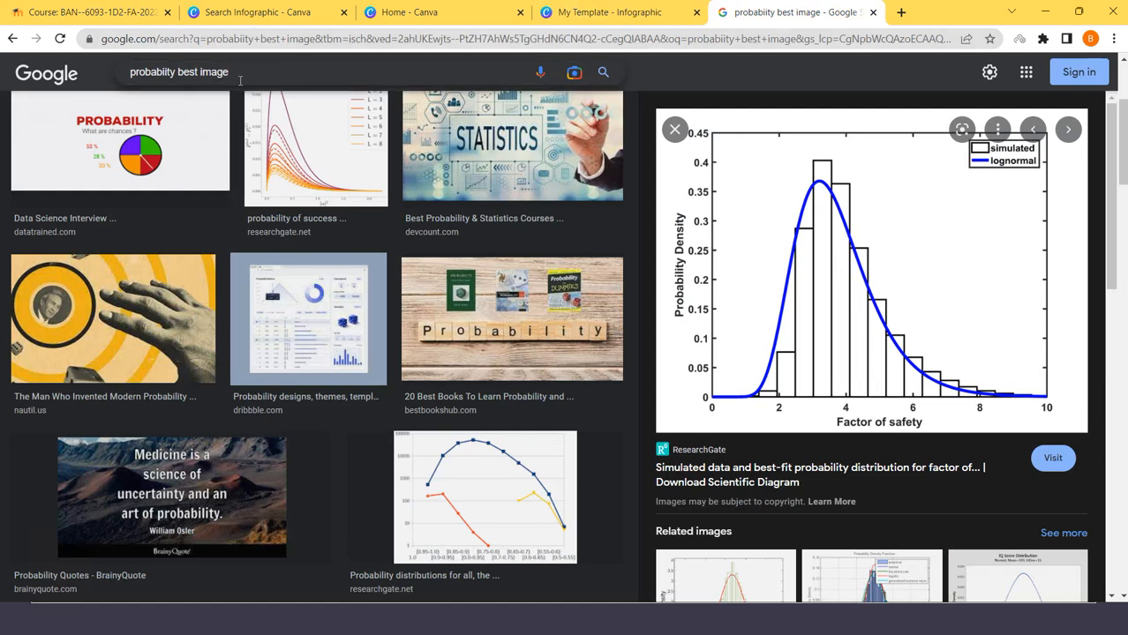
pyautogui.tripleClick(164, 75)
pyautogui.write('d')
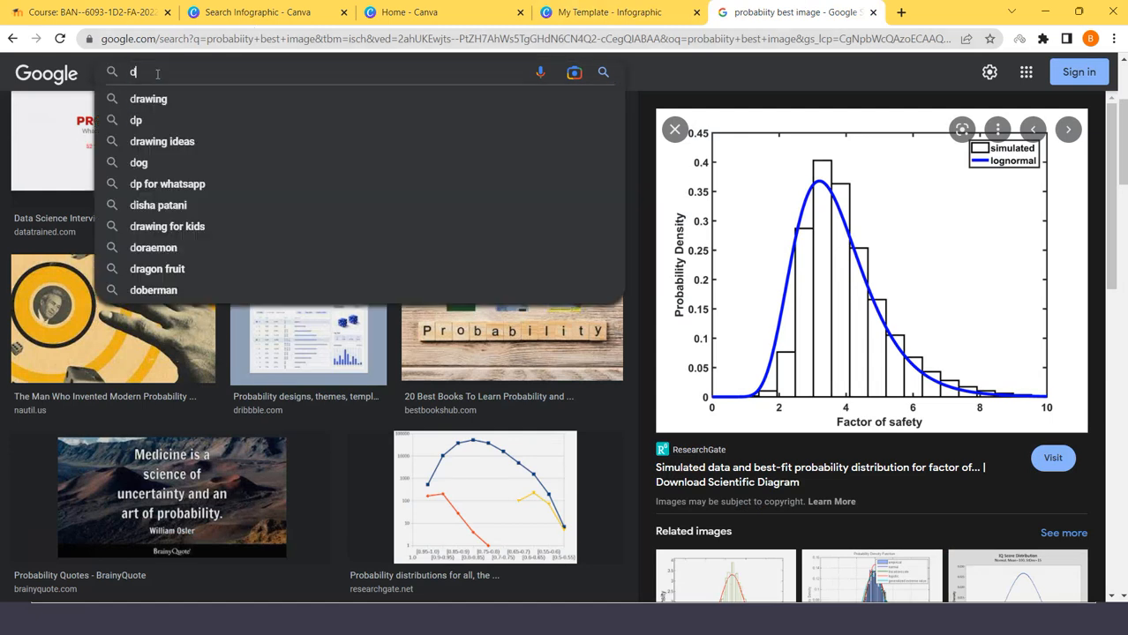
pyautogui.write('iscrete ')
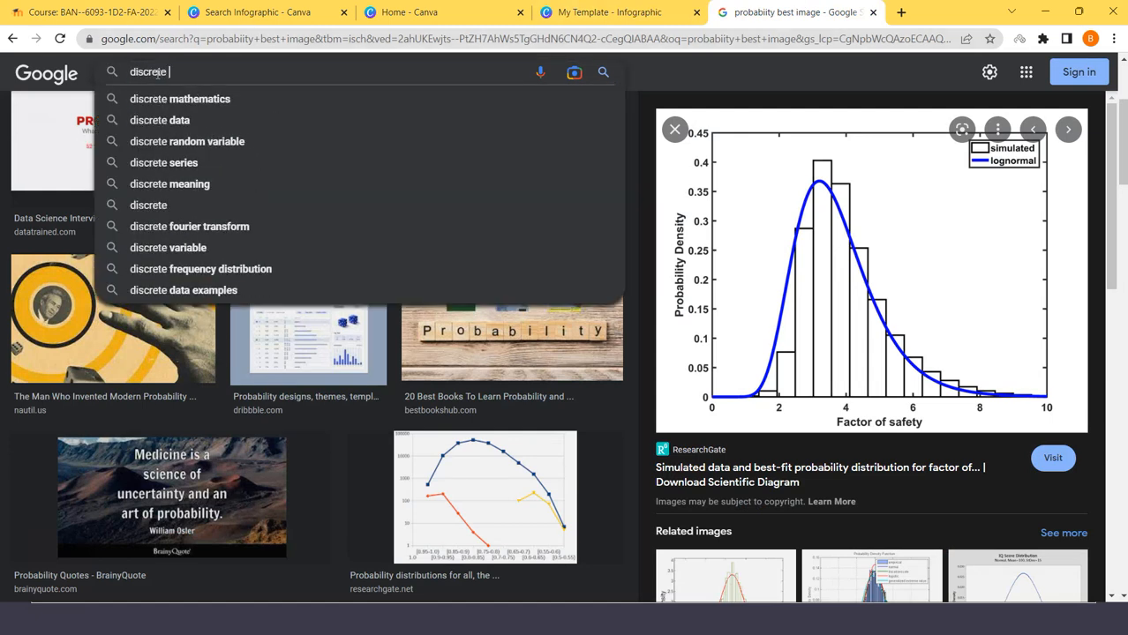
pyautogui.write('probability')
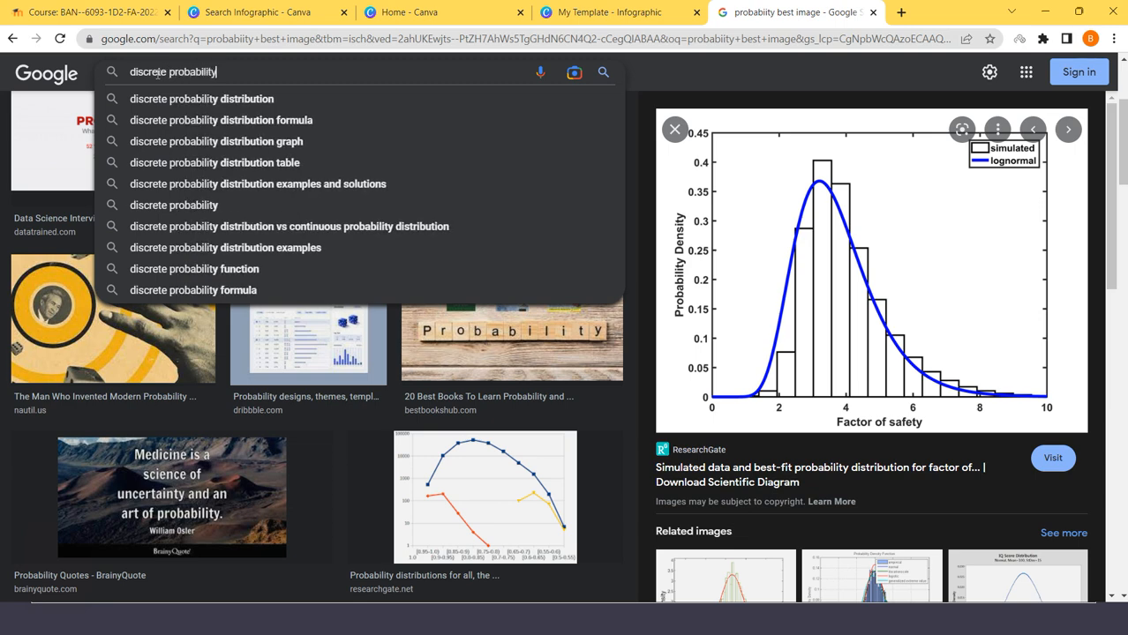
pyautogui.write(' image')
pyautogui.press('BackSpace')
pyautogui.press('BackSpace')
pyautogui.press('BackSpace')
pyautogui.press('BackSpace')
pyautogui.press('BackSpace')
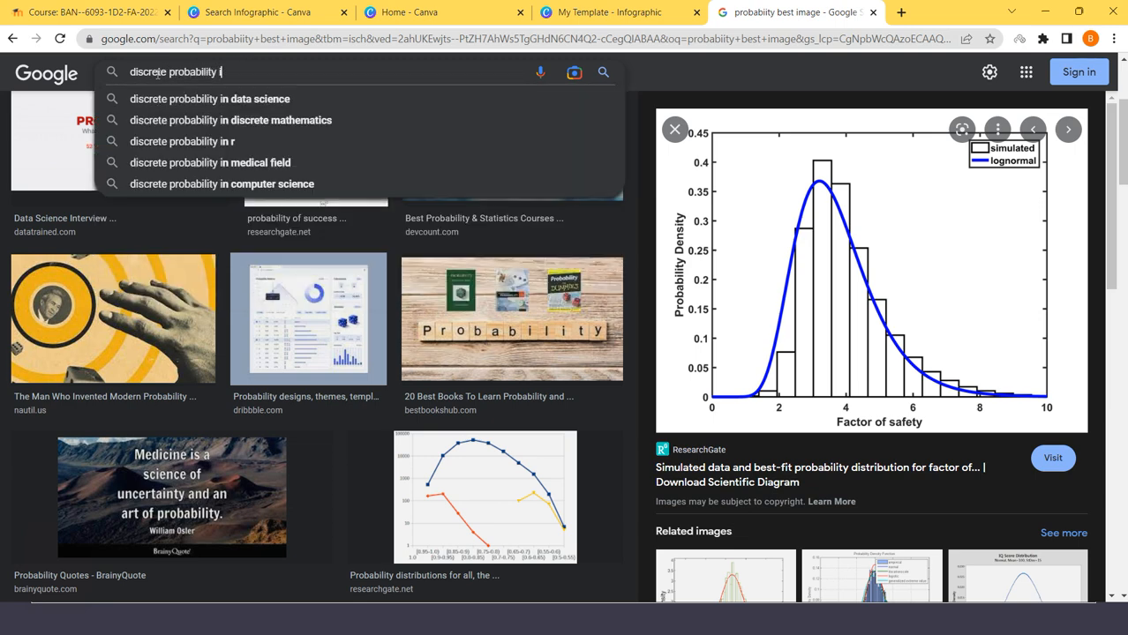
pyautogui.press('Return')
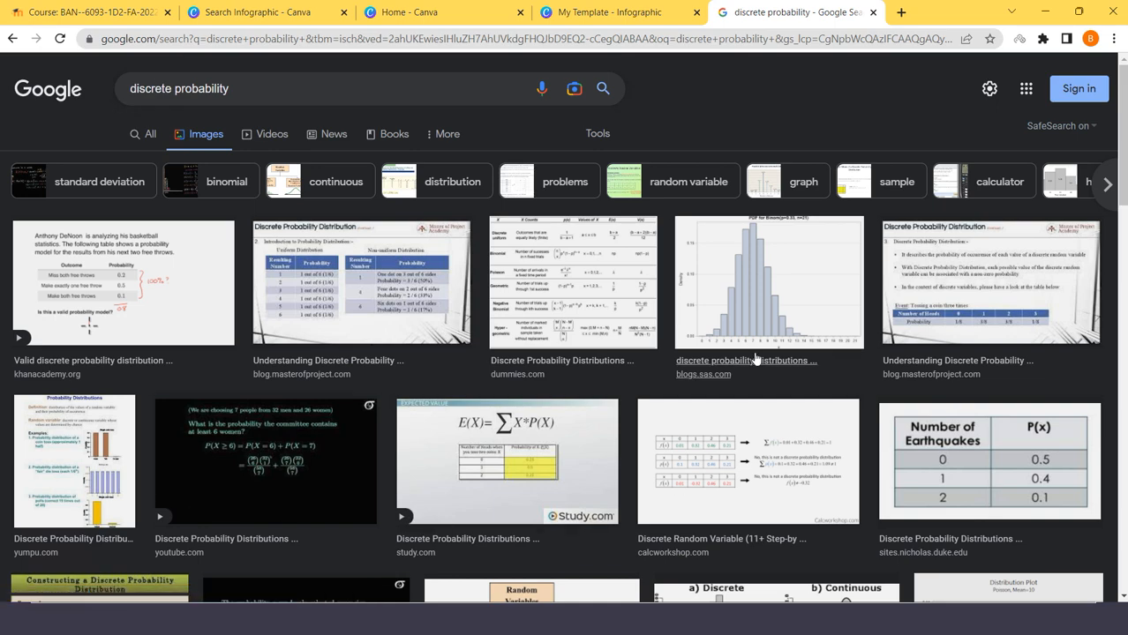
# Preview the ProgramsBuzz image comparing discrete and continuous distributions and look through its related images.
pyautogui.scroll(-4, 762, 322)
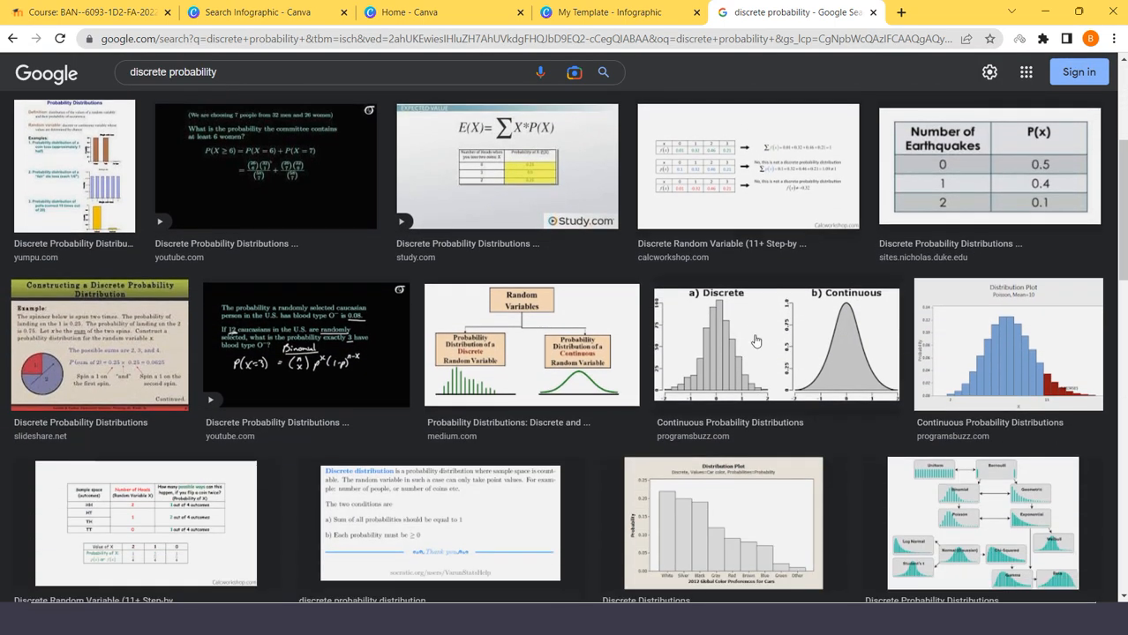
pyautogui.click(752, 338)
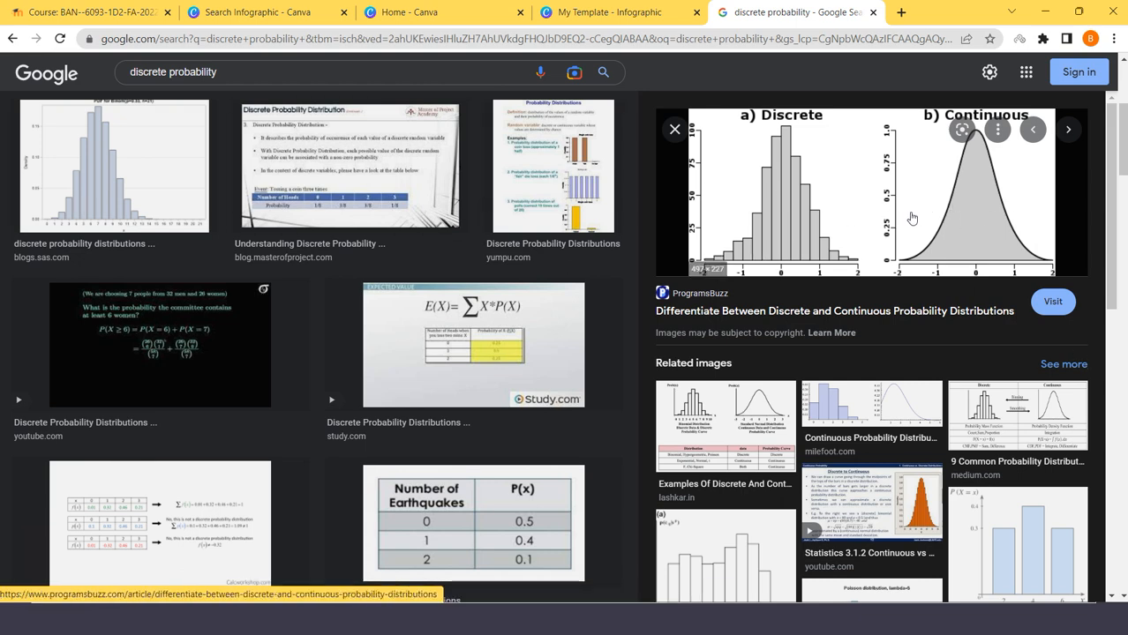
pyautogui.scroll(-4, 887, 247)
pyautogui.scroll(-2, 887, 254)
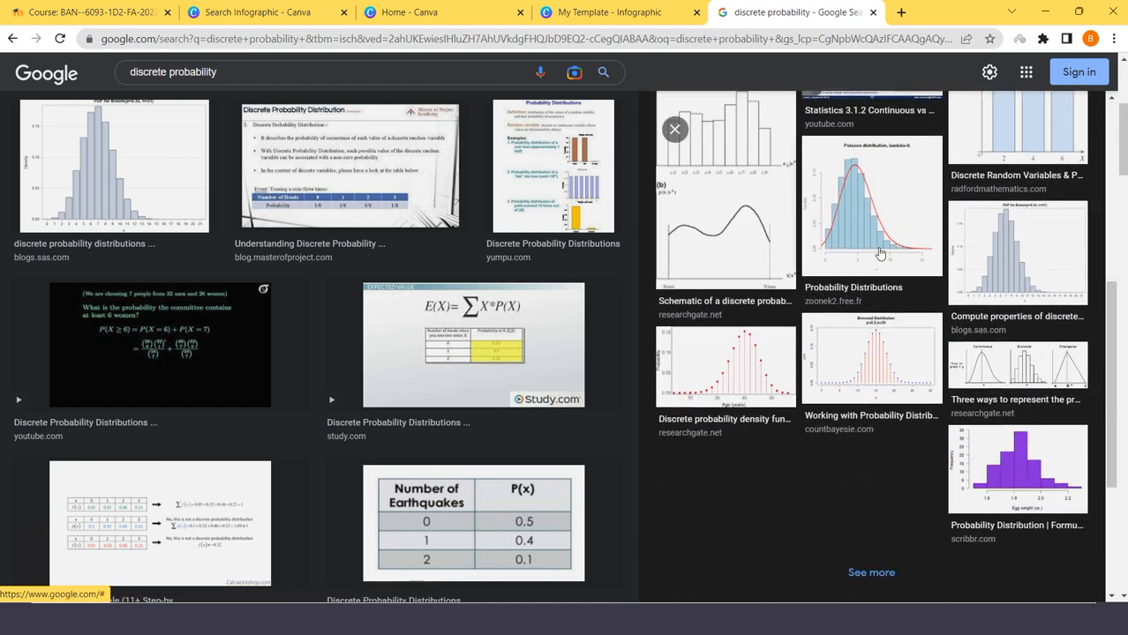
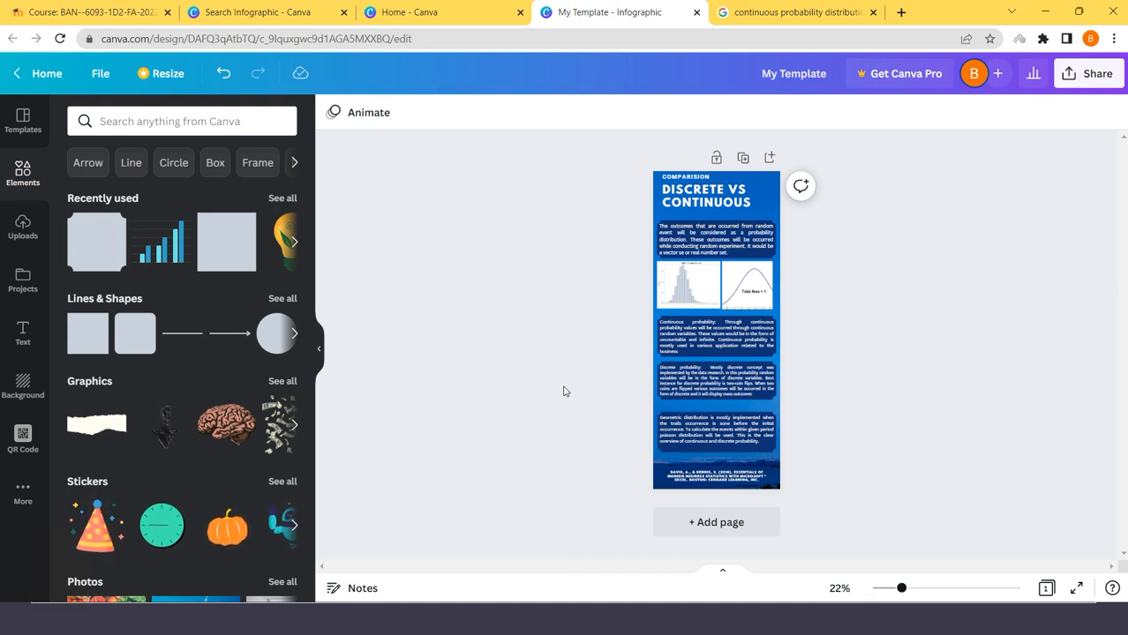
# Save the infographic and download it as a JPG at size 1 and quality 80.
pyautogui.click(103, 76)
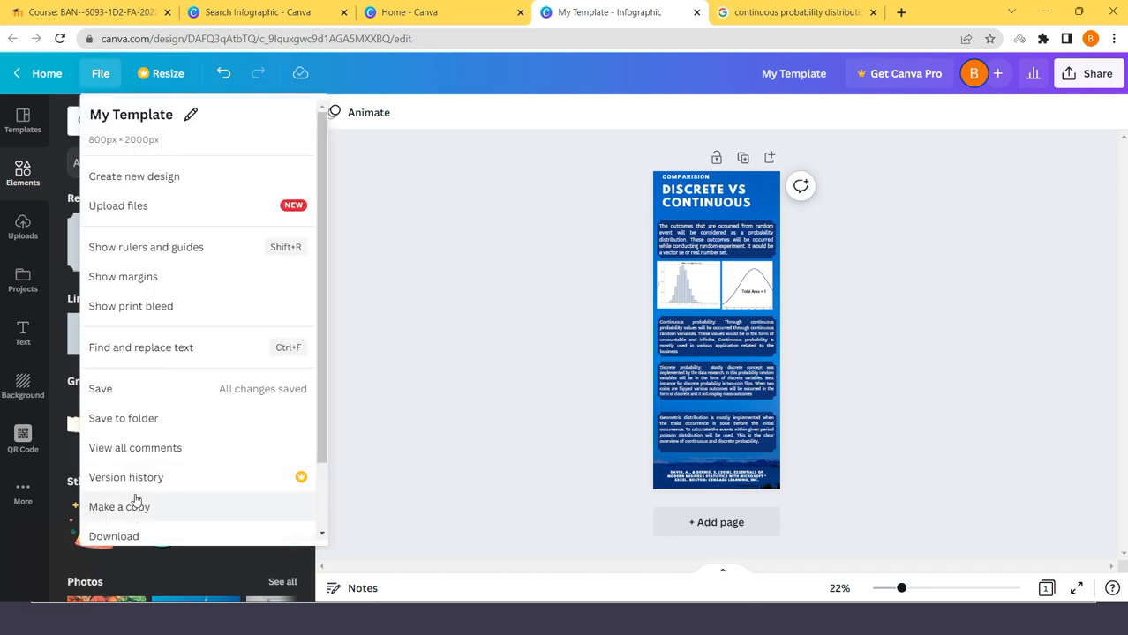
pyautogui.click(113, 392)
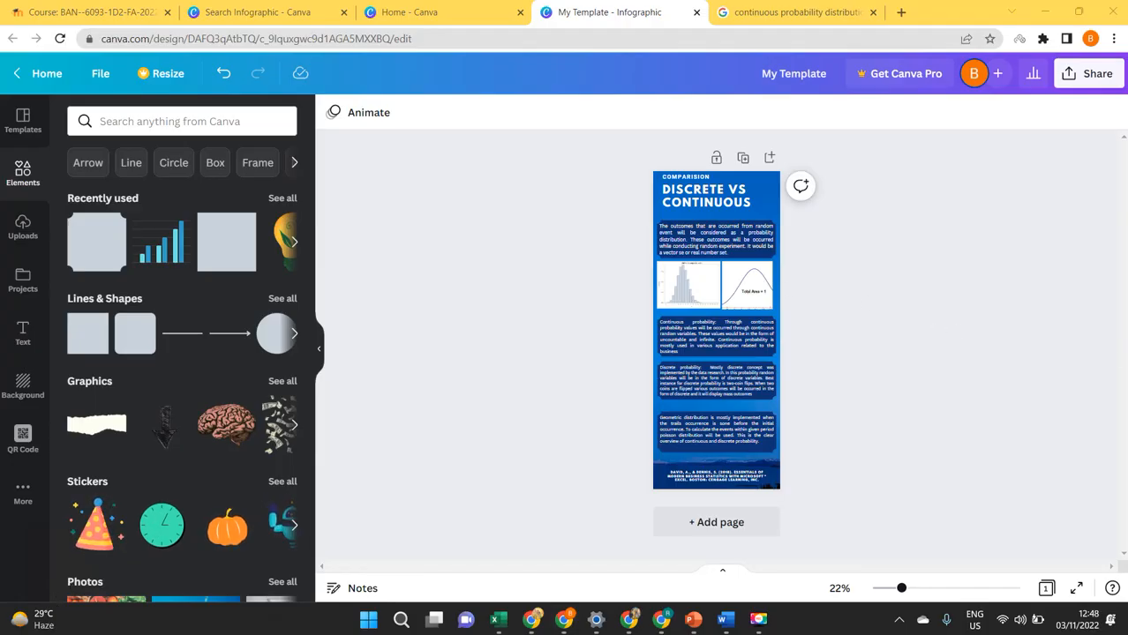
pyautogui.click(1095, 77)
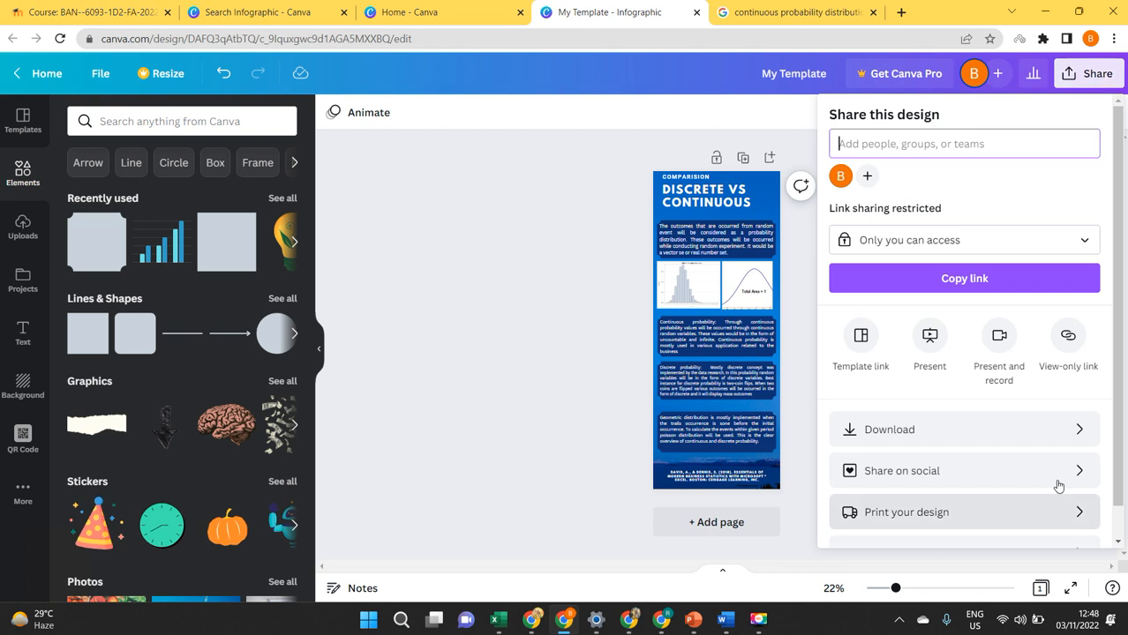
pyautogui.click(1078, 431)
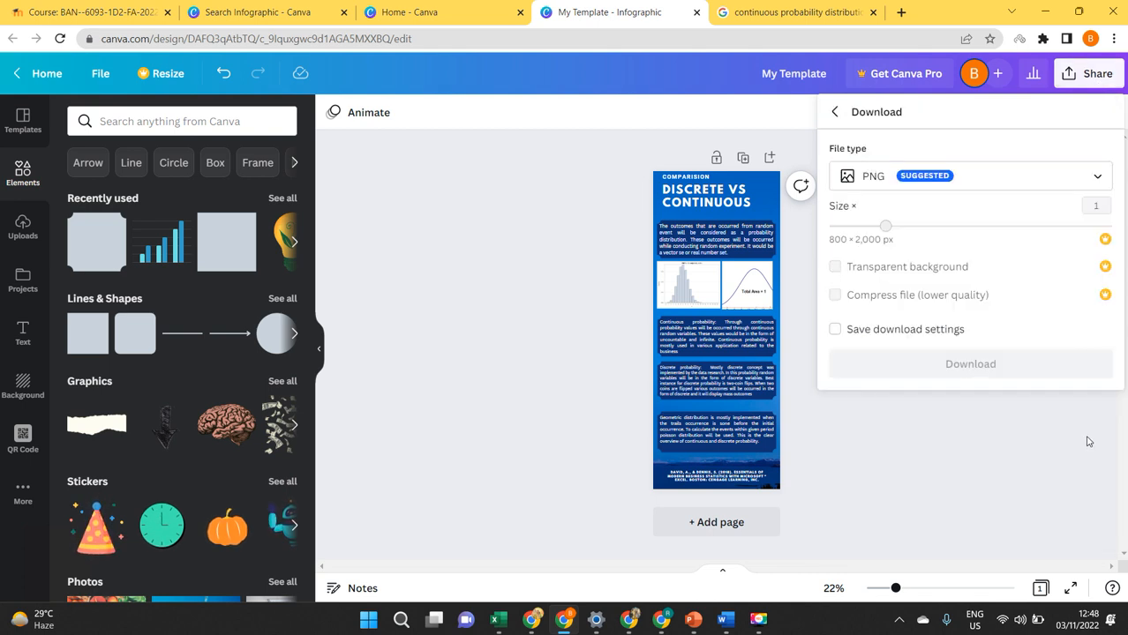
pyautogui.click(883, 181)
pyautogui.click(889, 223)
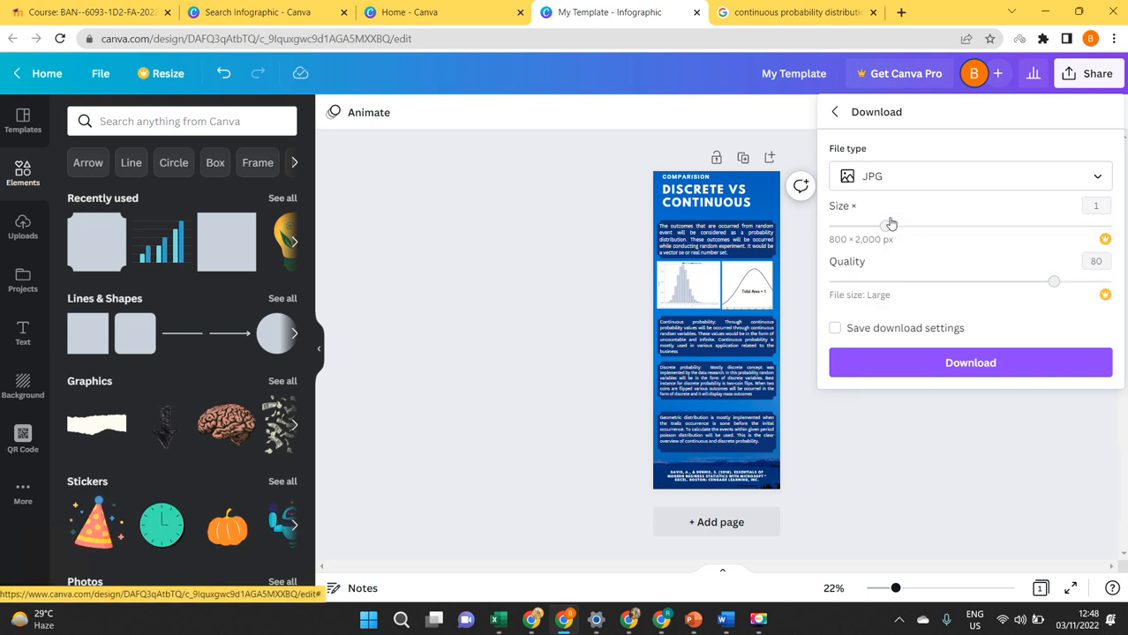
pyautogui.click(1028, 369)
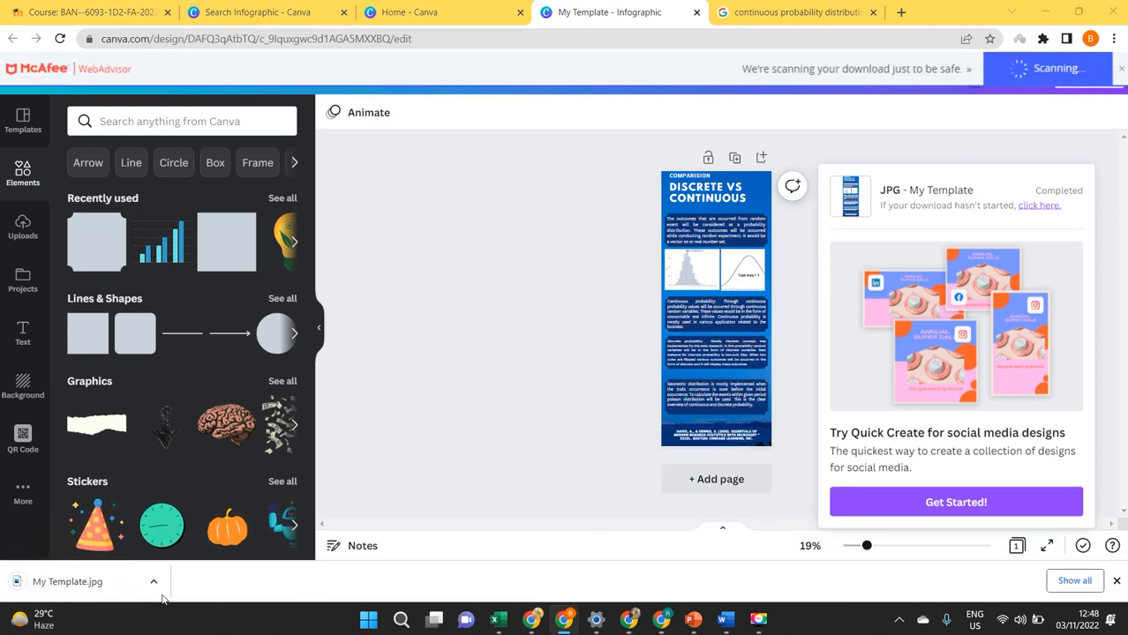
# Locate the downloaded My Template JPG in its folder and paste it into the Word report on a new line under the Probability heading.
pyautogui.click(153, 581)
pyautogui.click(200, 533)
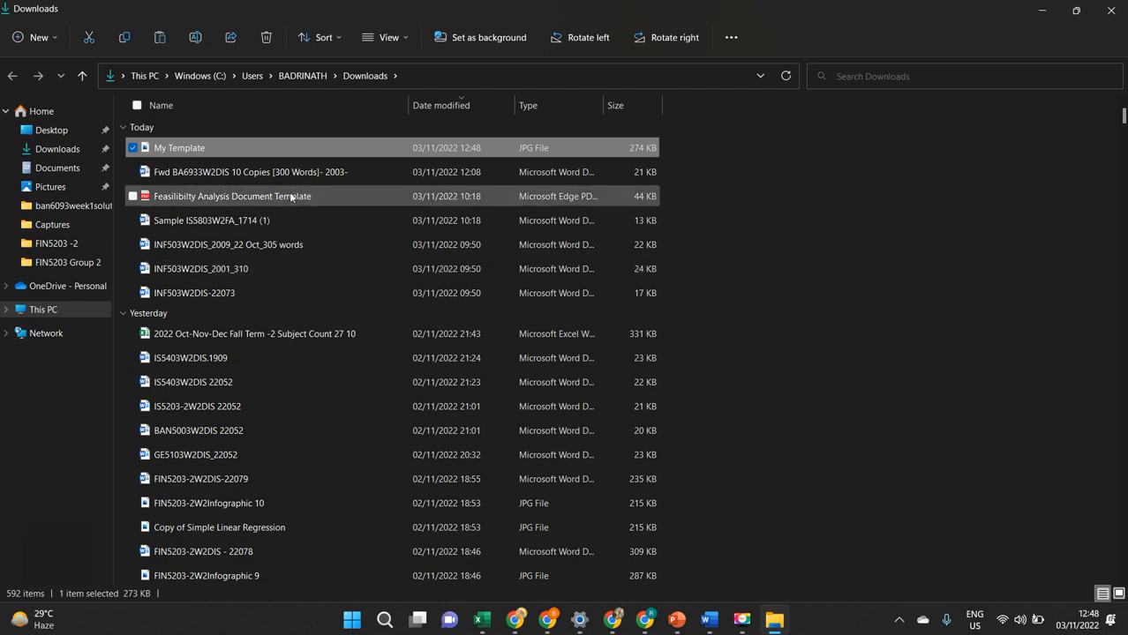
pyautogui.hotkey('alt', 'Tab')
pyautogui.hotkey('alt', 'Tab')
pyautogui.hotkey('alt', 'Tab')
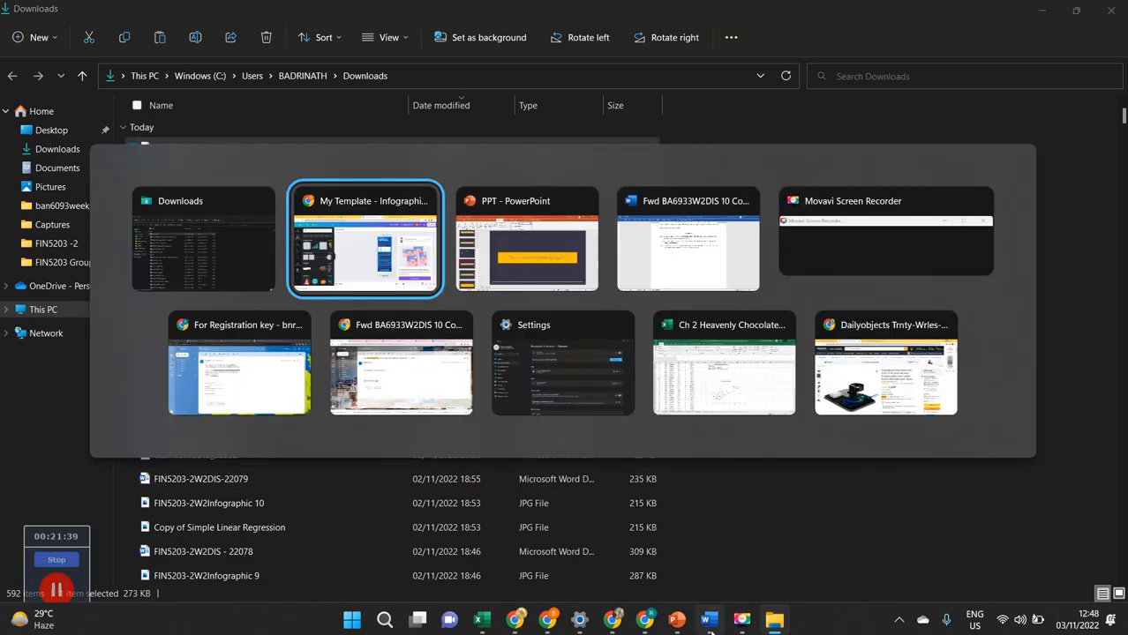
pyautogui.scroll(15, 517, 373)
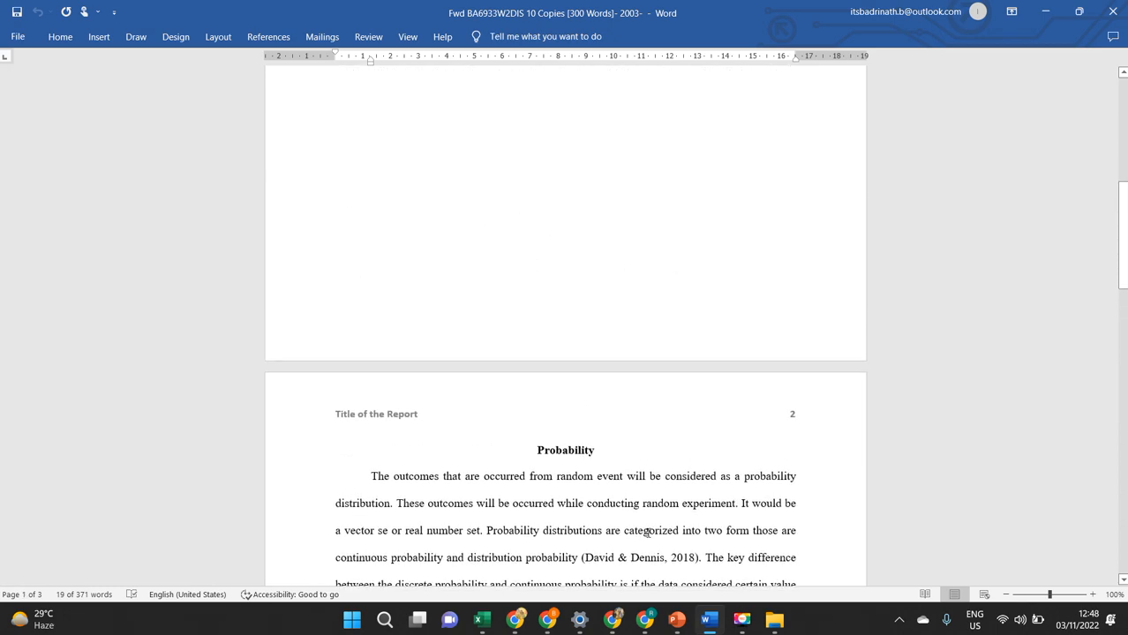
pyautogui.click(630, 451)
pyautogui.press('Return')
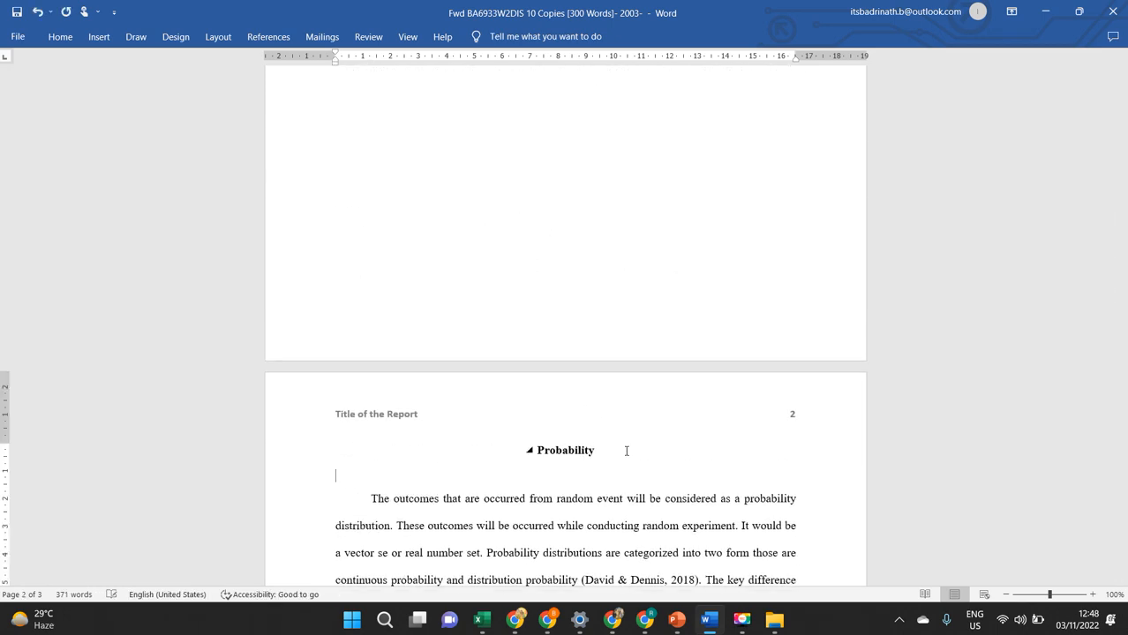
pyautogui.scroll(-15, 624, 450)
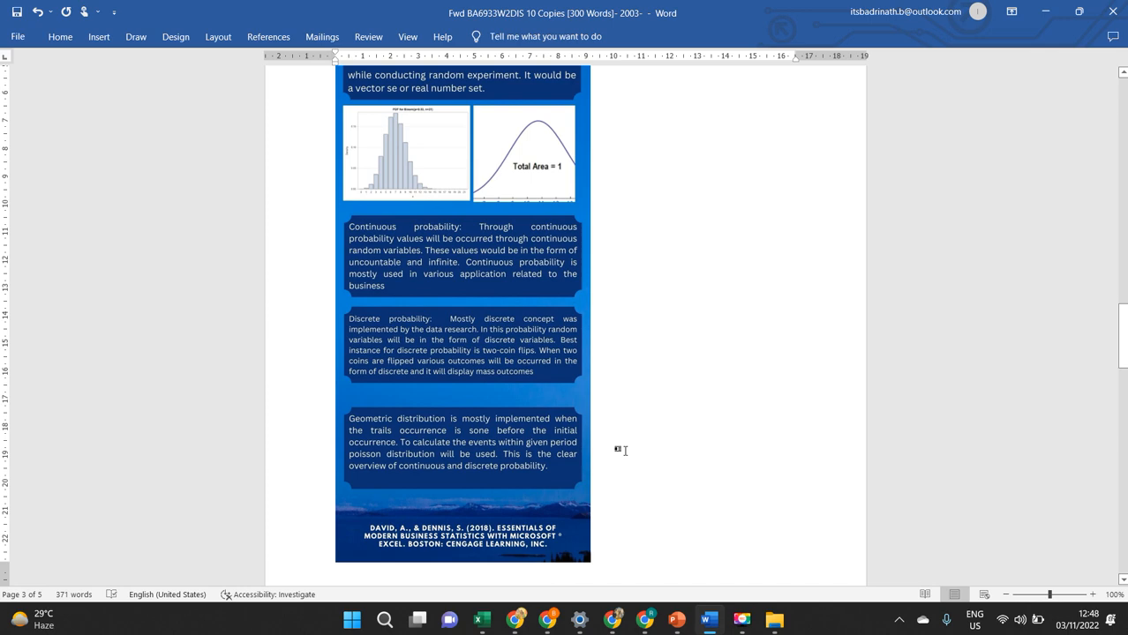
# Center the infographic picture and shrink it proportionally until it fits on page 2 beneath the Probability heading.
pyautogui.hotkey('ctrl', 'e')
pyautogui.scroll(5, 624, 452)
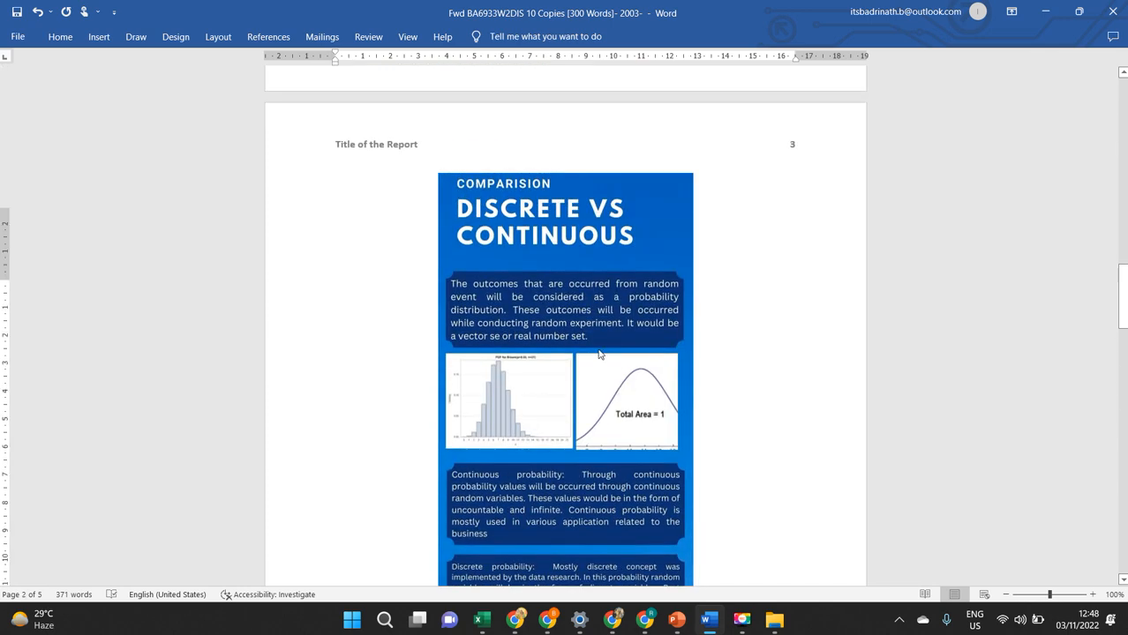
pyautogui.scroll(20, 591, 345)
pyautogui.scroll(-15, 586, 348)
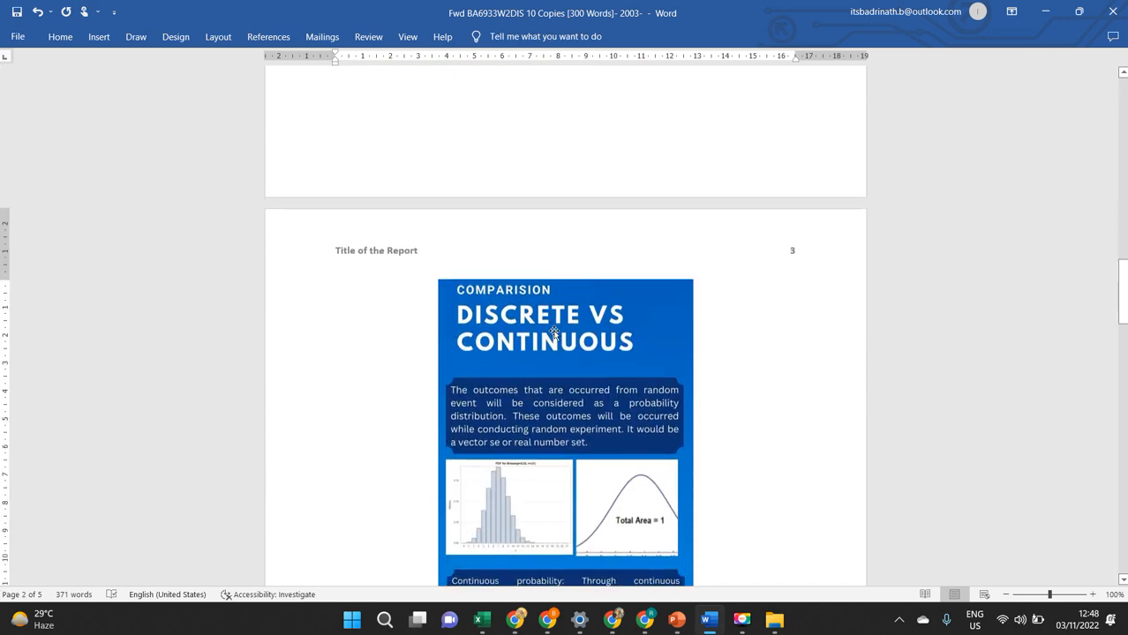
pyautogui.click(549, 332)
pyautogui.moveTo(438, 280); pyautogui.dragTo(474, 395)
pyautogui.scroll(4, 540, 333)
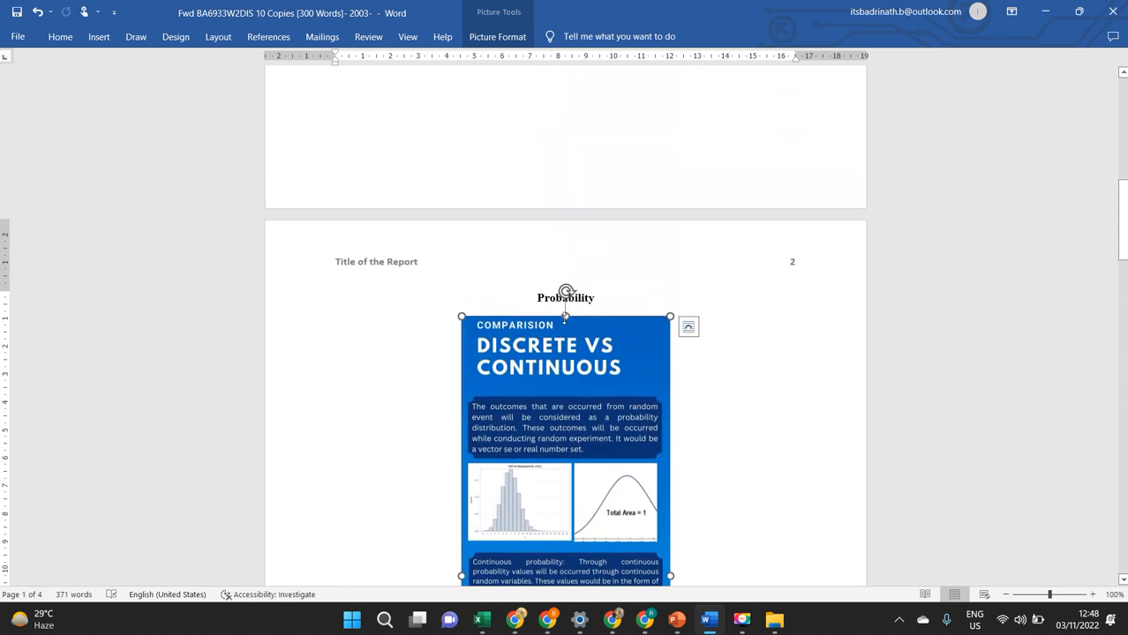
pyautogui.scroll(-4, 559, 433)
pyautogui.scroll(-3, 560, 431)
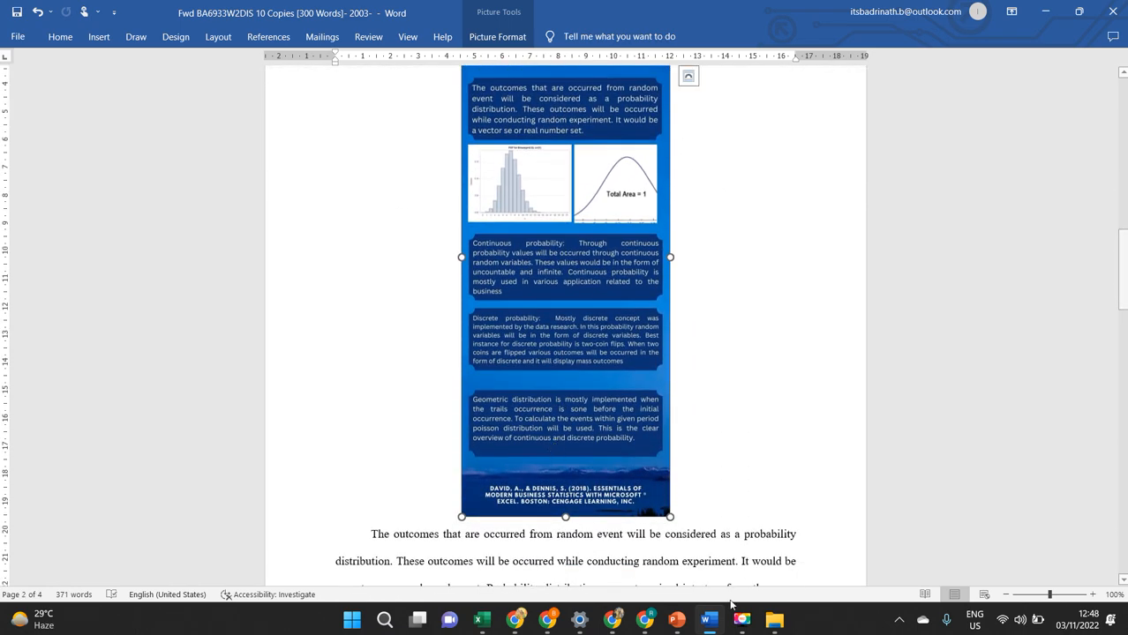
# Insert an empty line between the infographic picture and the body paragraph below it.
pyautogui.click(697, 555)
pyautogui.press('Return')
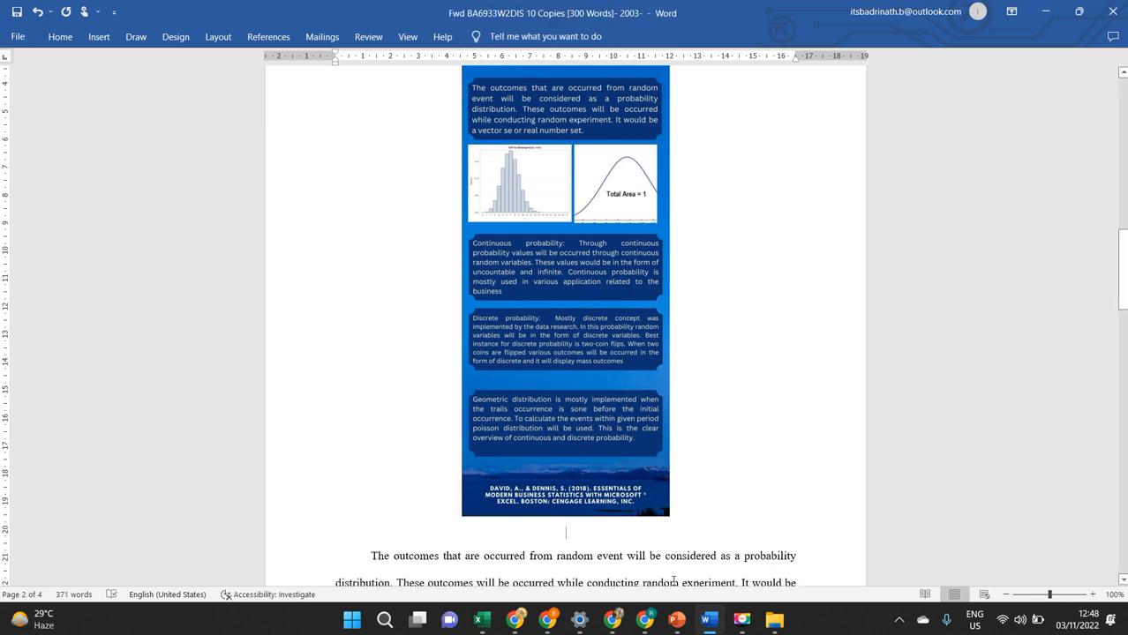
pyautogui.scroll(4, 783, 456)
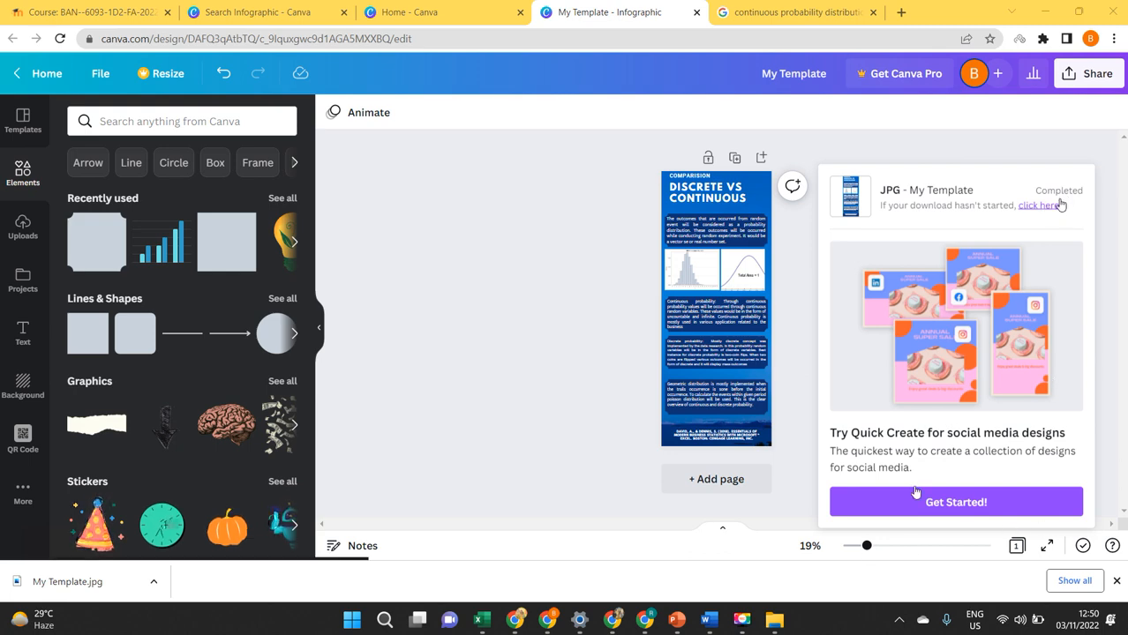
# Create a view-only link for the infographic in Canva and copy it.
pyautogui.click(1096, 80)
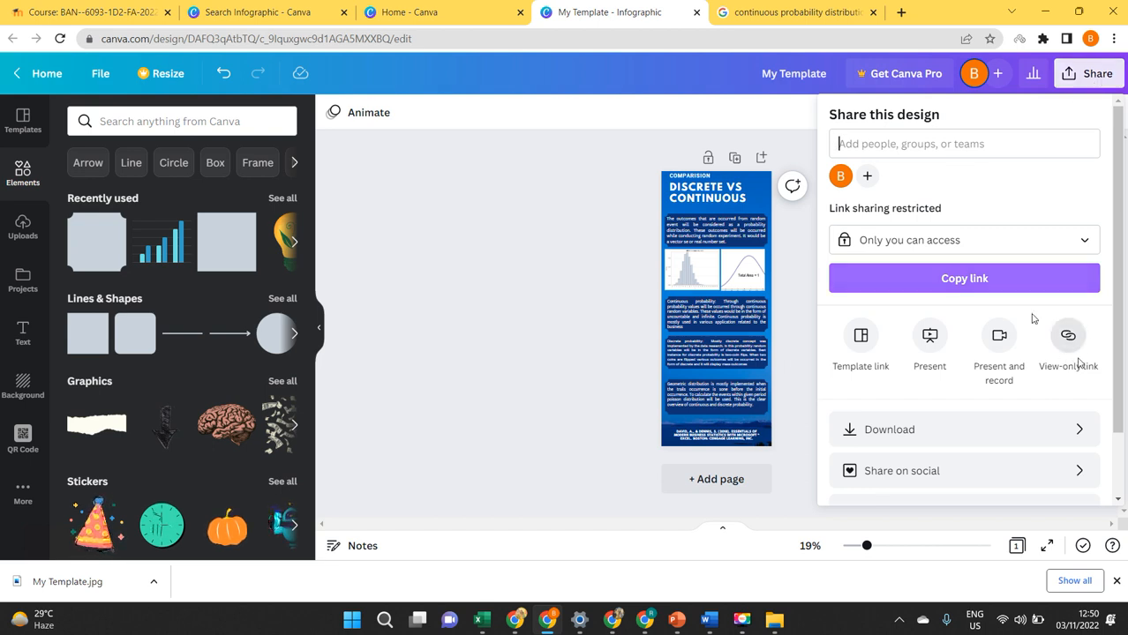
pyautogui.click(980, 281)
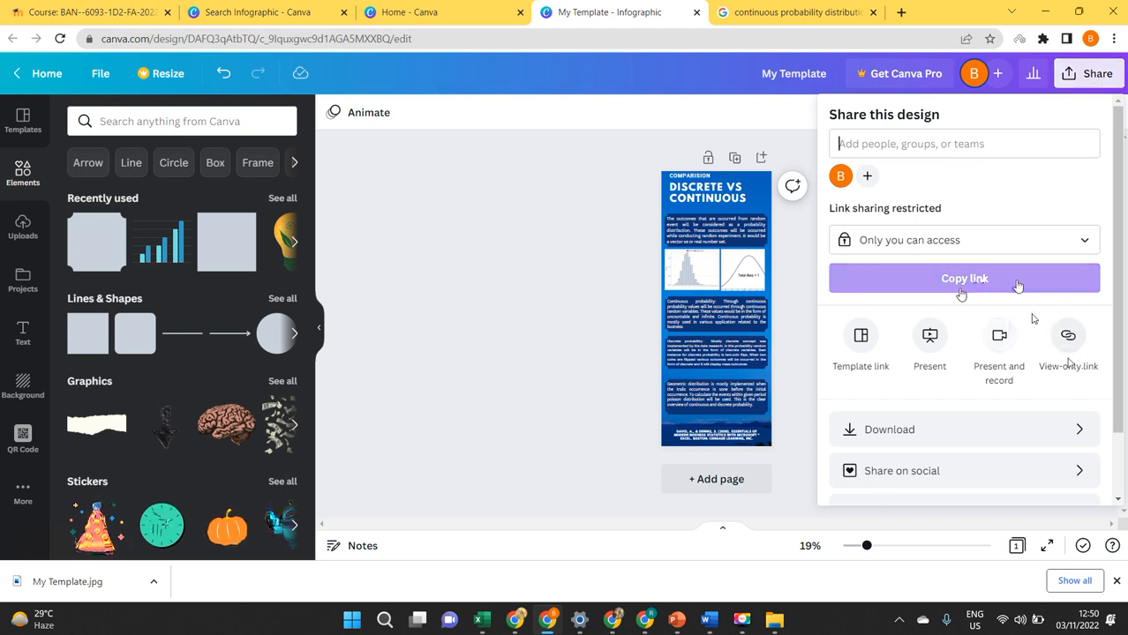
pyautogui.click(1068, 335)
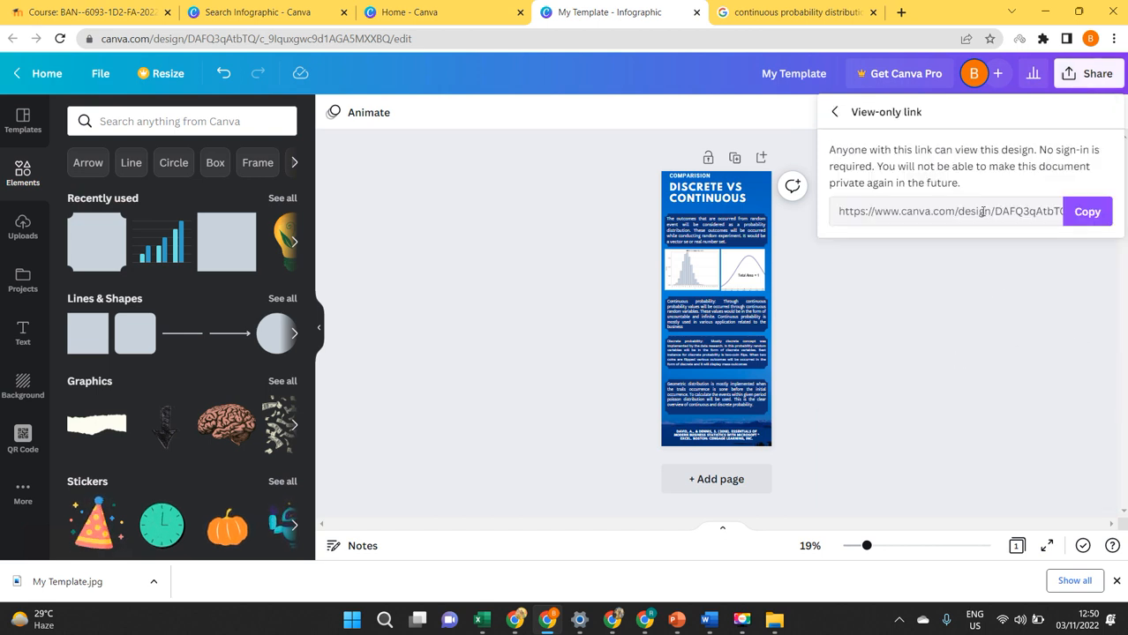
pyautogui.click(1087, 226)
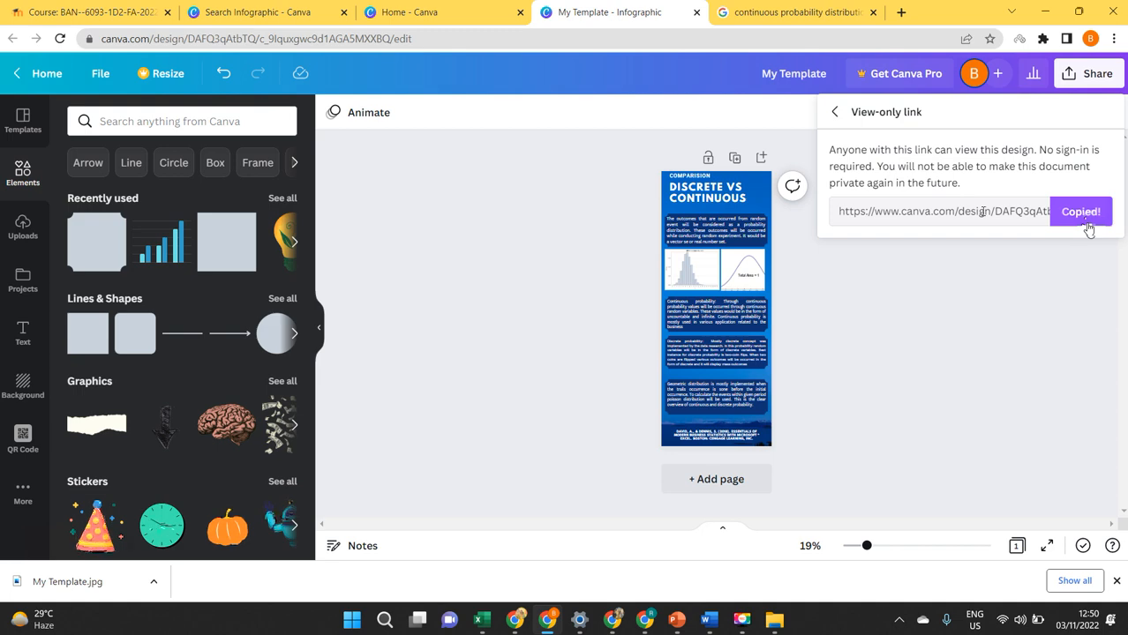
# Switch to the Word report, paste the view-only link on a new left-aligned line below the infographic, and select the link for copying.
pyautogui.hotkey('alt', 'Tab')
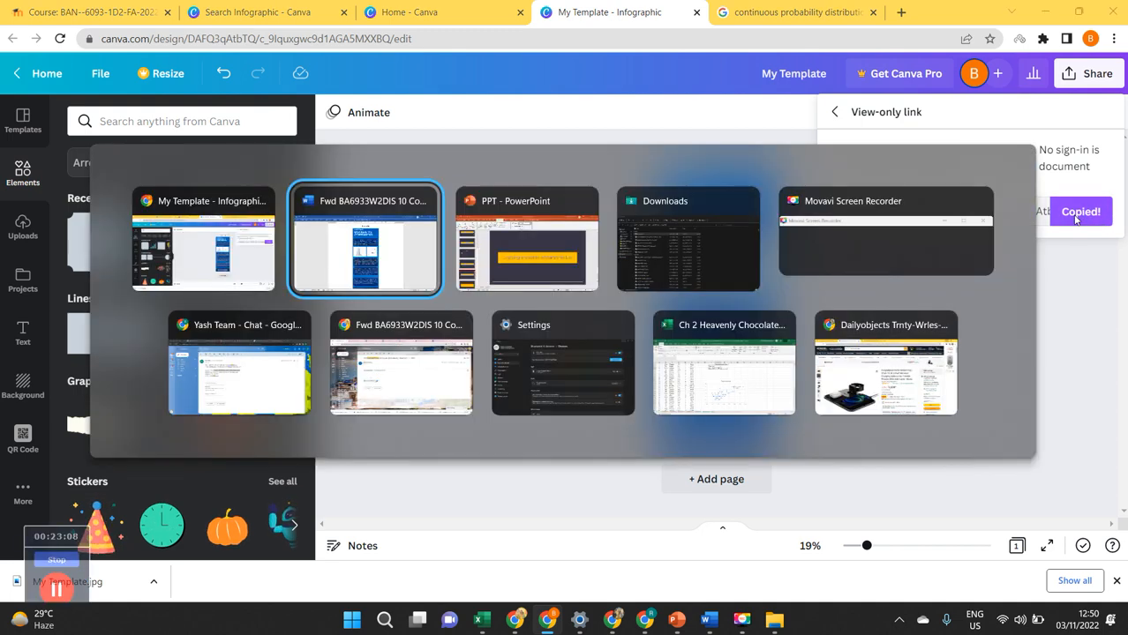
pyautogui.scroll(-5, 731, 452)
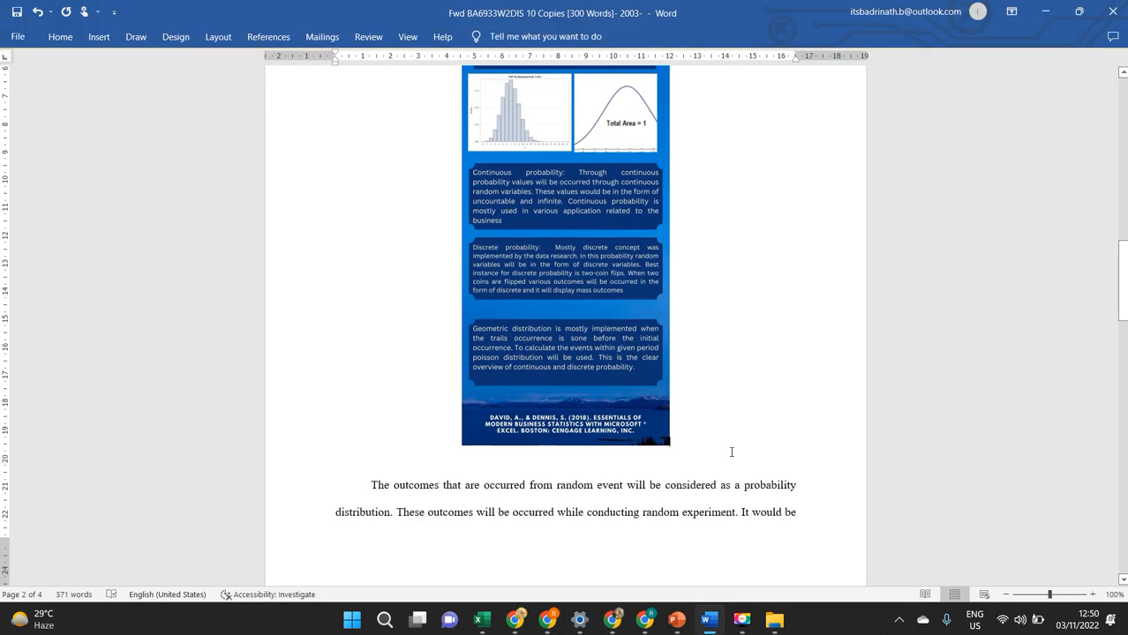
pyautogui.press('Return')
pyautogui.hotkey('ctrl', 'l')
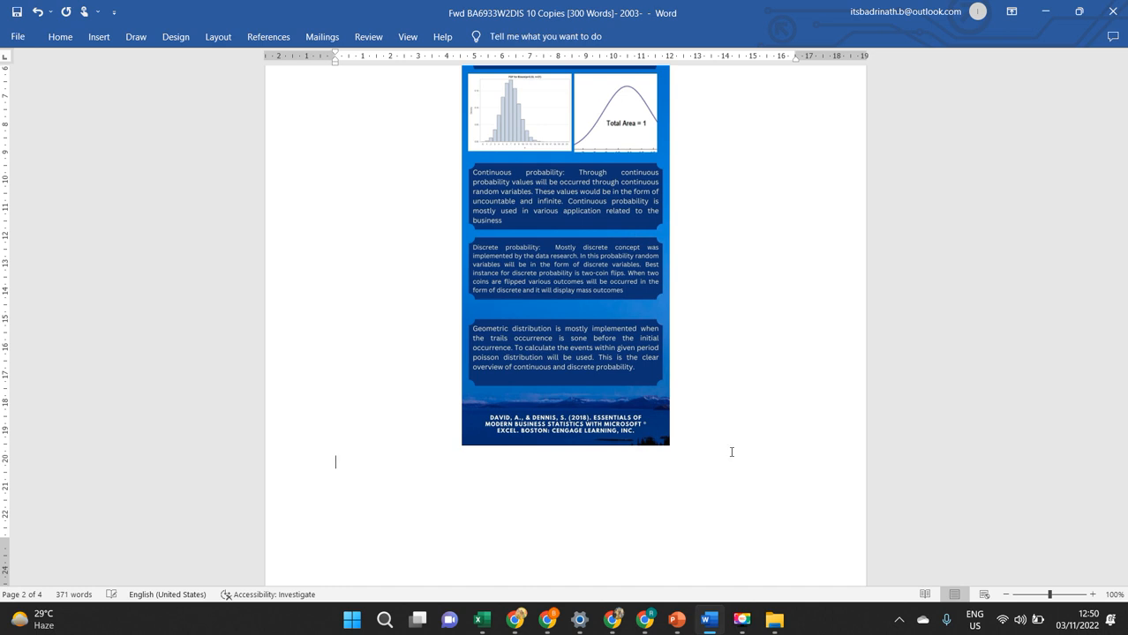
pyautogui.hotkey('ctrl', 'v')
pyautogui.press('Return')
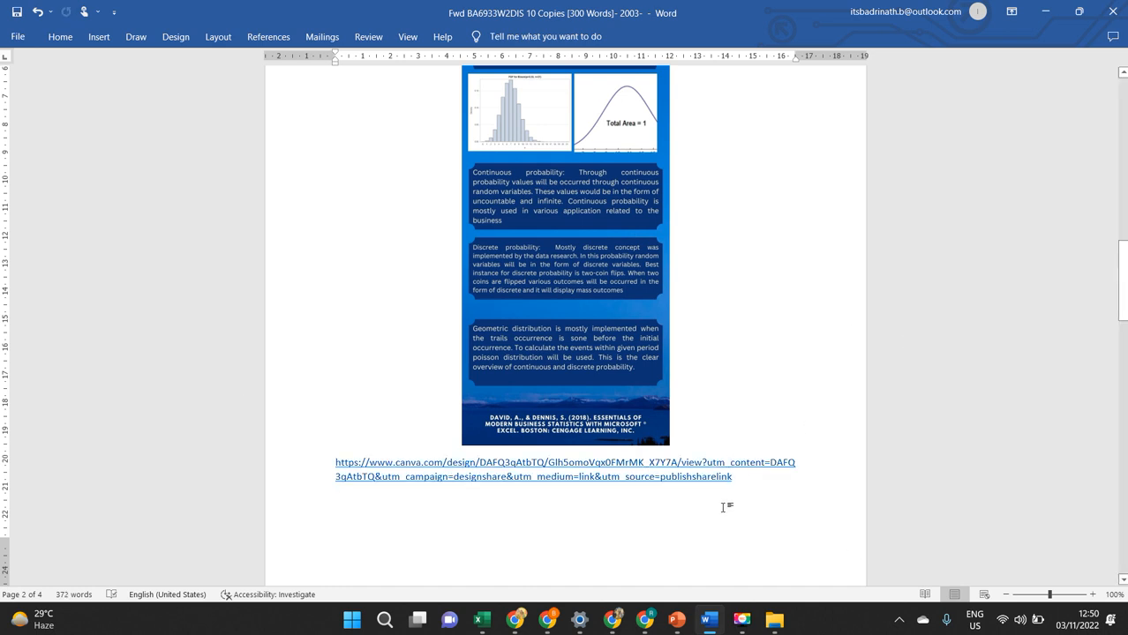
pyautogui.moveTo(733, 482); pyautogui.dragTo(333, 477)
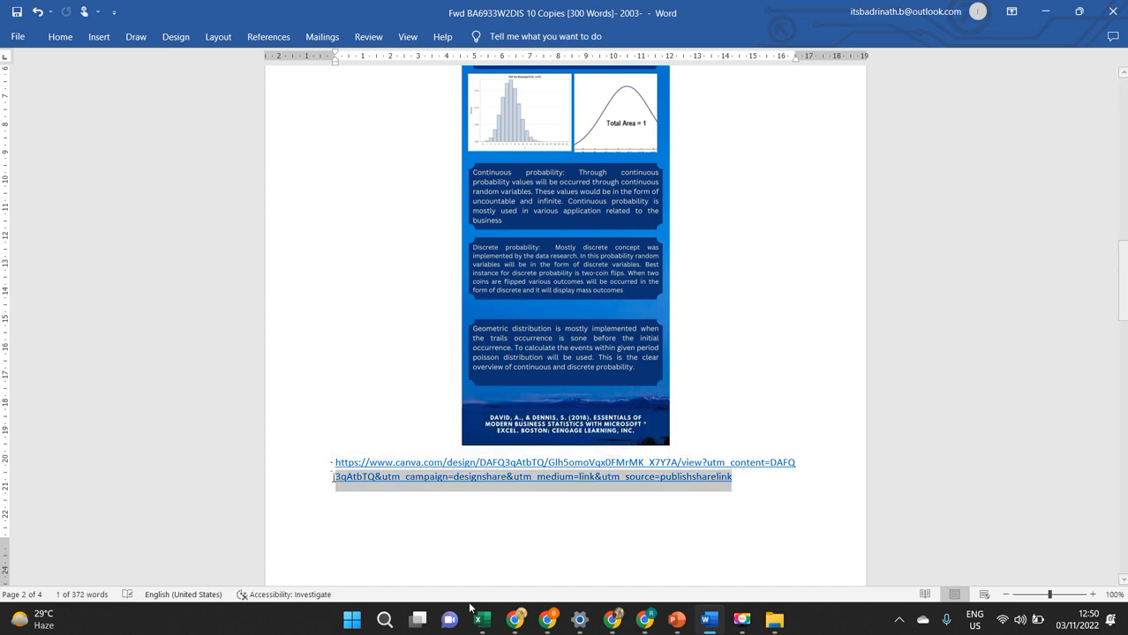
# Switch to the other Chrome profile's window and close its two news article tabs and the Facebook tab.
pyautogui.click(548, 619)
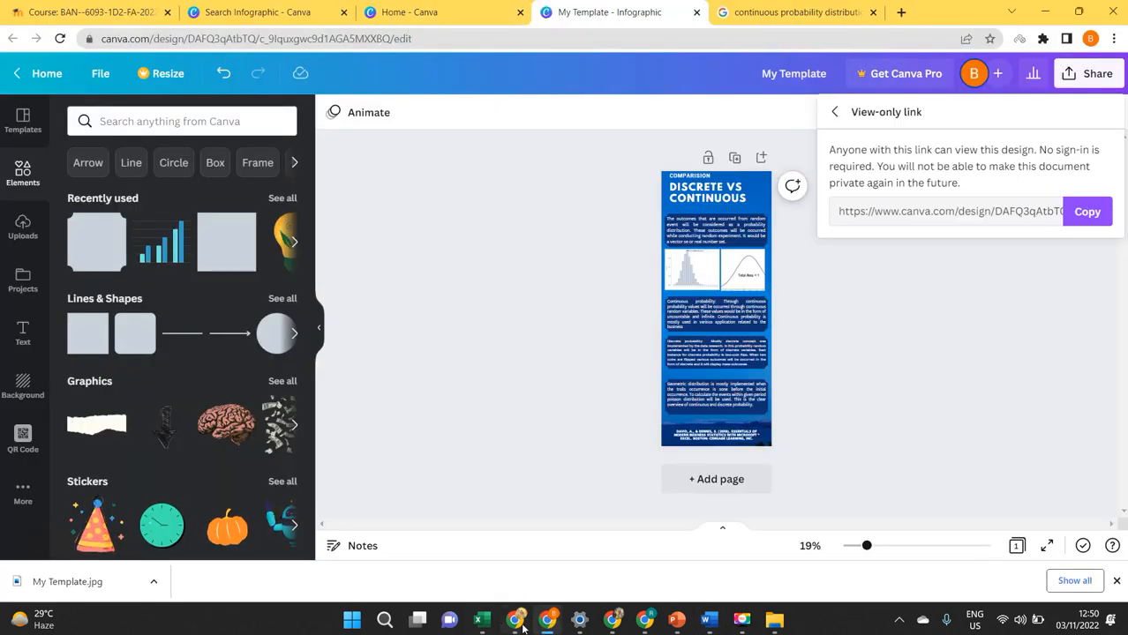
pyautogui.click(519, 623)
pyautogui.click(847, 12)
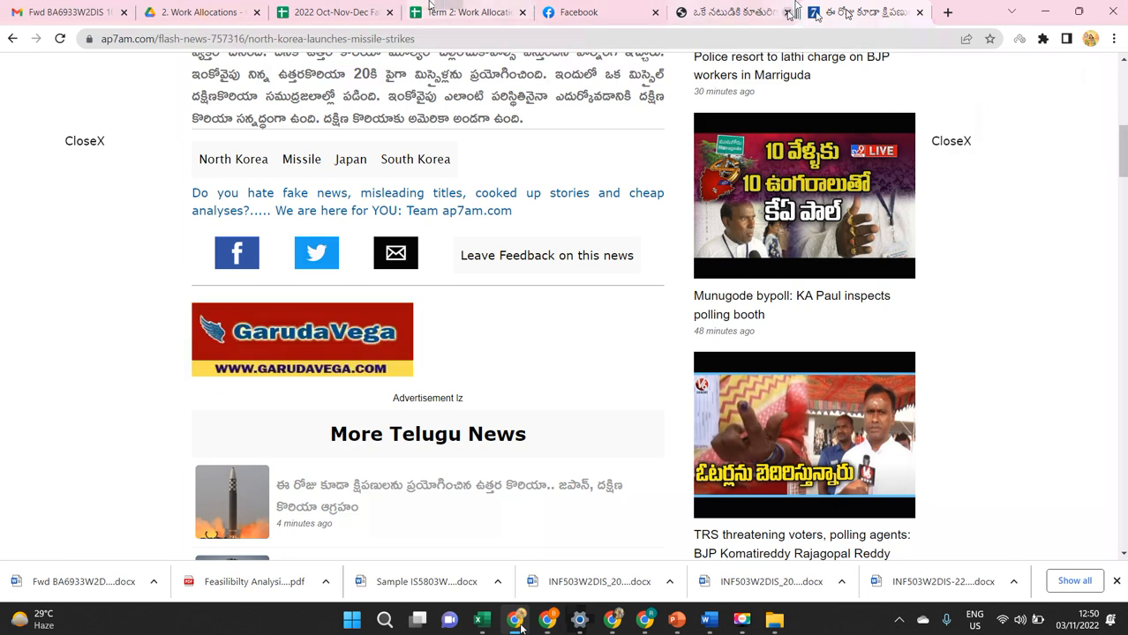
pyautogui.click(792, 13)
pyautogui.click(788, 13)
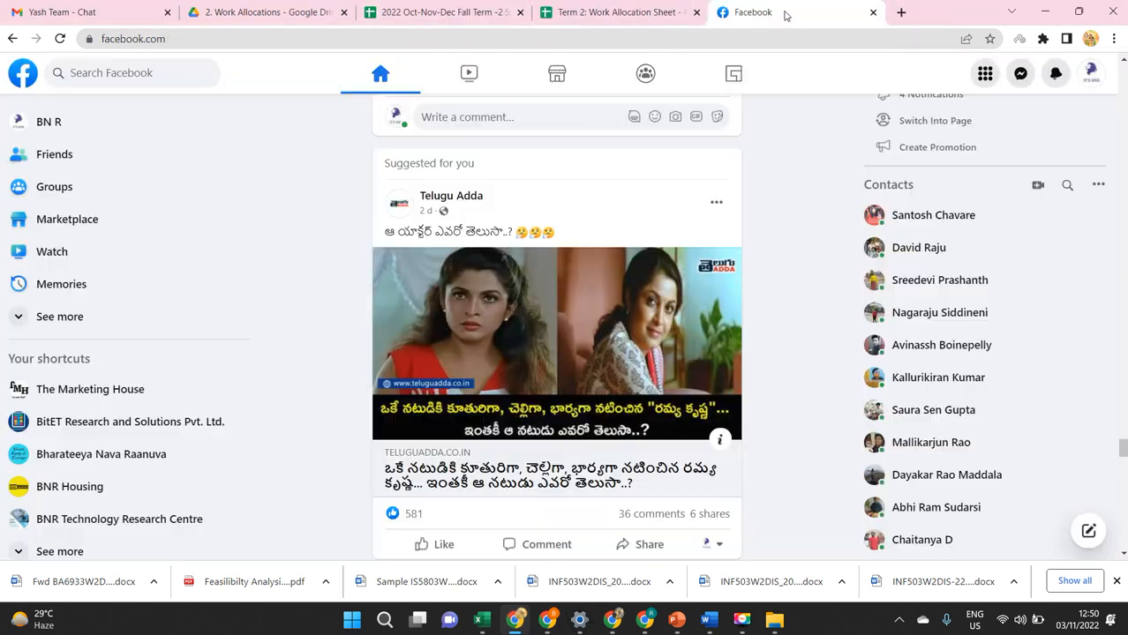
pyautogui.click(872, 12)
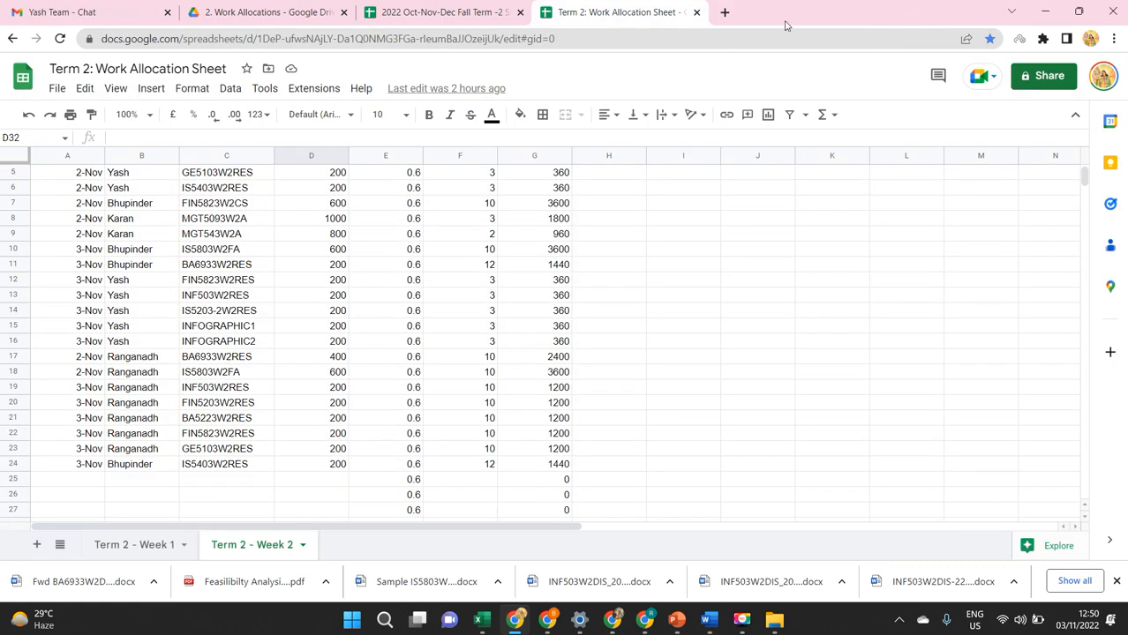
# Open the copied Canva link in a new browser window to check the shared infographic, and return to the Word report.
pyautogui.hotkey('ctrl', 'n')
pyautogui.hotkey('ctrl', 'v')
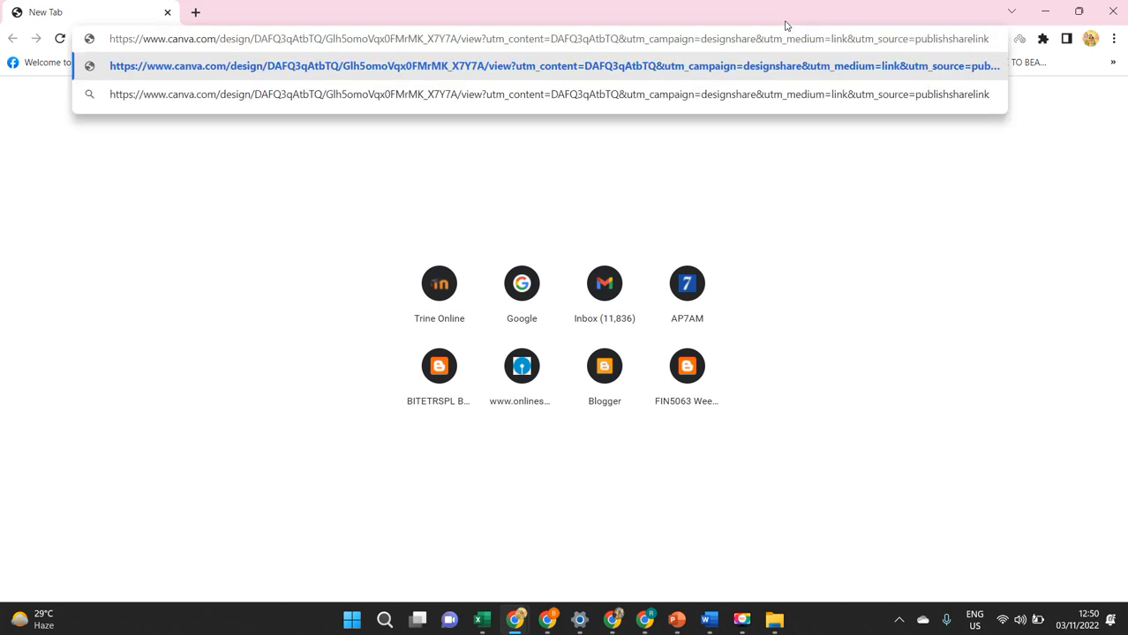
pyautogui.press('Return')
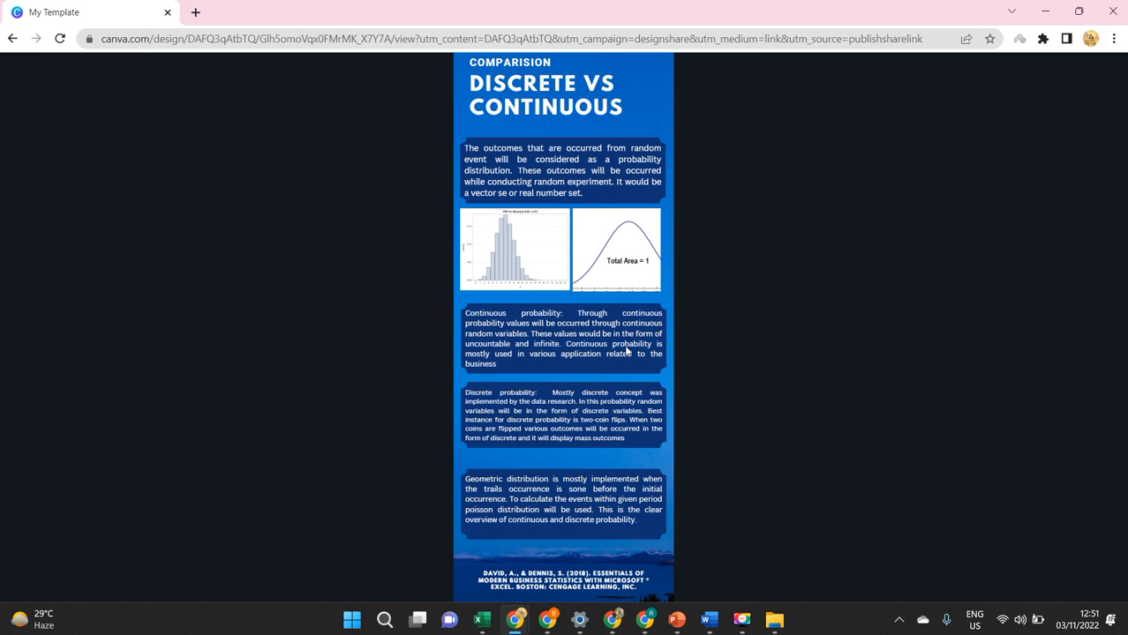
pyautogui.hotkey('alt', 'Tab')
pyautogui.hotkey('alt', 'Tab')
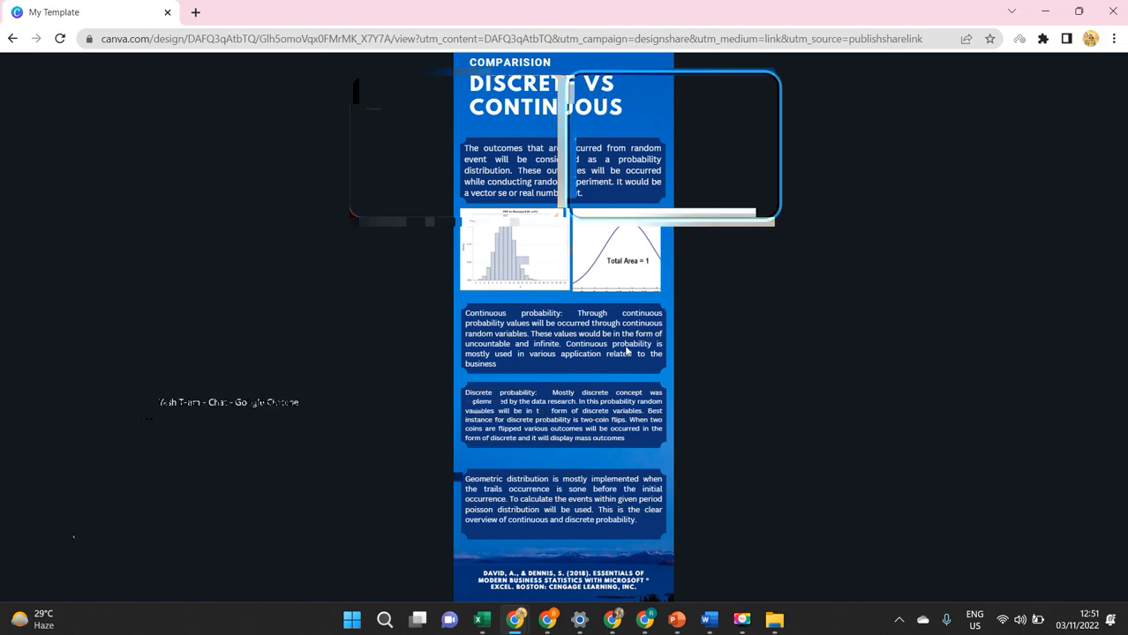
pyautogui.scroll(-3, 736, 383)
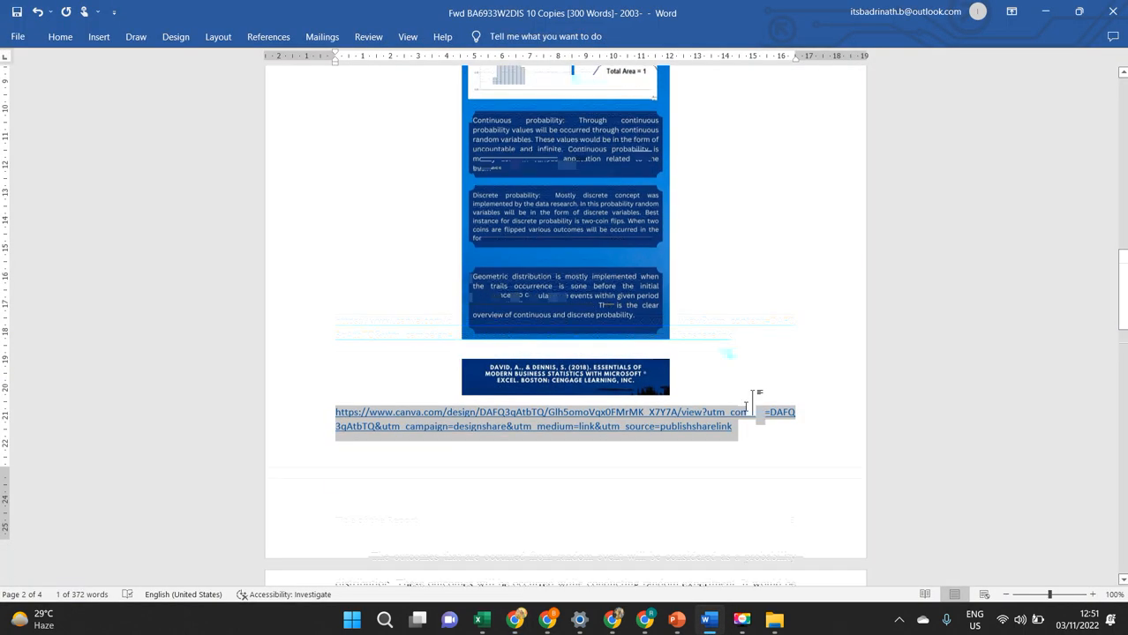
pyautogui.scroll(-3, 730, 335)
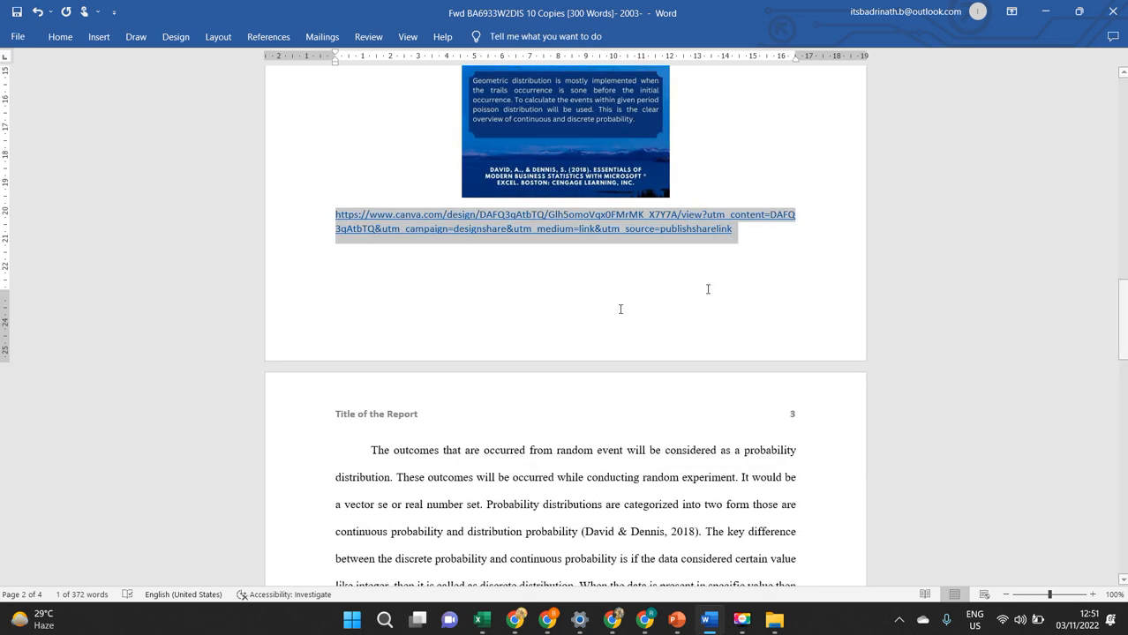
# Close the browser window showing the shared infographic and switch to the Gmail window with the new message.
pyautogui.hotkey('alt', 'Tab')
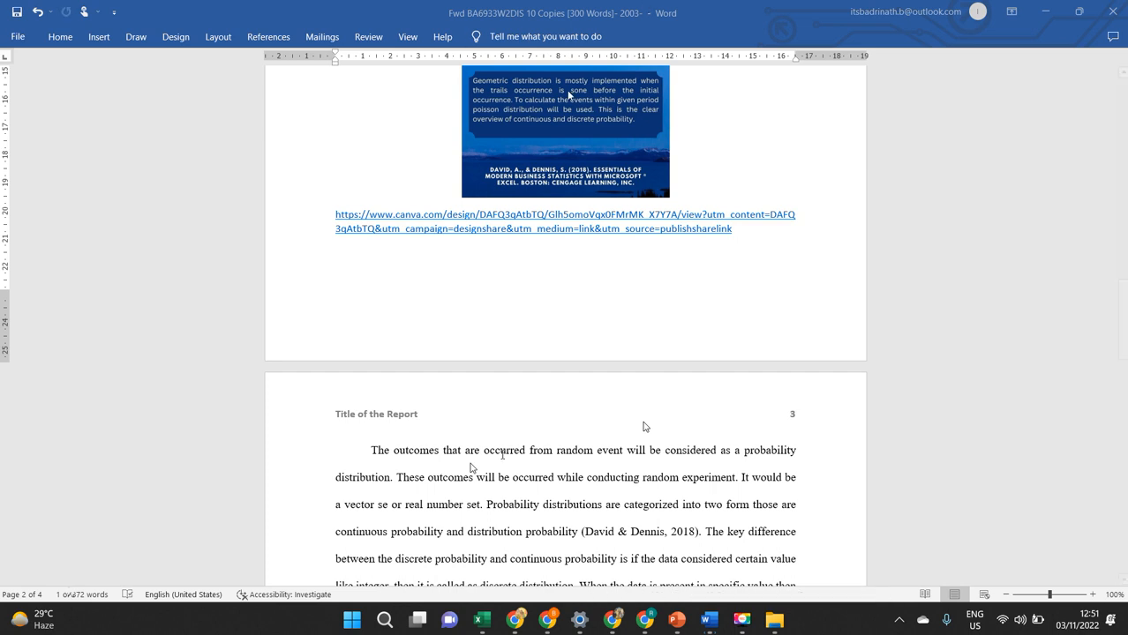
pyautogui.click(1113, 11)
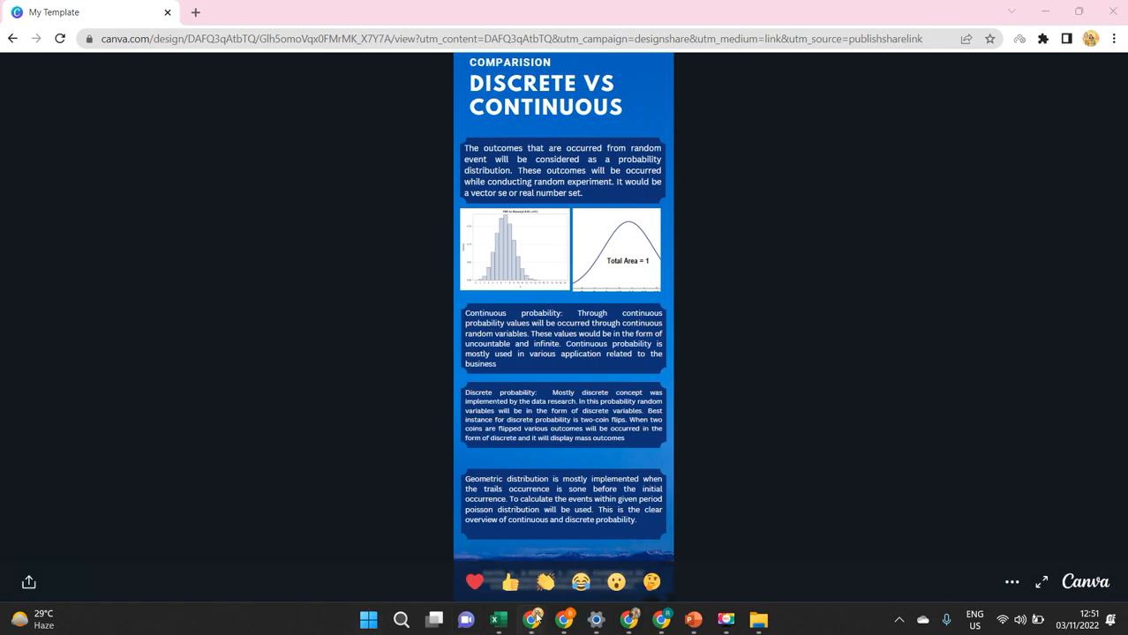
pyautogui.moveTo(534, 619)
pyautogui.click(468, 557)
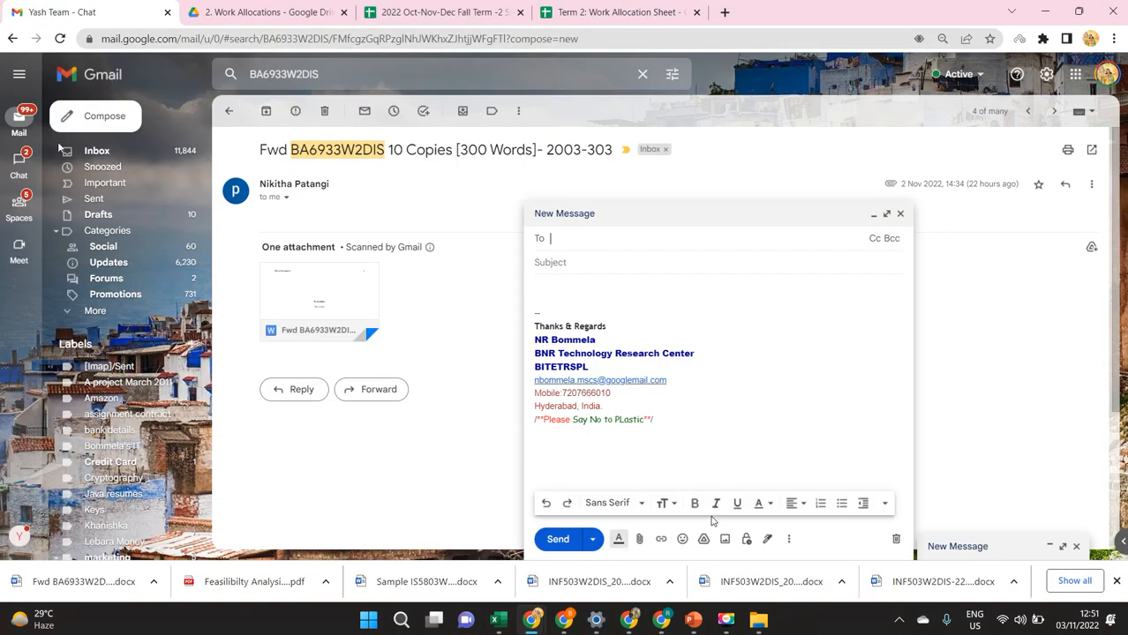
# Attach the Word report "Fwd BA6933W2DIS 10 Copies [300 Words]- 2003-" and the My Template JPG from Downloads to the new message.
pyautogui.click(641, 540)
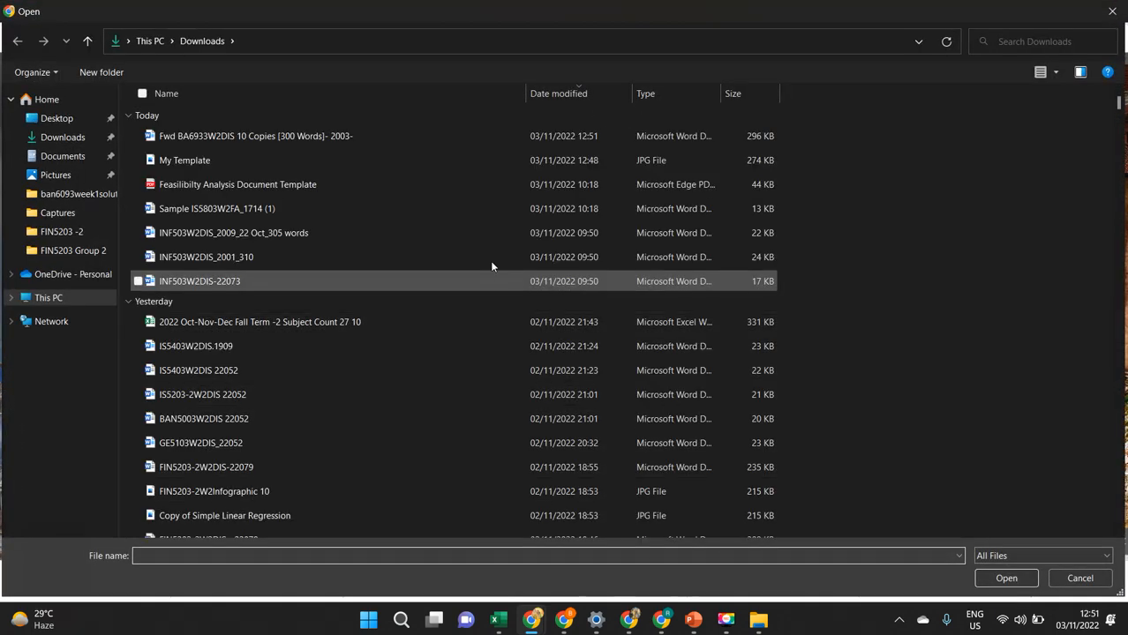
pyautogui.click(327, 139)
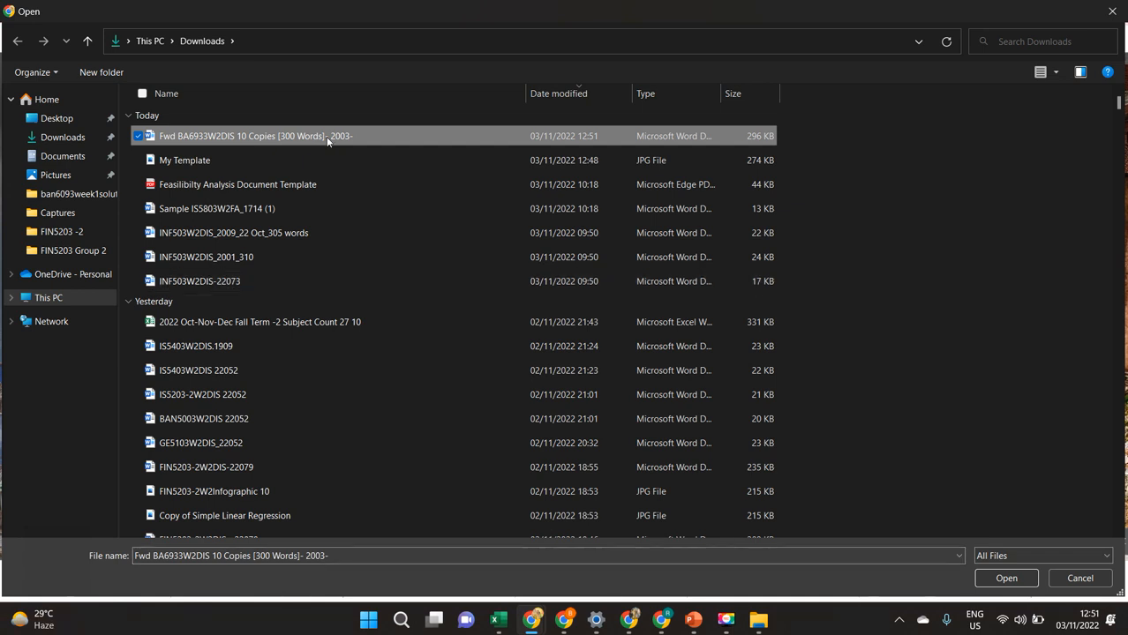
pyautogui.keyDown('ctrl'); pyautogui.click(172, 163); pyautogui.keyUp('ctrl')
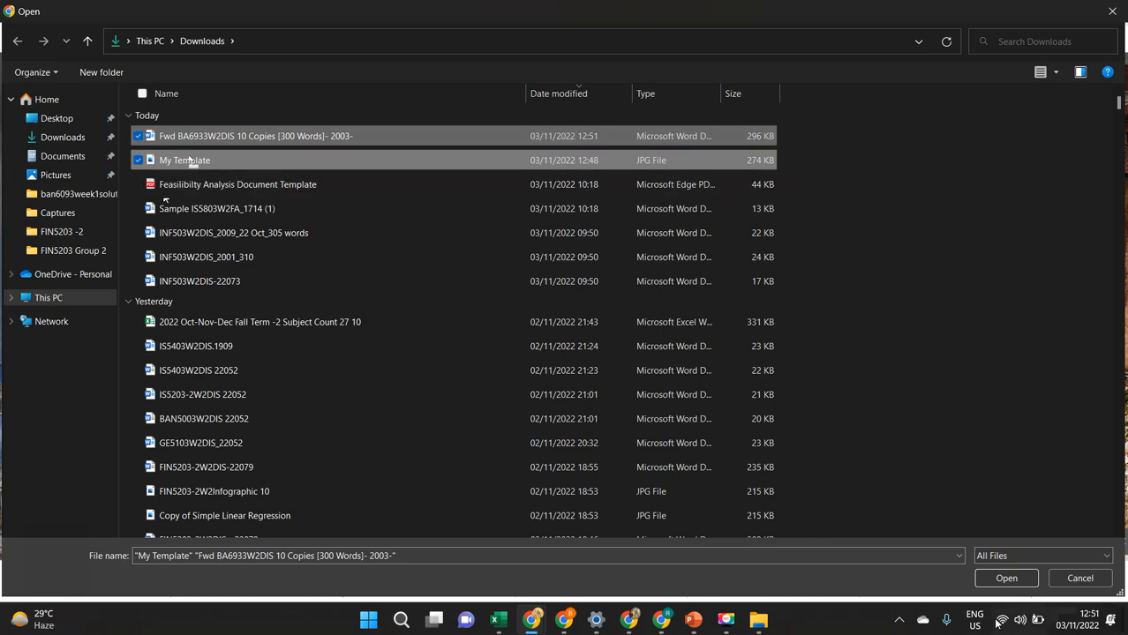
pyautogui.click(1004, 578)
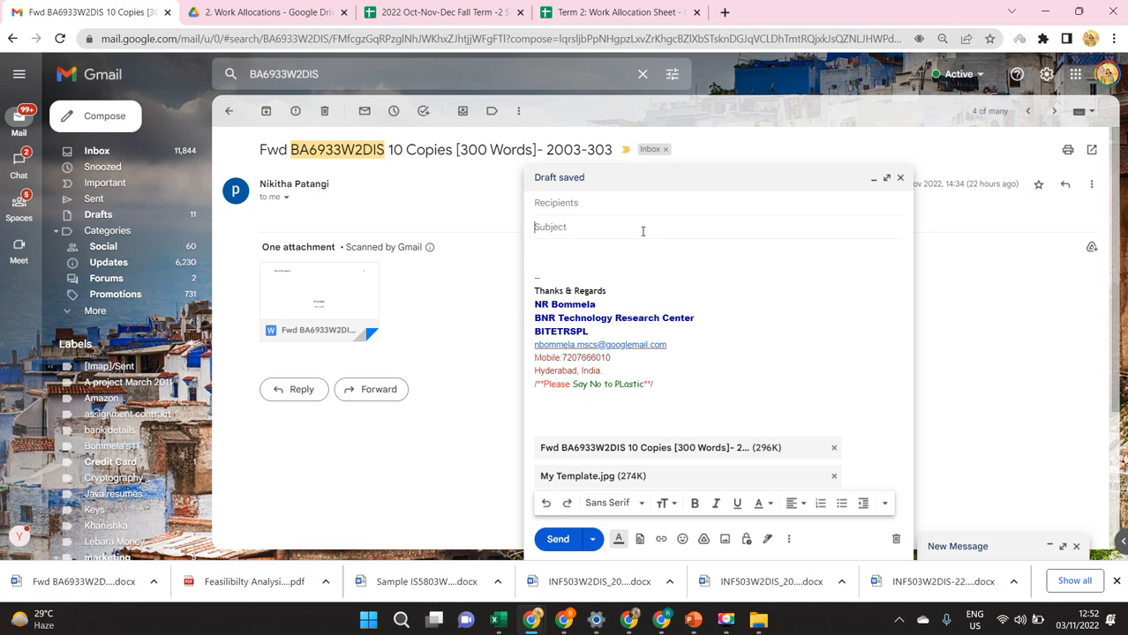
# Fill in the message's recipient using the first suggested contact matching "k".
pyautogui.hotkey('shift', 'Tab')
pyautogui.write('k')
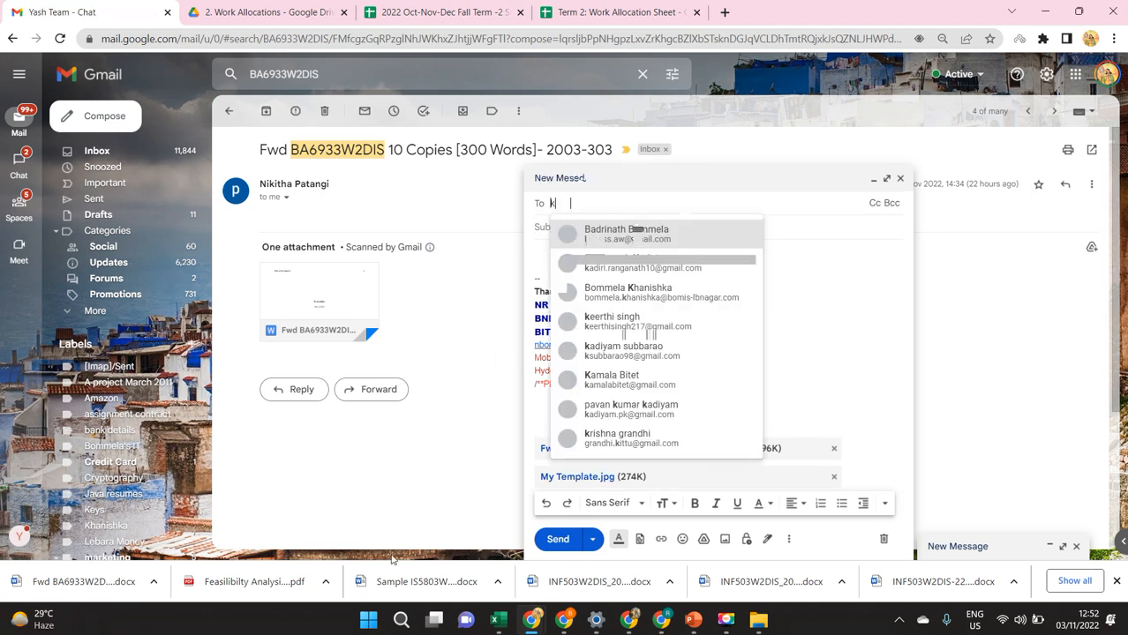
pyautogui.click(636, 235)
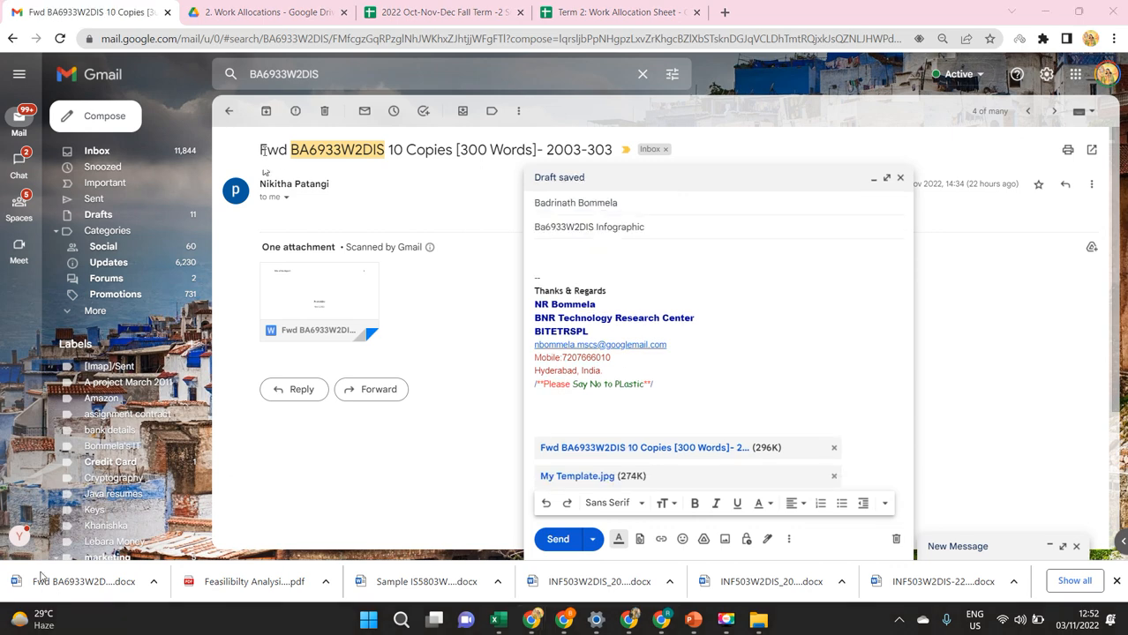
# Replace the email subject with "BA6933W2DIS 10 Copies [300 Words]- 2003-303", taken from the opened email's title, and send the message.
pyautogui.moveTo(262, 150); pyautogui.dragTo(607, 144)
pyautogui.hotkey('ctrl', 'c')
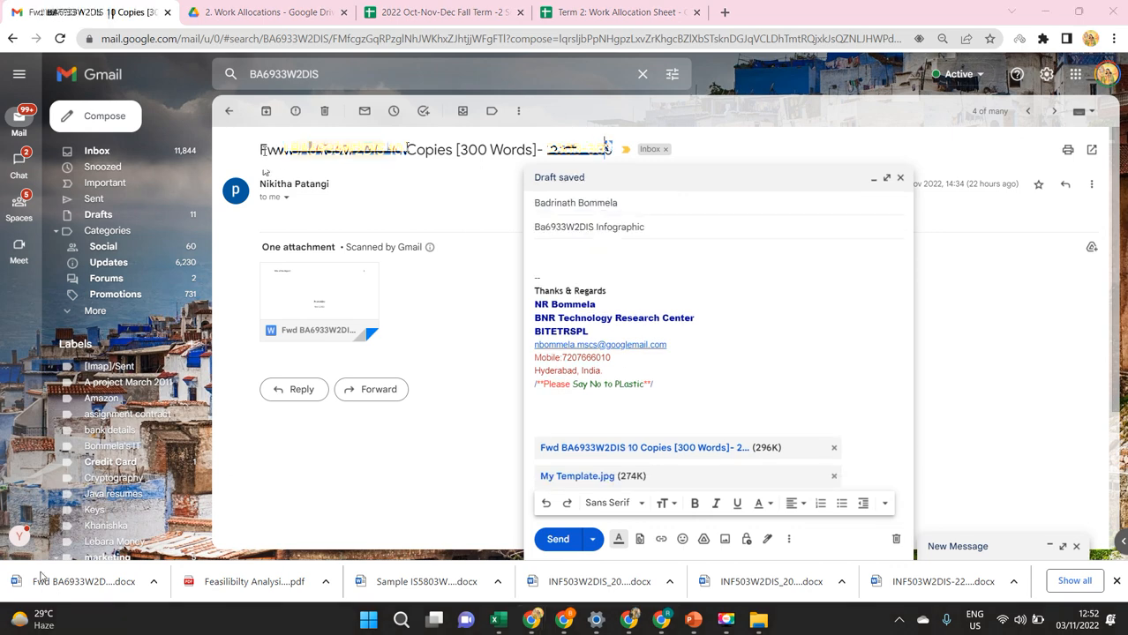
pyautogui.tripleClick(602, 223)
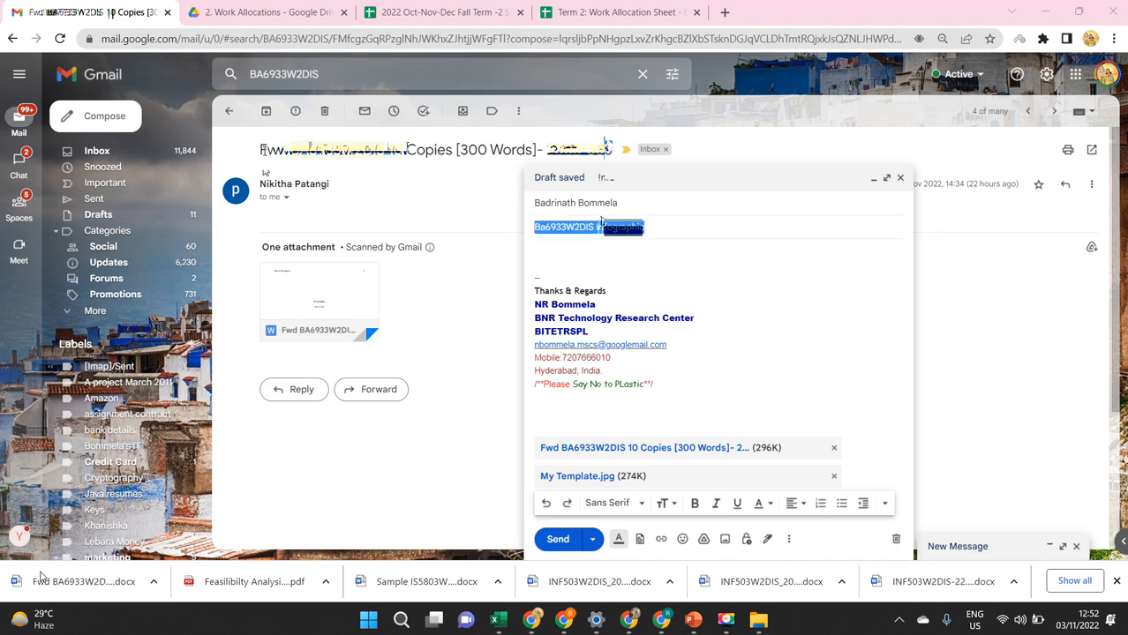
pyautogui.hotkey('ctrl', 'v')
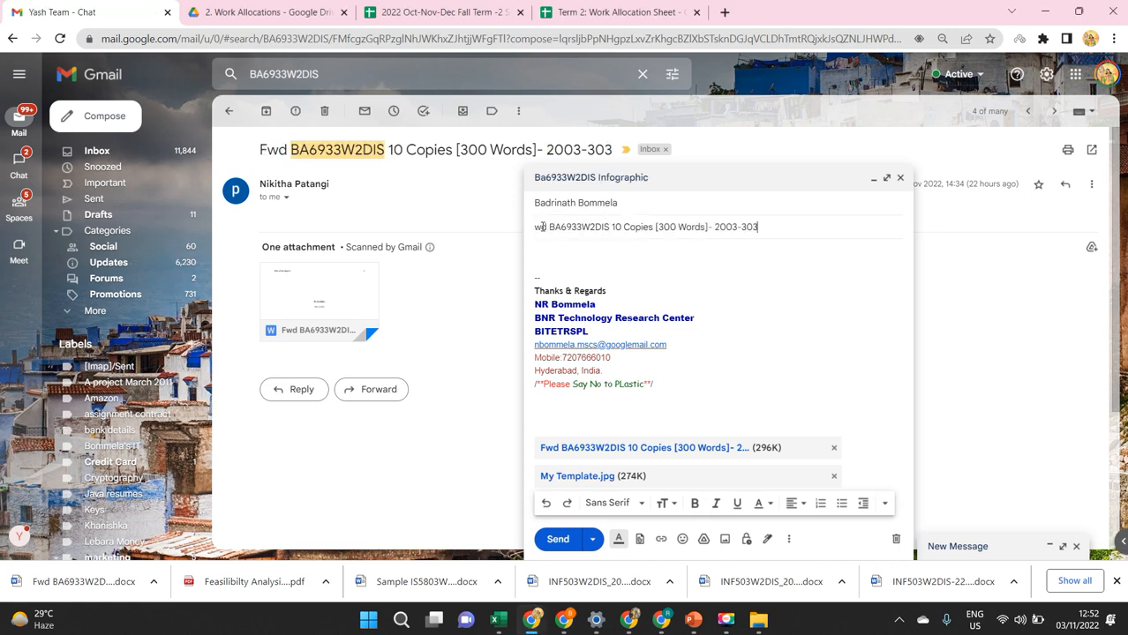
pyautogui.doubleClick(541, 227)
pyautogui.press('Delete')
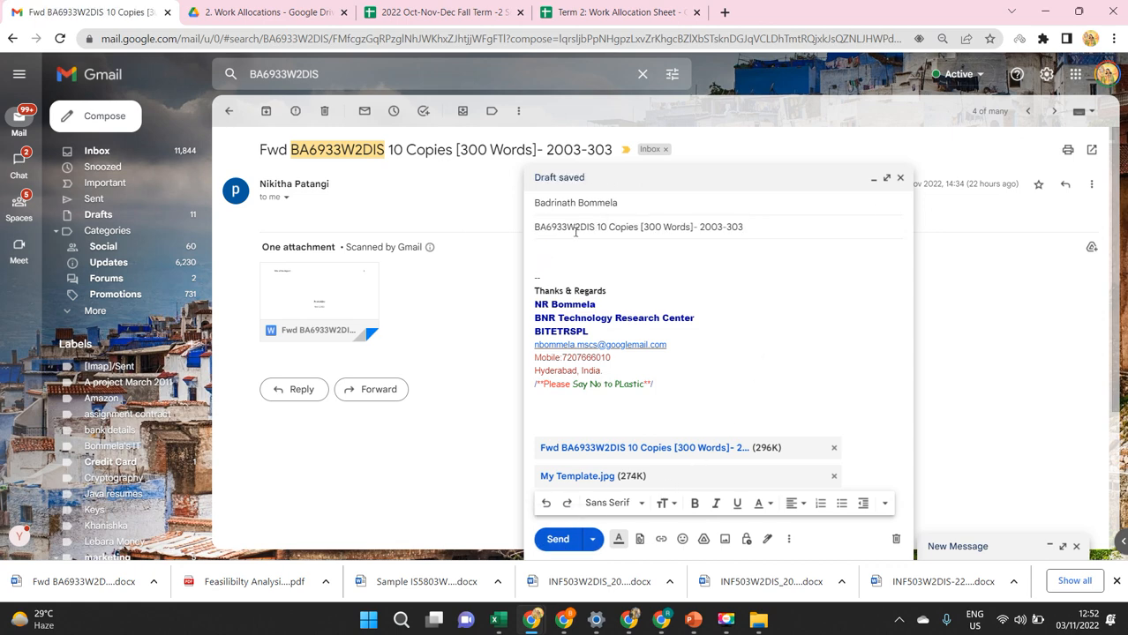
pyautogui.click(557, 540)
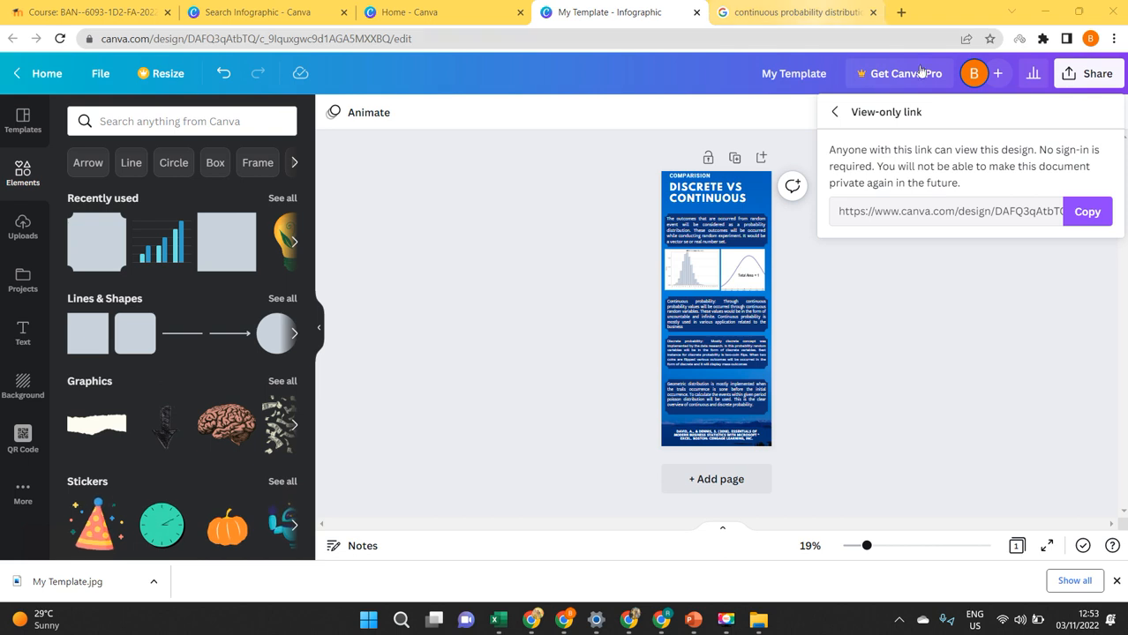
# Leave the sharing options of the infographic and save the My Template design.
pyautogui.click(834, 112)
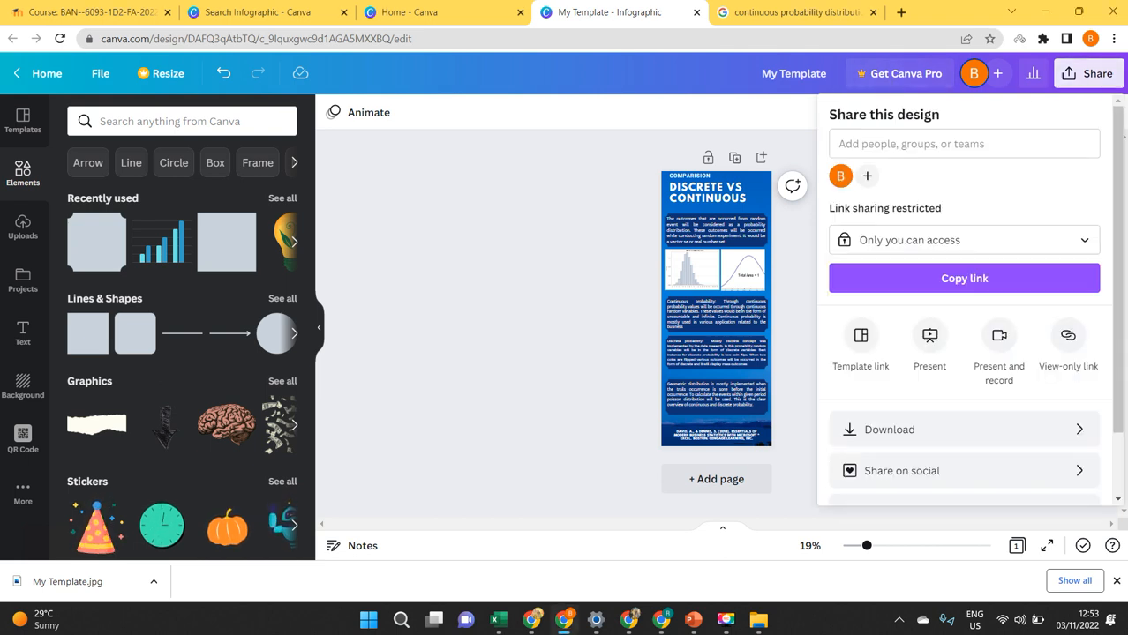
pyautogui.click(1083, 80)
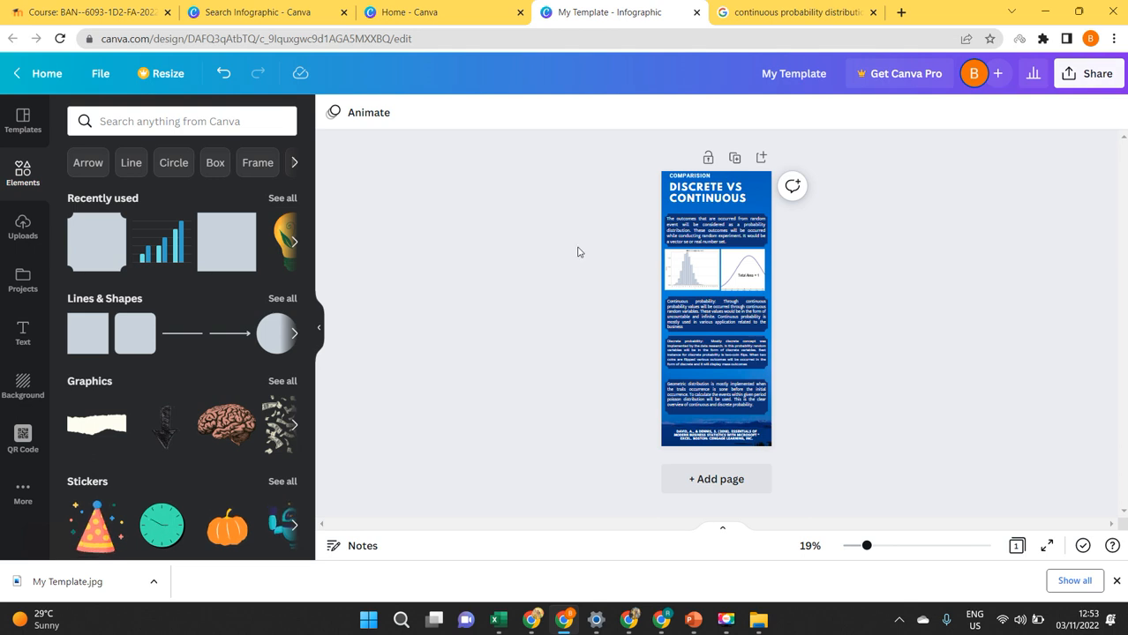
pyautogui.click(100, 74)
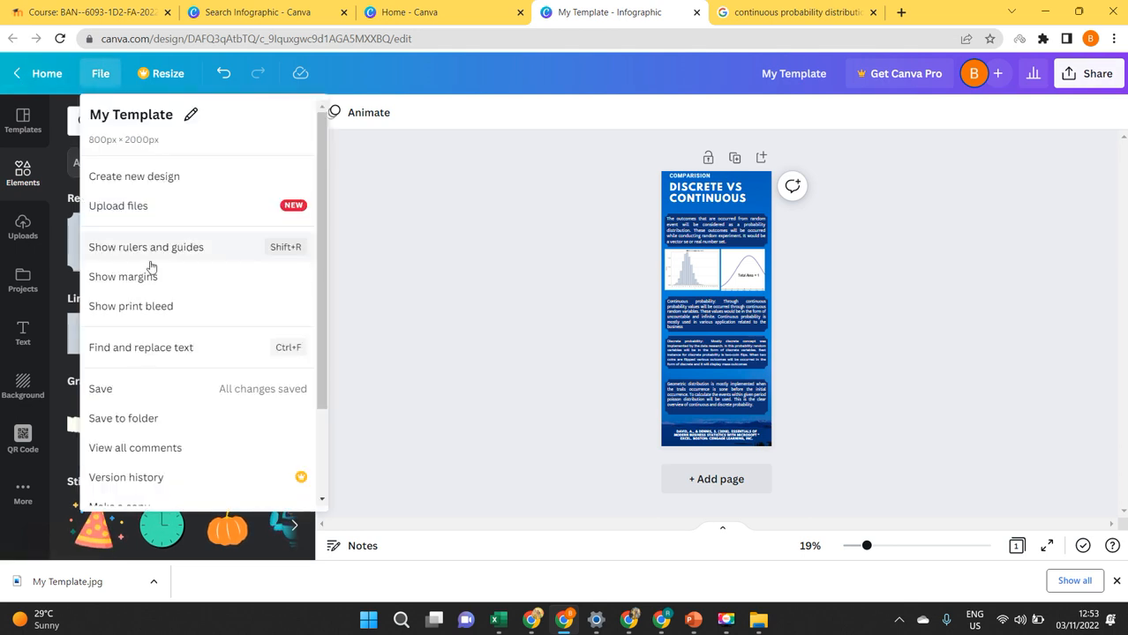
pyautogui.click(113, 388)
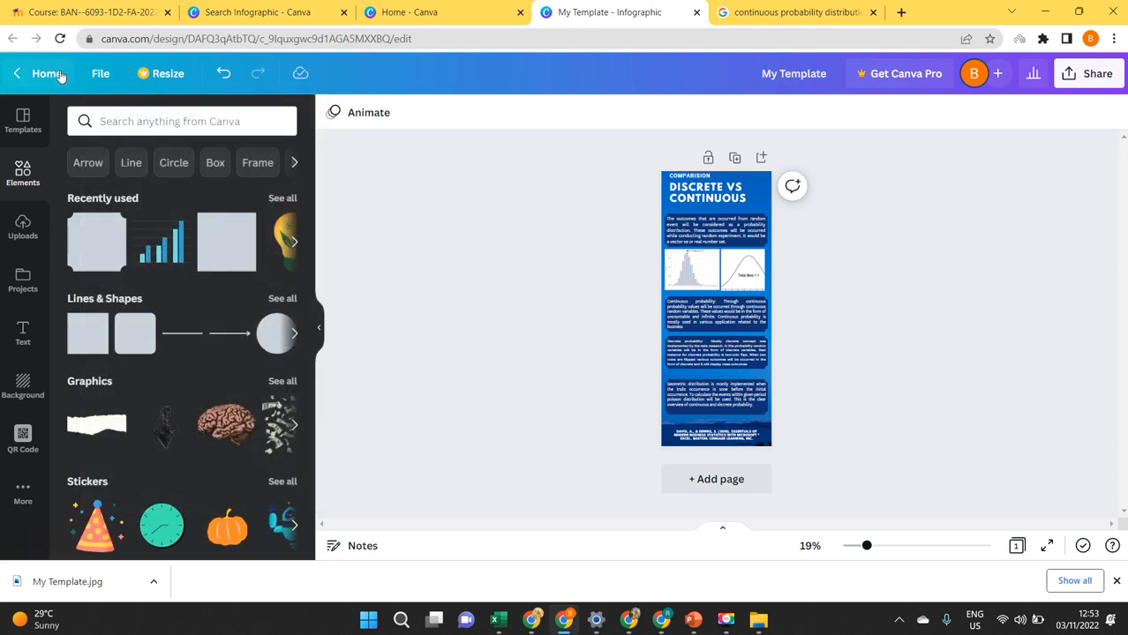
# Go to the Canva home page and the Projects page, and review the designs and the options available for My Template.
pyautogui.click(46, 73)
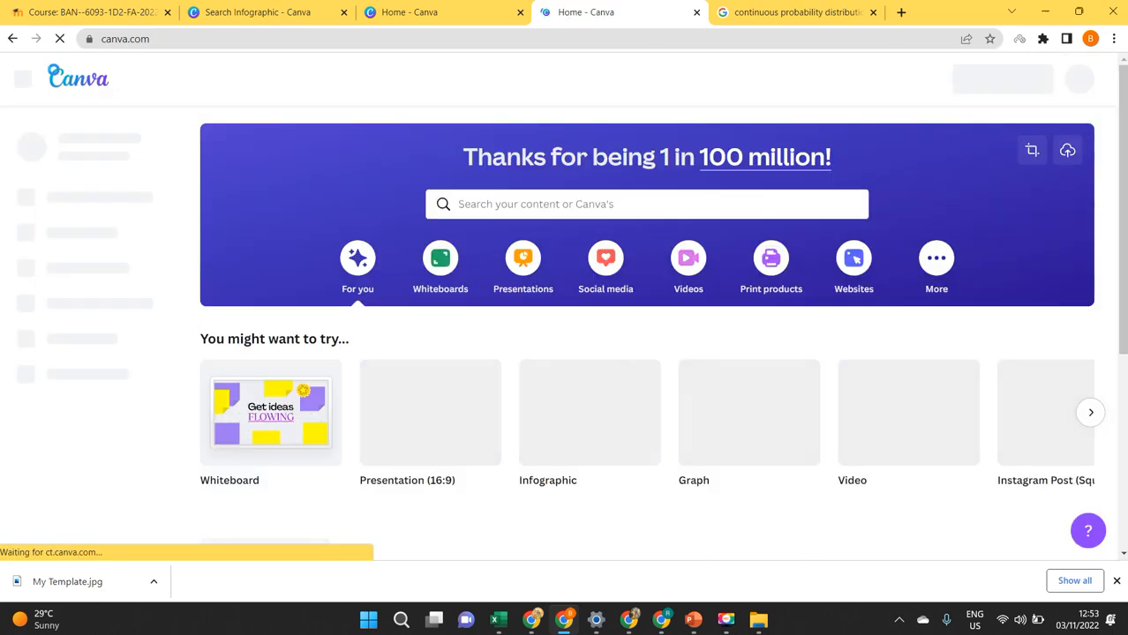
pyautogui.scroll(-5, 490, 265)
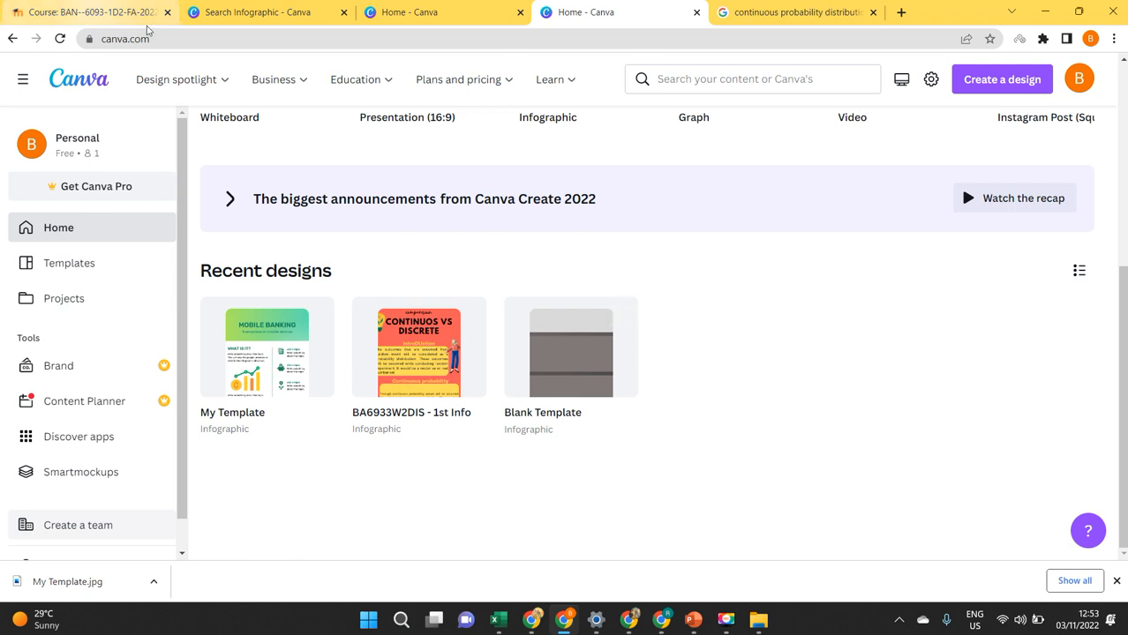
pyautogui.click(46, 297)
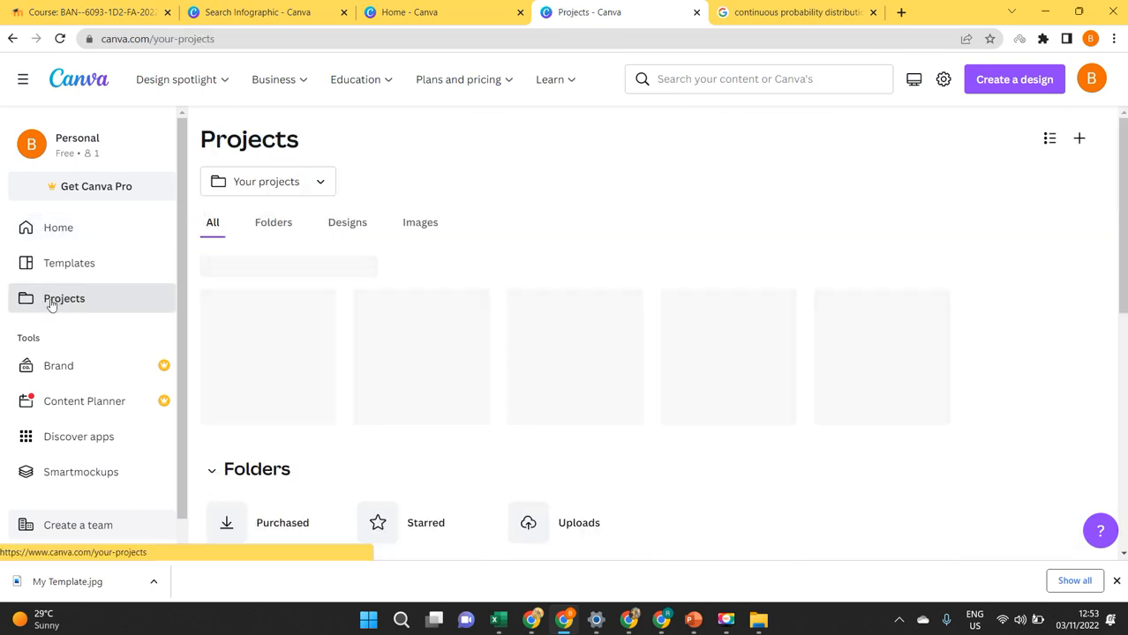
pyautogui.scroll(-6, 931, 351)
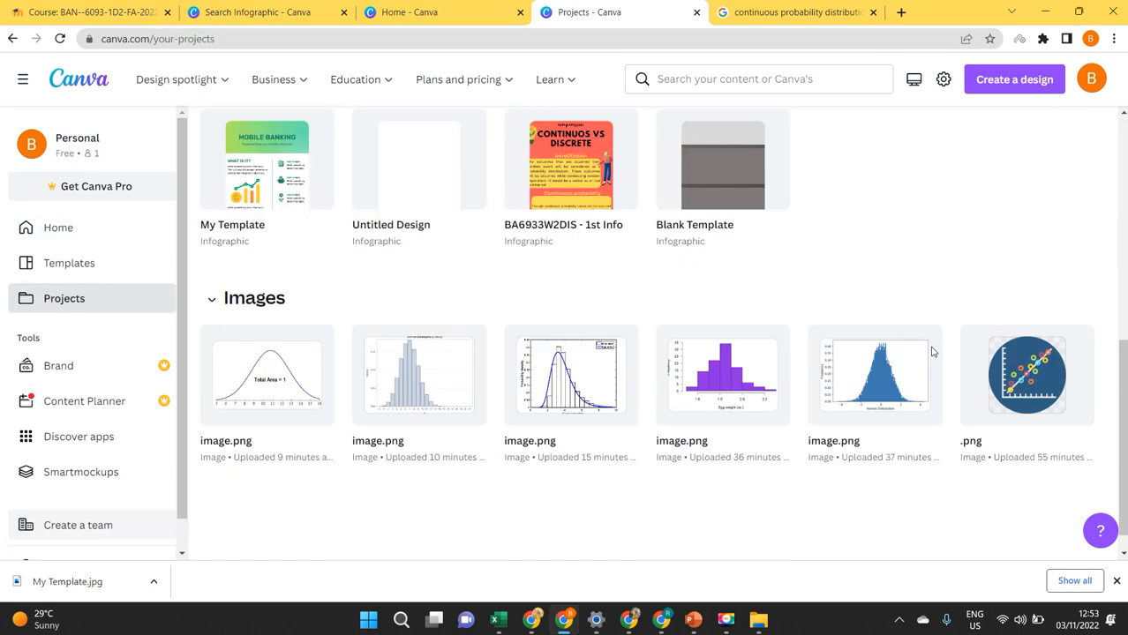
pyautogui.scroll(2, 931, 351)
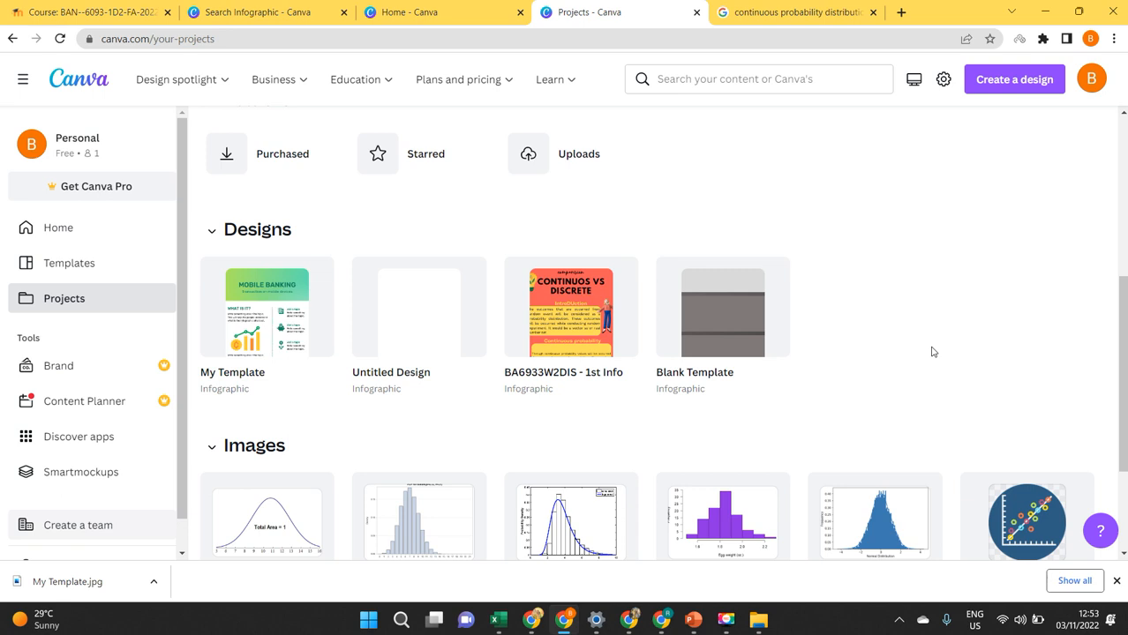
pyautogui.click(49, 591)
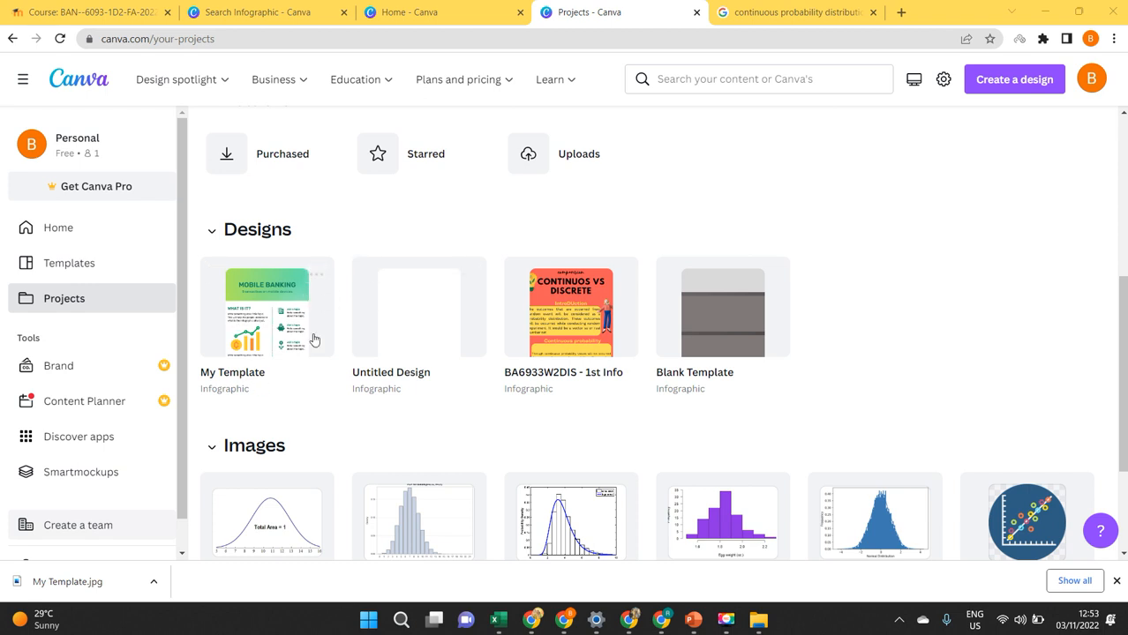
pyautogui.click(316, 276)
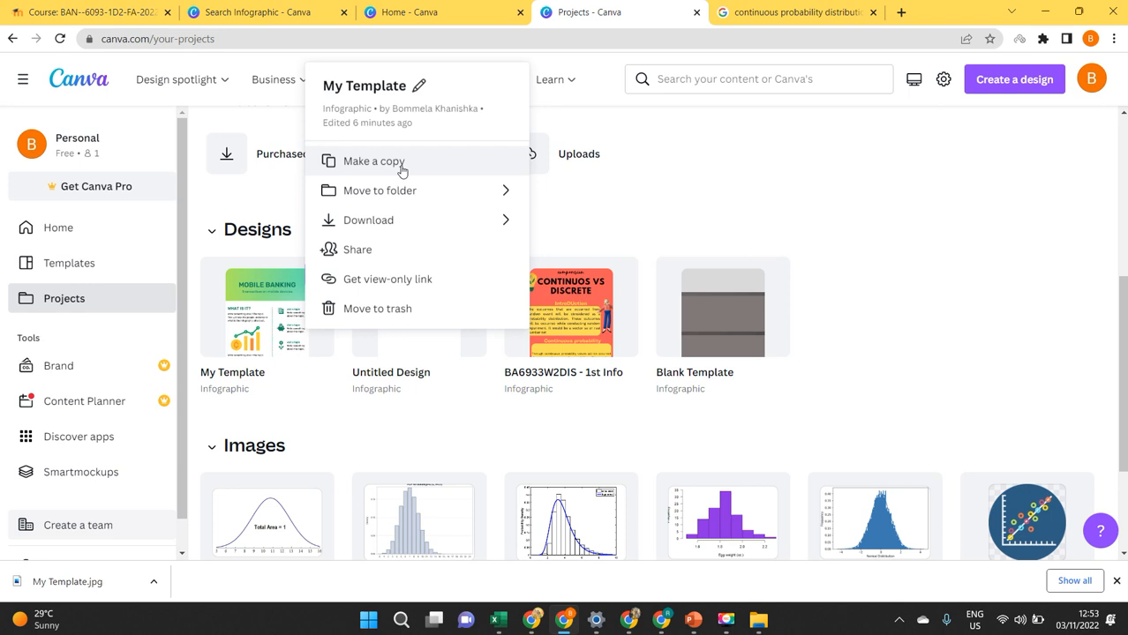
pyautogui.click(947, 292)
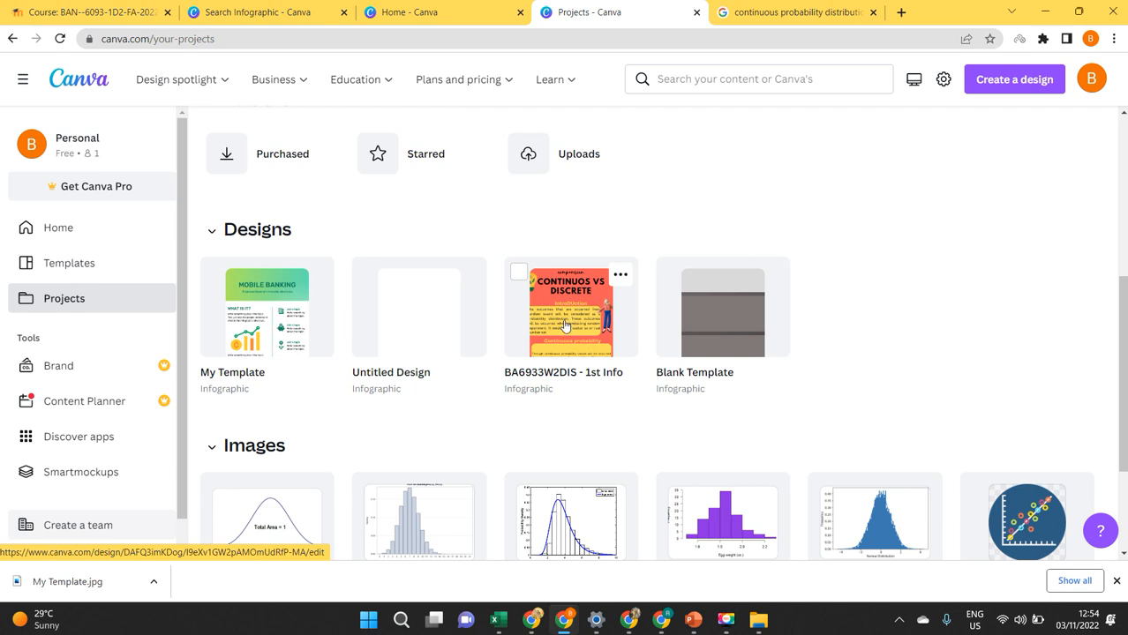
# Make a copy of the "BA6933W2DIS - 1st Info" design and open the copy for editing.
pyautogui.click(621, 275)
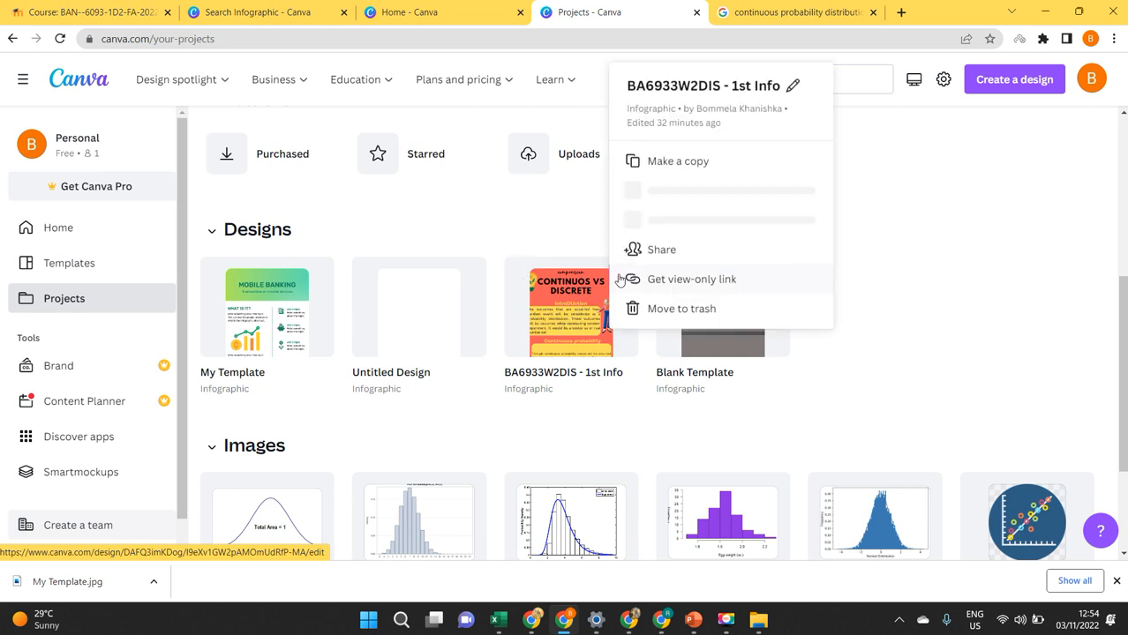
pyautogui.click(688, 161)
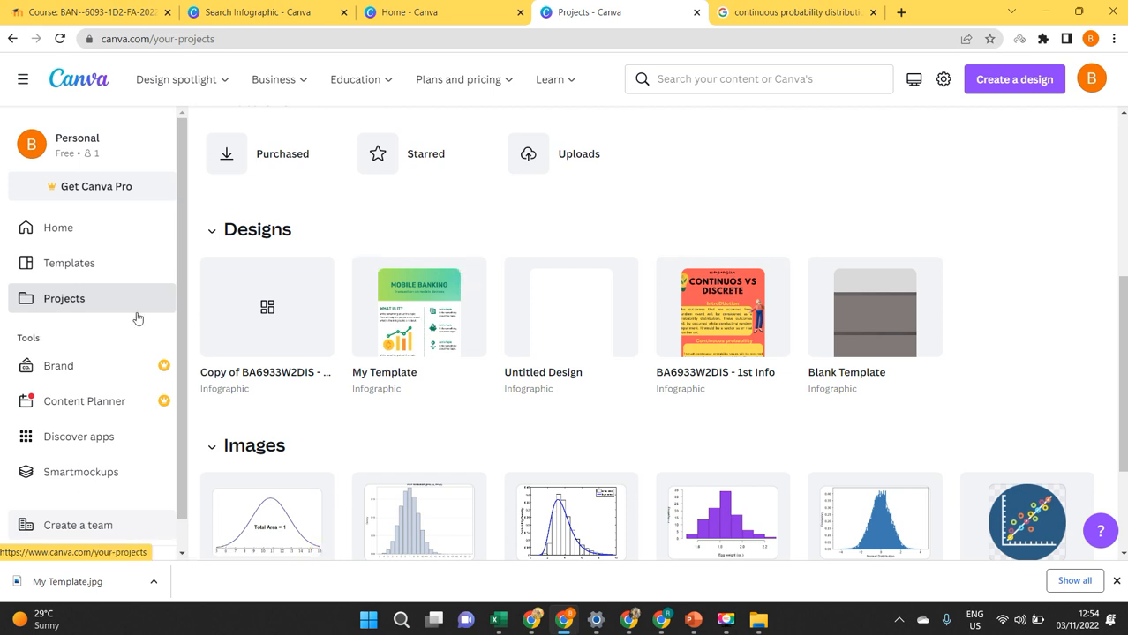
pyautogui.click(260, 315)
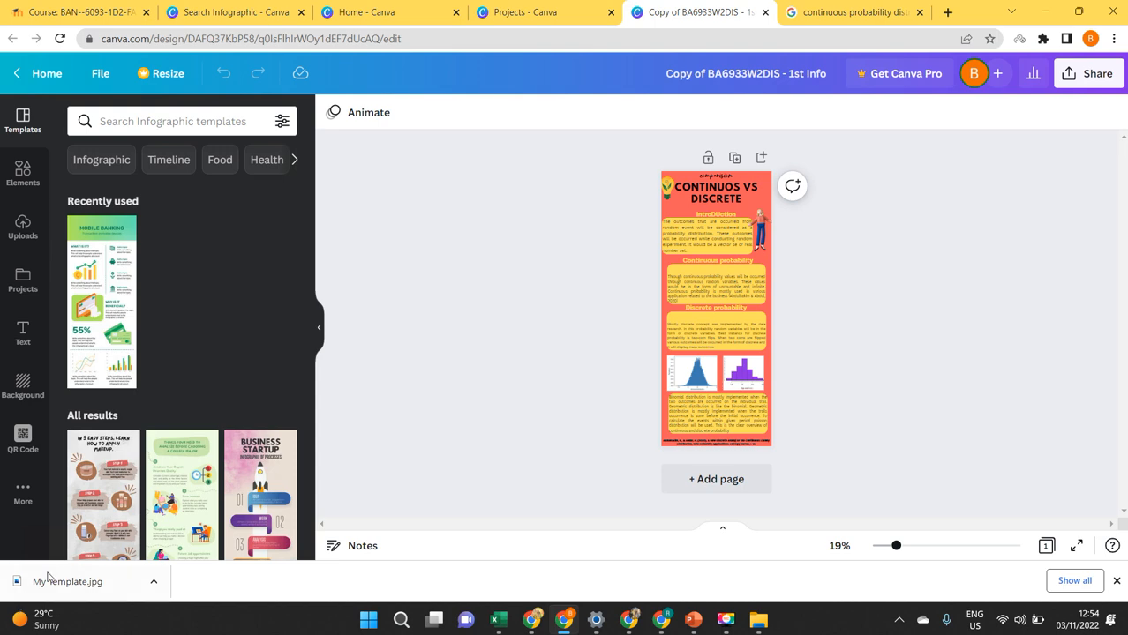
# Return to the infographic template search and check the options of the purple business steps and blue green productivity templates.
pyautogui.hotkey('ctrl', '2')
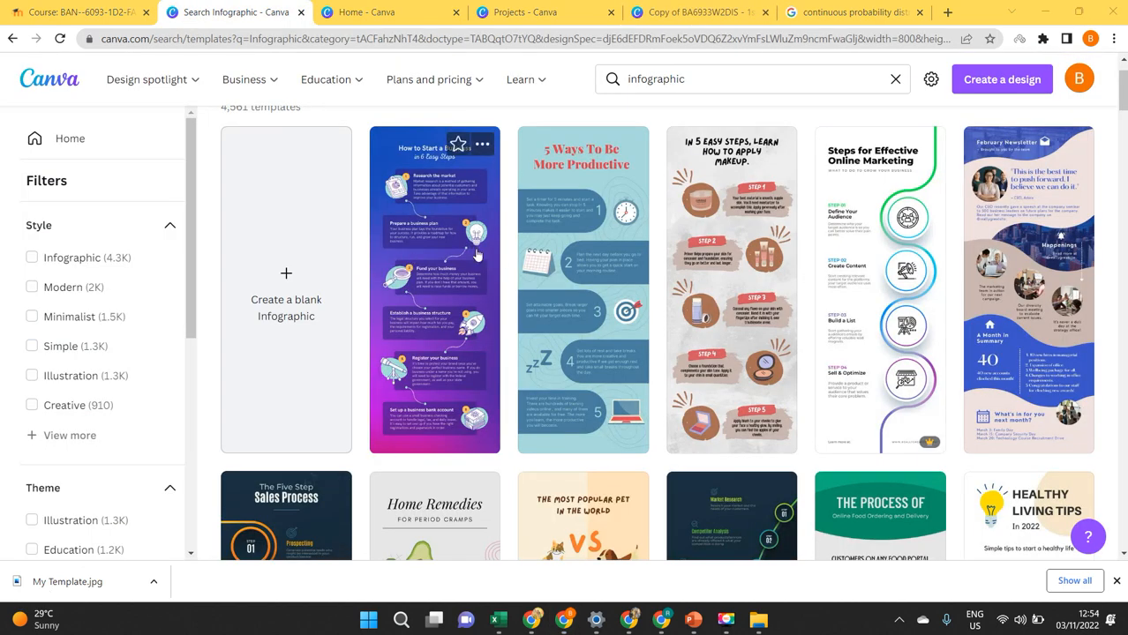
pyautogui.click(483, 147)
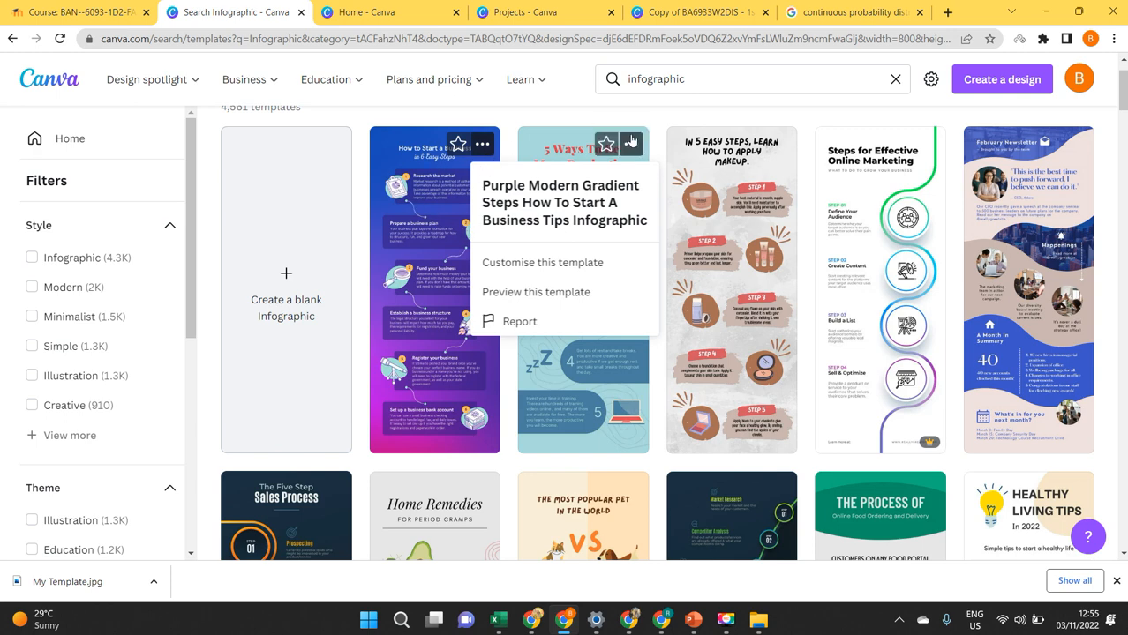
pyautogui.click(630, 143)
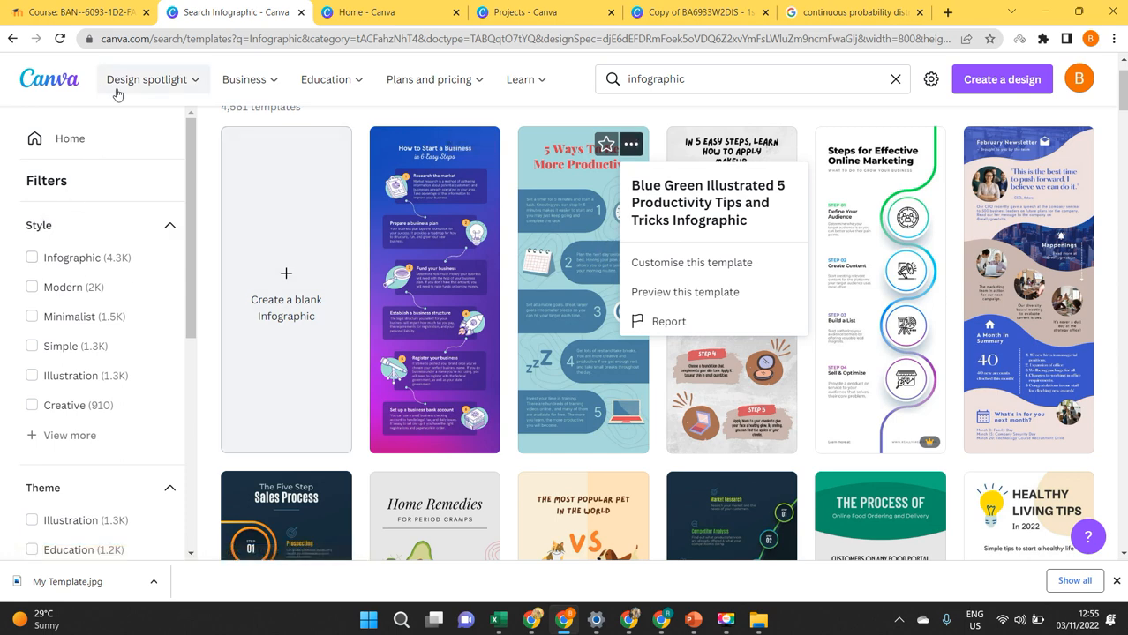
# Return to the Canva home page, make a copy of the My Template design, and open the copy for editing.
pyautogui.click(26, 86)
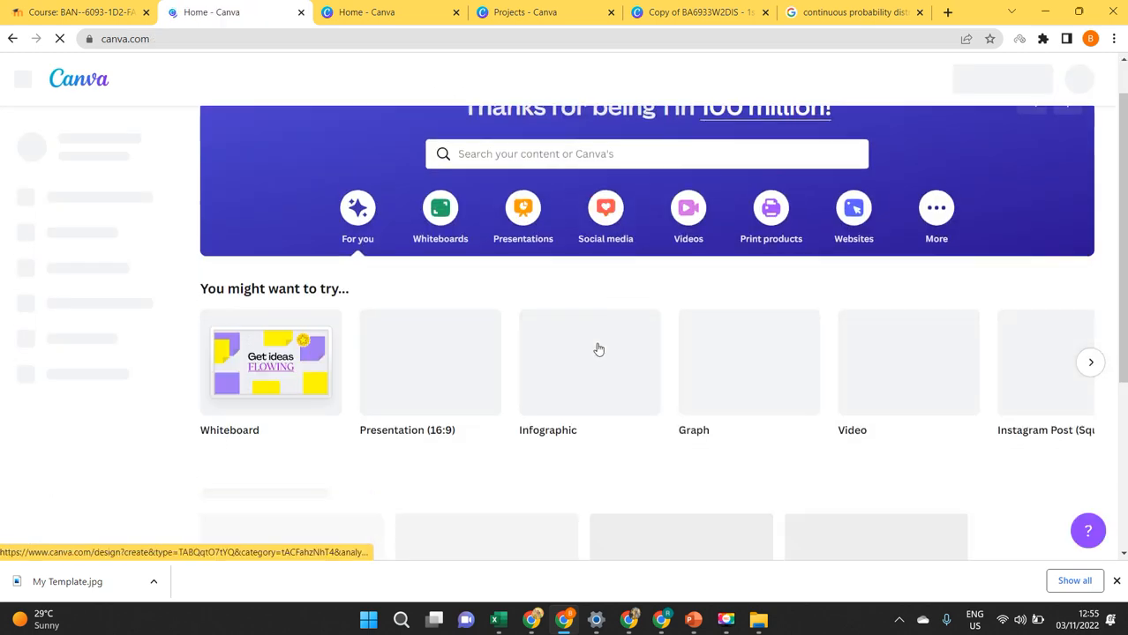
pyautogui.scroll(-3, 596, 348)
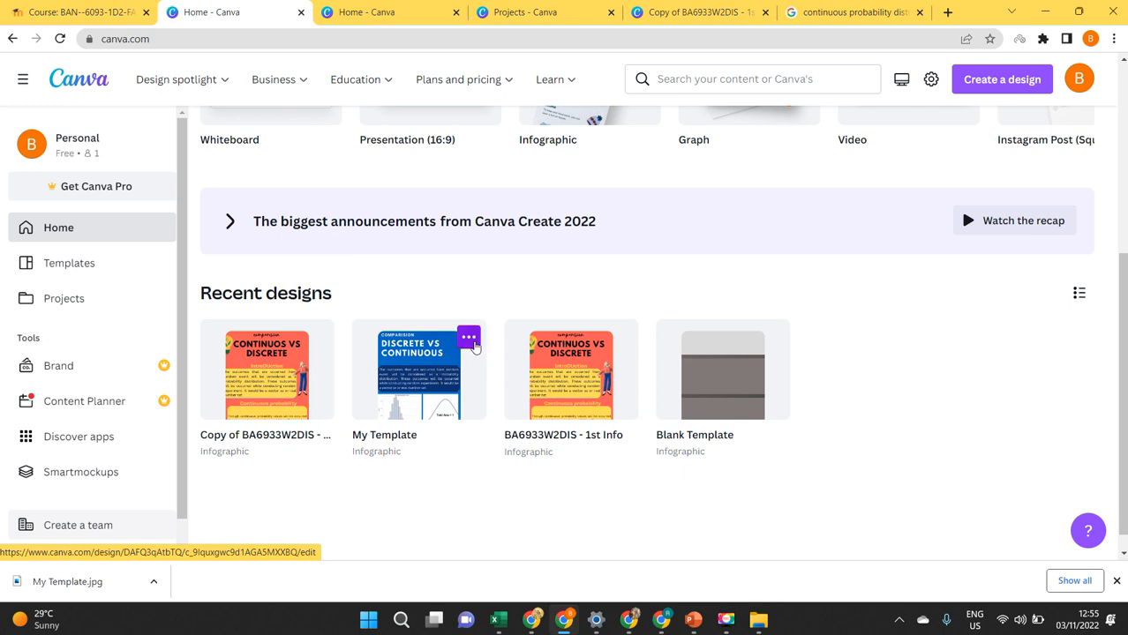
pyautogui.click(469, 337)
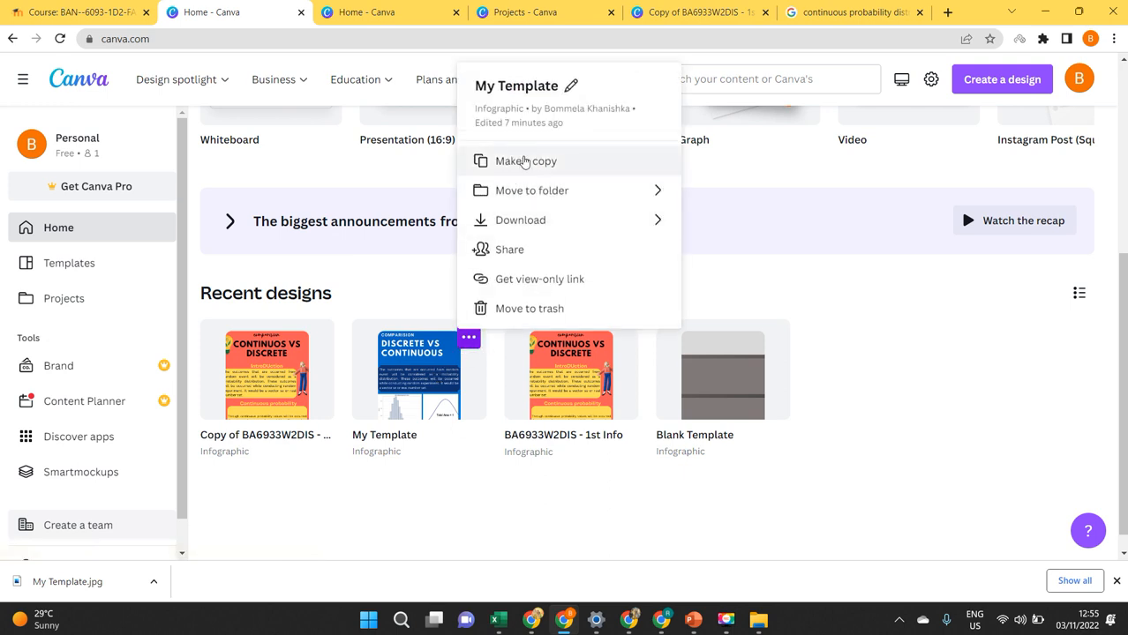
pyautogui.click(510, 160)
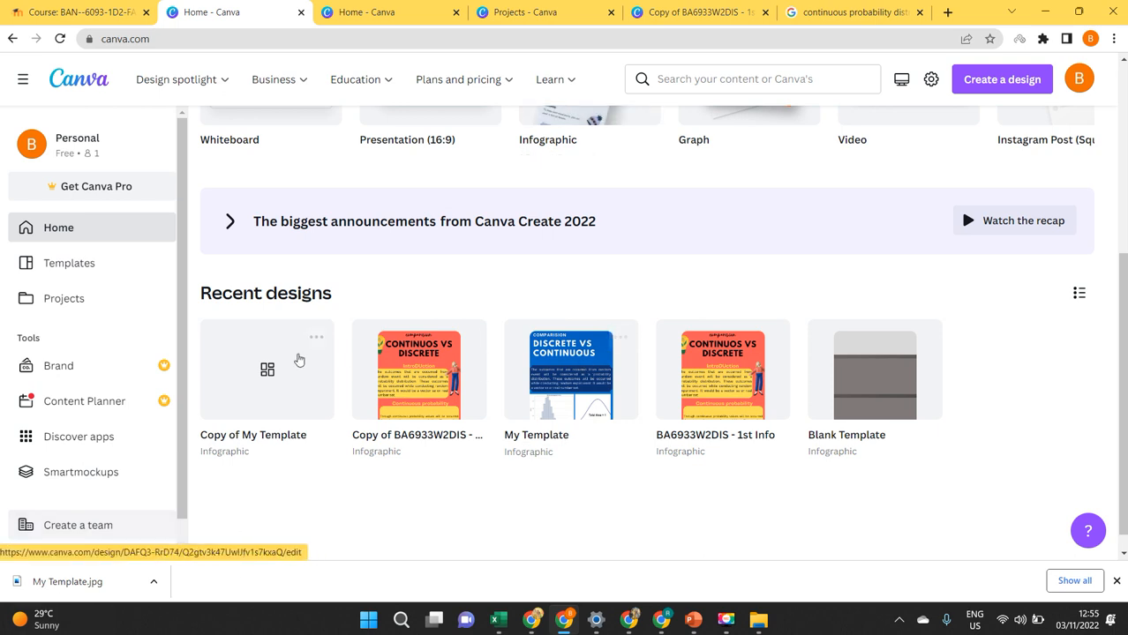
pyautogui.click(268, 375)
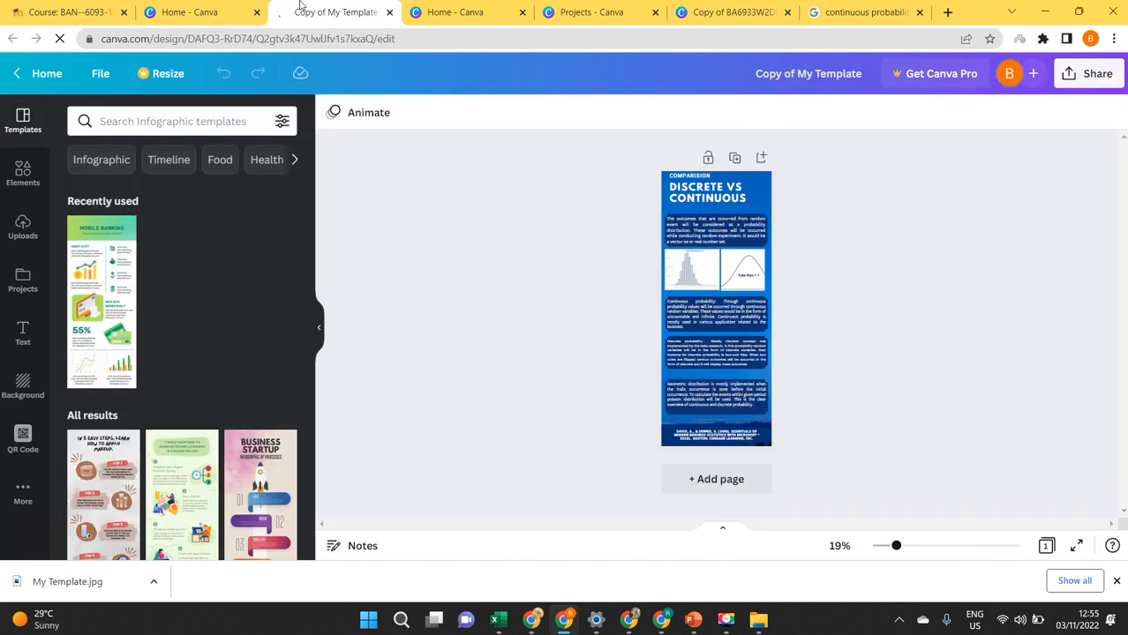
# Rename the copied design as "BA6933W2DIS Infographic 2".
pyautogui.click(100, 74)
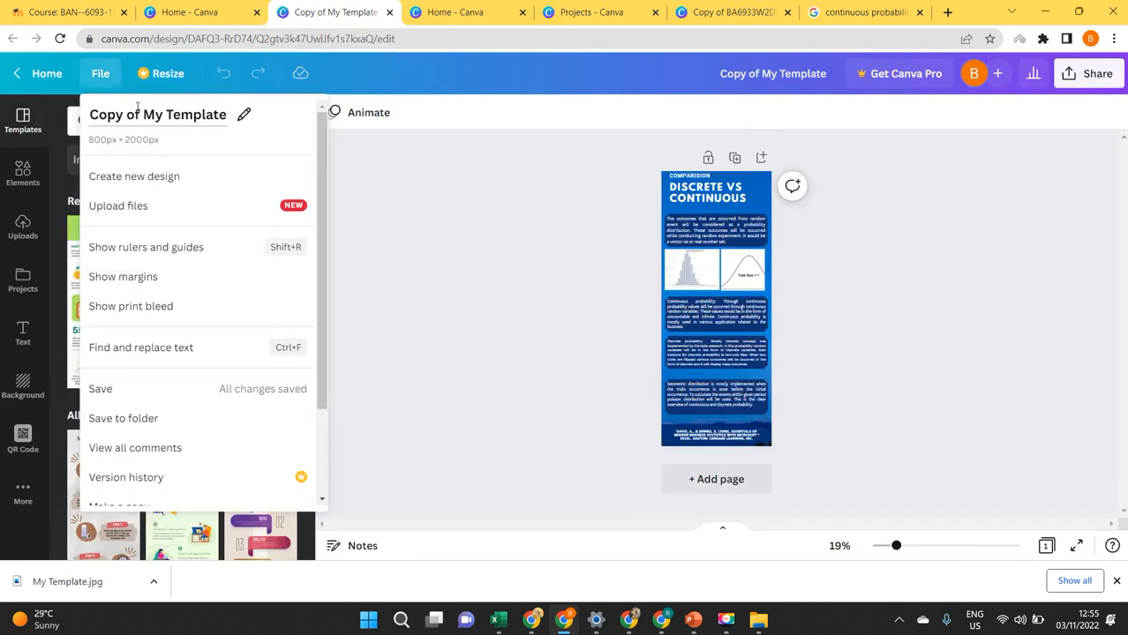
pyautogui.click(174, 109)
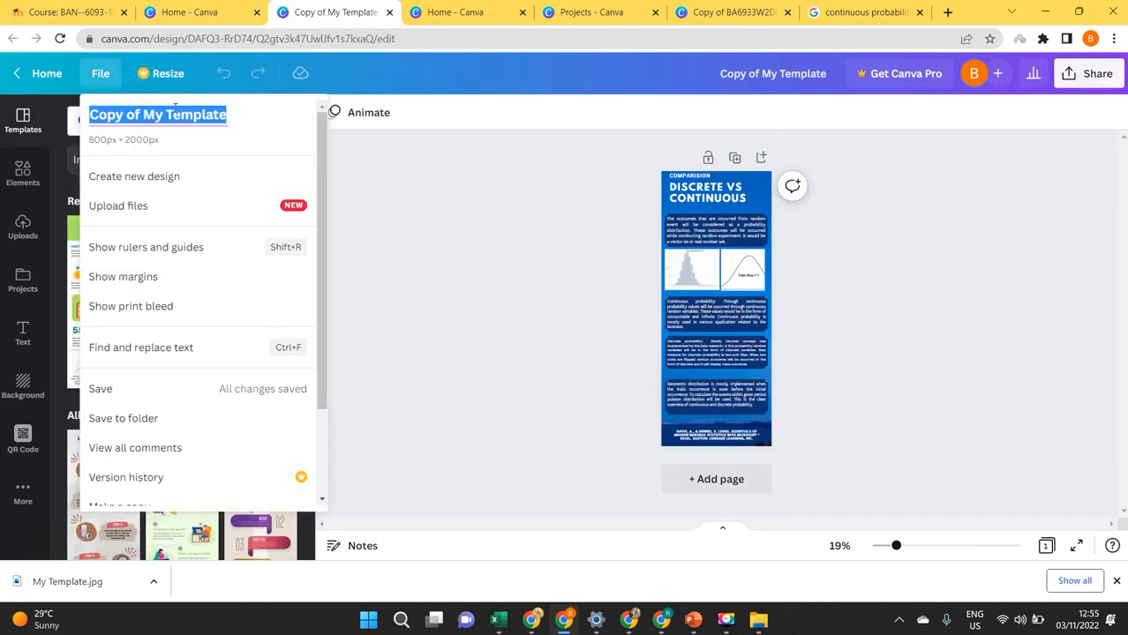
pyautogui.write('BA')
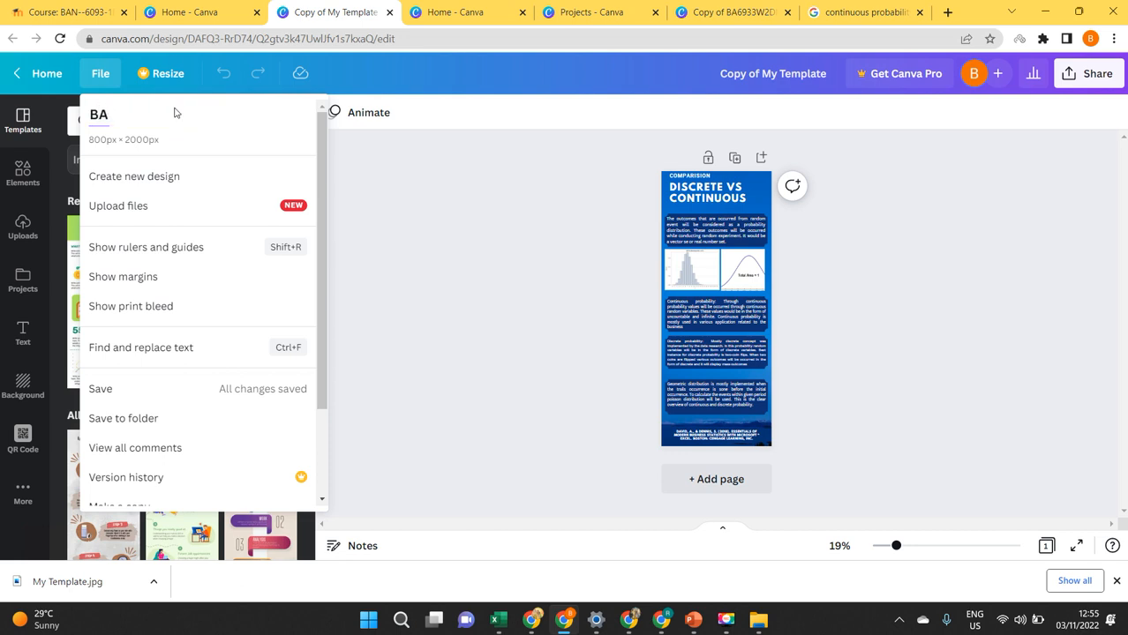
pyautogui.write('6933W2DIS Infographic')
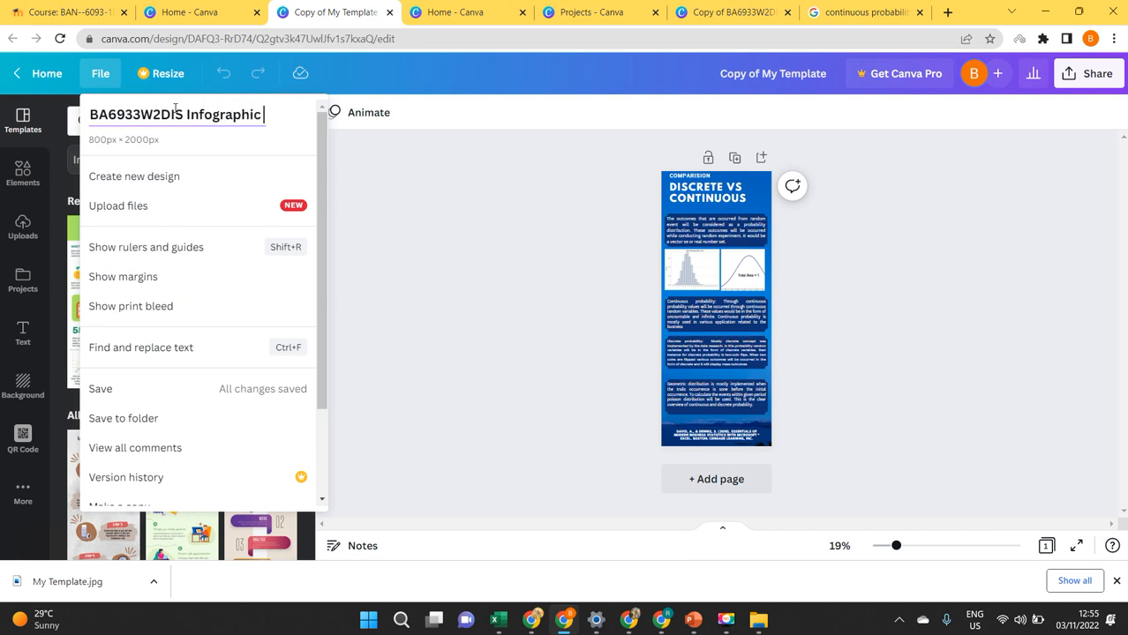
pyautogui.write(' 2')
pyautogui.press('Return')
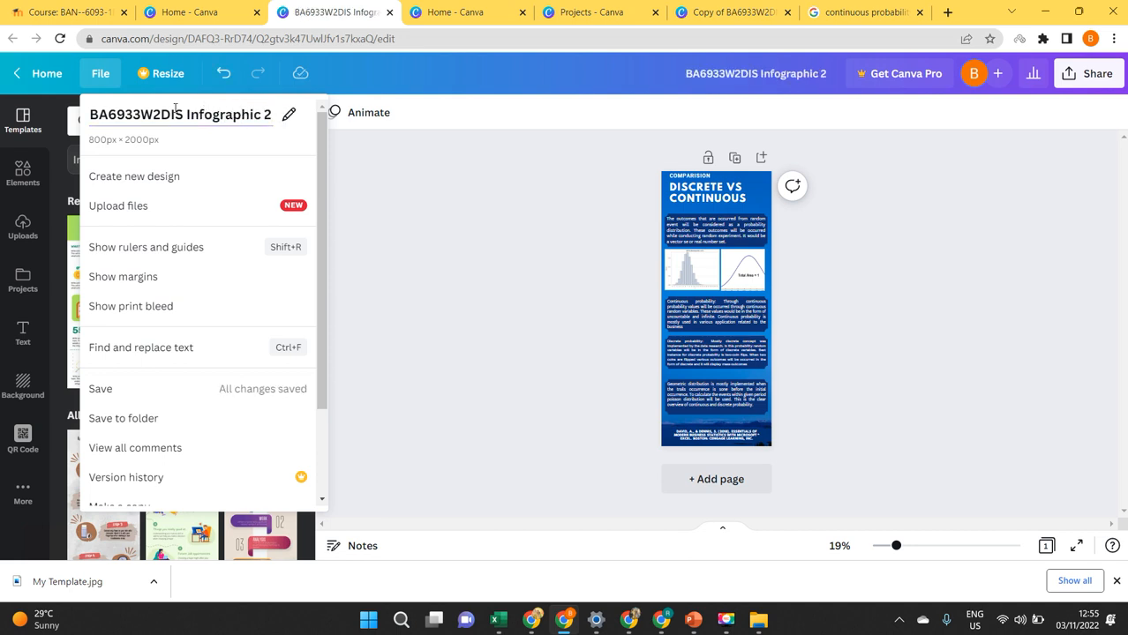
pyautogui.click(375, 356)
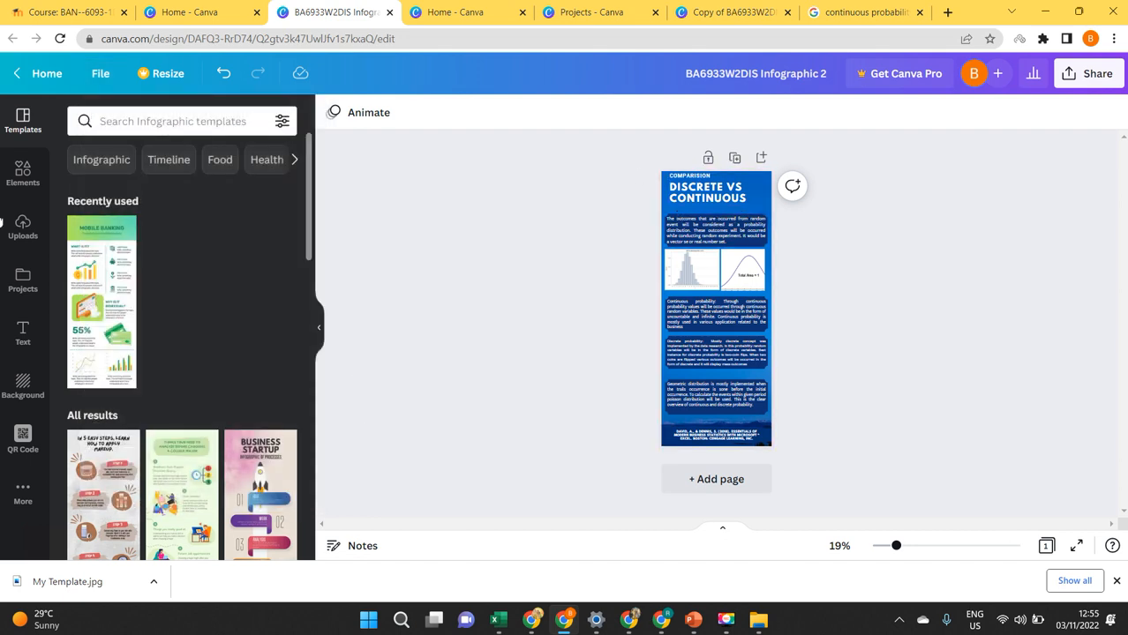
# Replace the infographic's blue photo background with plain coral, trying white first.
pyautogui.click(23, 388)
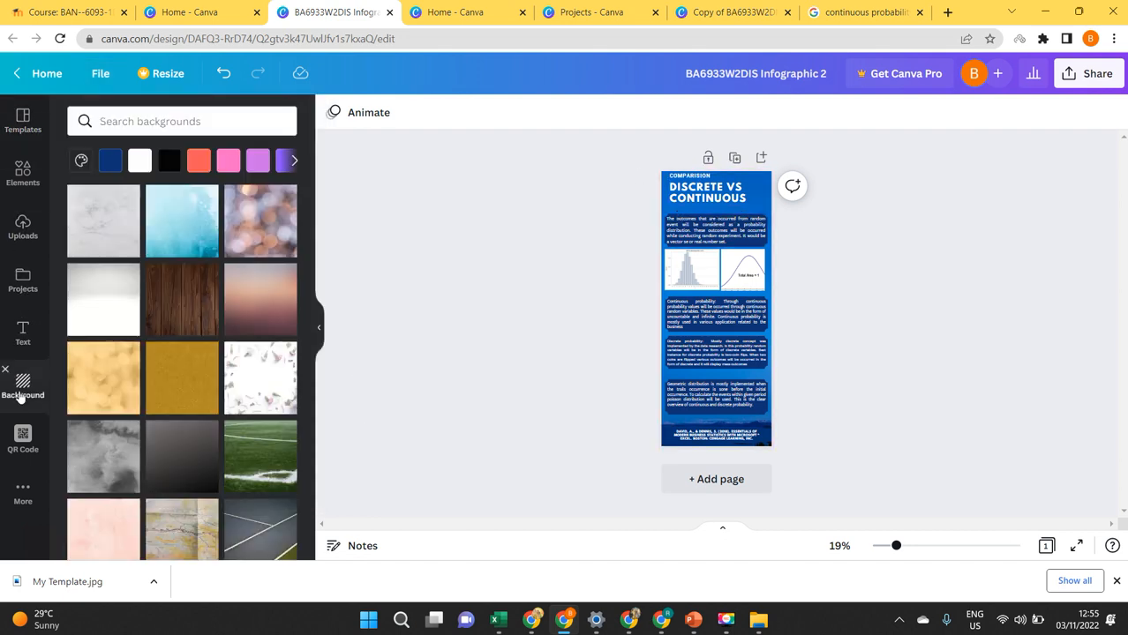
pyautogui.click(140, 161)
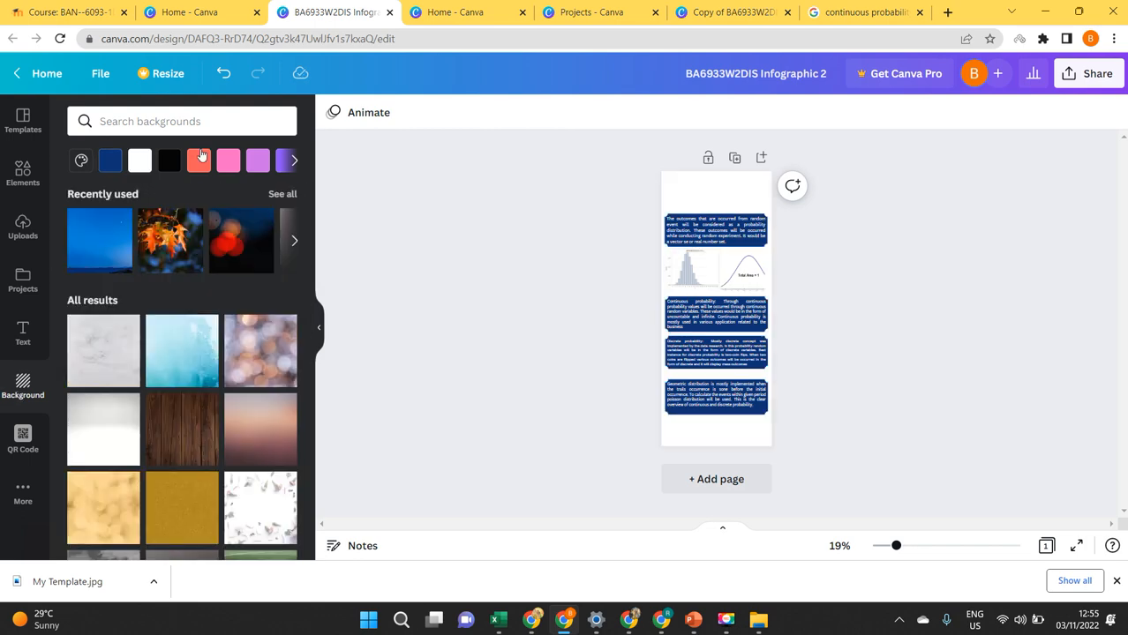
pyautogui.click(198, 161)
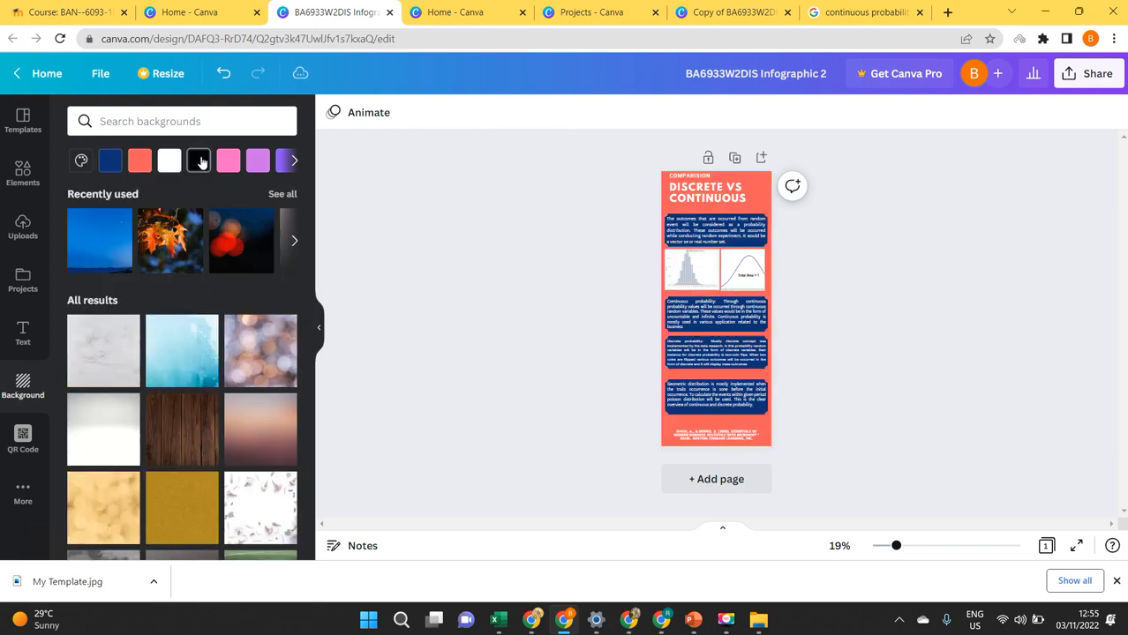
# Fill the introductory text box below the "Discrete vs Continuous" title with white.
pyautogui.click(746, 234)
pyautogui.click(411, 112)
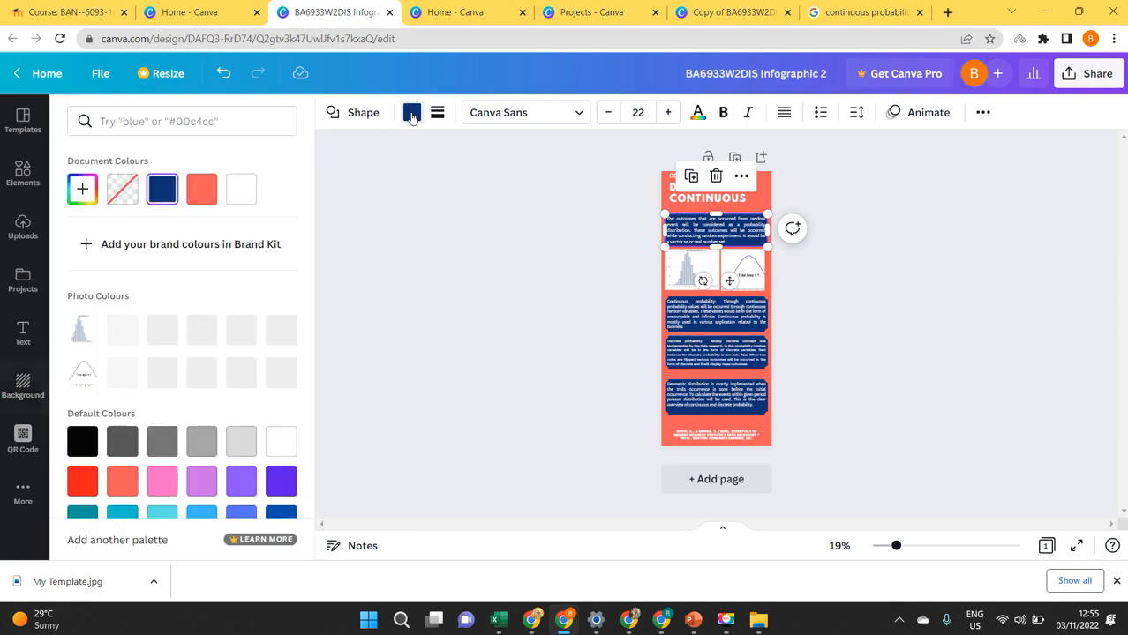
pyautogui.click(252, 190)
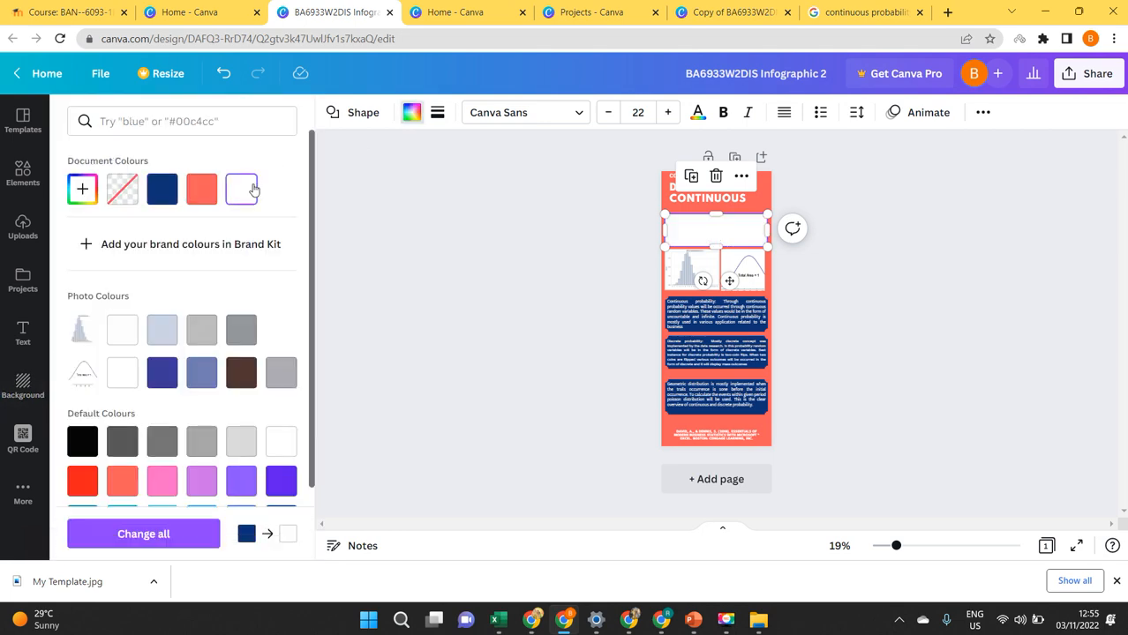
pyautogui.click(755, 322)
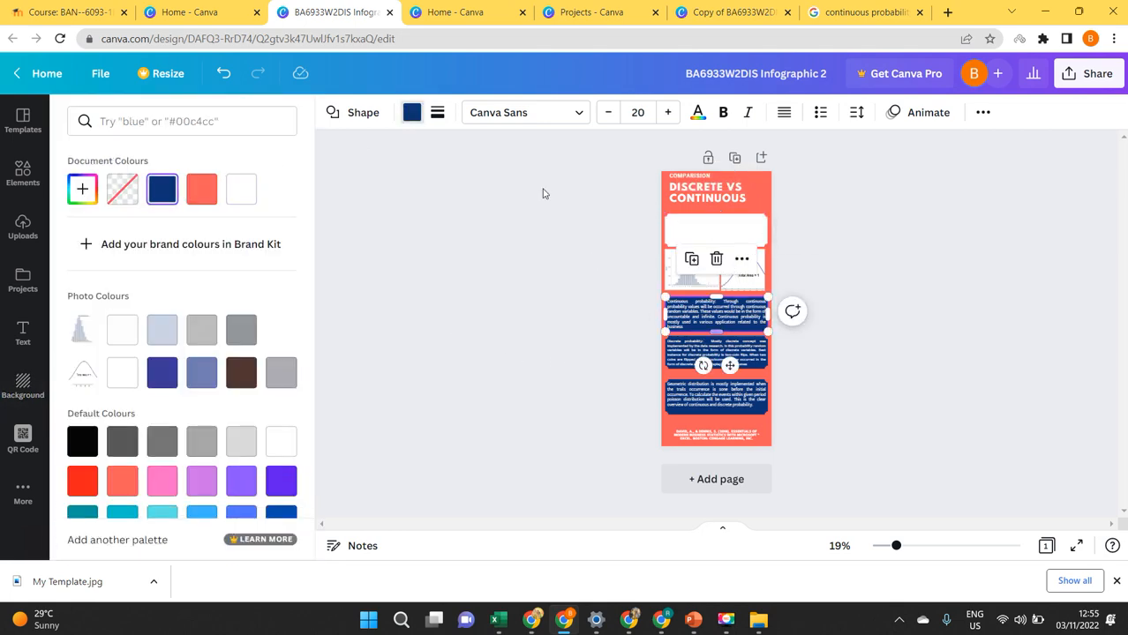
pyautogui.click(412, 112)
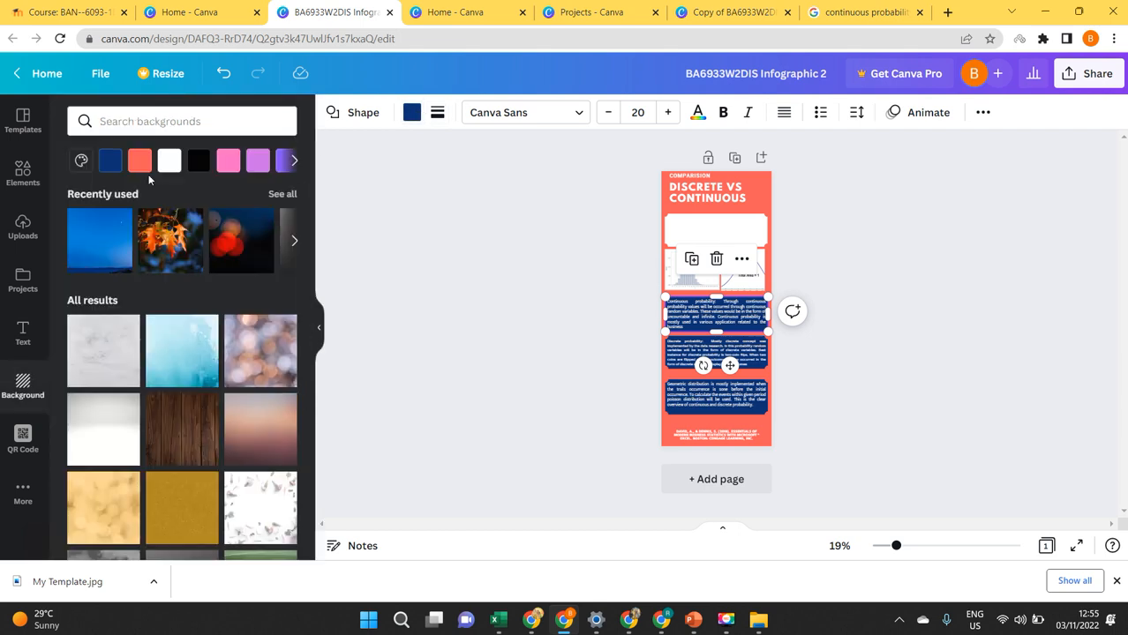
pyautogui.click(140, 160)
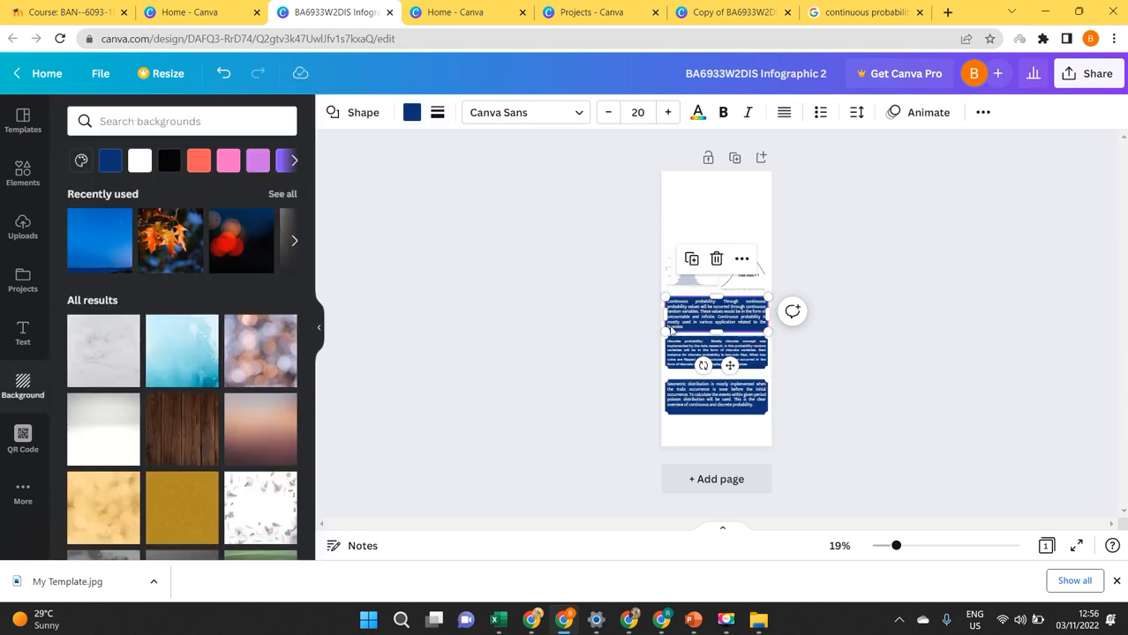
pyautogui.hotkey('ctrl', 'z')
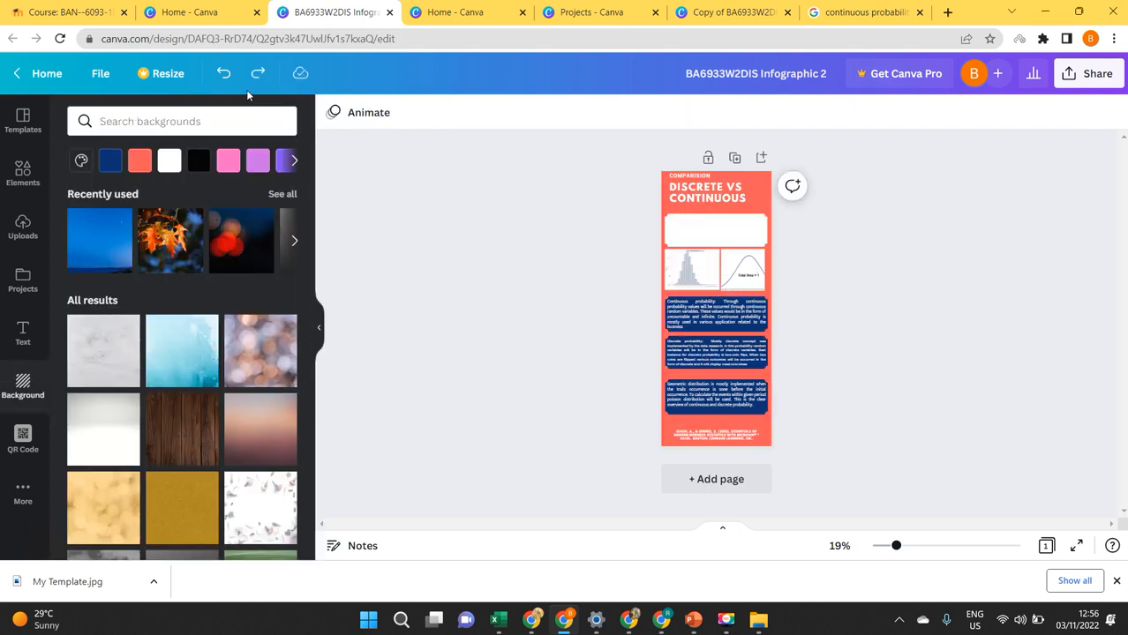
# Fill the continuous probability text box below the charts with white.
pyautogui.click(704, 329)
pyautogui.click(411, 112)
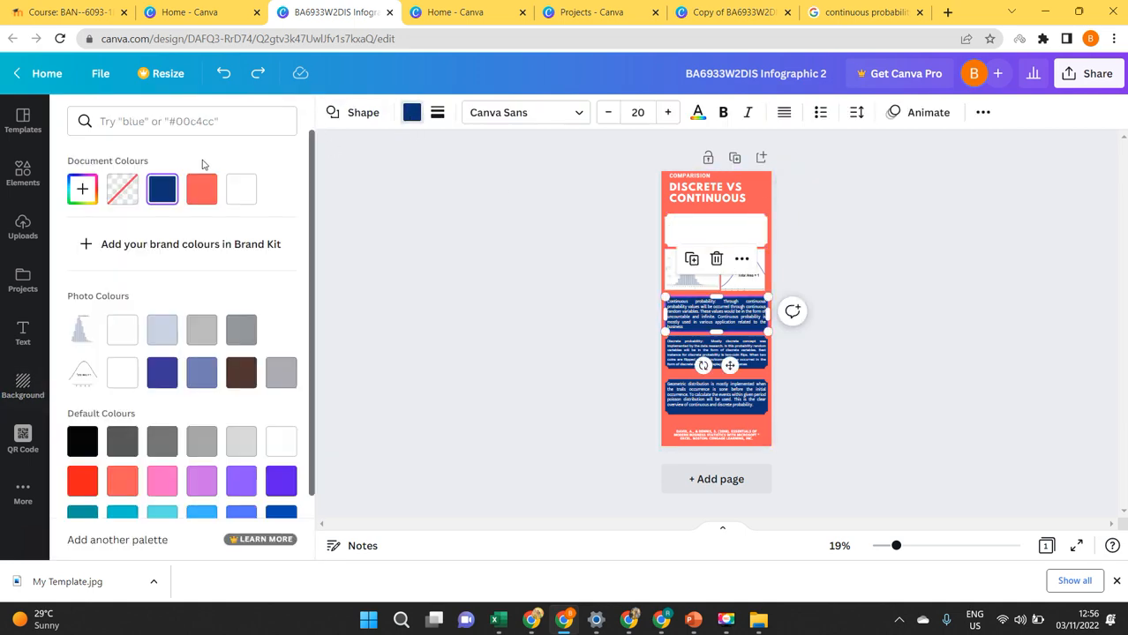
pyautogui.click(241, 189)
pyautogui.click(761, 359)
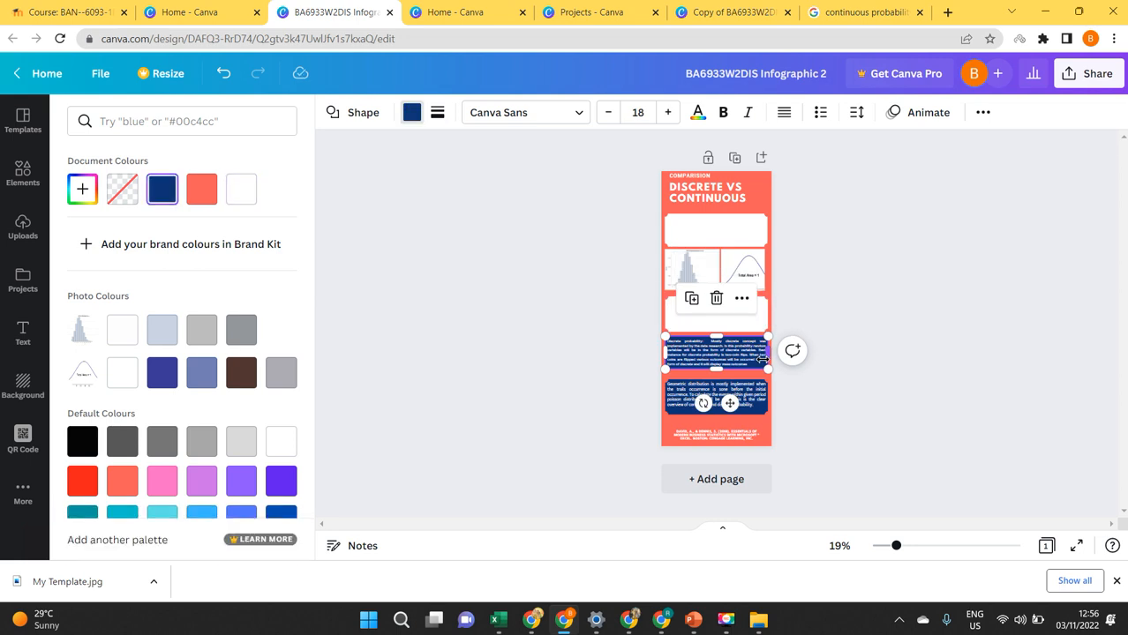
pyautogui.click(409, 121)
pyautogui.click(171, 163)
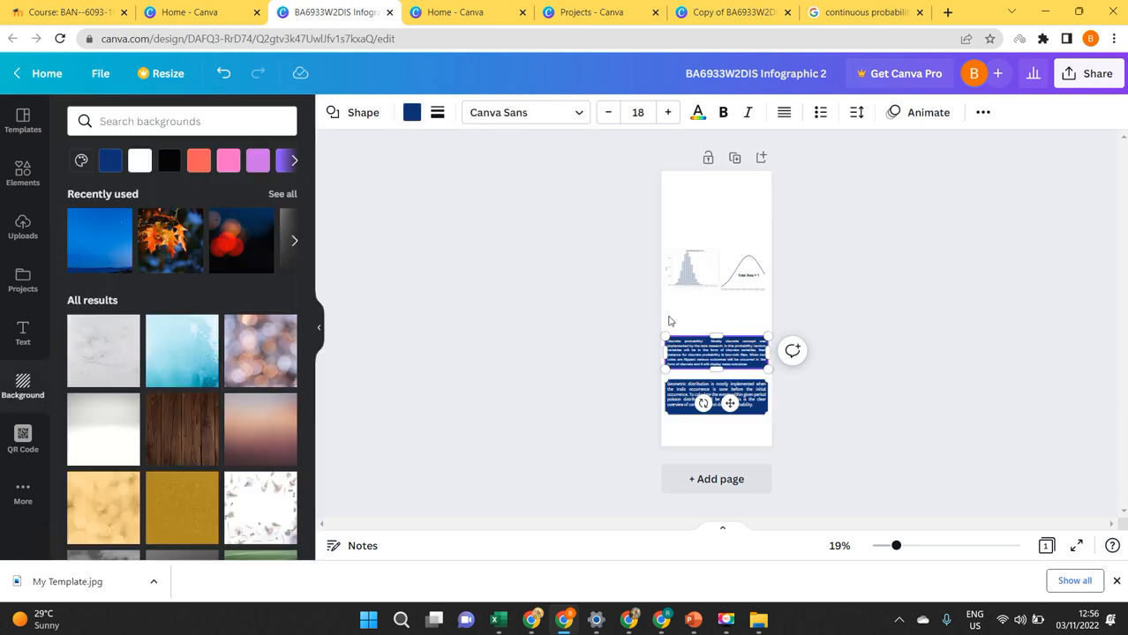
pyautogui.hotkey('ctrl', 'z')
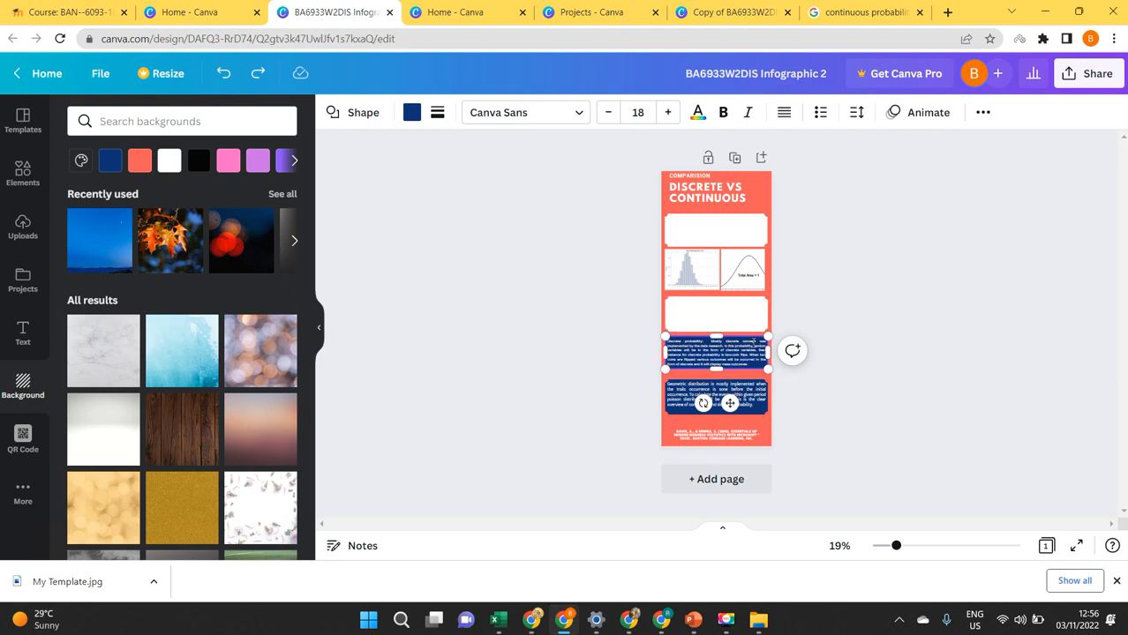
# Fill the discrete probability text box with white.
pyautogui.click(1015, 371)
pyautogui.click(752, 361)
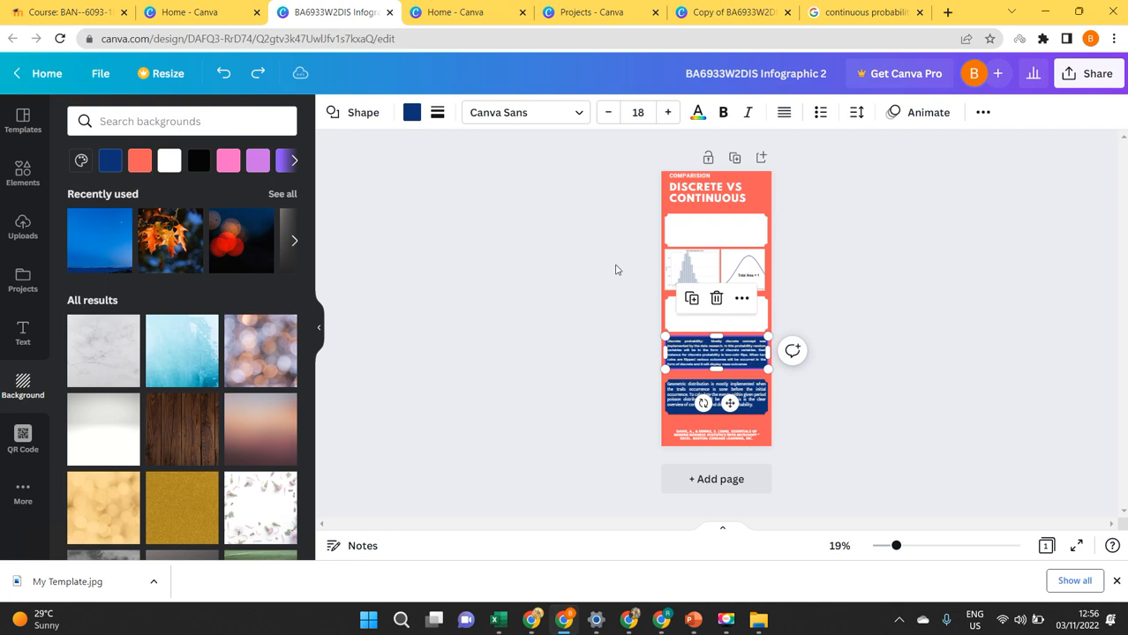
pyautogui.click(410, 118)
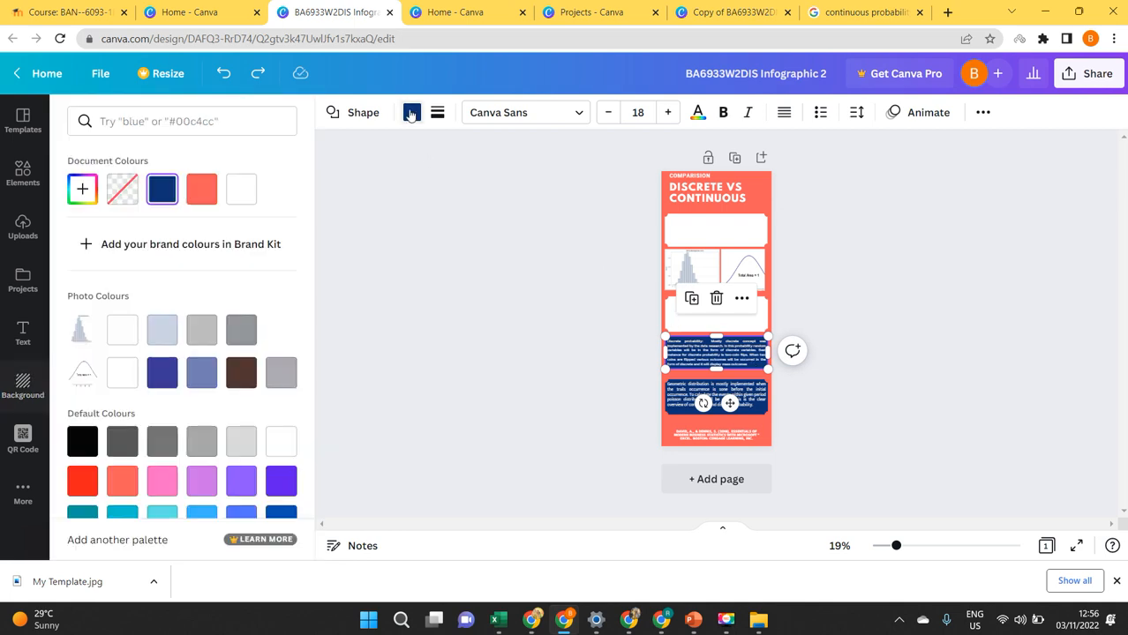
pyautogui.click(241, 189)
pyautogui.click(957, 388)
# Fill the geometric distribution text box above the reference with white.
pyautogui.click(752, 401)
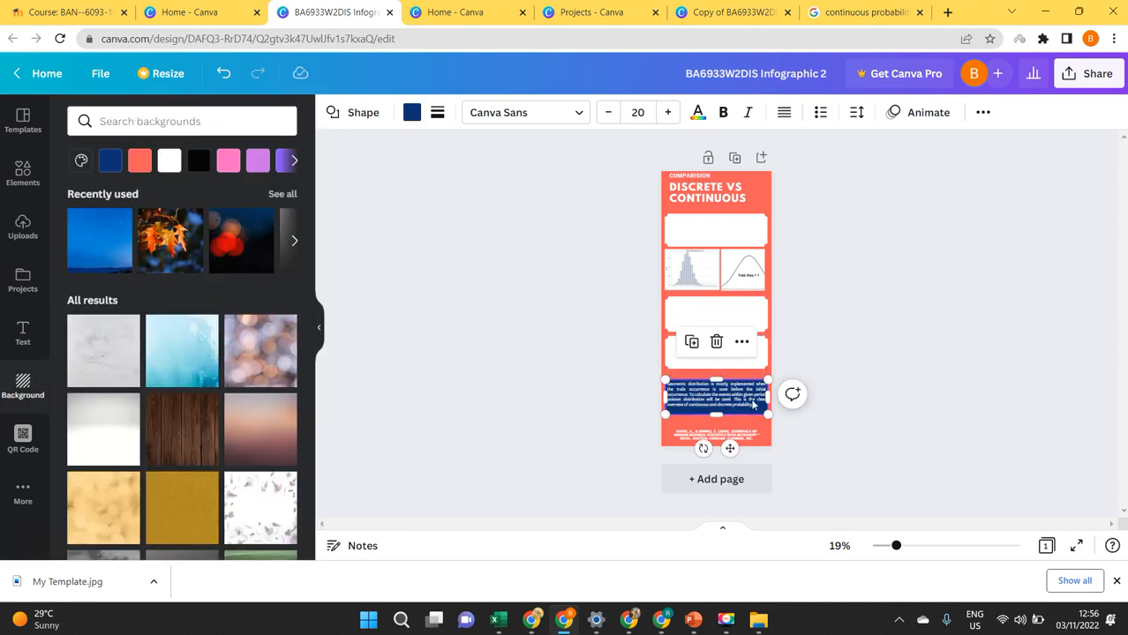
pyautogui.click(752, 401)
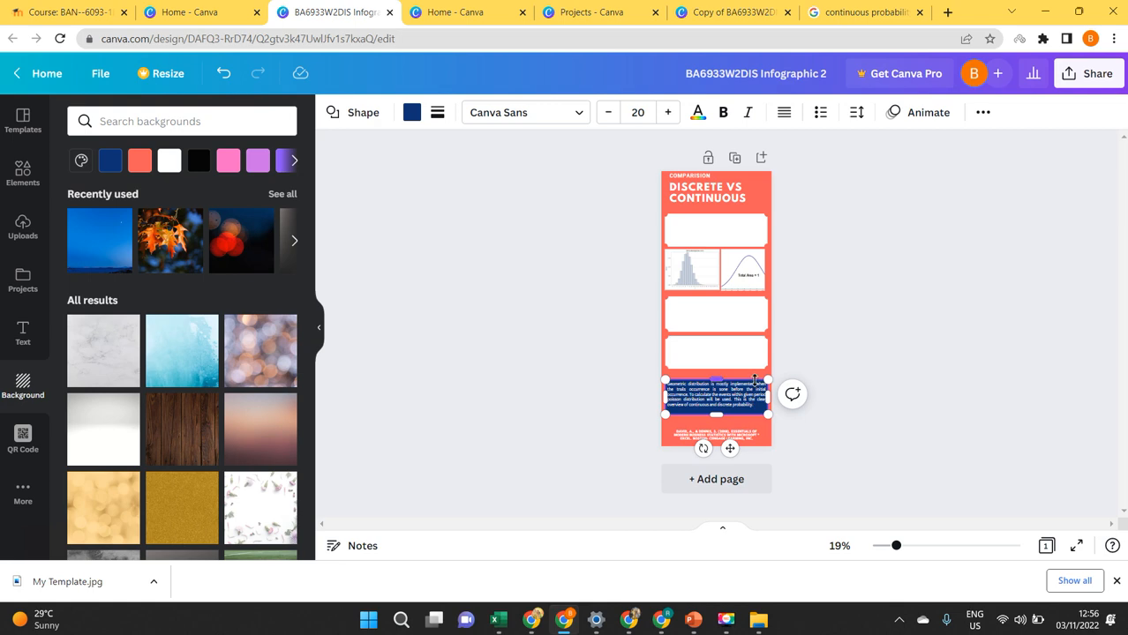
pyautogui.click(411, 112)
pyautogui.click(241, 189)
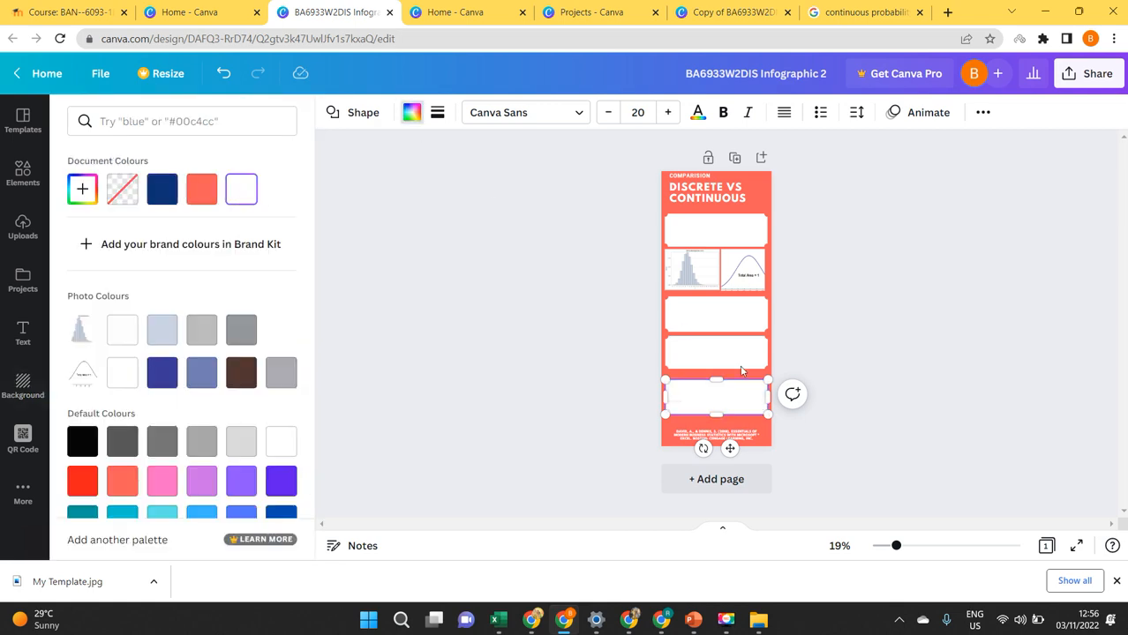
pyautogui.click(826, 351)
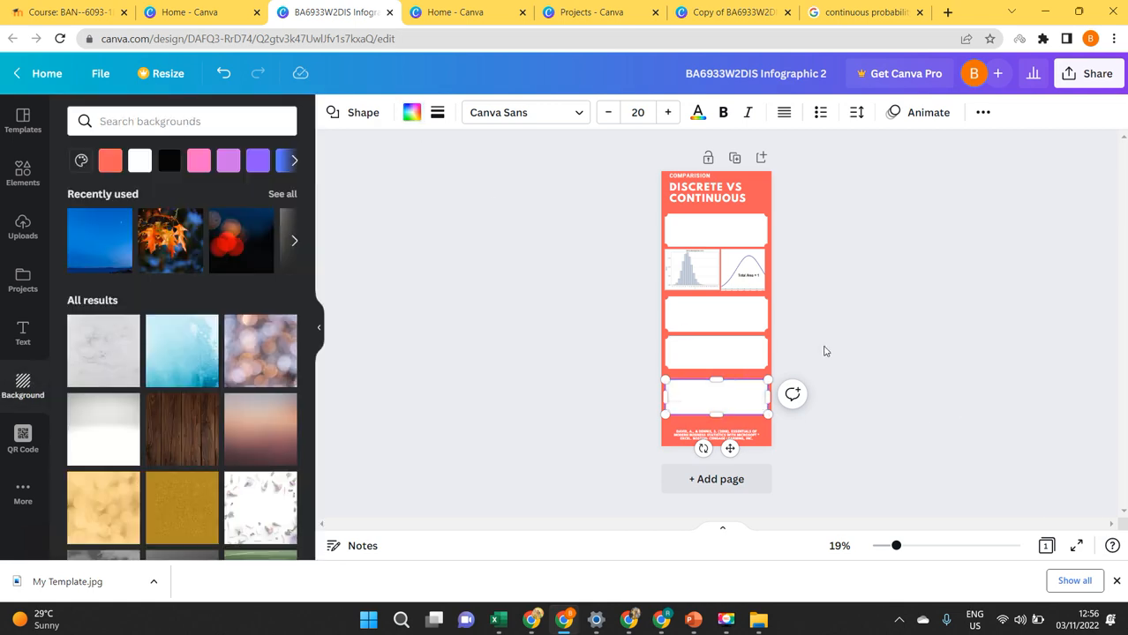
# Try a coral fill on the introductory text box below the title, then undo that fill.
pyautogui.click(726, 230)
pyautogui.click(736, 236)
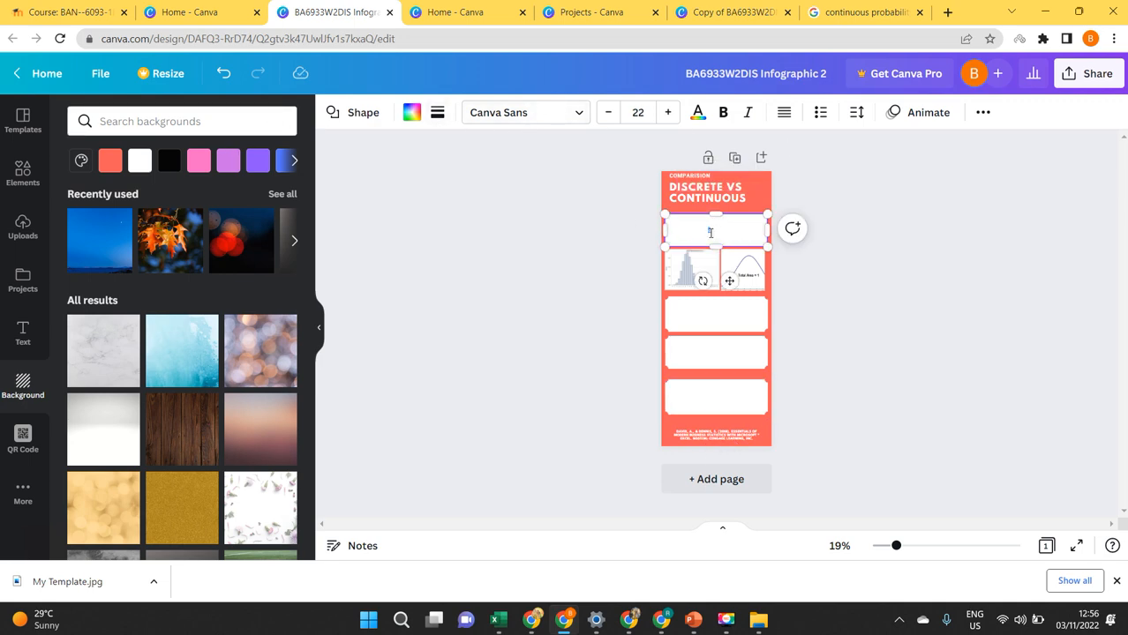
pyautogui.write('The outcomes that are occurred from random event will be considered as a probability distribution. These outcomes will be occurred while conducting real an experiment. It would be a natural set or real number set.')
pyautogui.click(412, 112)
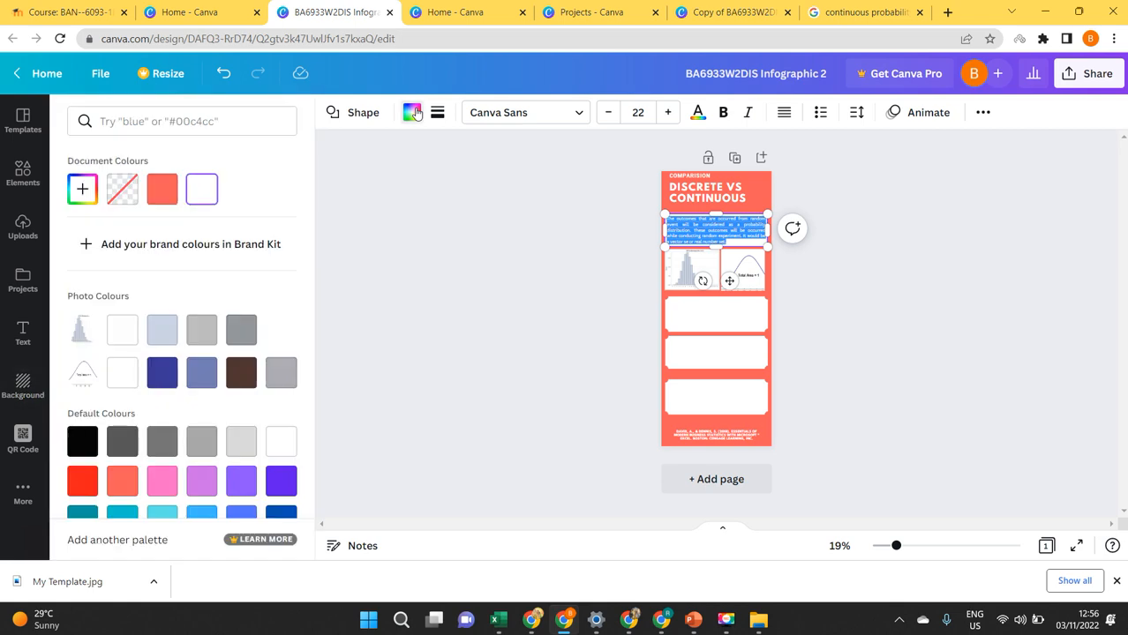
pyautogui.click(152, 196)
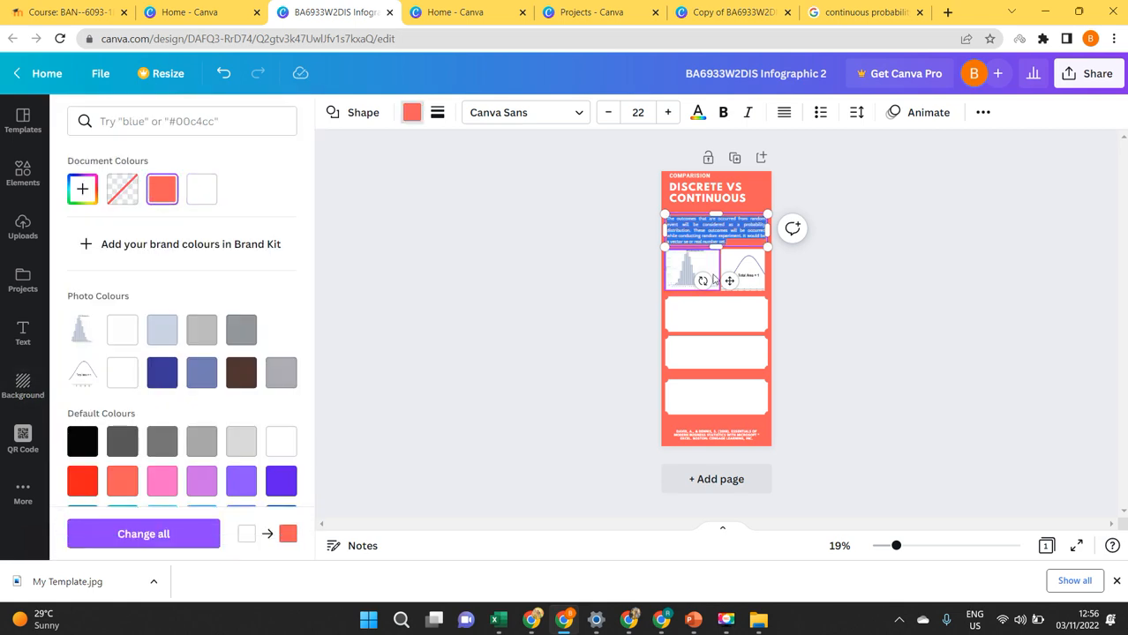
pyautogui.click(925, 285)
pyautogui.click(476, 277)
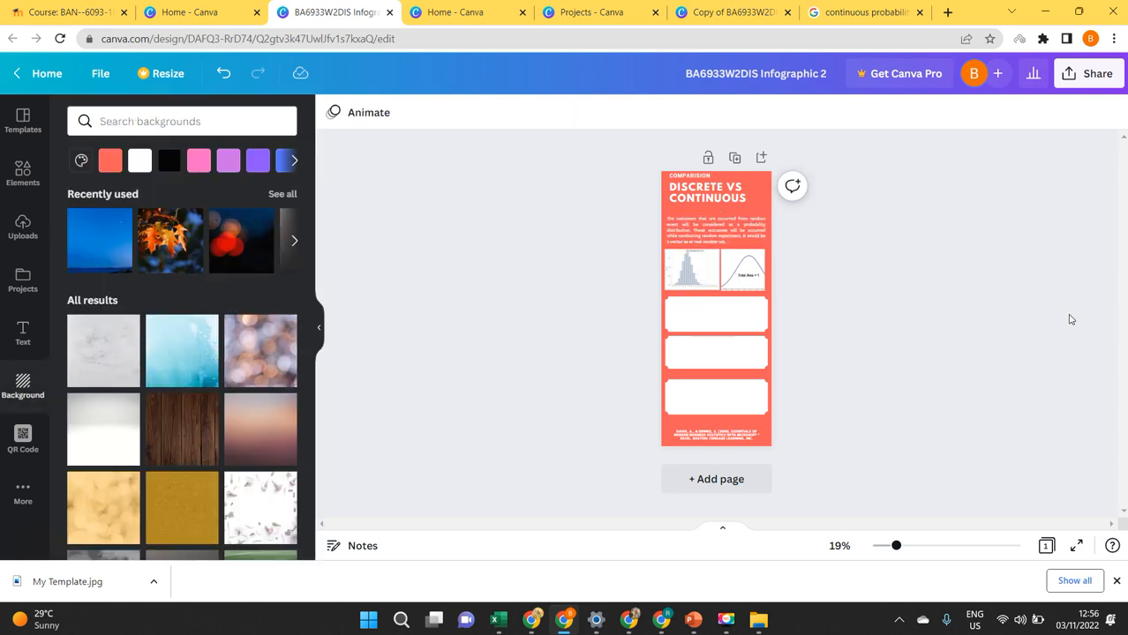
pyautogui.hotkey('ctrl', 'z')
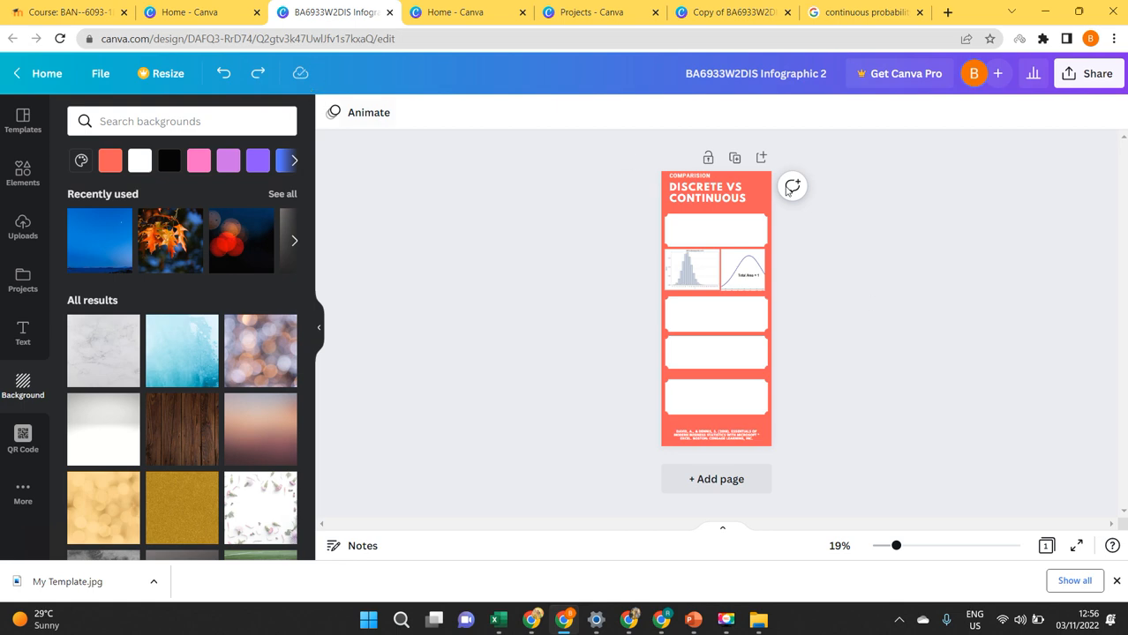
# Colour the introductory text below the title coral and make it bold.
pyautogui.click(738, 232)
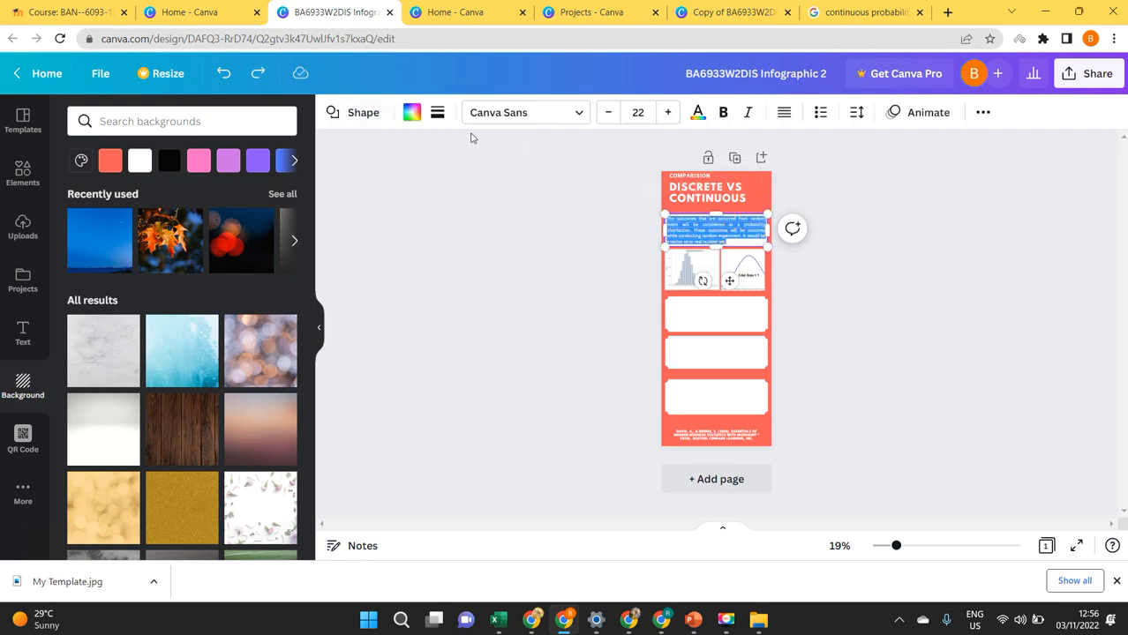
pyautogui.click(701, 121)
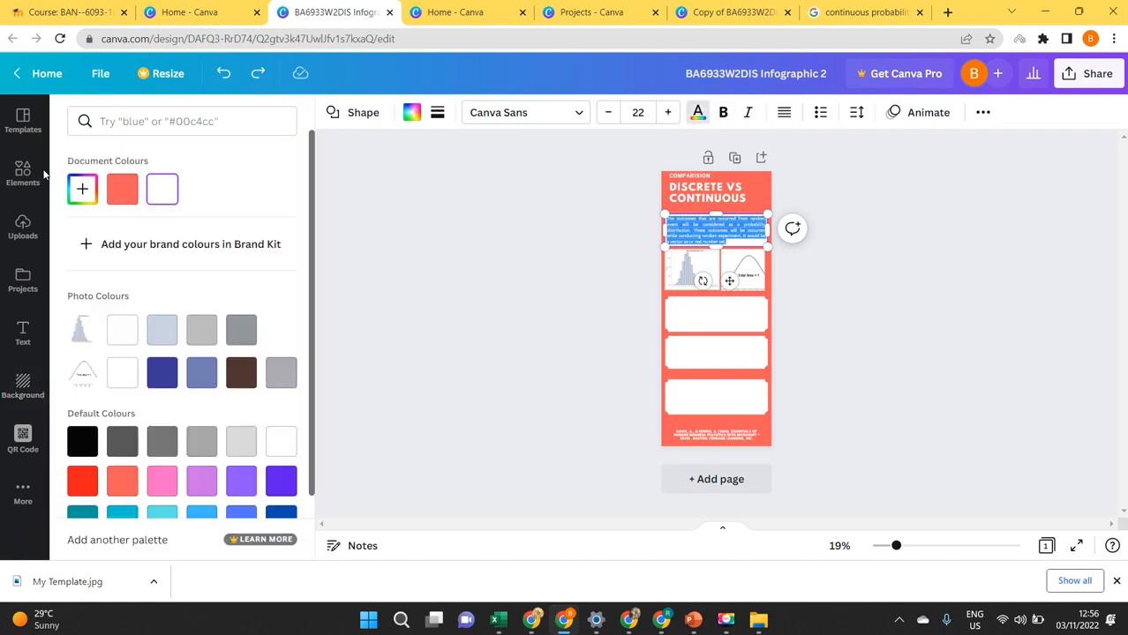
pyautogui.click(123, 189)
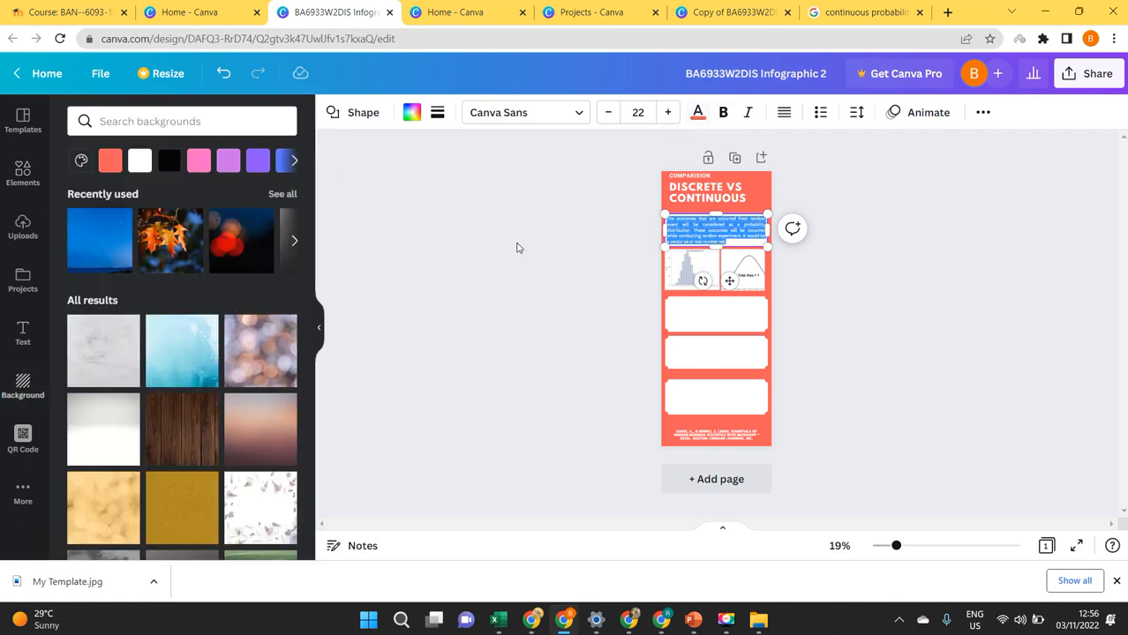
pyautogui.click(863, 269)
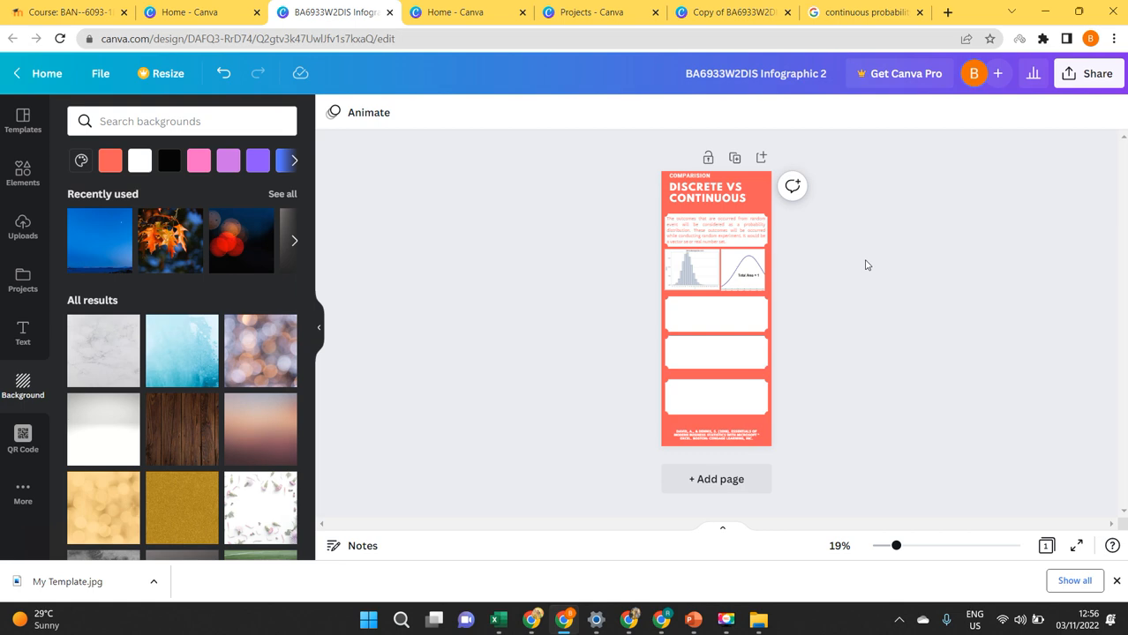
pyautogui.doubleClick(718, 236)
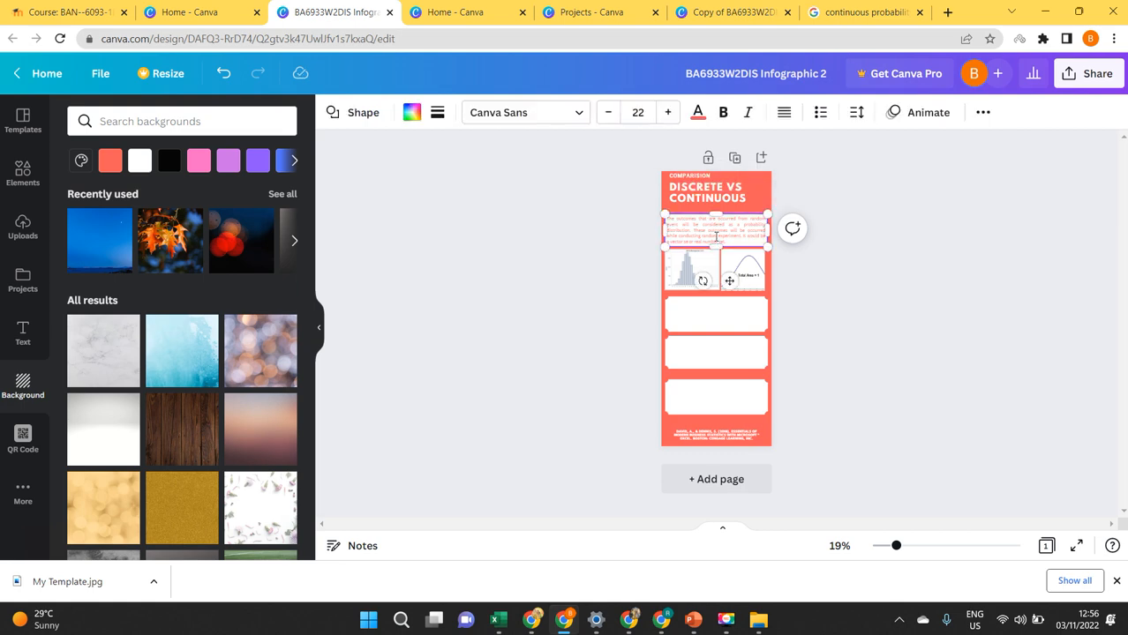
pyautogui.click(693, 118)
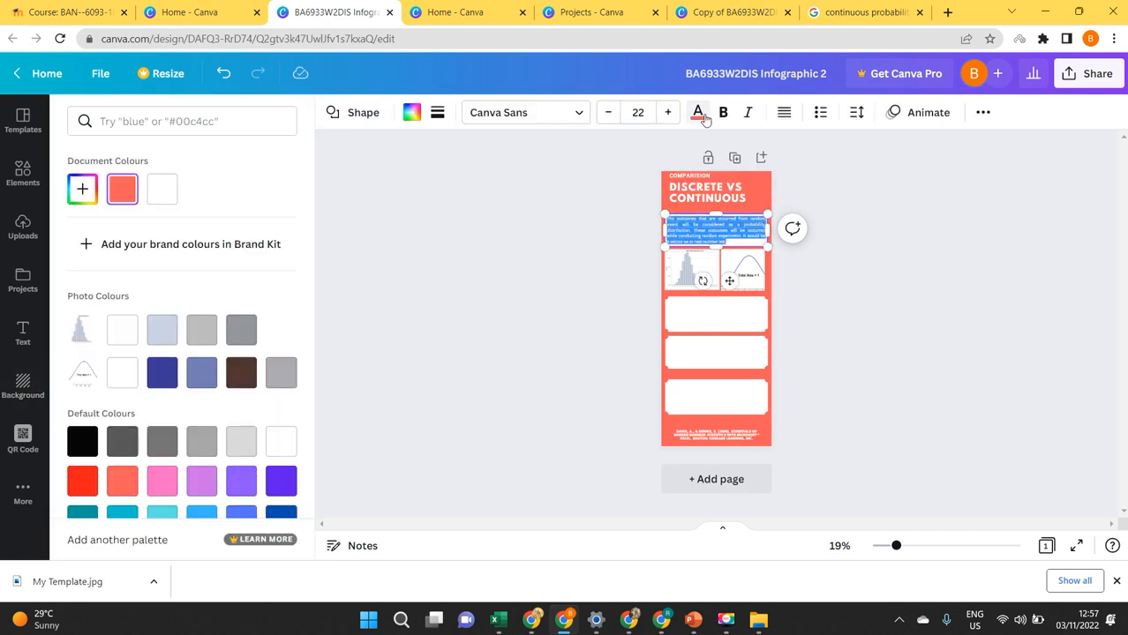
pyautogui.click(723, 113)
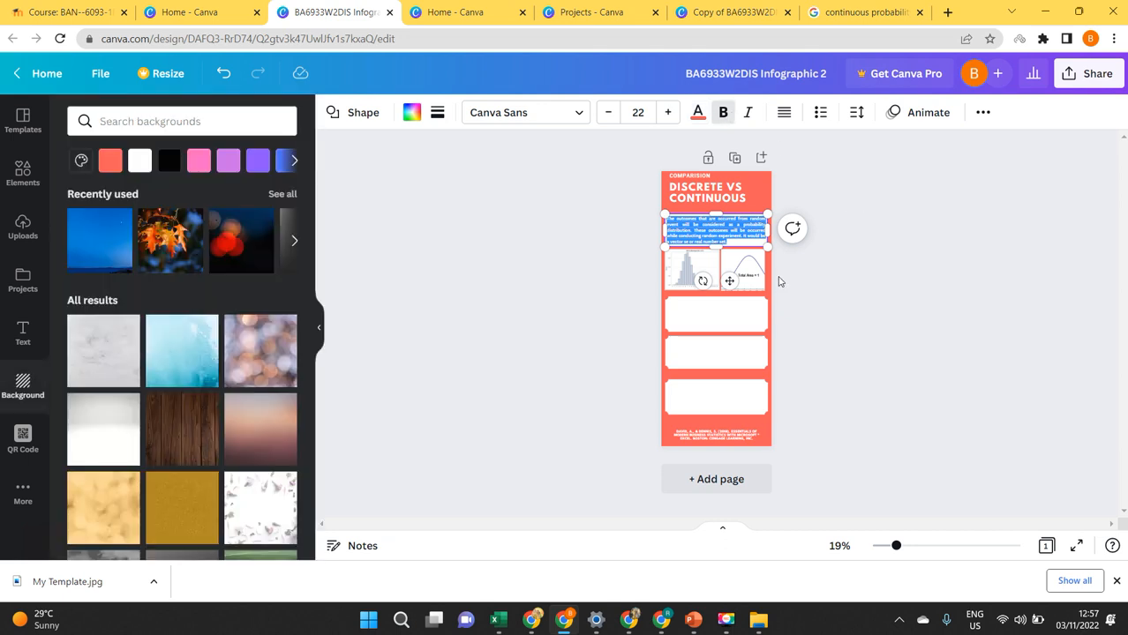
pyautogui.click(752, 305)
pyautogui.click(799, 283)
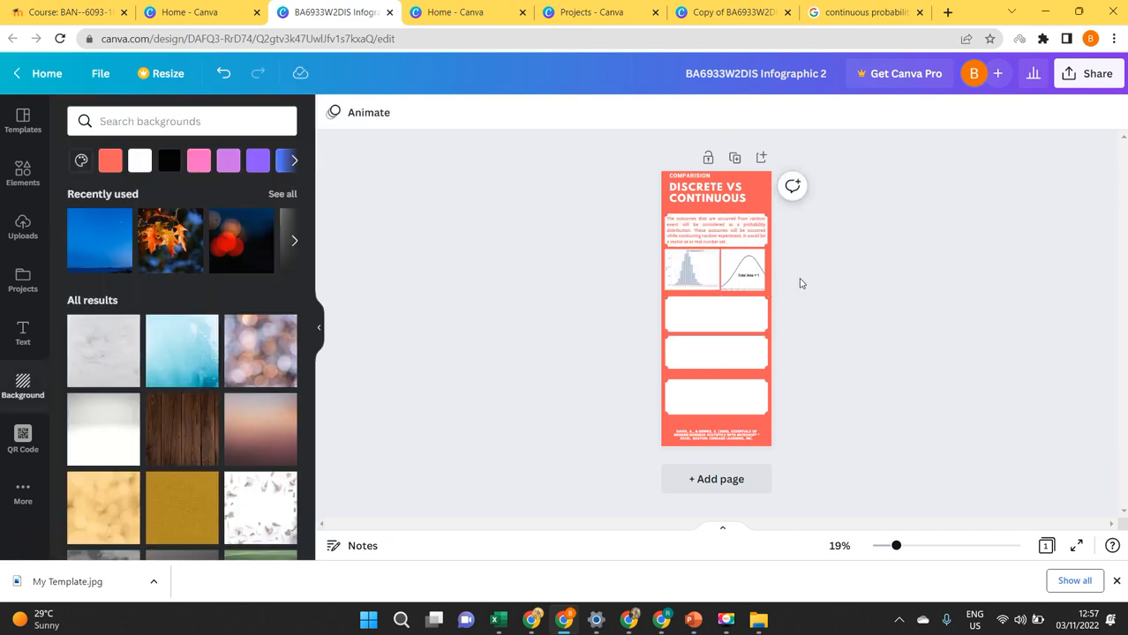
# Colour the continuous probability text coral and make it bold.
pyautogui.click(706, 312)
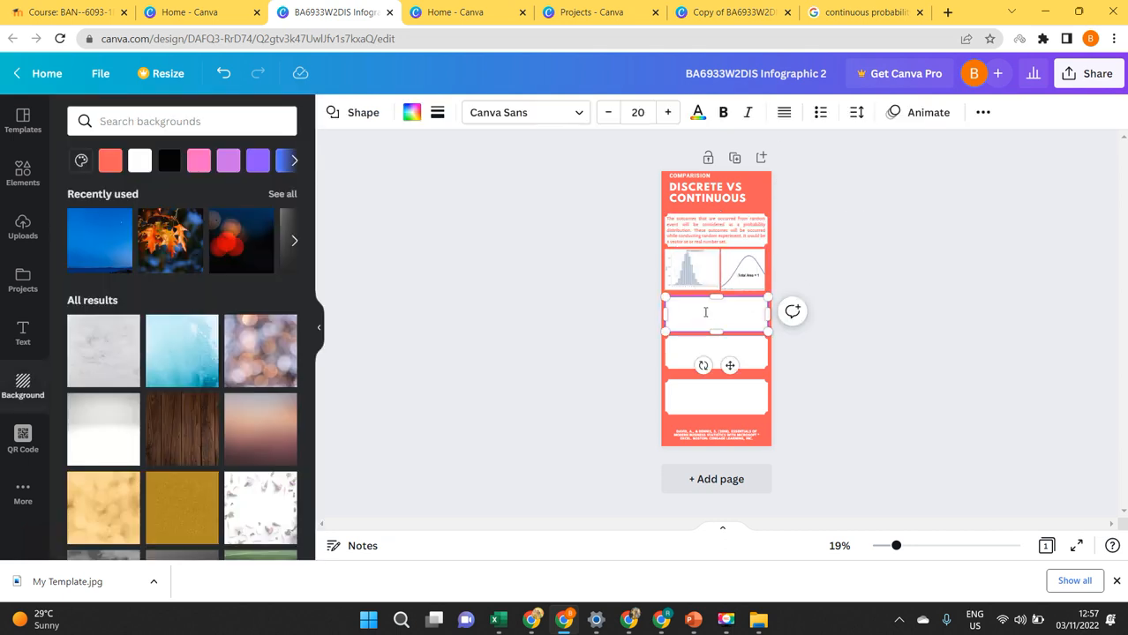
pyautogui.click(705, 313)
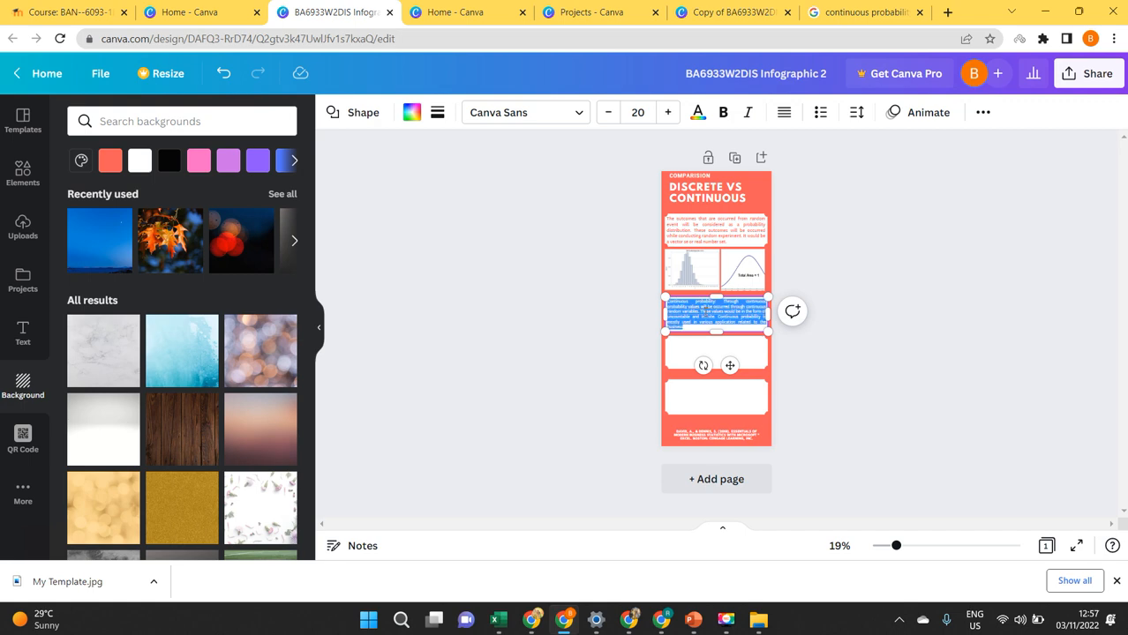
pyautogui.click(698, 112)
pyautogui.click(123, 188)
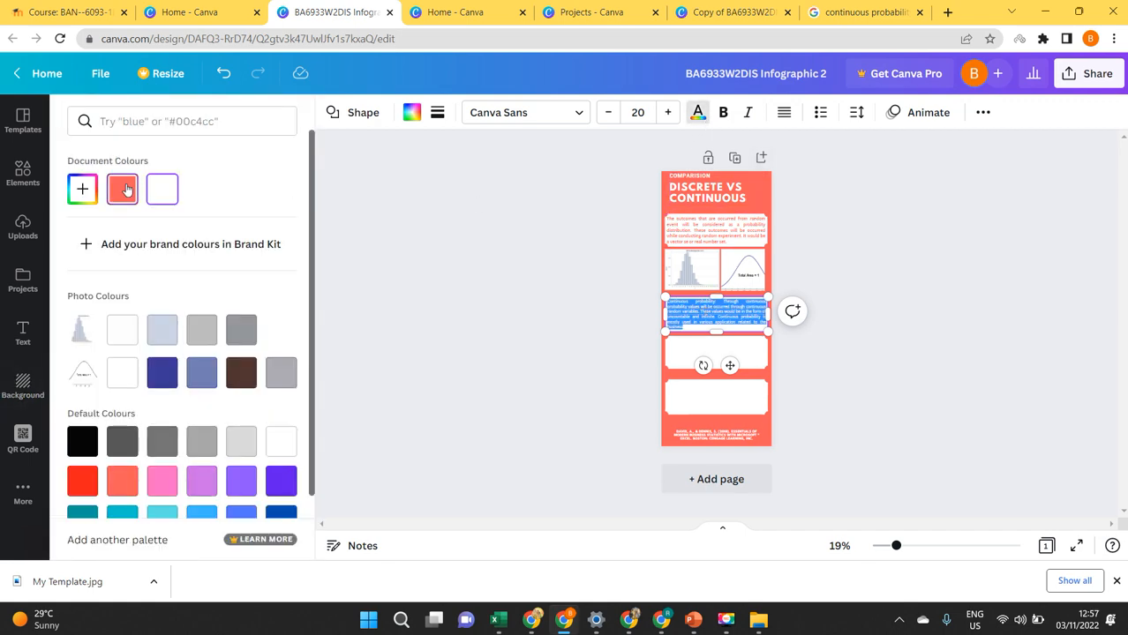
pyautogui.click(723, 112)
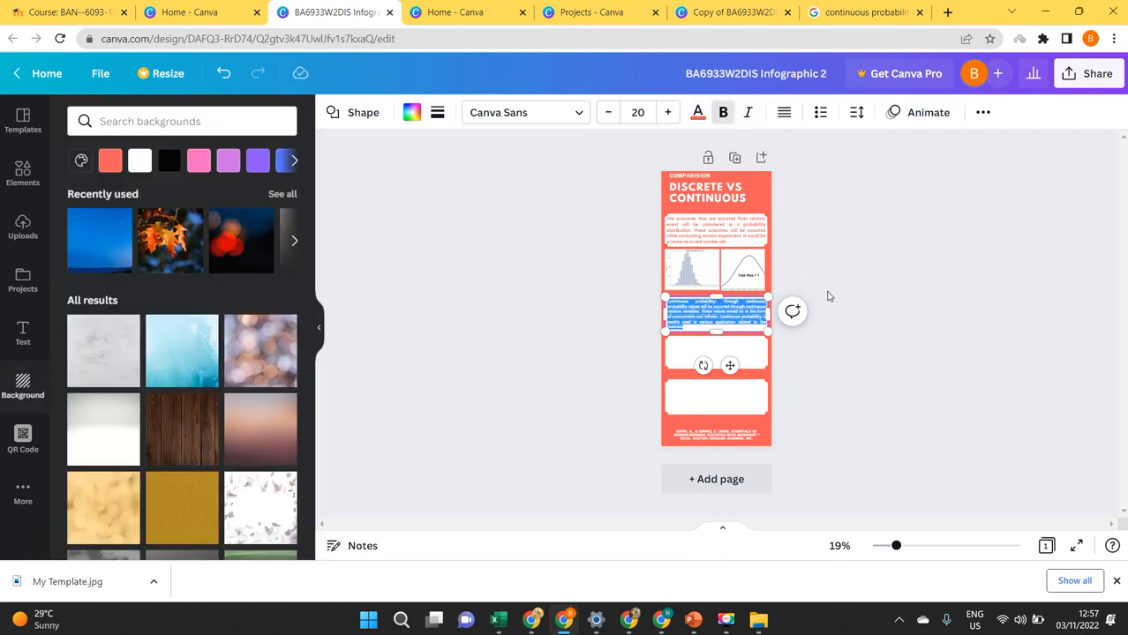
# Colour the discrete probability text coral and make it bold.
pyautogui.click(757, 346)
pyautogui.hotkey('ctrl', 'a')
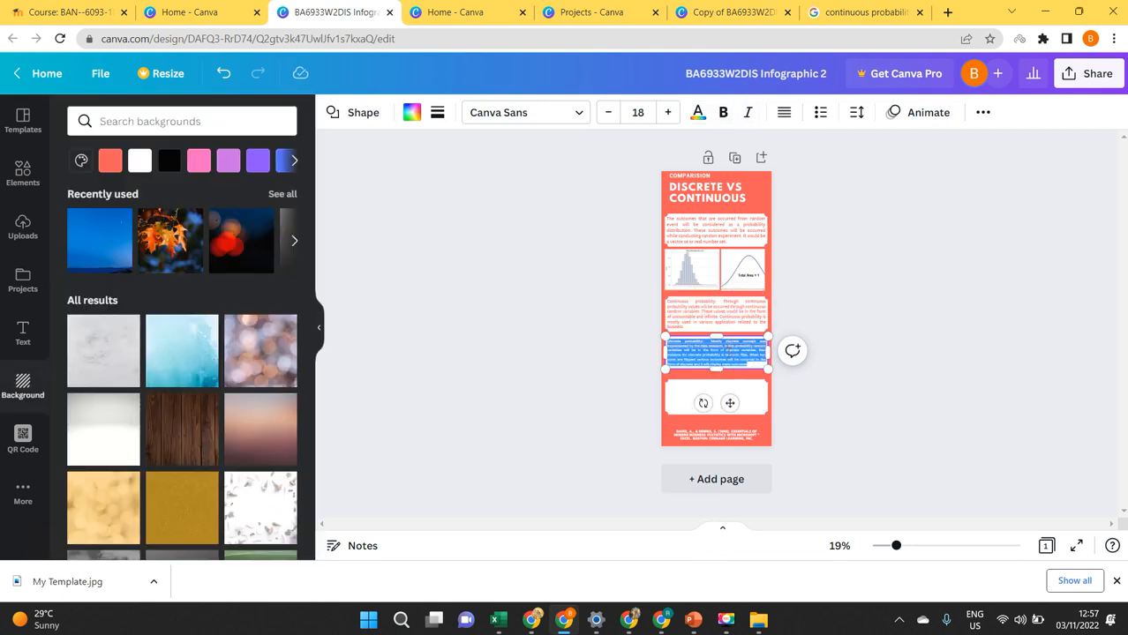
pyautogui.click(697, 112)
pyautogui.click(122, 189)
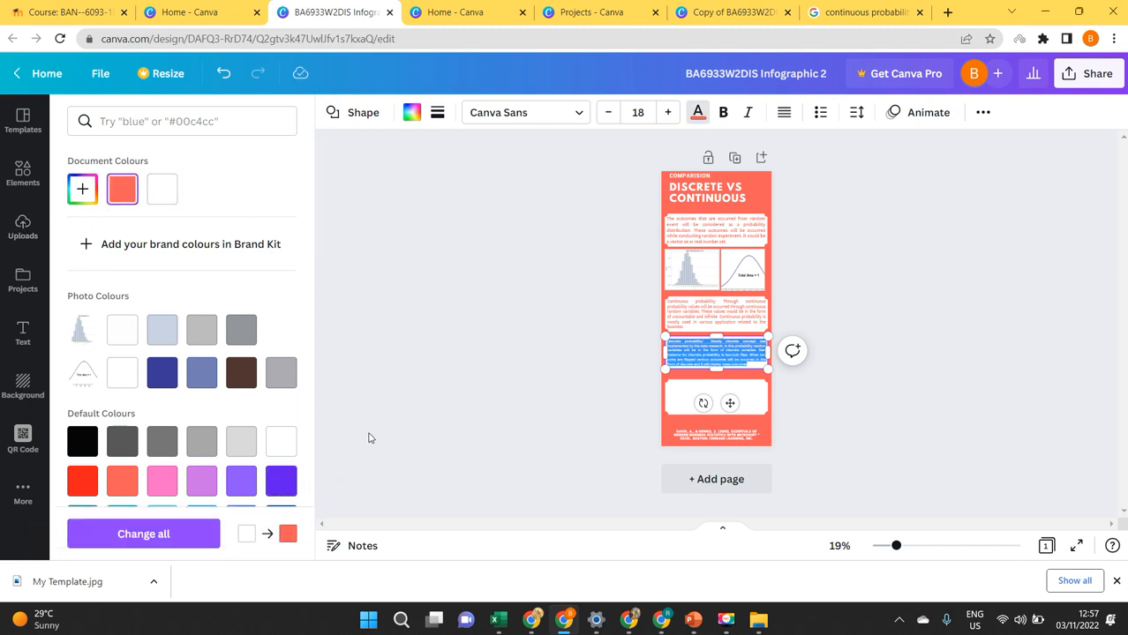
pyautogui.click(723, 112)
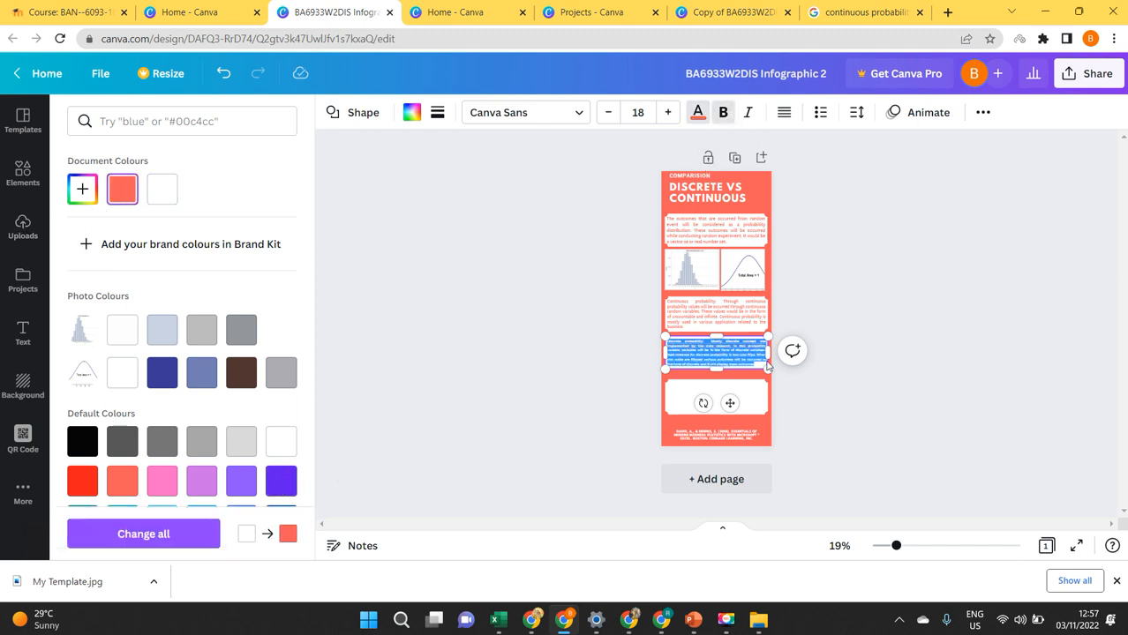
pyautogui.click(883, 273)
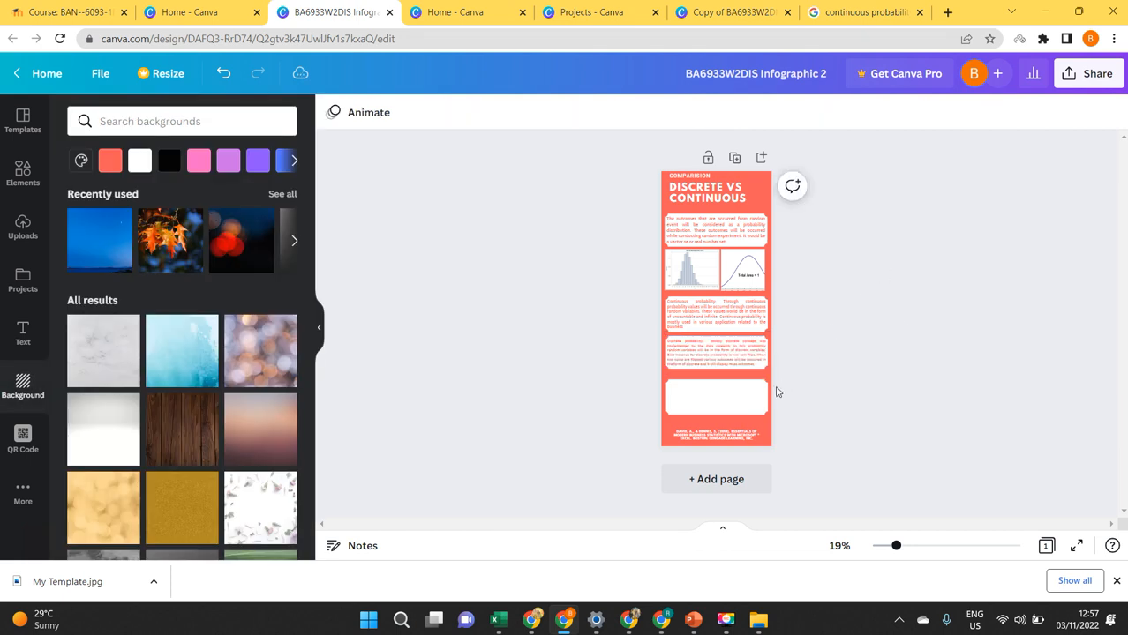
# Colour the geometric distribution text above the reference coral and make it bold.
pyautogui.click(715, 391)
pyautogui.click(715, 391)
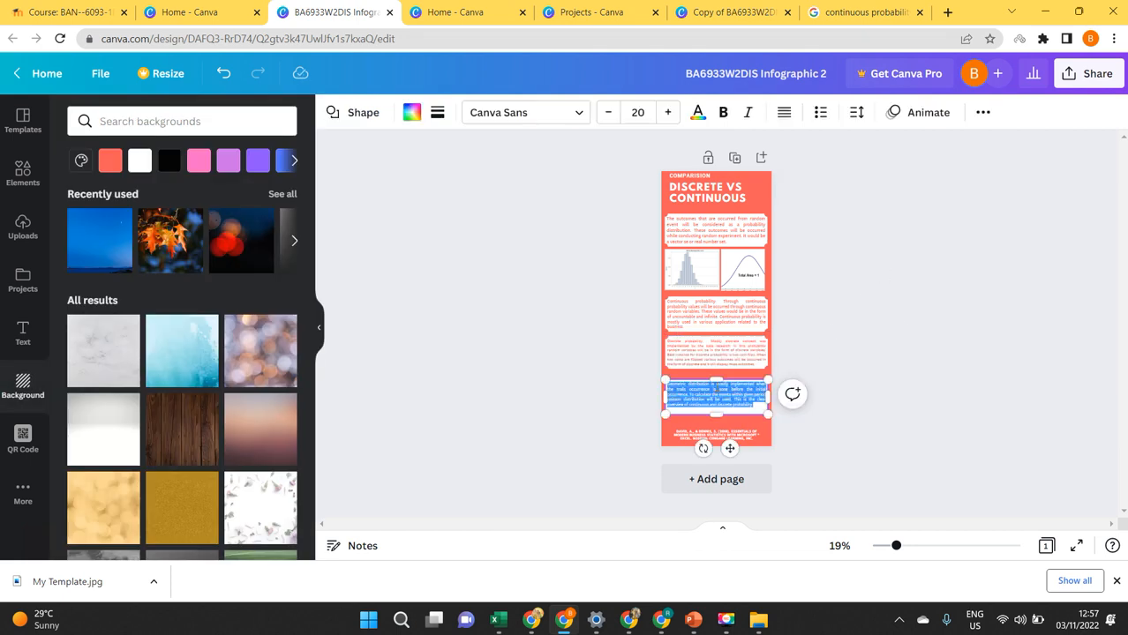
pyautogui.click(697, 112)
pyautogui.click(120, 188)
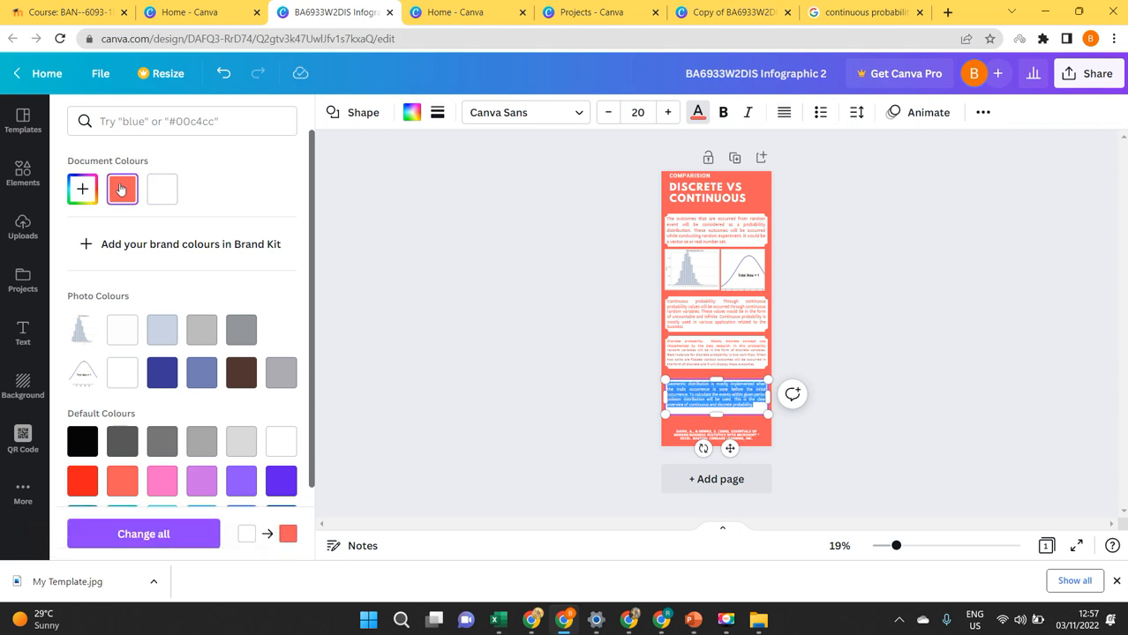
pyautogui.click(448, 308)
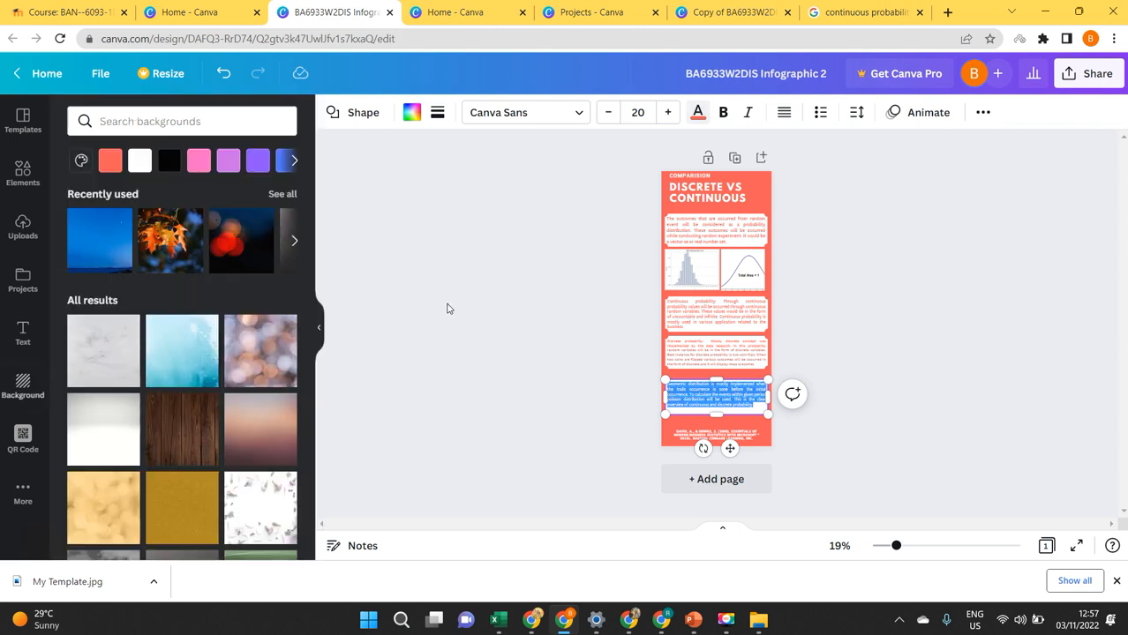
pyautogui.click(724, 113)
pyautogui.click(847, 239)
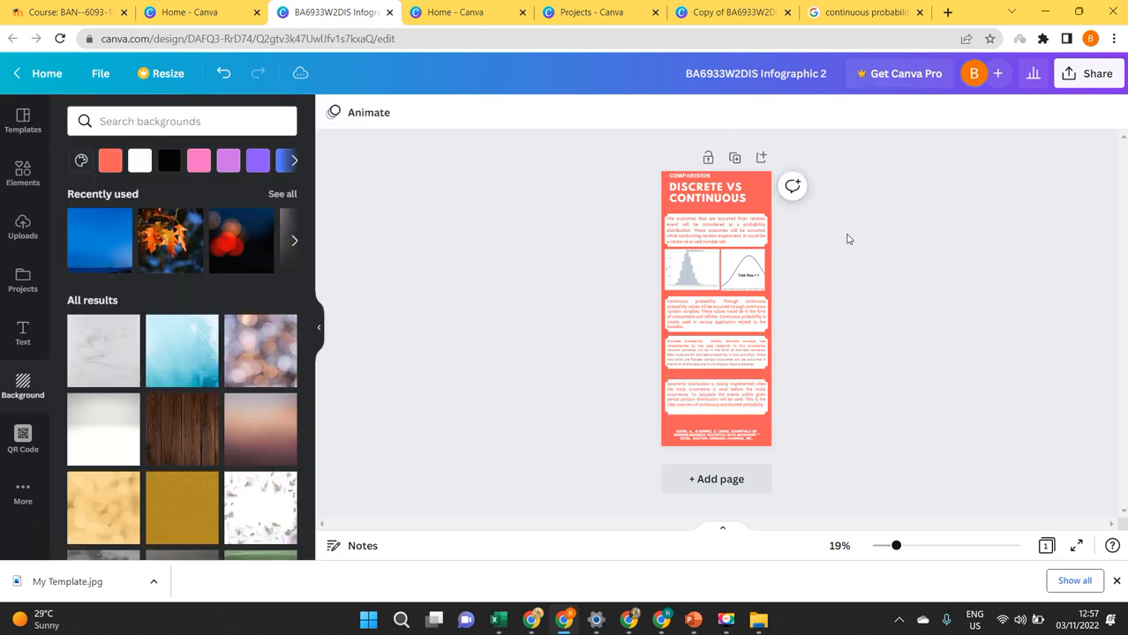
# Delete the bell curve image and the histogram image below the introductory text.
pyautogui.click(743, 277)
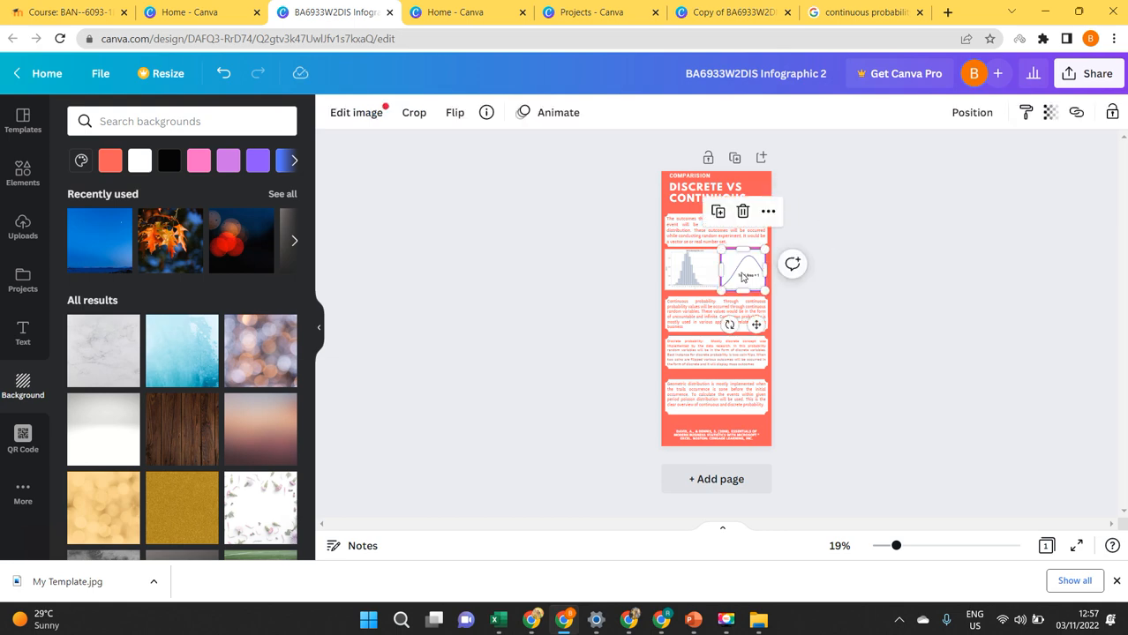
pyautogui.press('Delete')
pyautogui.click(714, 274)
pyautogui.press('Delete')
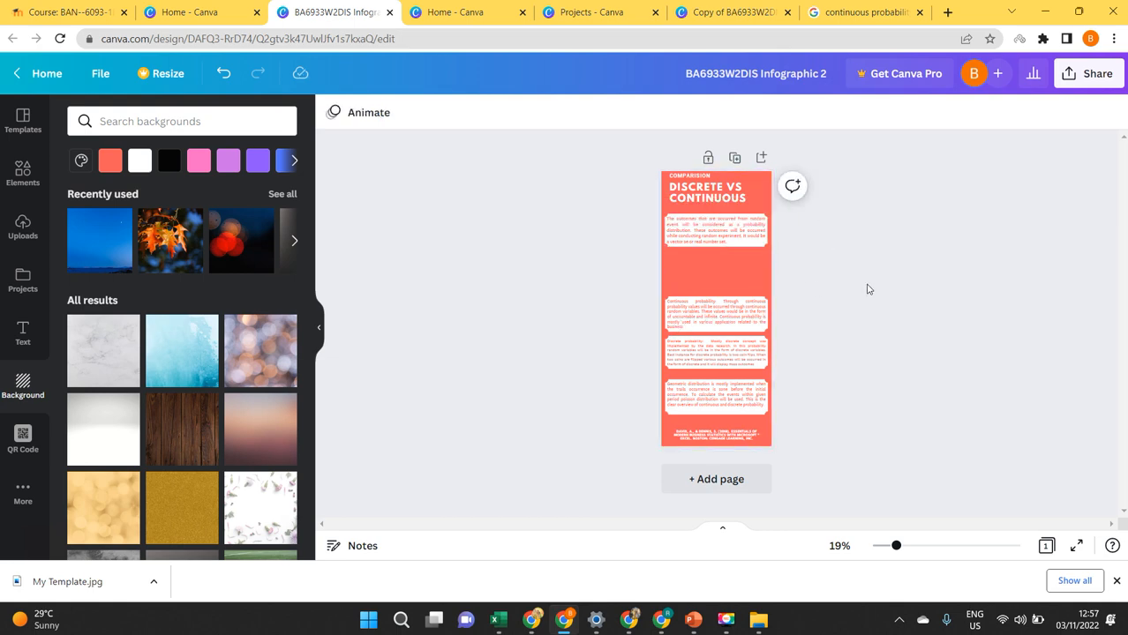
# Replace the small heading above the title with "ANA ANALYSIS ON PROBABILITY".
pyautogui.click(731, 196)
pyautogui.doubleClick(679, 178)
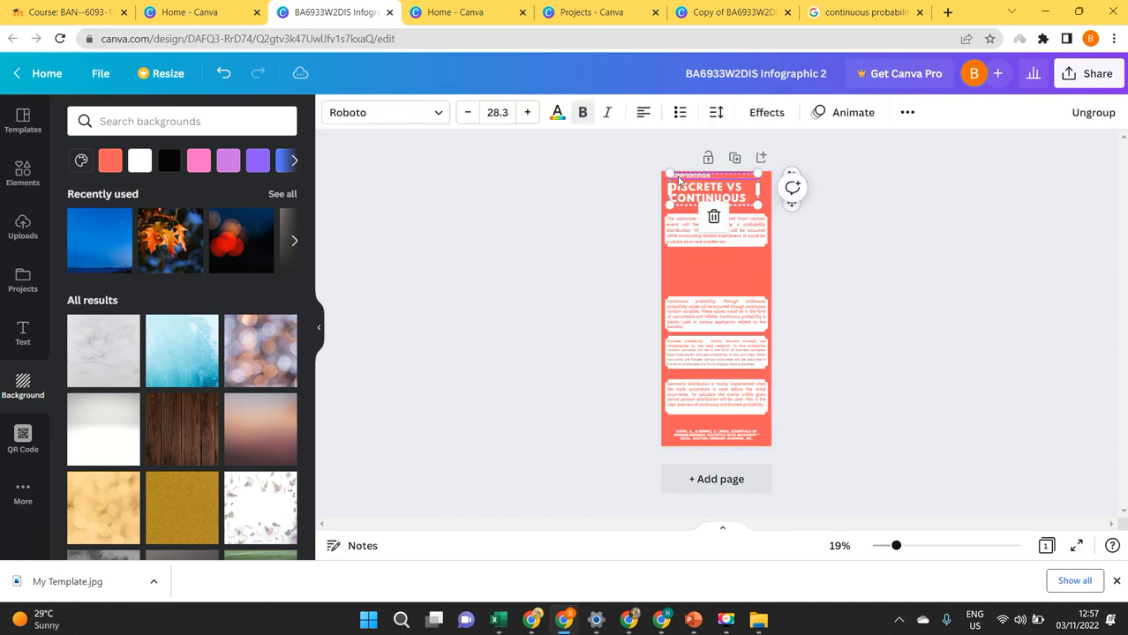
pyautogui.press('BackSpace')
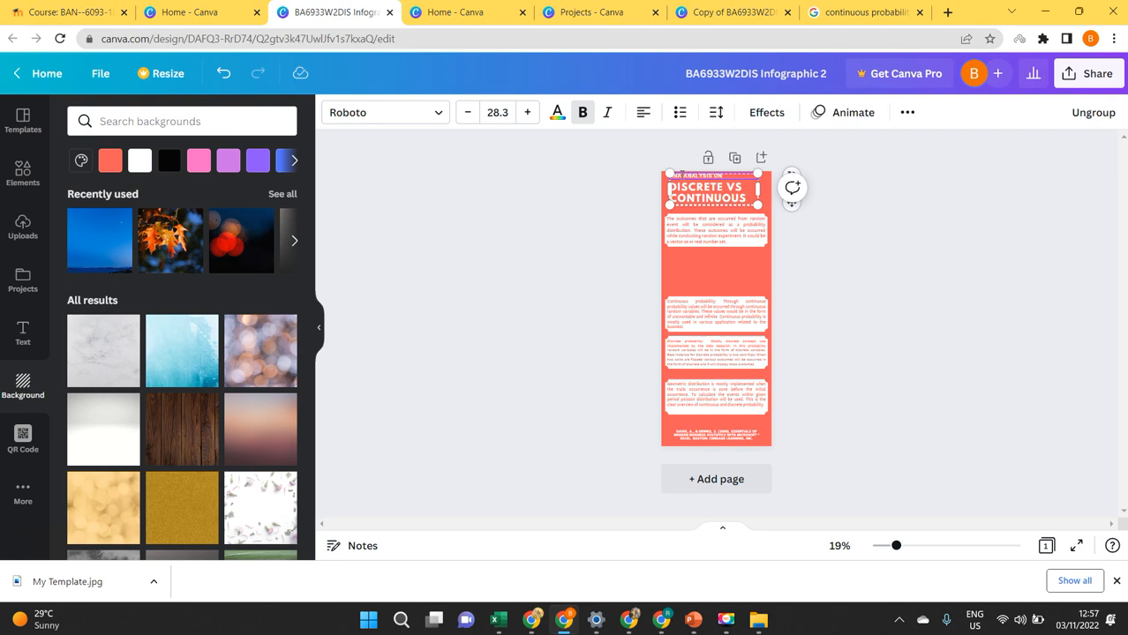
pyautogui.click(873, 253)
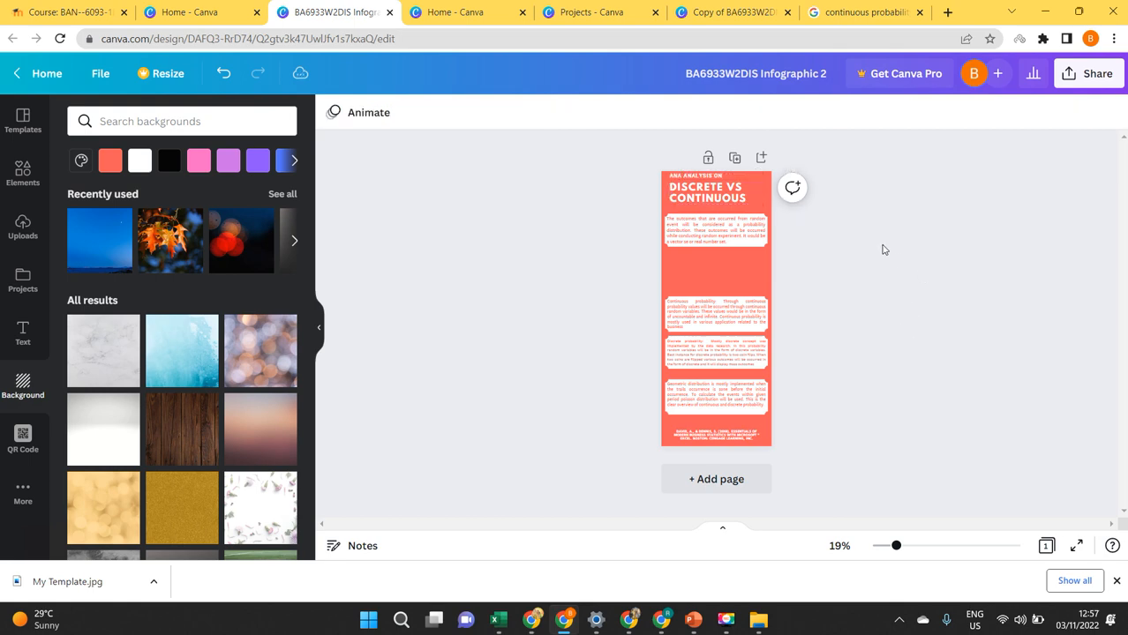
pyautogui.click(720, 181)
pyautogui.click(719, 180)
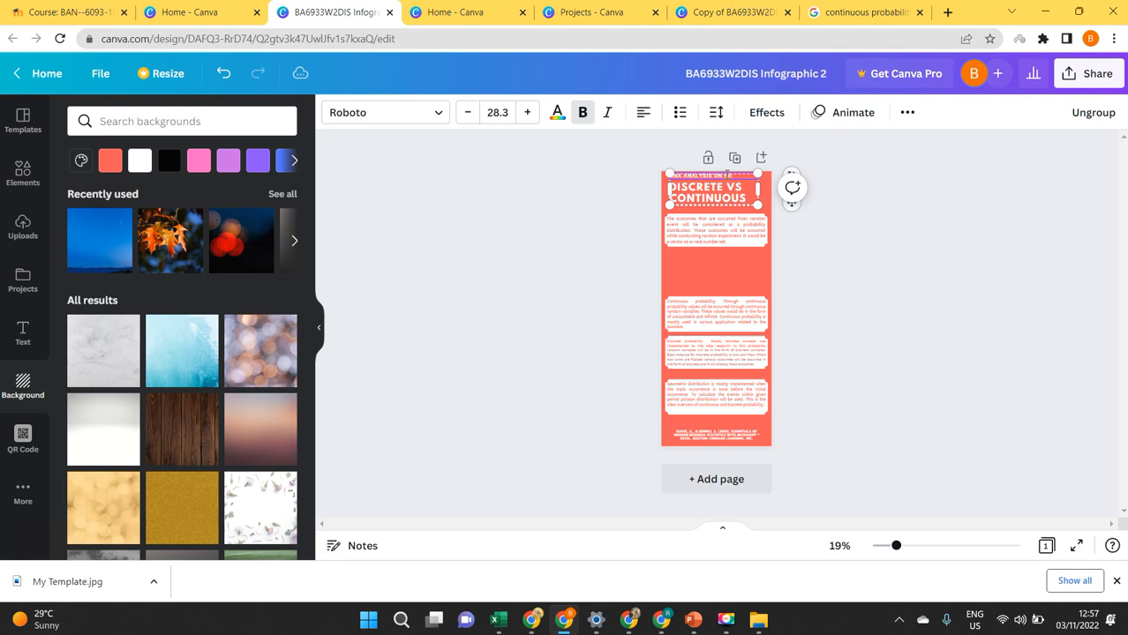
pyautogui.press('Return')
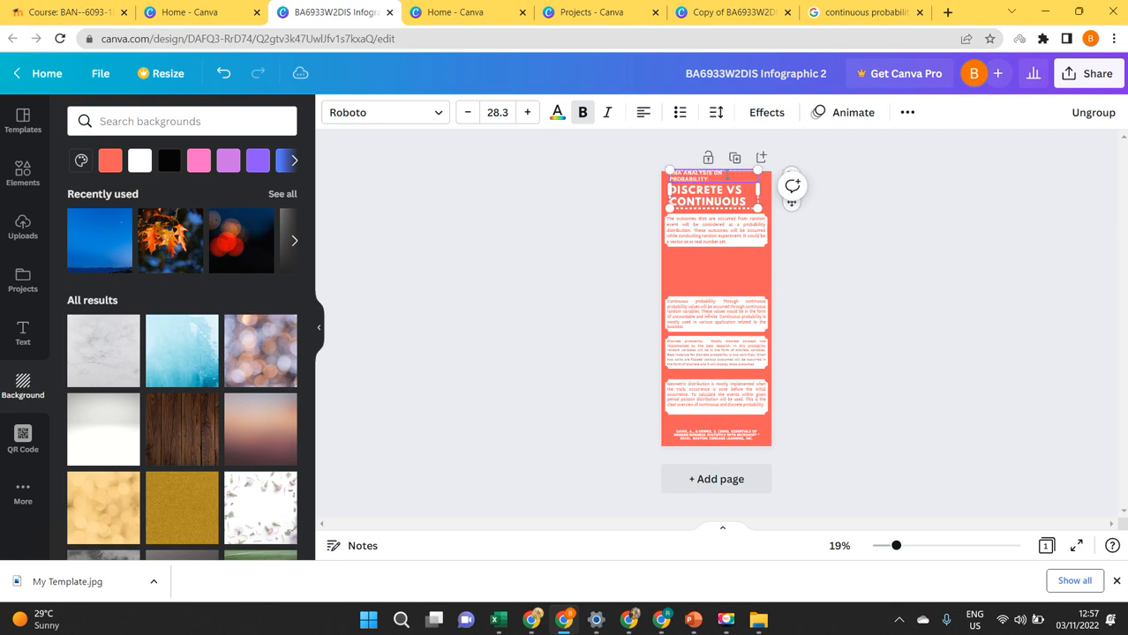
# Reduce the font size of the small heading above the title to 26.3.
pyautogui.hotkey('ctrl', 'a')
pyautogui.click(466, 112)
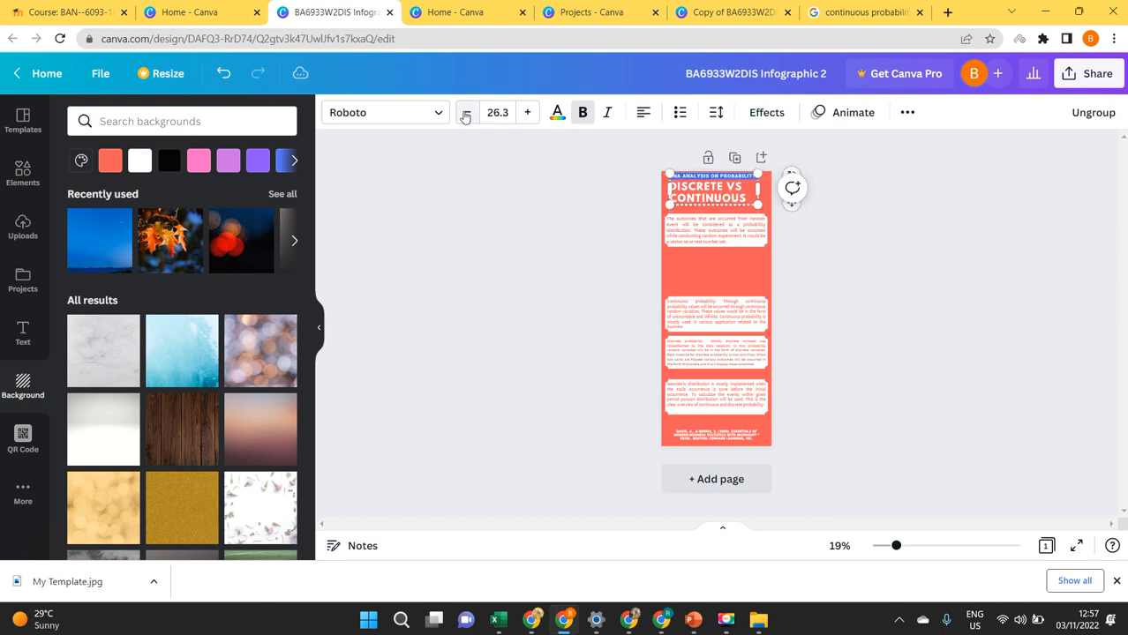
pyautogui.click(882, 256)
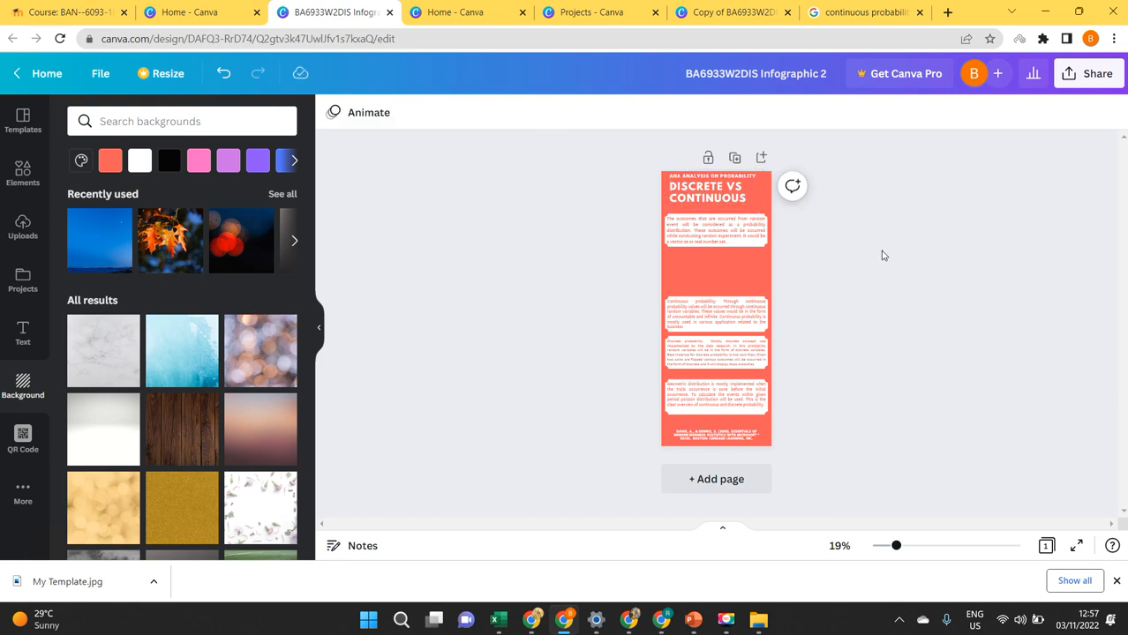
# Reduce the "DISCRETE VS CONTINUOUS" title to font size 48.1 and slightly enlarge the whole heading group.
pyautogui.click(722, 185)
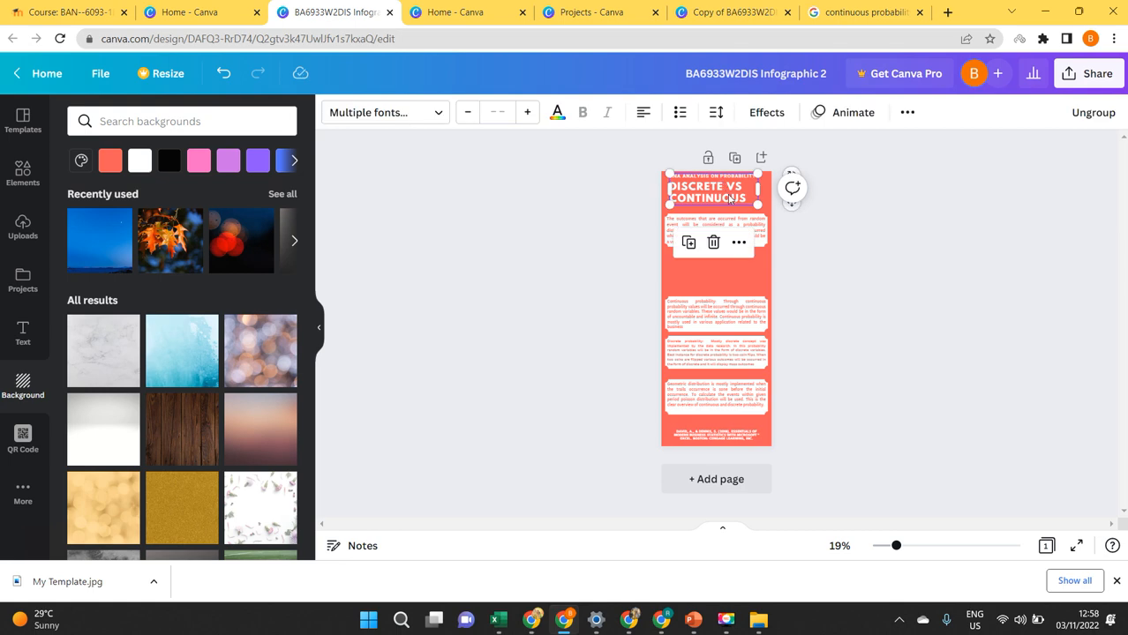
pyautogui.click(846, 280)
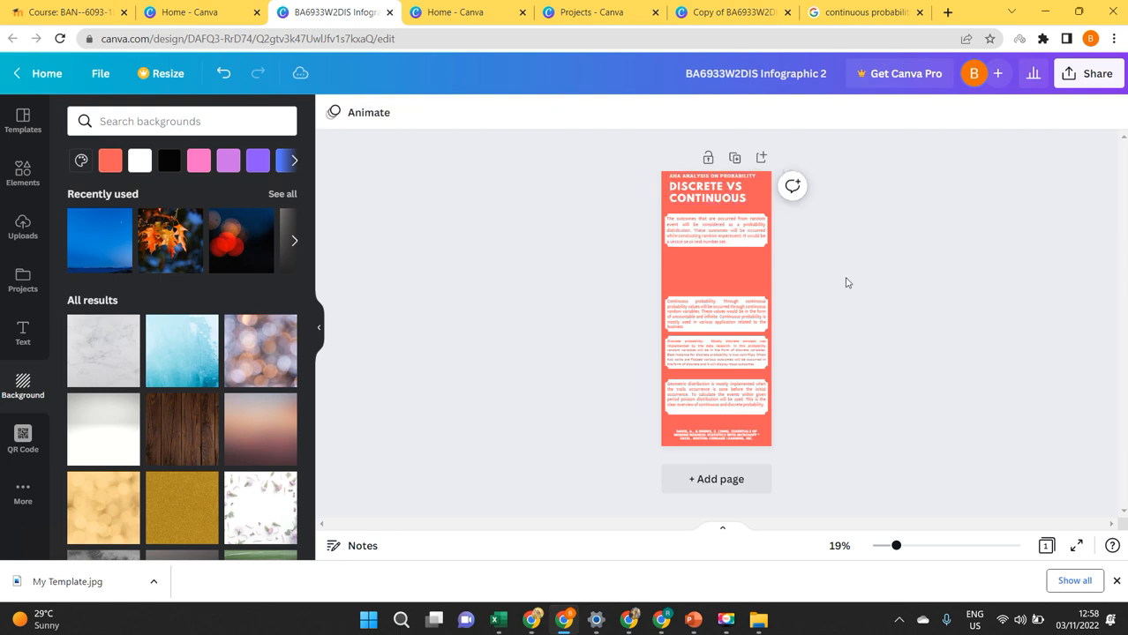
pyautogui.click(729, 197)
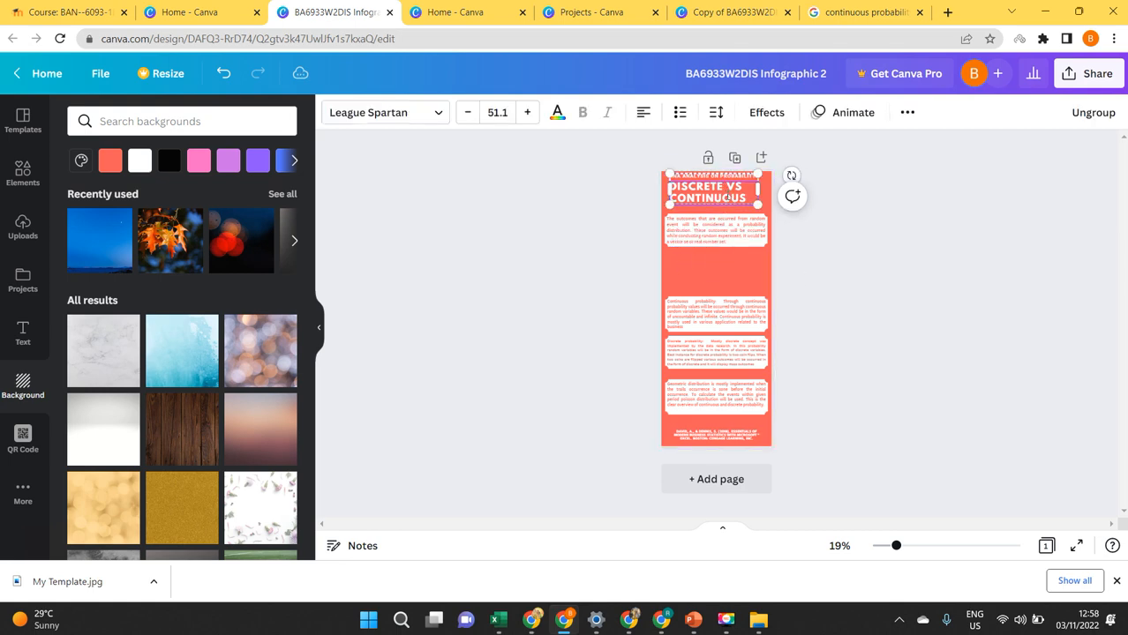
pyautogui.click(468, 112)
pyautogui.click(468, 112)
pyautogui.click(467, 112)
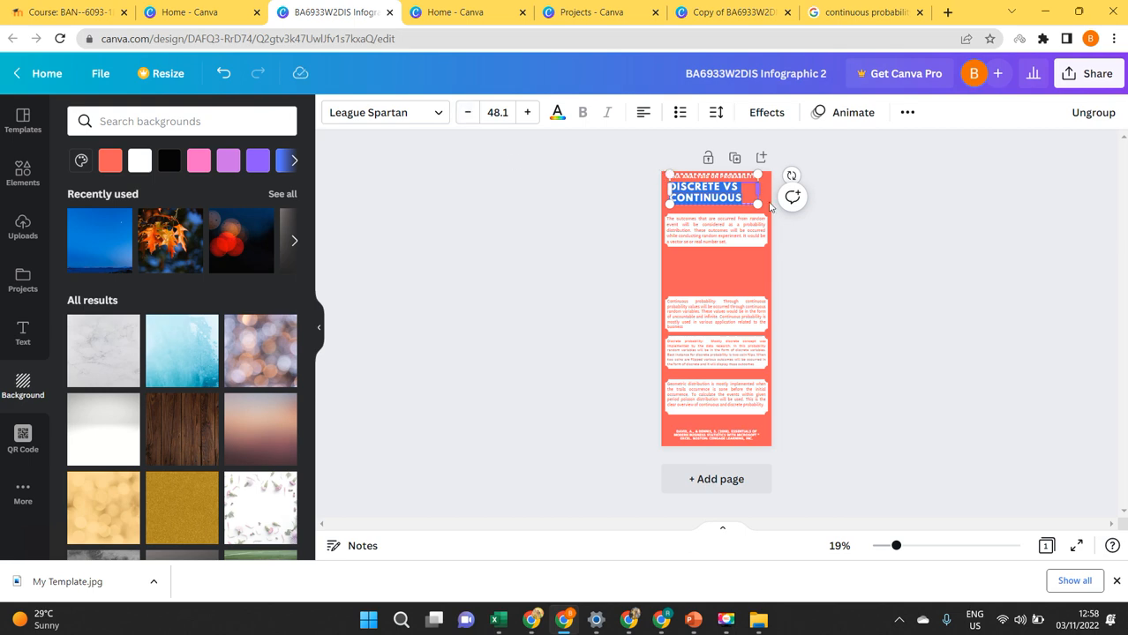
pyautogui.moveTo(757, 204); pyautogui.dragTo(768, 208)
pyautogui.click(845, 185)
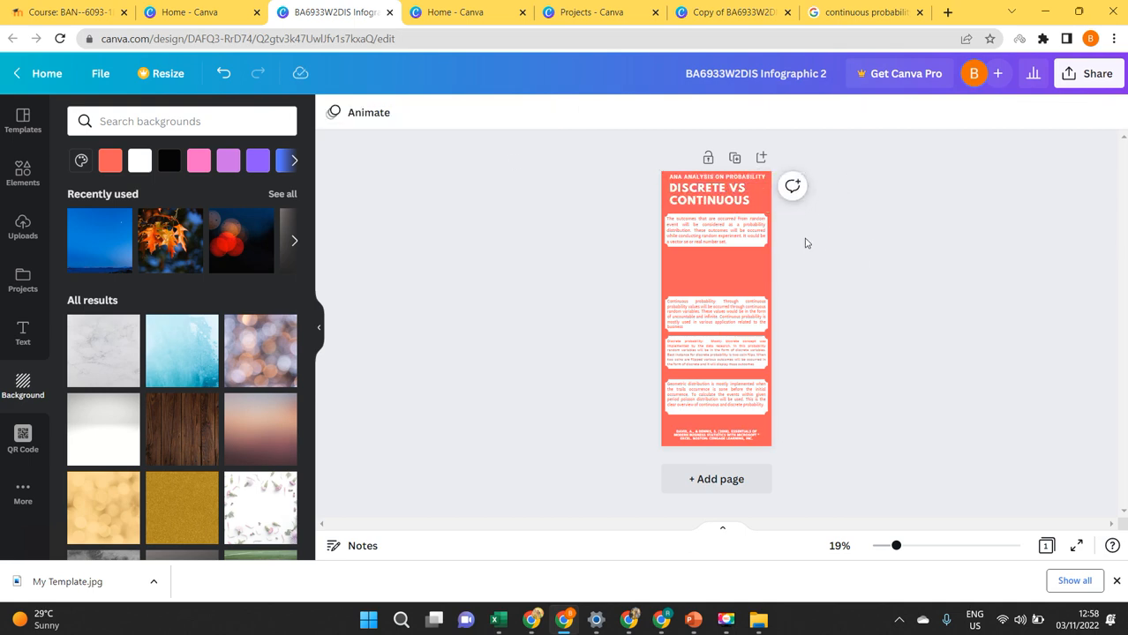
# Try several alternative shapes for the introductory text box, including a circle, square, hexagon and octagon.
pyautogui.click(695, 240)
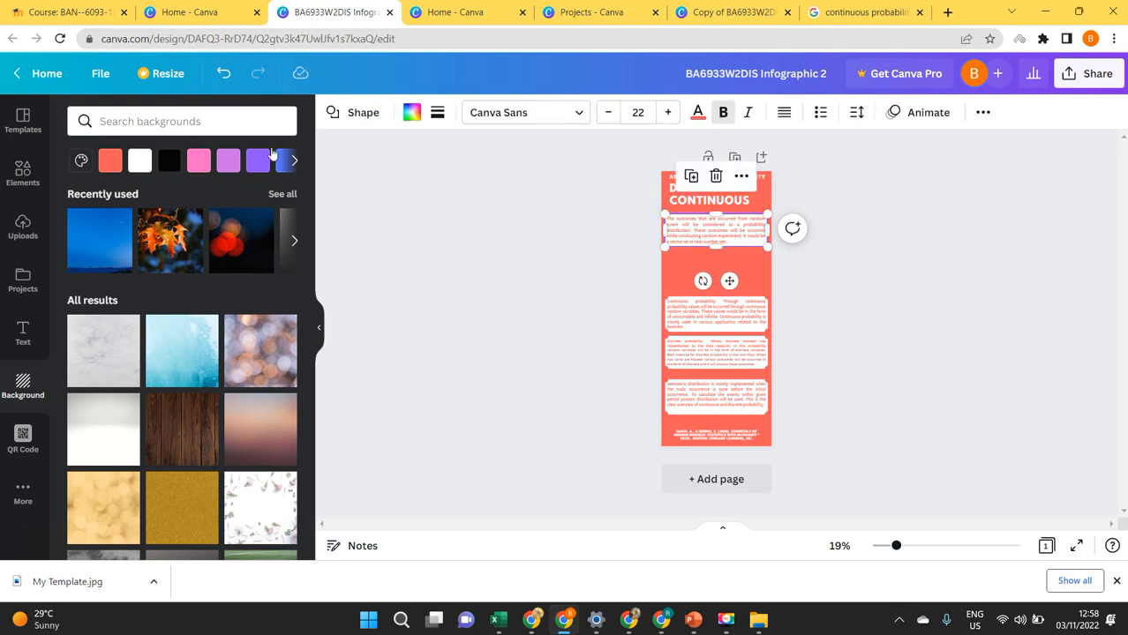
pyautogui.click(352, 112)
pyautogui.click(168, 179)
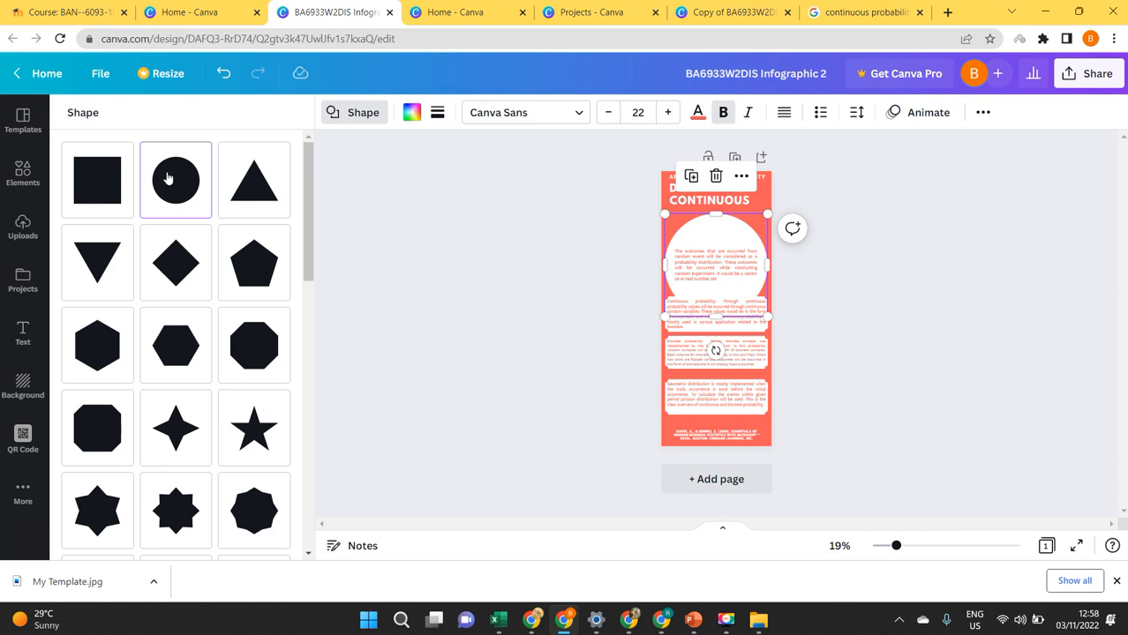
pyautogui.click(111, 191)
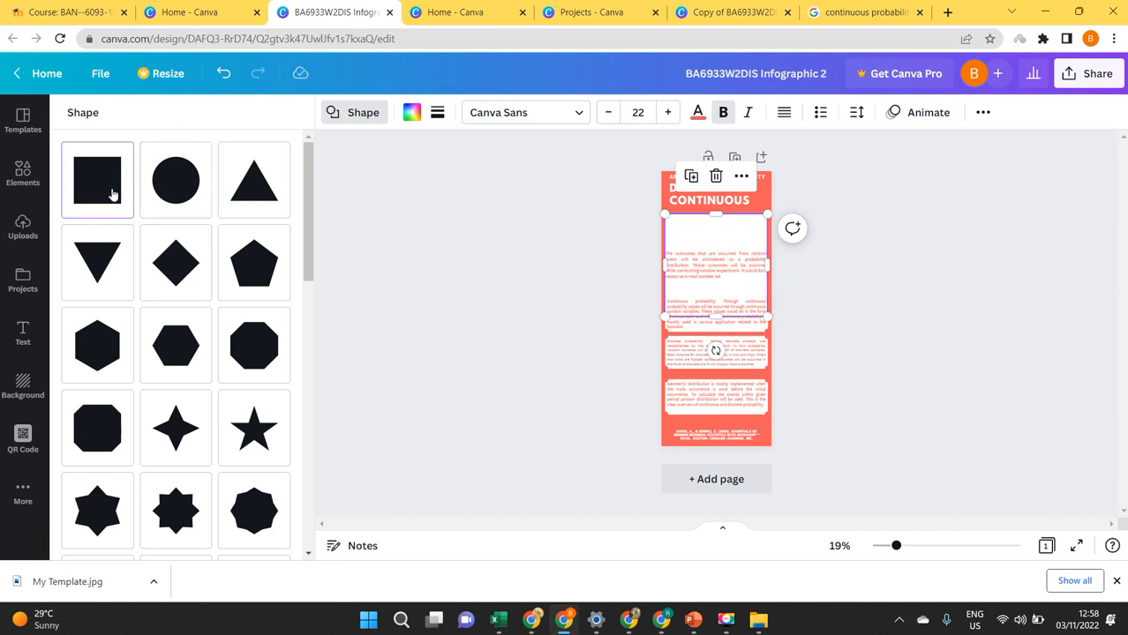
pyautogui.click(187, 274)
pyautogui.click(184, 345)
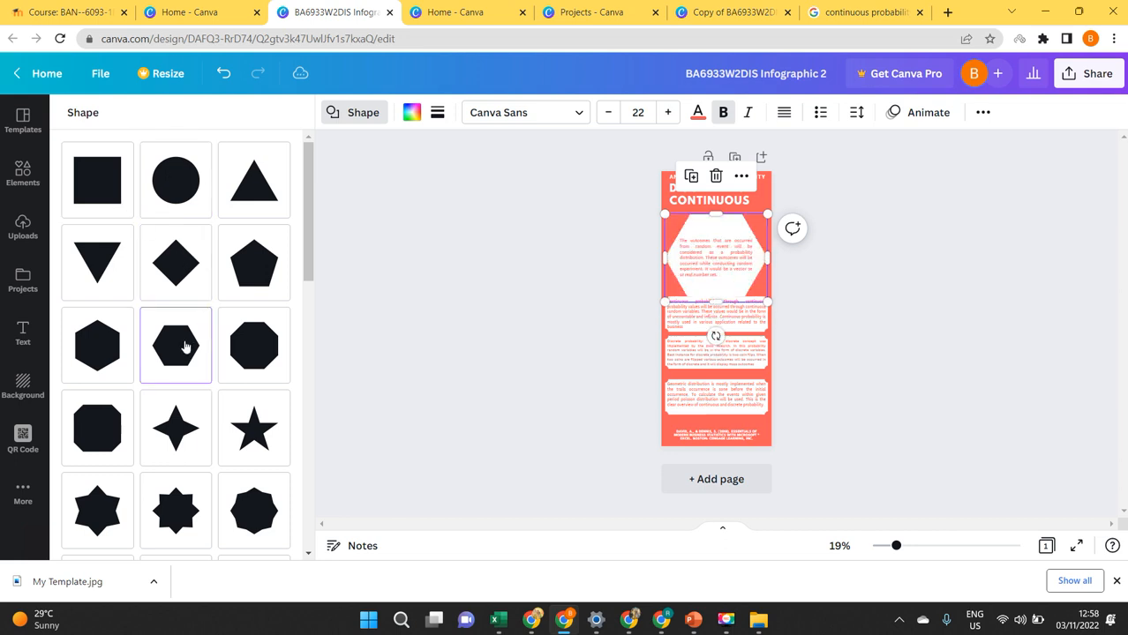
pyautogui.click(159, 439)
pyautogui.click(99, 436)
pyautogui.click(252, 365)
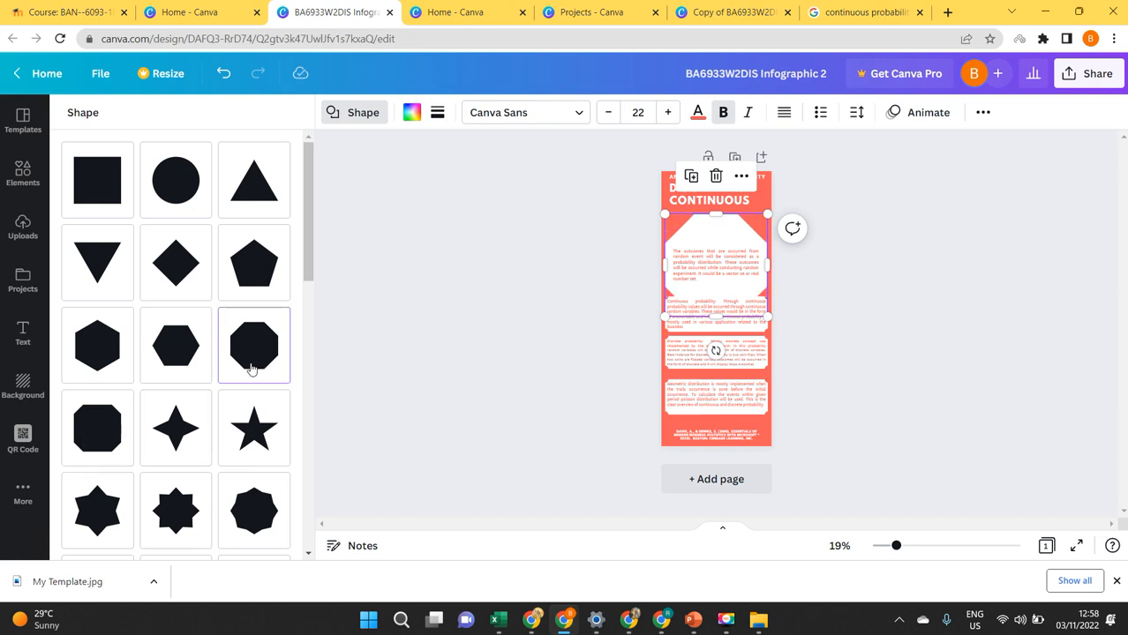
pyautogui.click(245, 511)
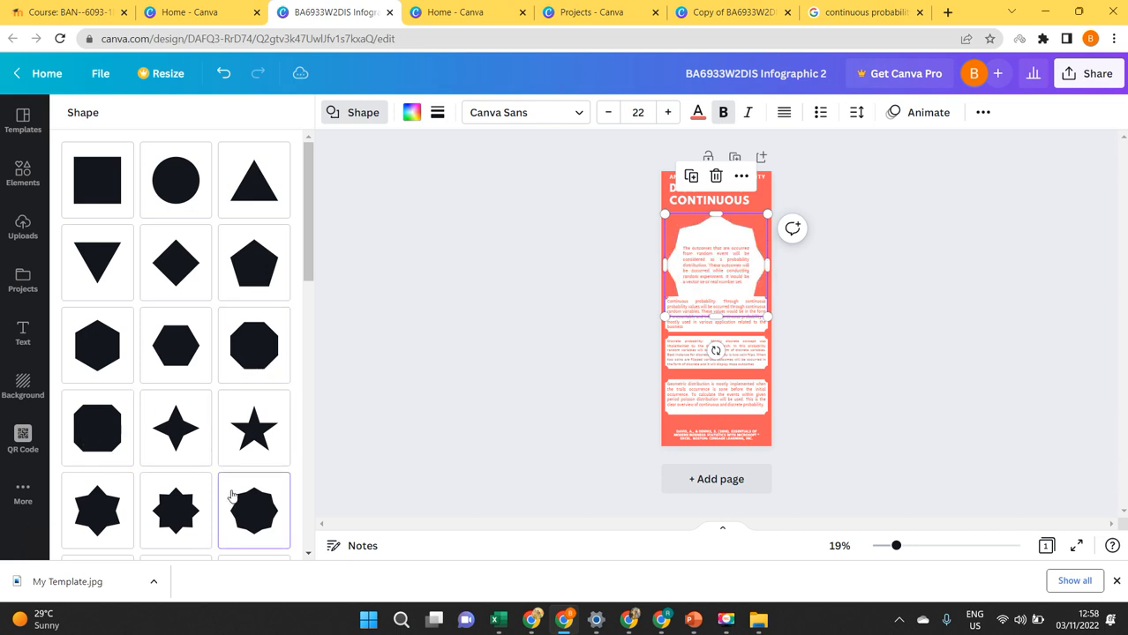
# Undo all the shape changes made to the introductory text box.
pyautogui.hotkey('ctrl', 'z')
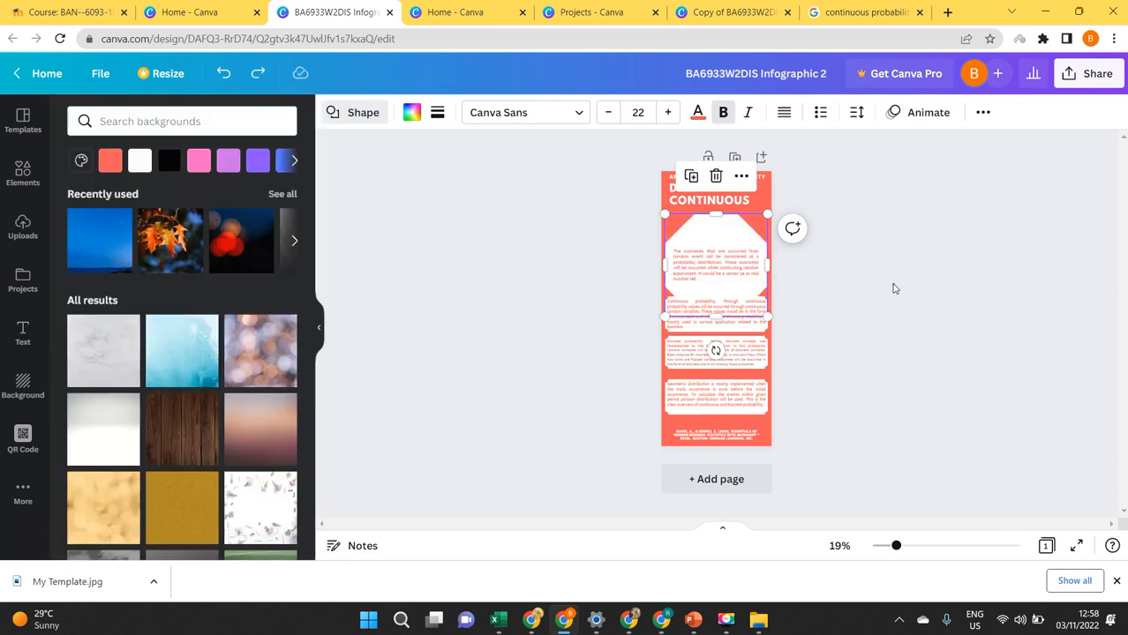
pyautogui.hotkey('ctrl', 'z')
pyautogui.hotkey('ctrl', 'z')
pyautogui.hotkey('ctrl', 'z')
pyautogui.hotkey('ctrl', 'z')
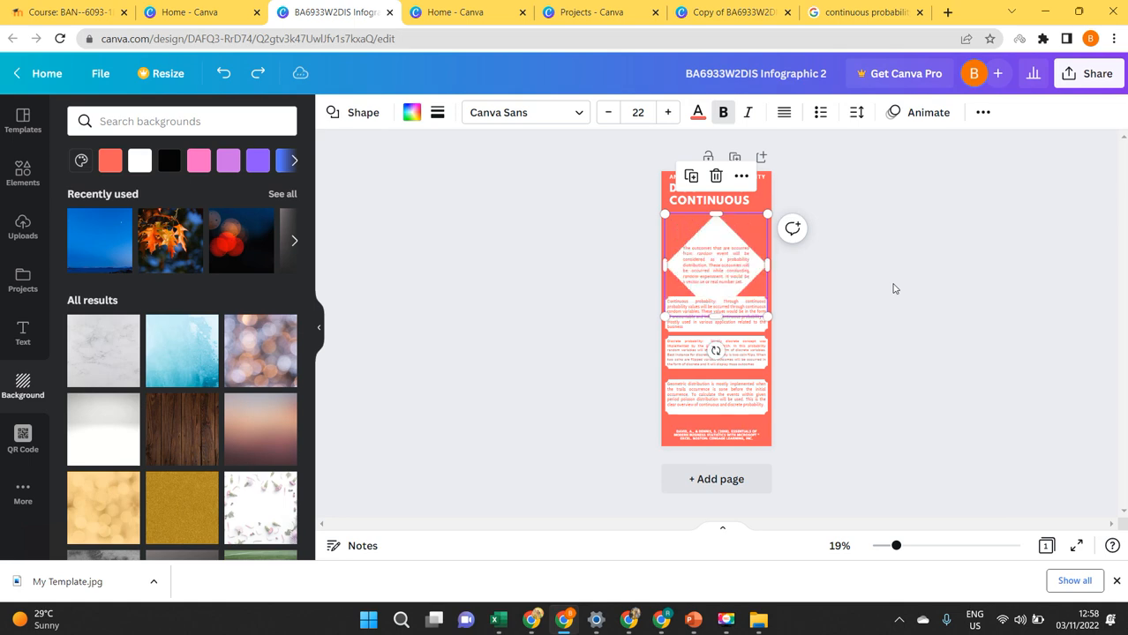
pyautogui.hotkey('ctrl', 'z')
pyautogui.hotkey('ctrl', 'z')
pyautogui.hotkey('ctrl', 'z')
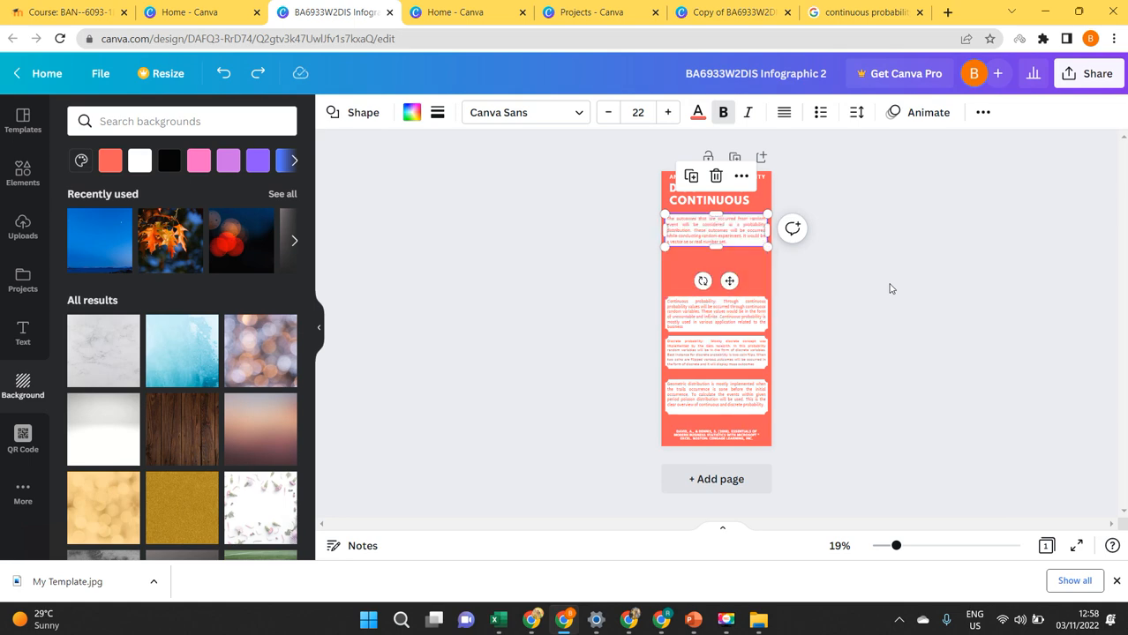
# Move the continuous probability text box up to just below the introductory text box.
pyautogui.click(892, 351)
pyautogui.hotkey('alt', 'Tab')
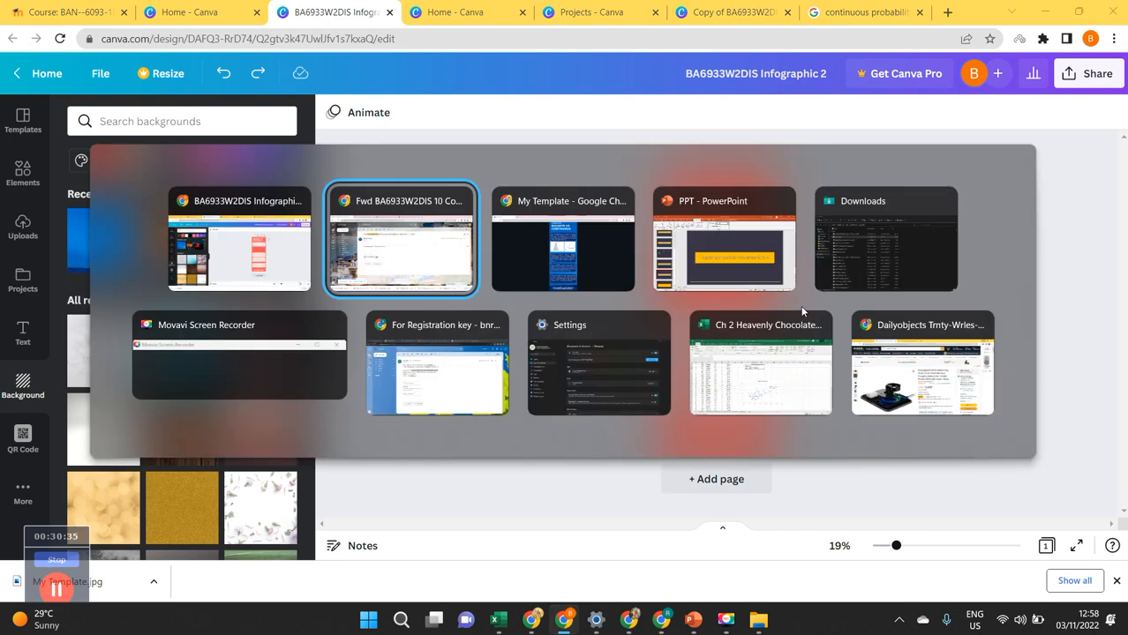
pyautogui.press('Escape')
pyautogui.moveTo(725, 319); pyautogui.dragTo(724, 276)
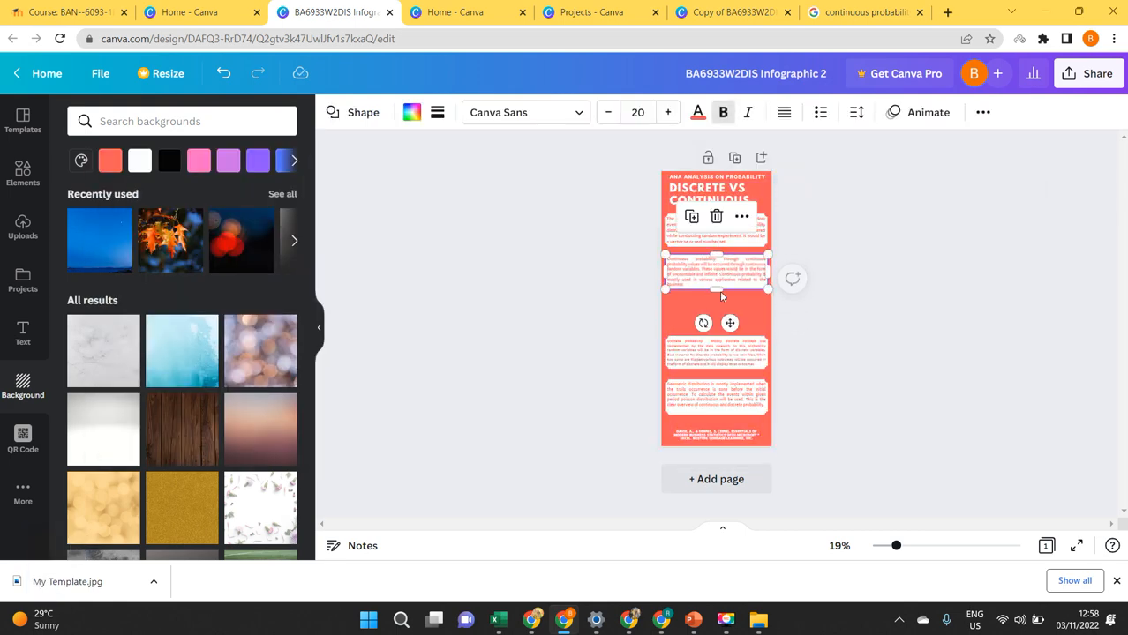
pyautogui.click(918, 311)
# Copy the side-by-side "a) Discrete" and "b) Continuous" chart image from the Google image results for continuous probability distribution.
pyautogui.hotkey('alt', 'Tab')
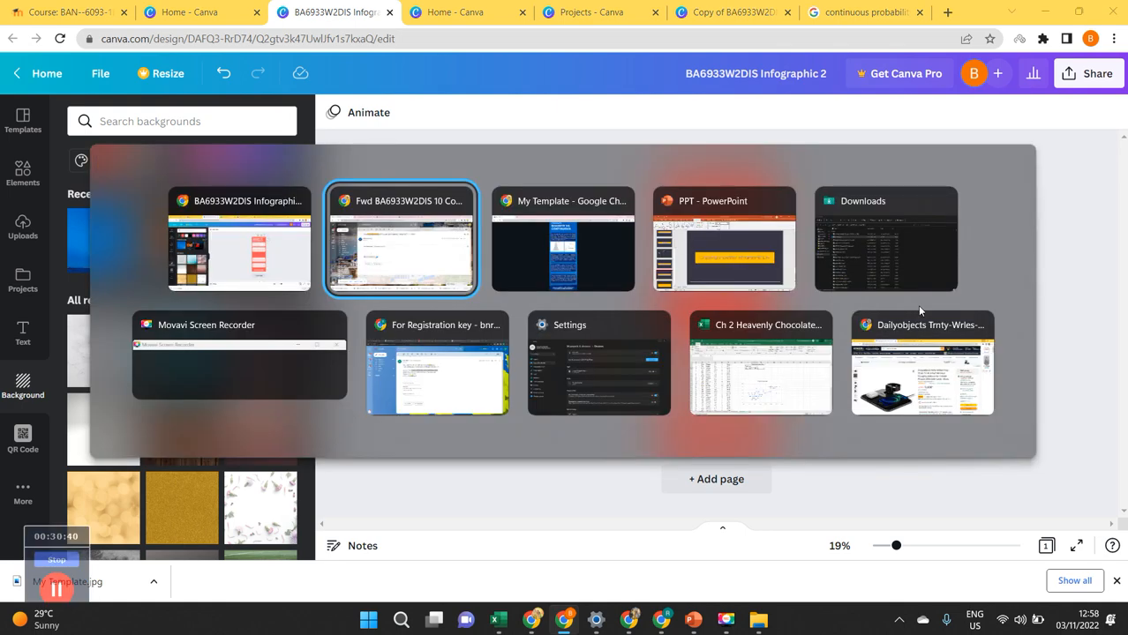
pyautogui.hotkey('alt', 'shift', 'Tab')
pyautogui.click(733, 11)
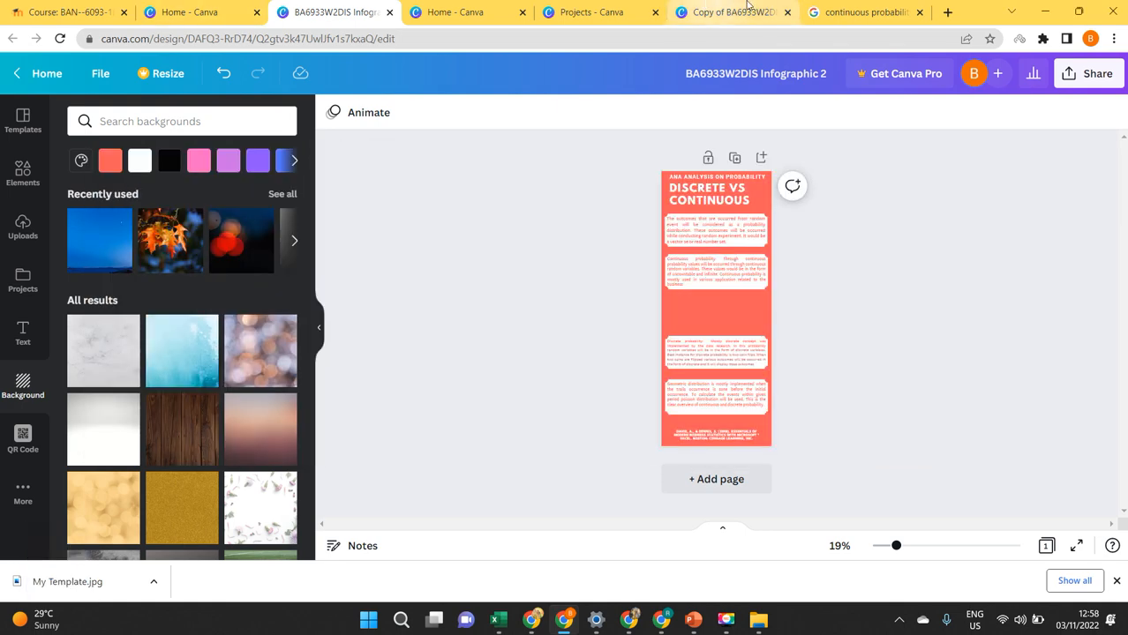
pyautogui.click(865, 11)
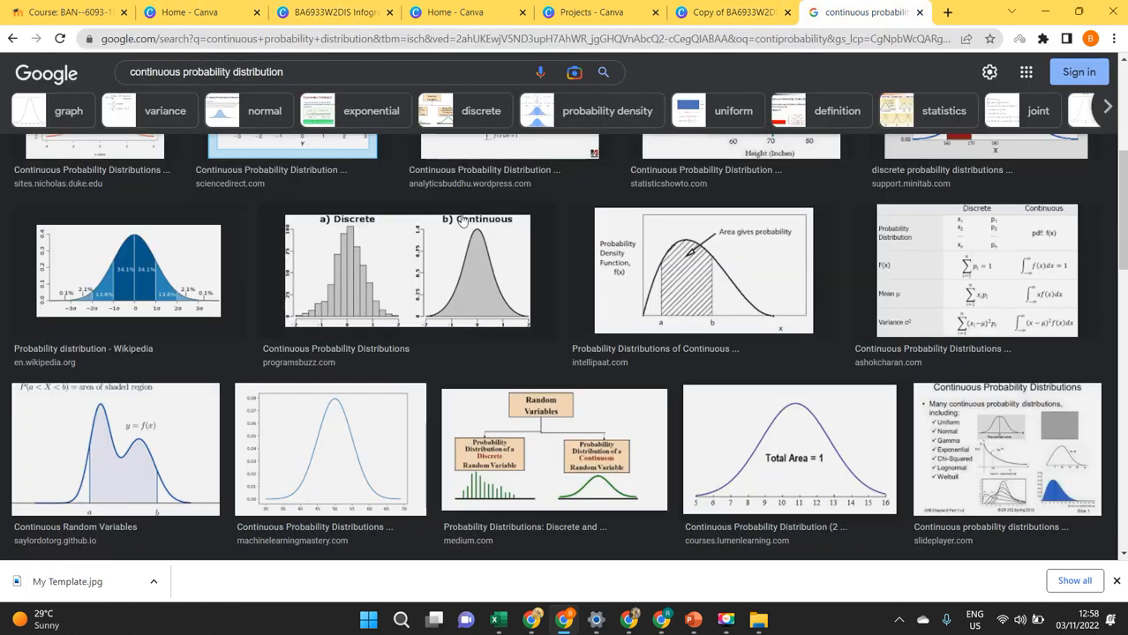
pyautogui.rightClick(412, 254)
pyautogui.rightClick(638, 413)
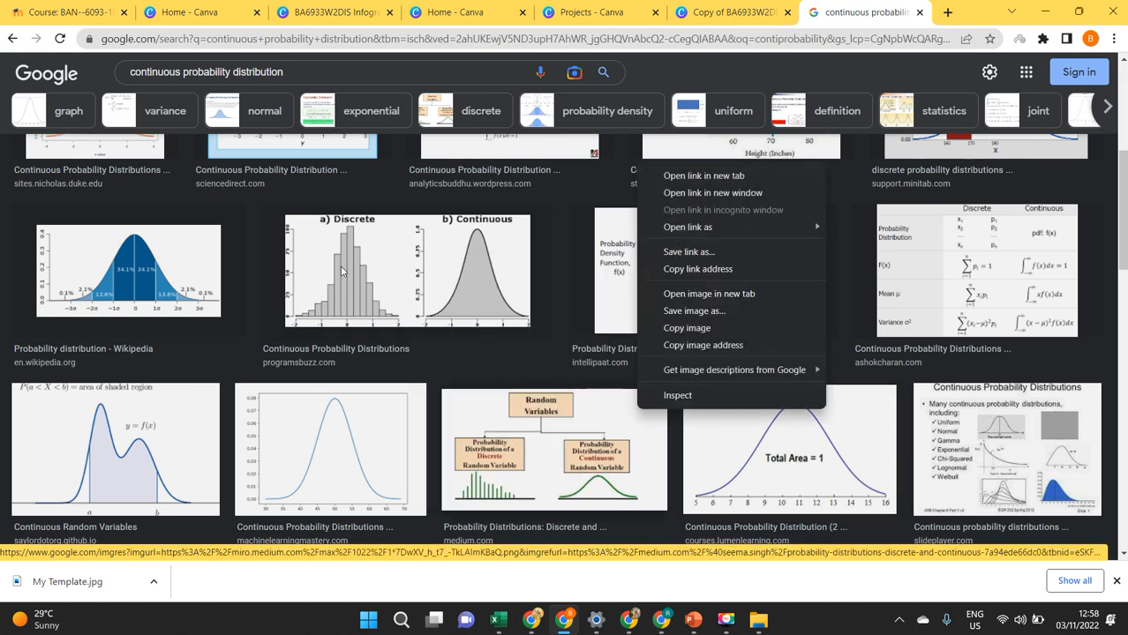
pyautogui.rightClick(401, 273)
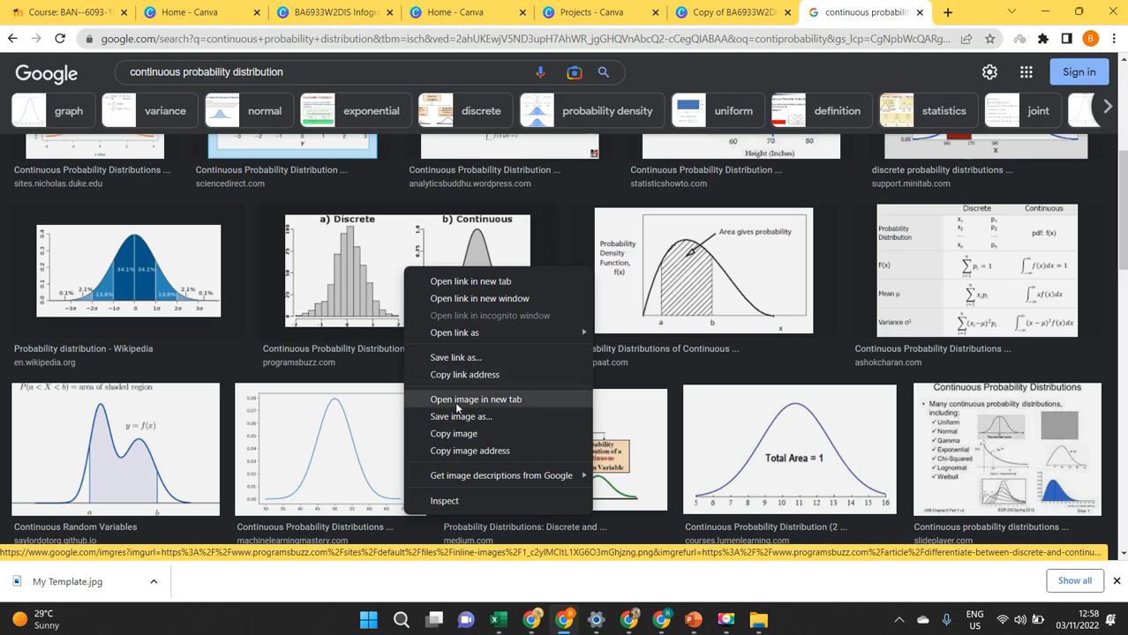
pyautogui.click(454, 434)
# Paste the copied chart image into BA6933W2DIS Infographic 2 and enlarge it to fill the gap between the continuous and discrete probability text boxes.
pyautogui.click(591, 10)
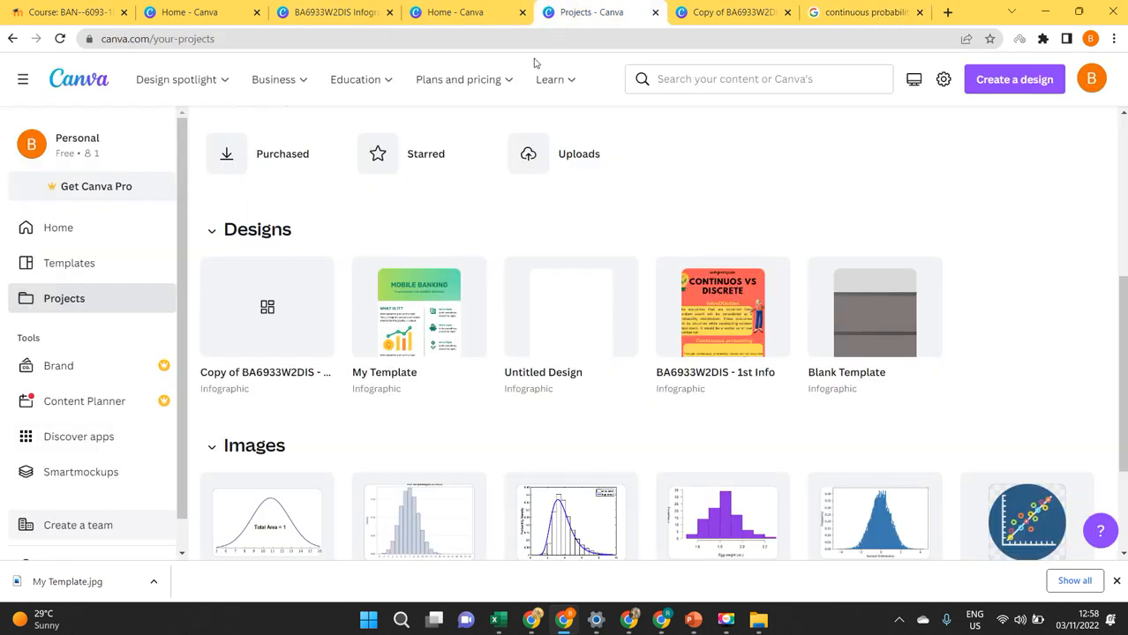
pyautogui.click(446, 10)
pyautogui.click(697, 11)
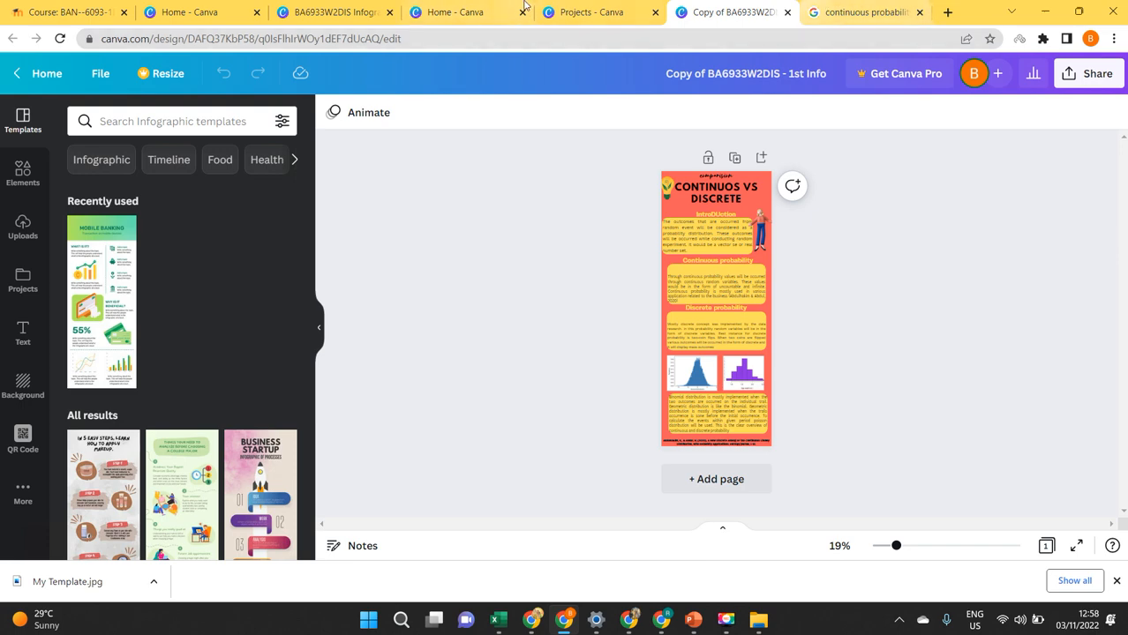
pyautogui.click(468, 10)
pyautogui.click(540, 7)
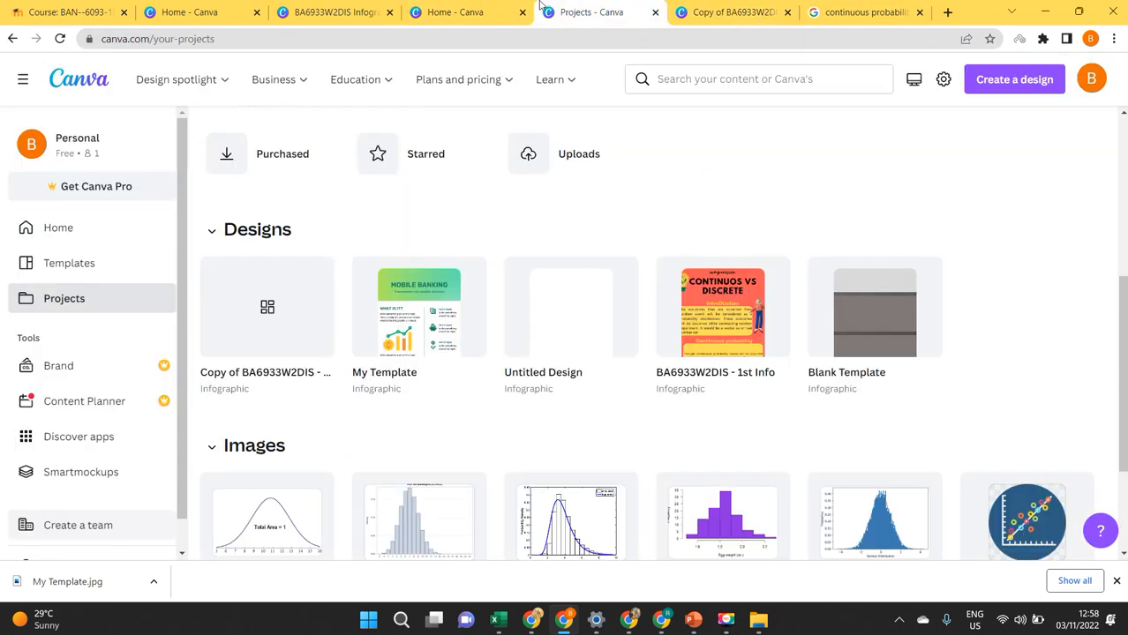
pyautogui.click(363, 8)
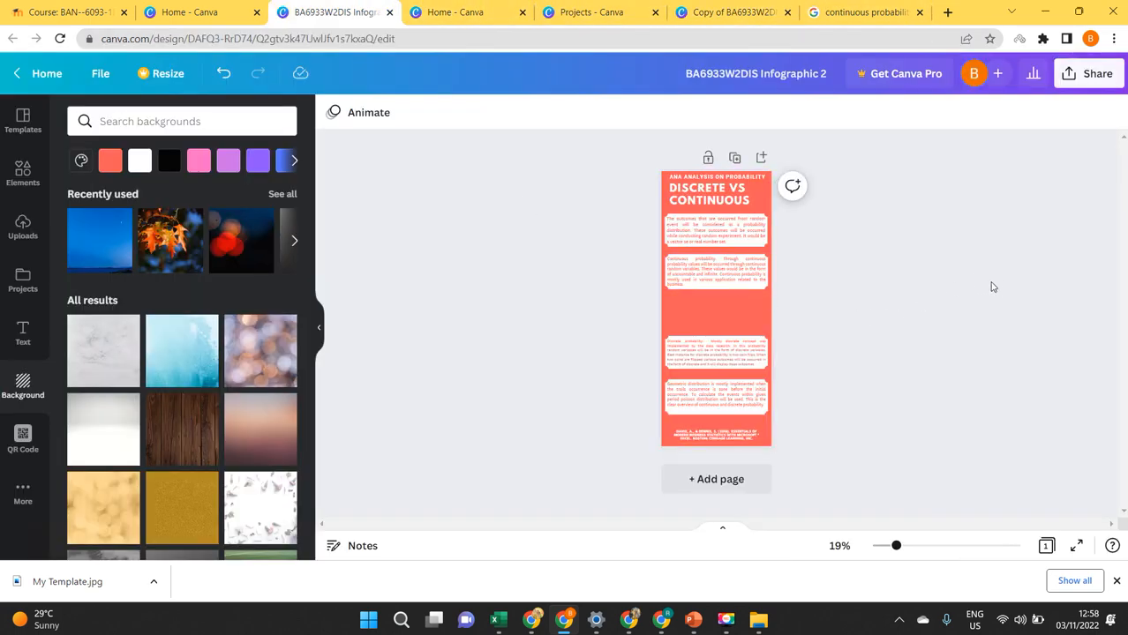
pyautogui.hotkey('ctrl', 'v')
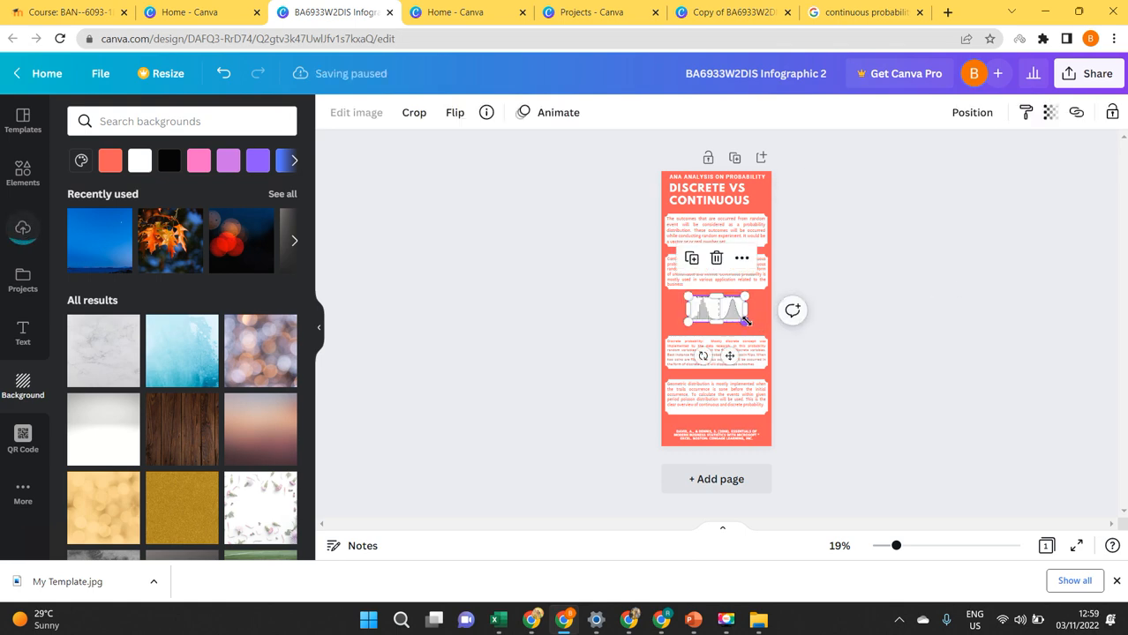
pyautogui.moveTo(746, 323); pyautogui.dragTo(720, 315)
pyautogui.click(878, 319)
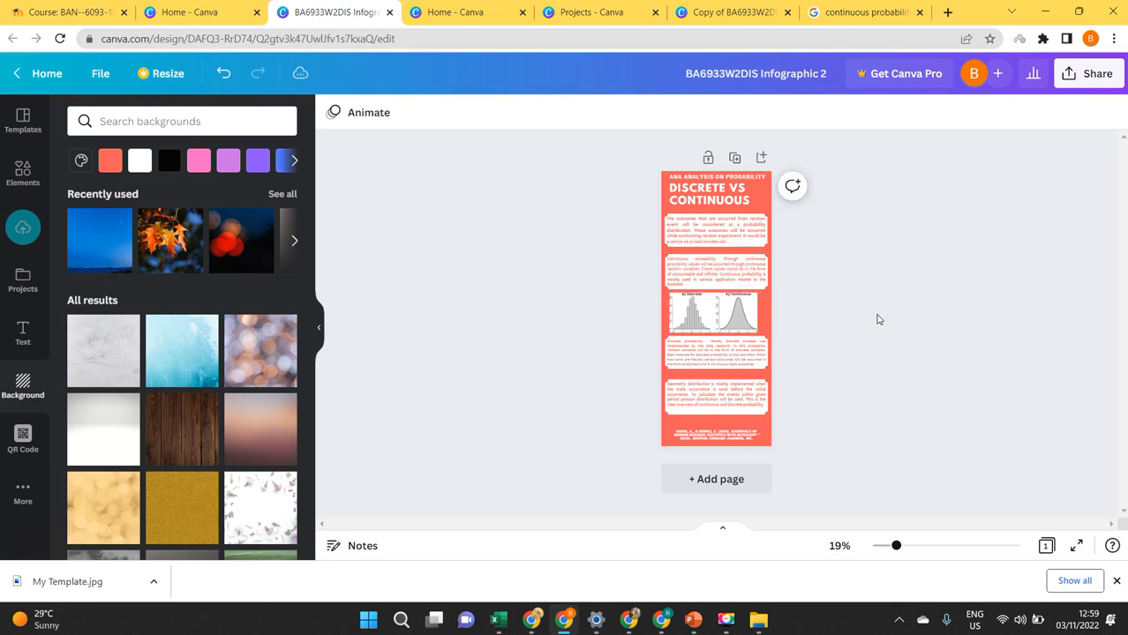
# Go through the text of the introductory, continuous, discrete and geometric distribution boxes to point out the editable content.
pyautogui.hotkey('alt', 'Tab')
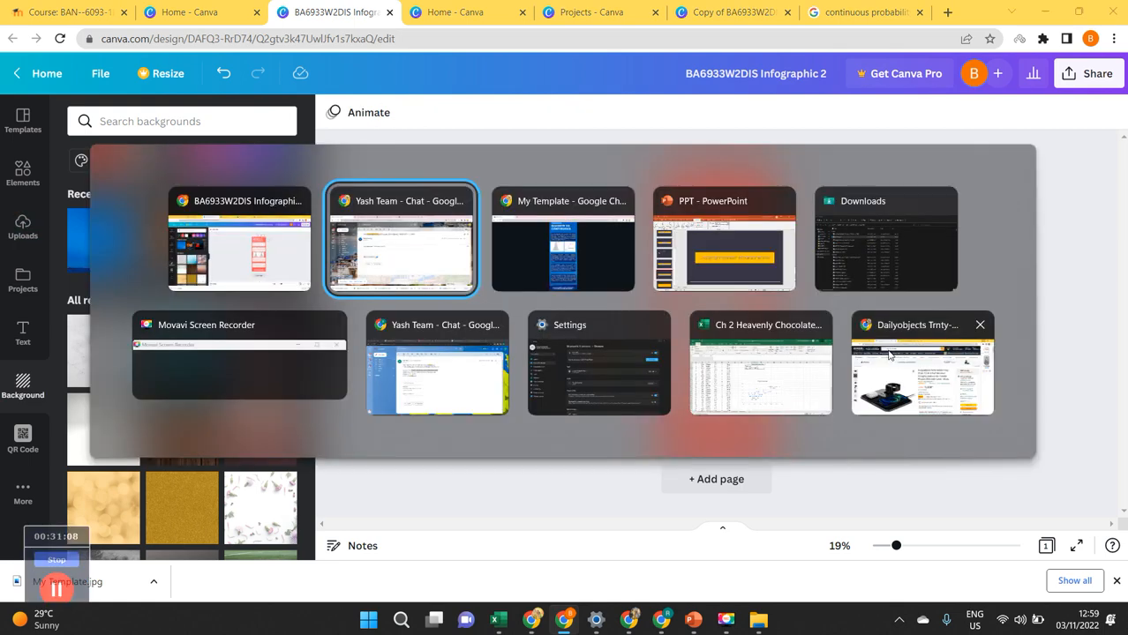
pyautogui.hotkey('alt', 'shift', 'Tab')
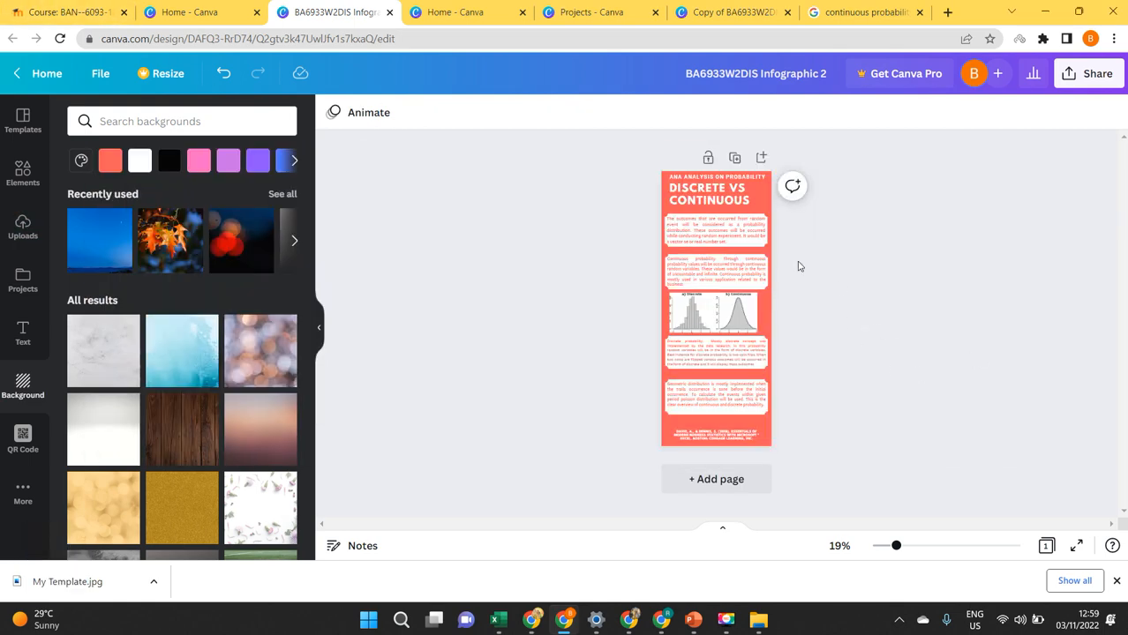
pyautogui.doubleClick(694, 226)
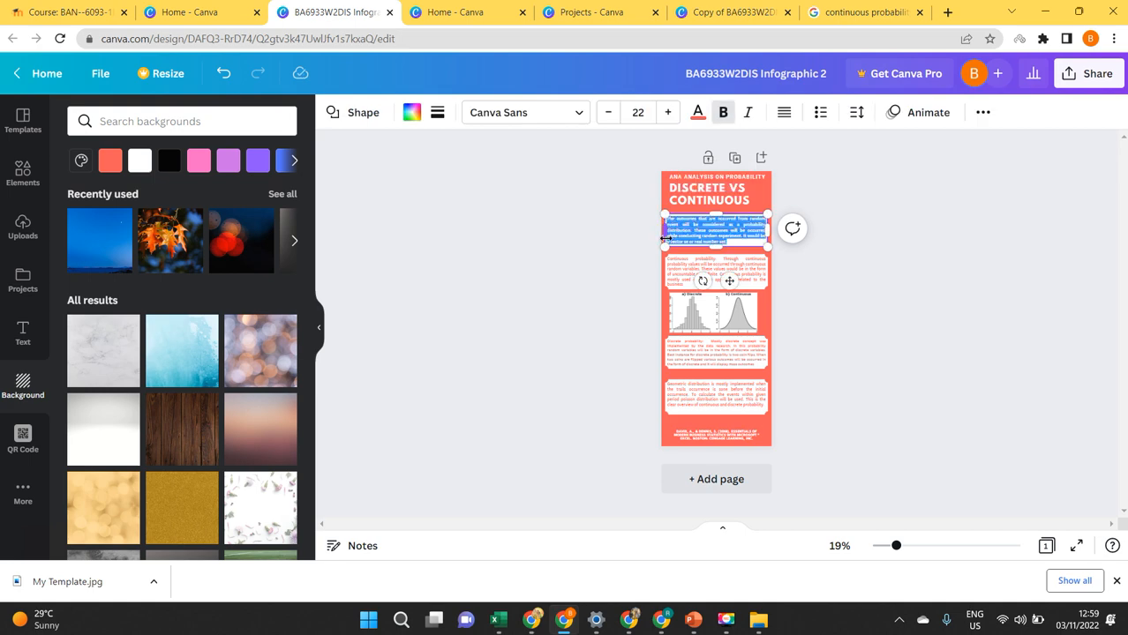
pyautogui.click(674, 265)
pyautogui.doubleClick(676, 268)
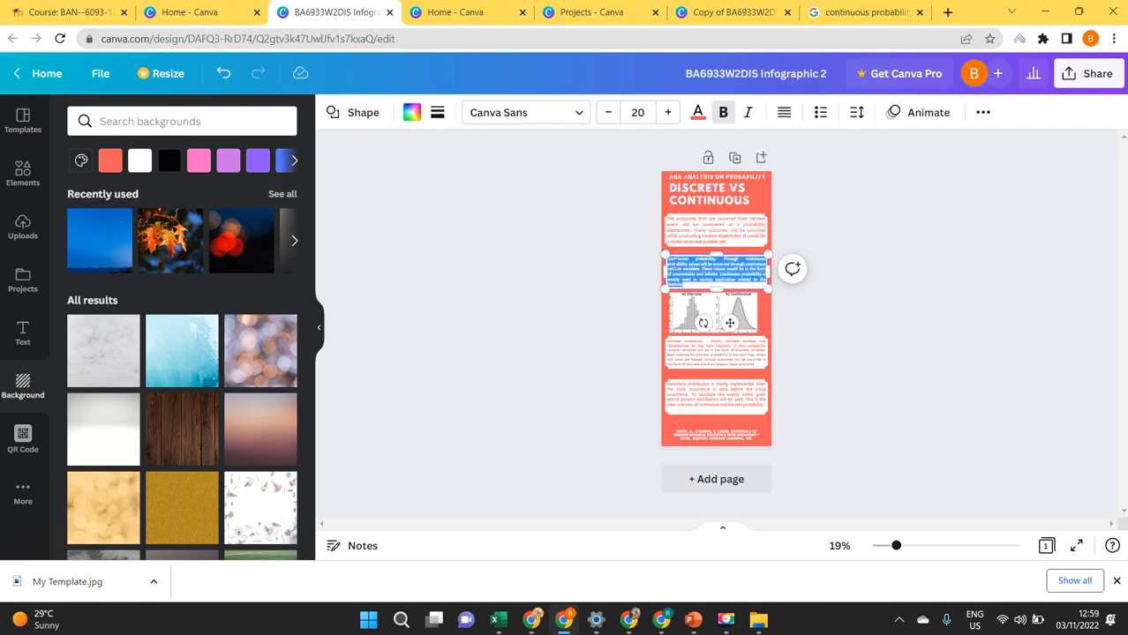
pyautogui.doubleClick(693, 353)
pyautogui.click(686, 402)
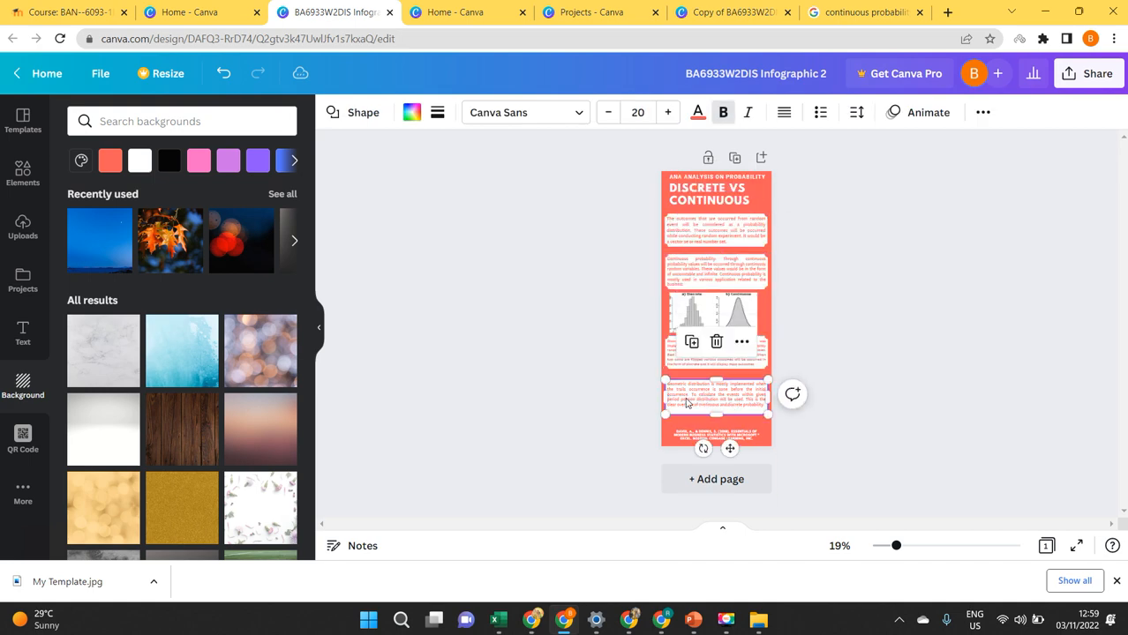
pyautogui.doubleClick(687, 402)
# Move the reference citation at the foot of the infographic slightly up.
pyautogui.click(944, 395)
pyautogui.doubleClick(707, 437)
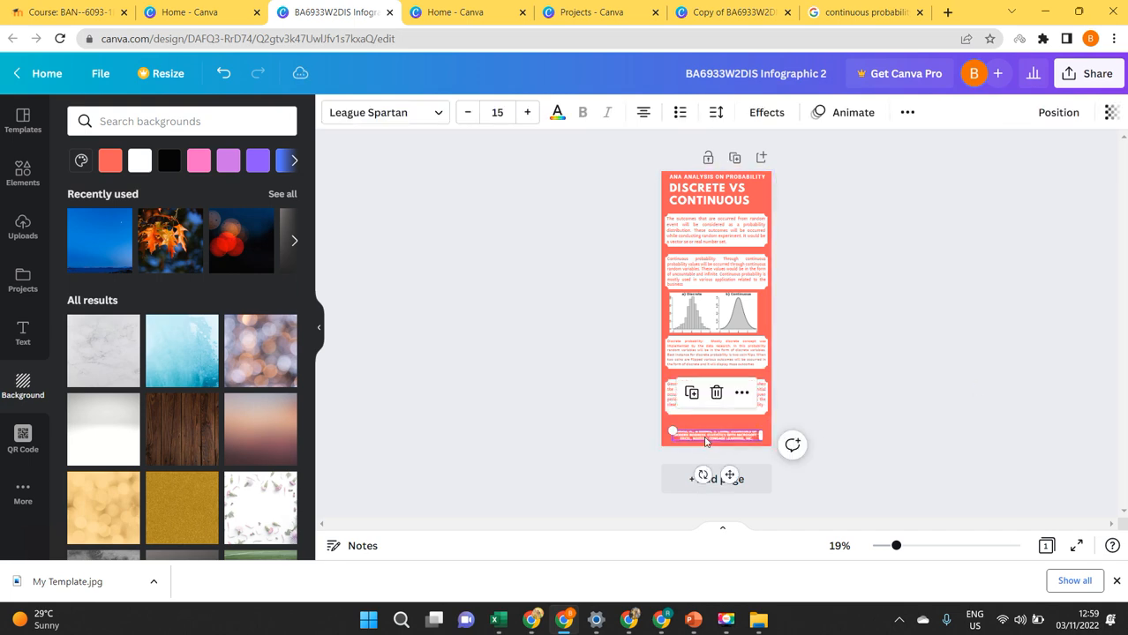
pyautogui.click(954, 333)
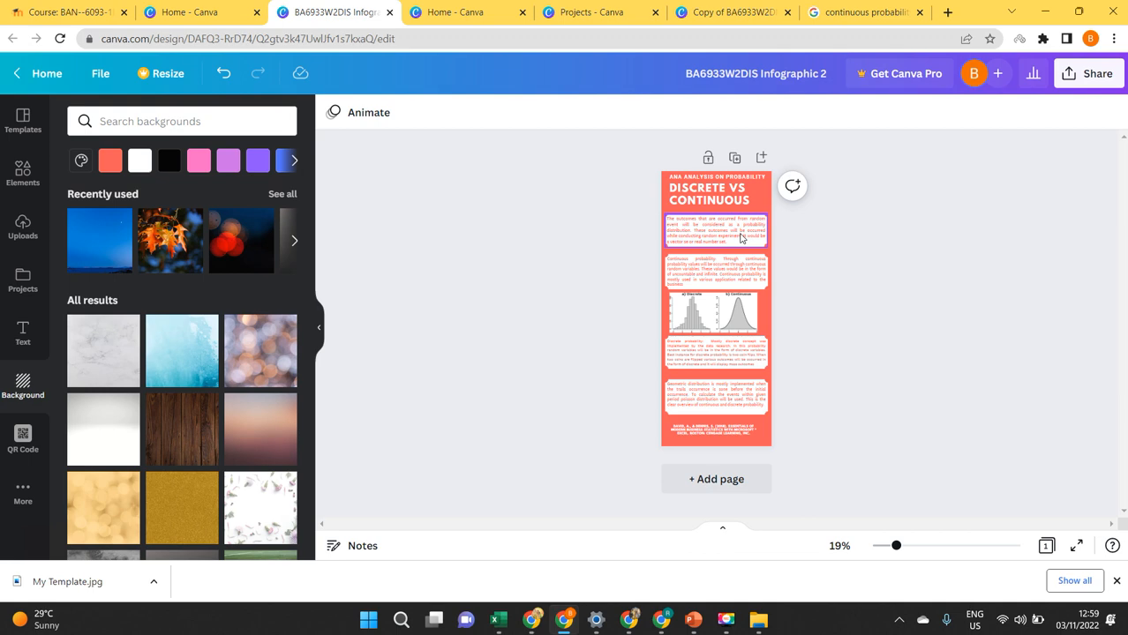
# Save the infographic and look over its sharing and download options.
pyautogui.click(99, 75)
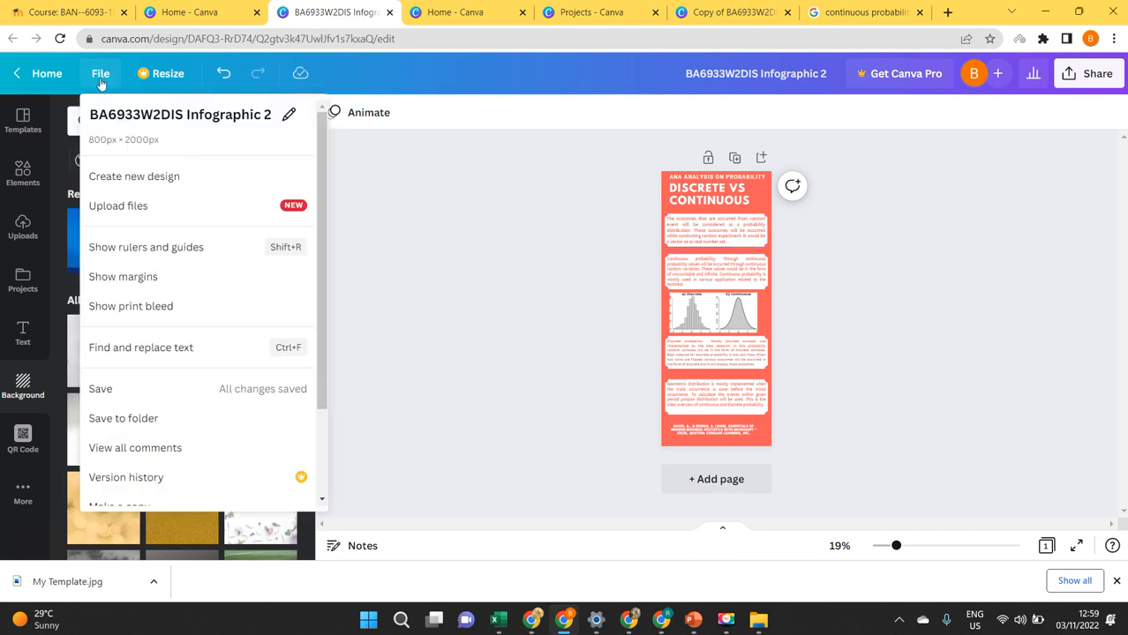
pyautogui.click(104, 389)
pyautogui.click(1084, 75)
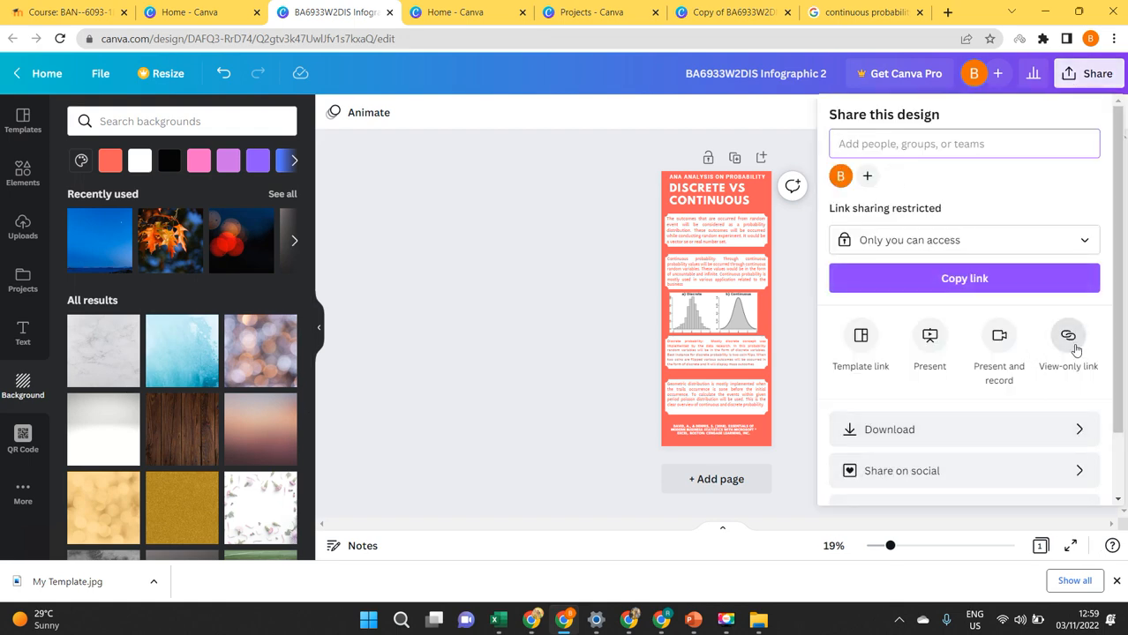
pyautogui.click(534, 210)
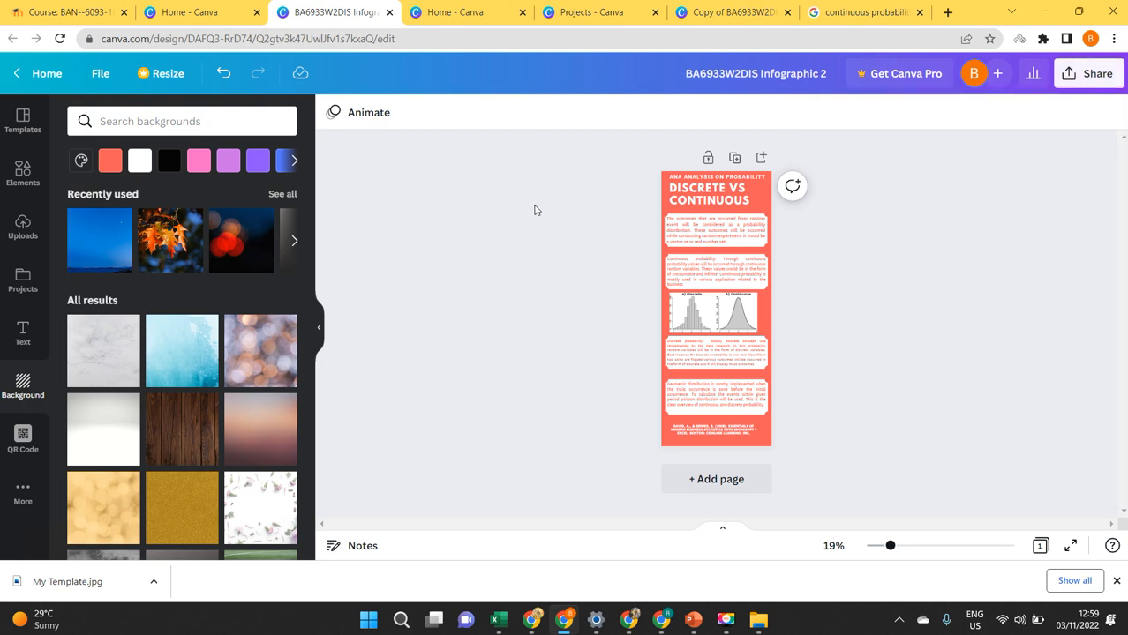